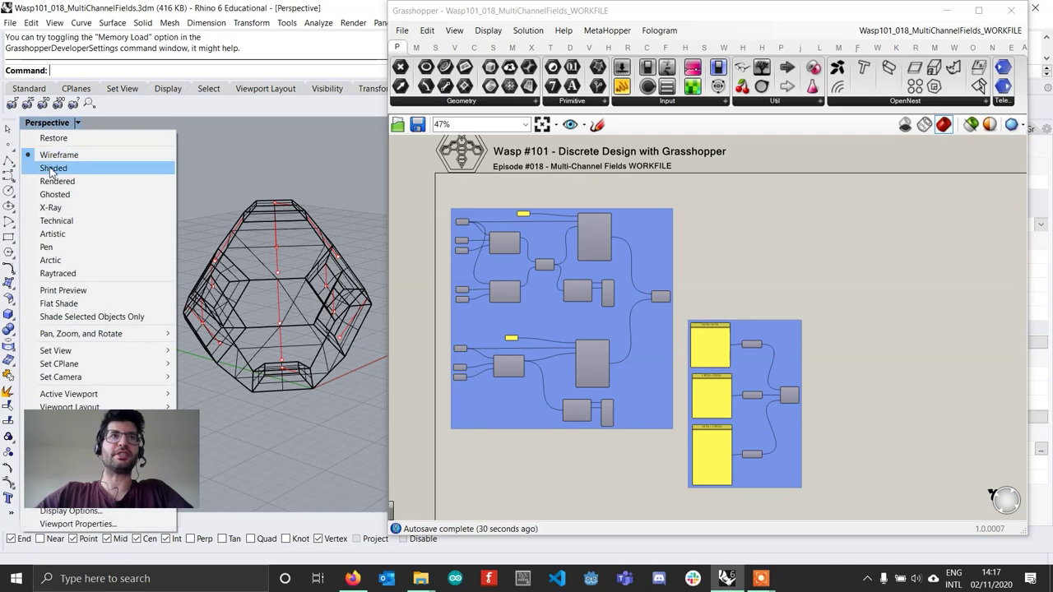
- Set the Perspective viewport to Shaded display and zoom to the two modelled parts
{"action": "left_click", "coordinate": [54, 168]}
{"action": "scroll", "coordinate": [210, 259], "scroll_direction": "down", "scroll_amount": 5}
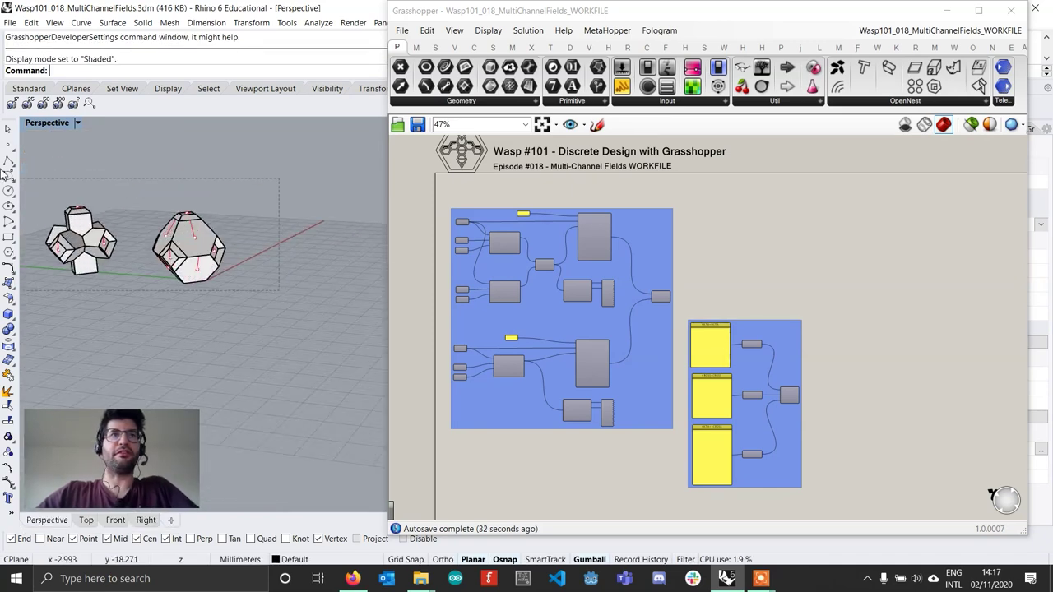
{"action": "key", "text": "ctrl+a"}
{"action": "type", "text": "ZS"}
{"action": "key", "text": "Return"}
{"action": "right_click_drag", "start_coordinate": [164, 209], "coordinate": [107, 217]}
{"action": "scroll", "coordinate": [205, 238], "scroll_direction": "down", "scroll_amount": 3}
{"action": "left_click", "coordinate": [292, 327]}
{"action": "right_click_drag", "start_coordinate": [292, 328], "coordinate": [300, 257]}
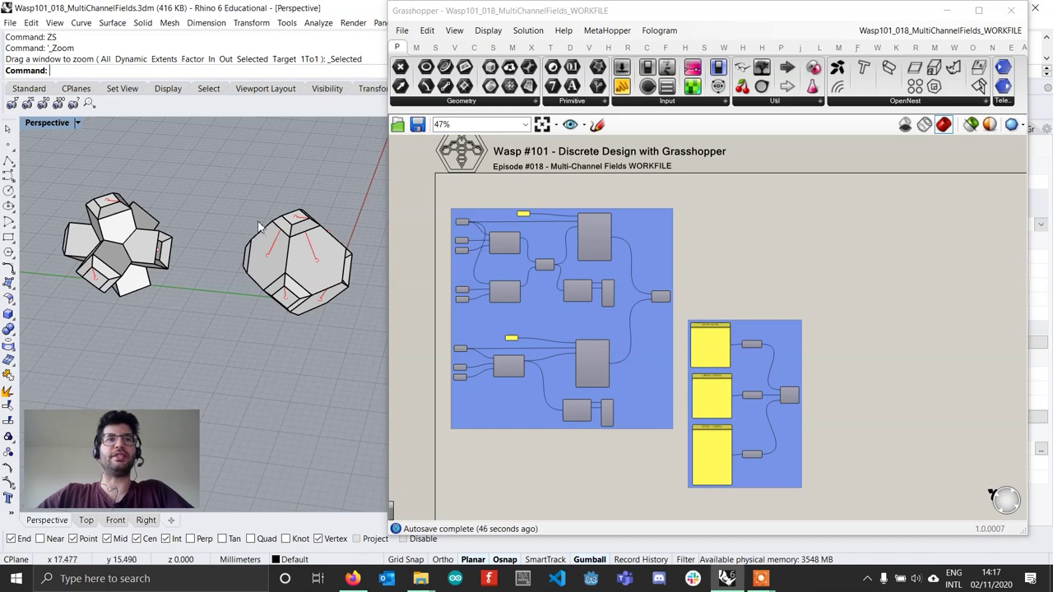
{"action": "right_click_drag", "start_coordinate": [269, 290], "coordinate": [313, 312]}
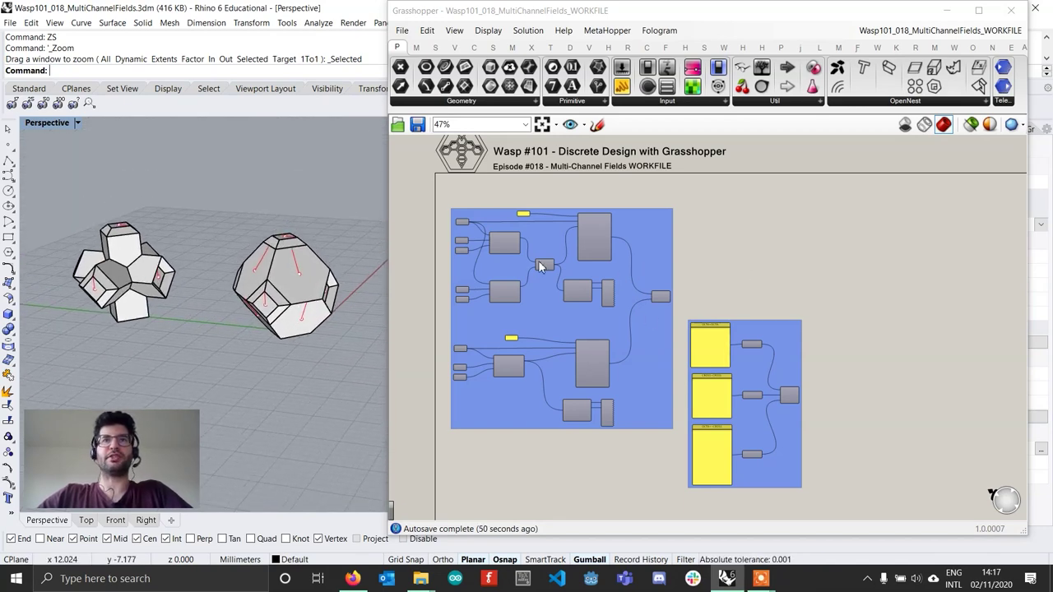
- Examine the OCTA and CROSS part definitions and their connection rule panels alongside the two modelled parts
{"action": "scroll", "coordinate": [542, 263], "scroll_direction": "up", "scroll_amount": 4}
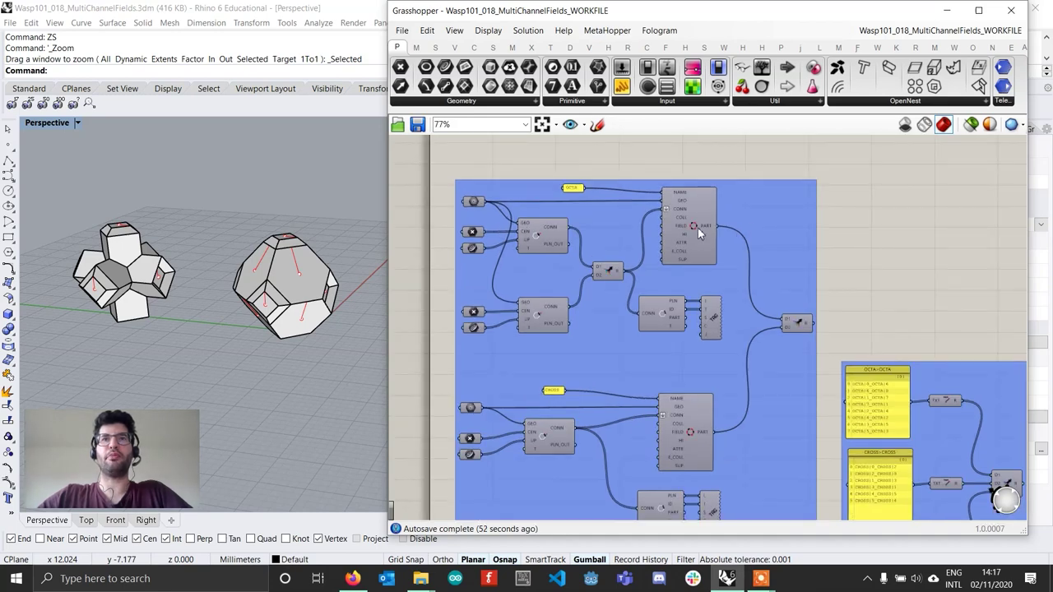
{"action": "scroll", "coordinate": [707, 272], "scroll_direction": "up", "scroll_amount": 1}
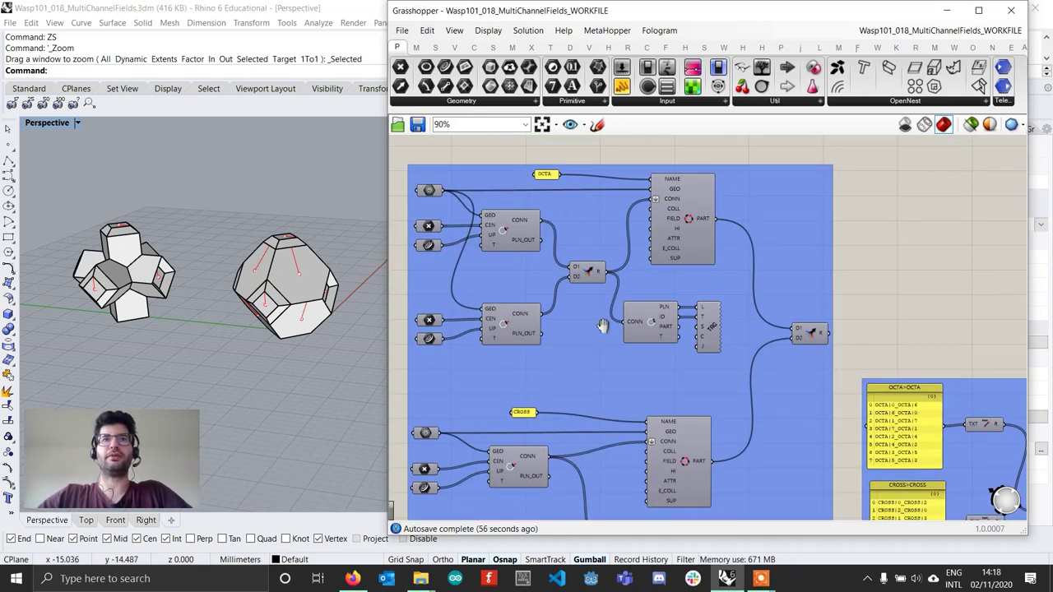
{"action": "right_click_drag", "start_coordinate": [601, 327], "coordinate": [598, 256]}
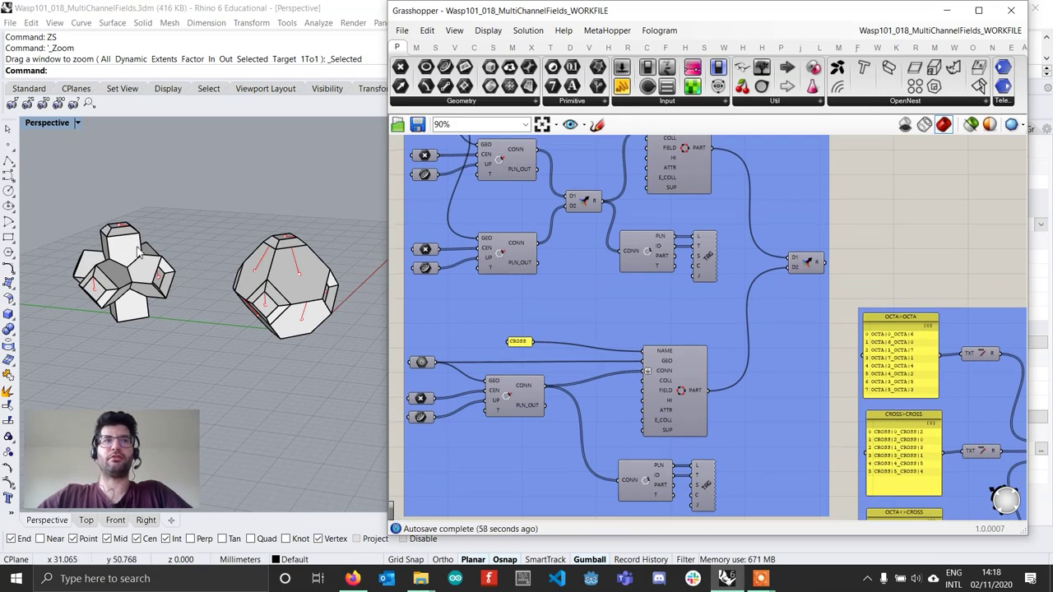
{"action": "right_click_drag", "start_coordinate": [317, 351], "coordinate": [293, 349]}
{"action": "right_click_drag", "start_coordinate": [995, 436], "coordinate": [809, 371]}
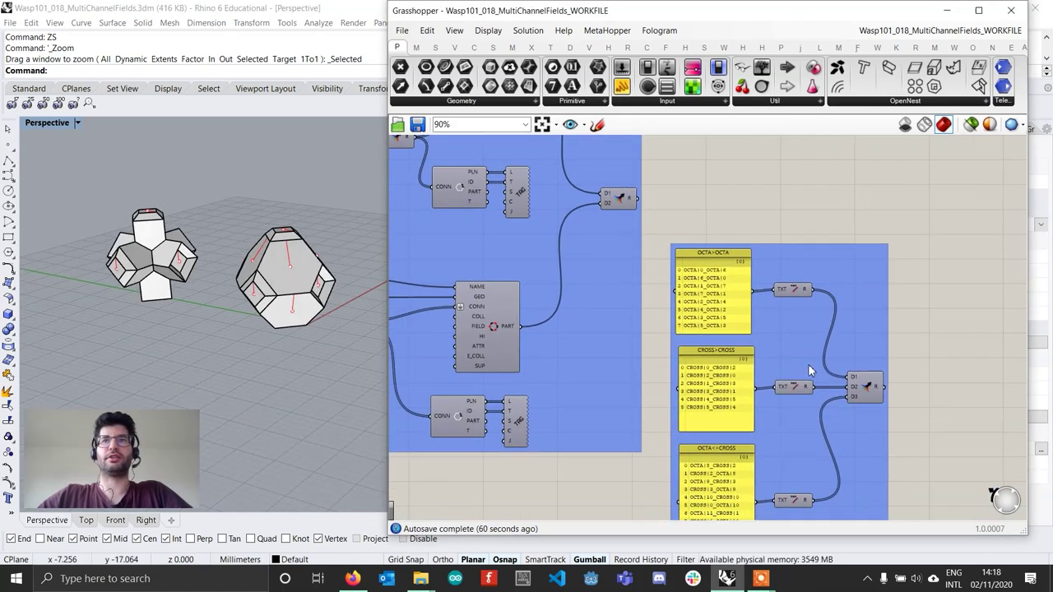
{"action": "scroll", "coordinate": [808, 370], "scroll_direction": "down", "scroll_amount": 1}
{"action": "scroll", "coordinate": [627, 284], "scroll_direction": "up", "scroll_amount": 2}
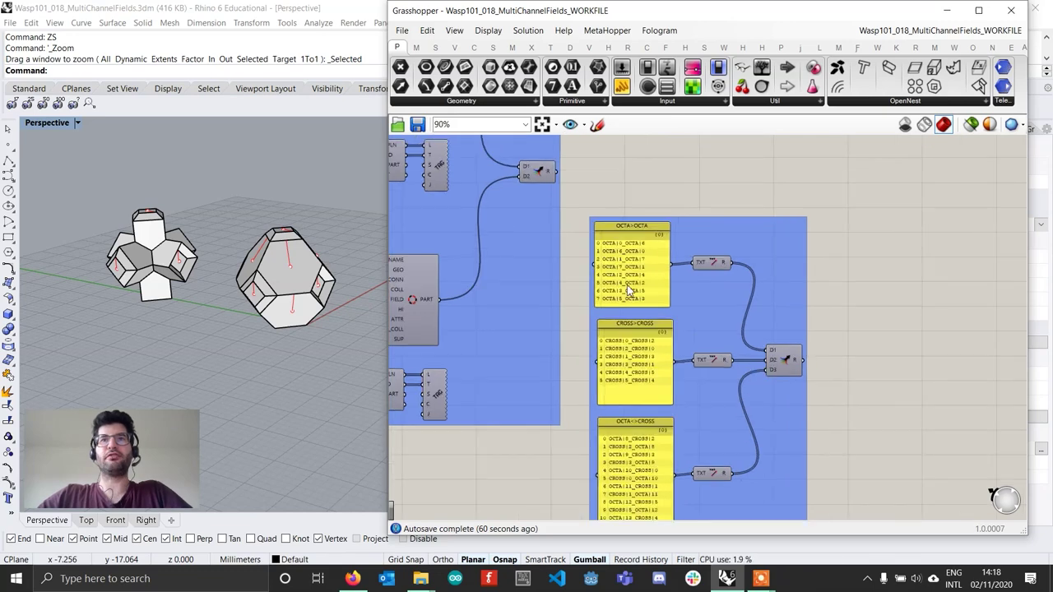
{"action": "left_click", "coordinate": [626, 284]}
{"action": "left_click_drag", "start_coordinate": [625, 280], "coordinate": [626, 281]}
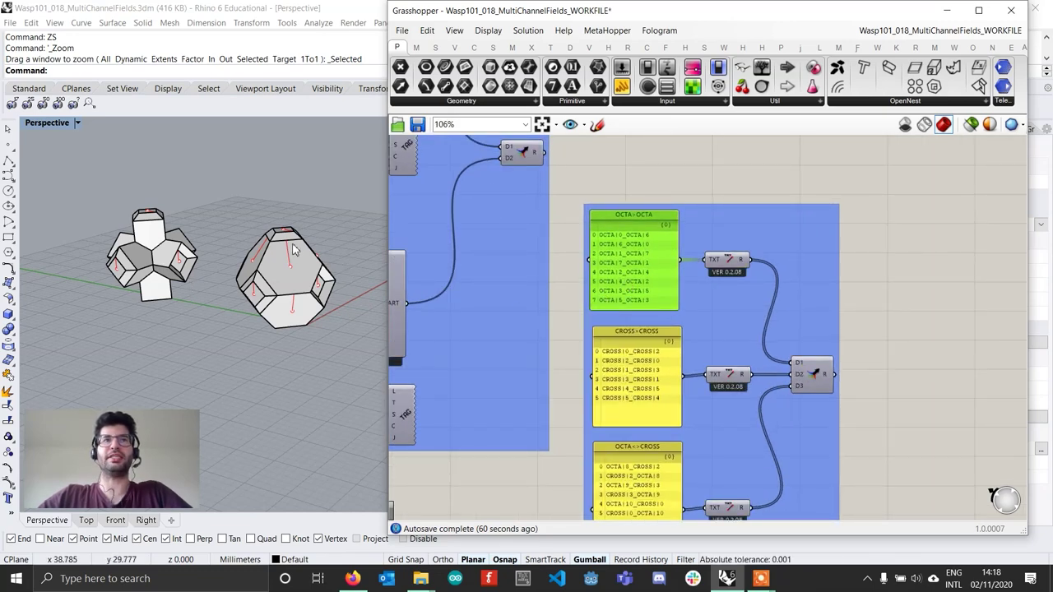
{"action": "scroll", "coordinate": [294, 249], "scroll_direction": "up", "scroll_amount": 1}
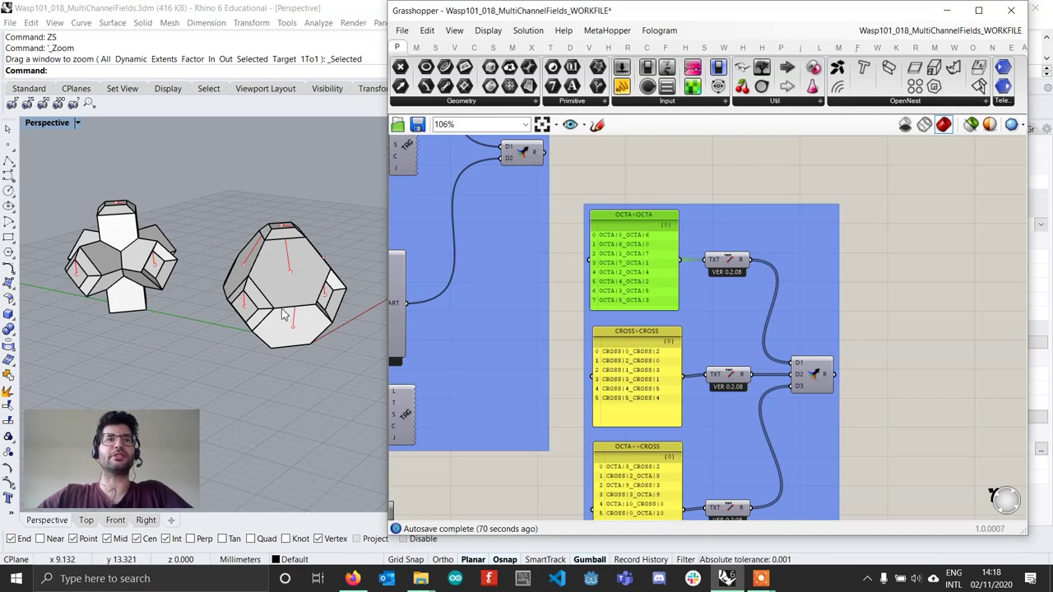
{"action": "scroll", "coordinate": [712, 381], "scroll_direction": "up", "scroll_amount": 2}
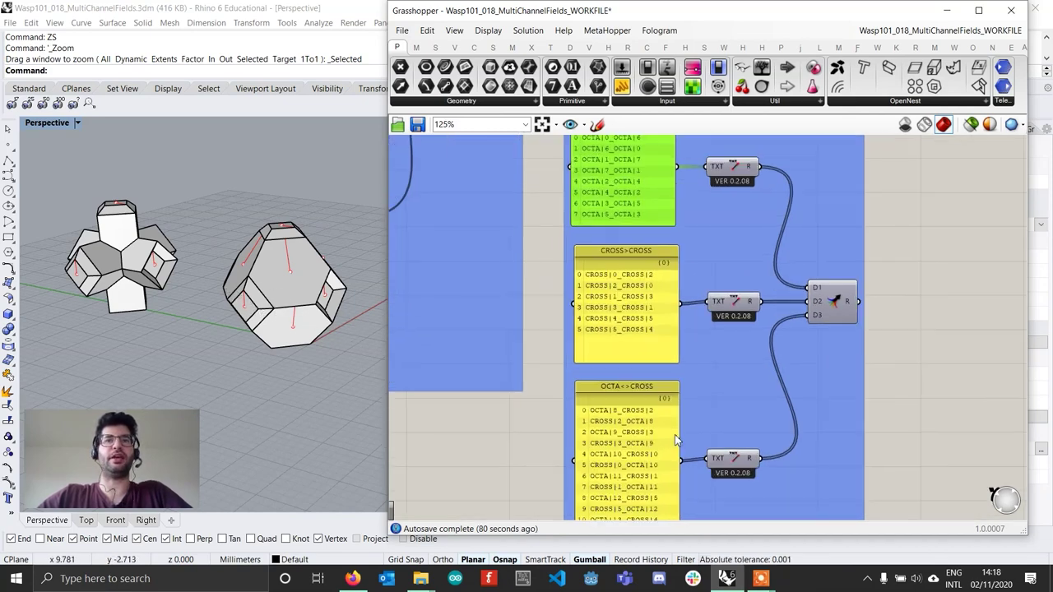
{"action": "right_click_drag", "start_coordinate": [675, 440], "coordinate": [673, 353]}
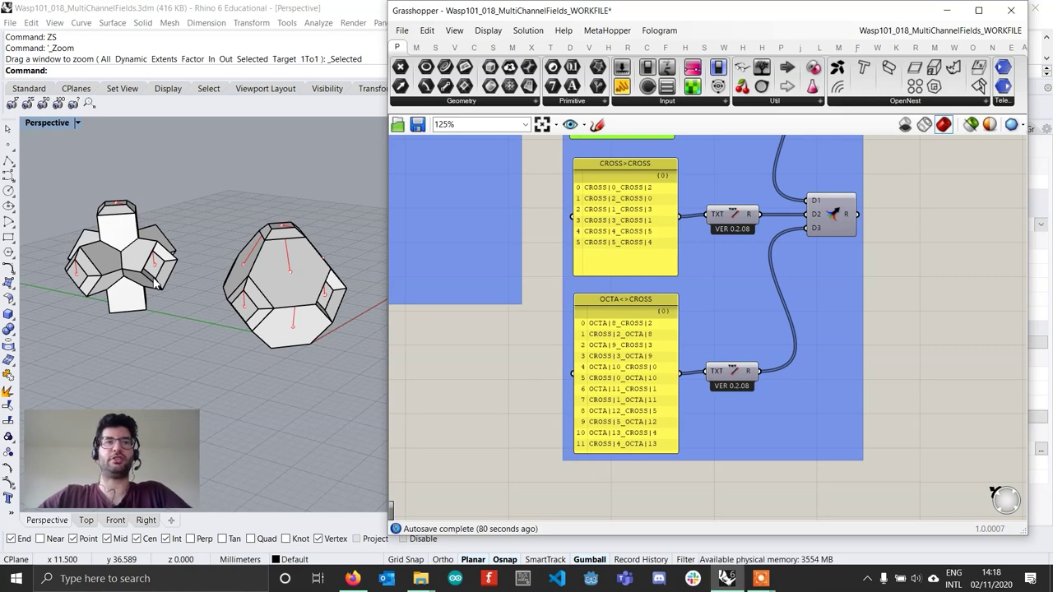
{"action": "scroll", "coordinate": [155, 281], "scroll_direction": "down", "scroll_amount": 6}
{"action": "scroll", "coordinate": [166, 289], "scroll_direction": "up", "scroll_amount": 2}
{"action": "right_click_drag", "start_coordinate": [227, 295], "coordinate": [256, 372], "text": "shift"}
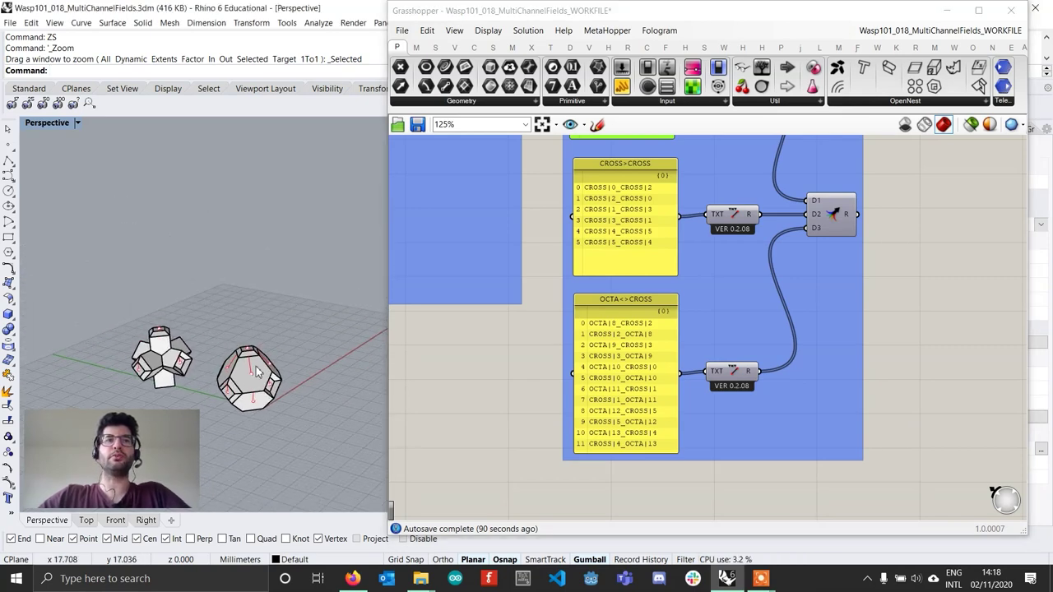
{"action": "right_click_drag", "start_coordinate": [852, 340], "coordinate": [690, 380]}
{"action": "scroll", "coordinate": [713, 361], "scroll_direction": "down", "scroll_amount": 2}
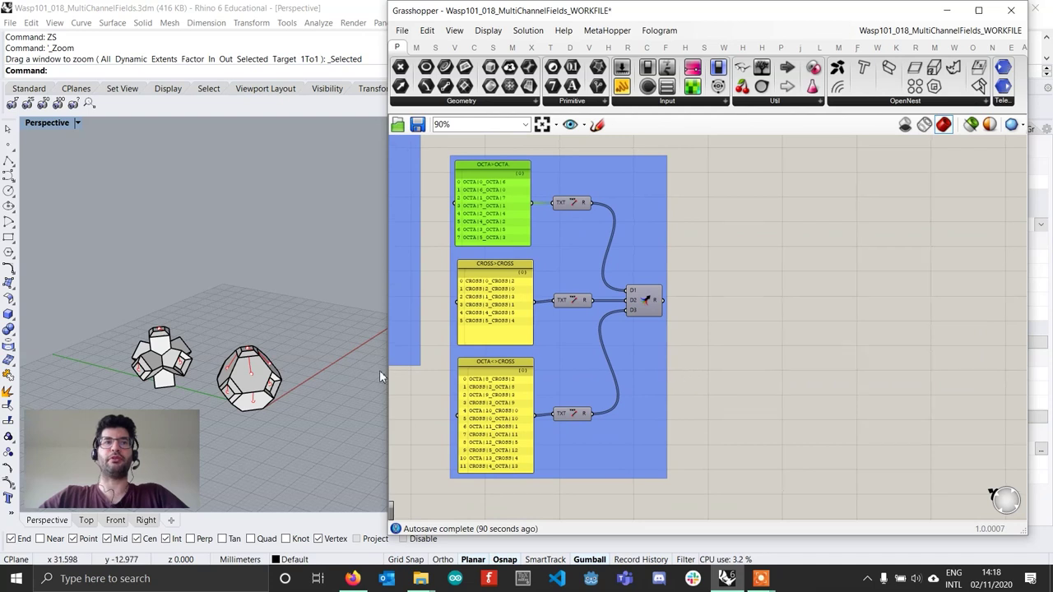
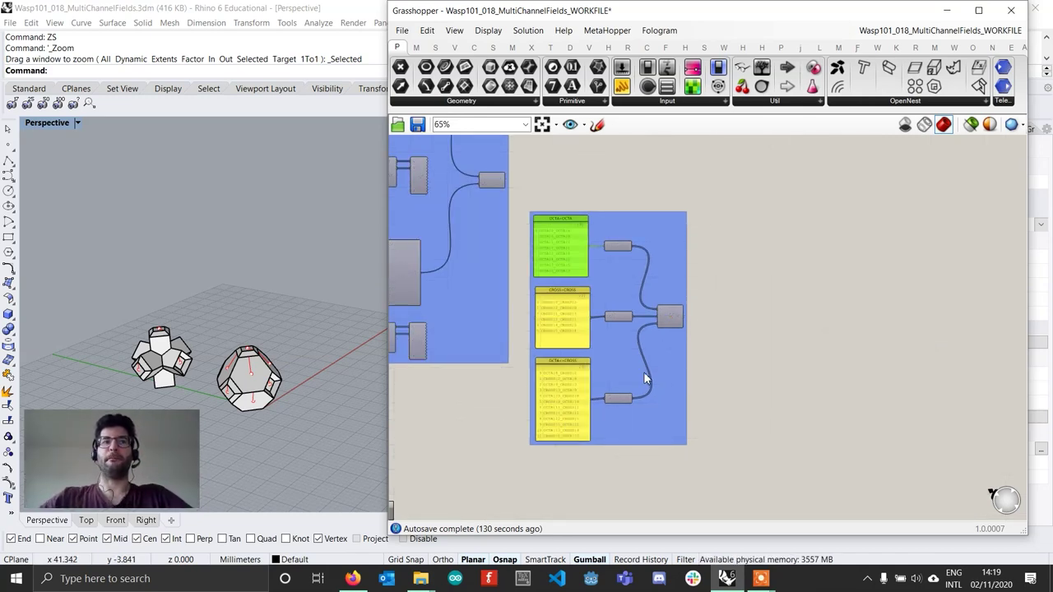
- Place a Wasp_Field-driven Aggregation component on the empty canvas beyond the part and rule groups
{"action": "right_click_drag", "start_coordinate": [671, 377], "coordinate": [699, 375]}
{"action": "scroll", "coordinate": [702, 372], "scroll_direction": "down", "scroll_amount": 1}
{"action": "right_click_drag", "start_coordinate": [759, 304], "coordinate": [692, 346]}
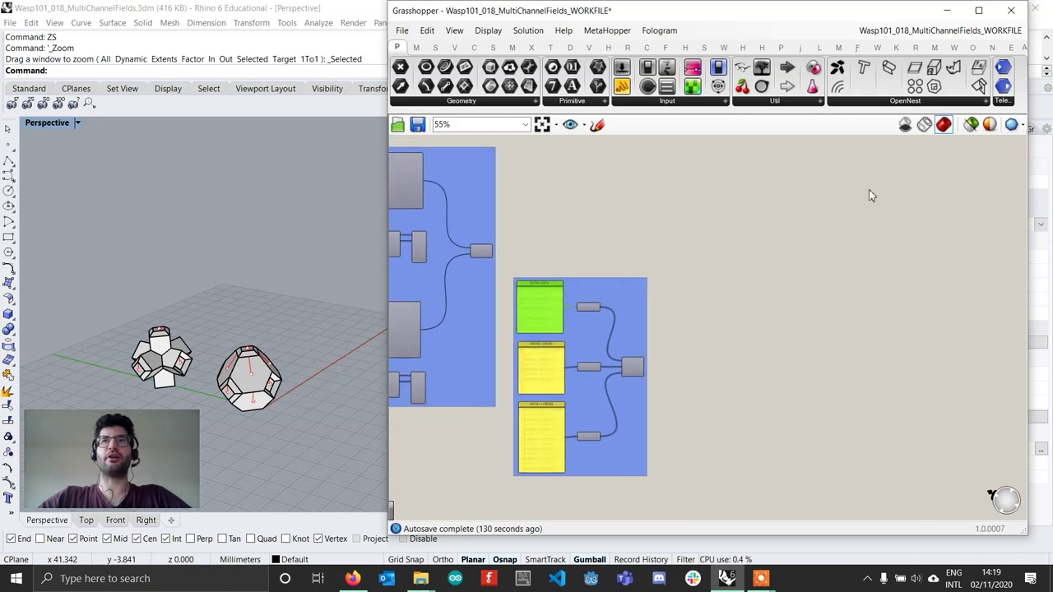
{"action": "left_click", "coordinate": [876, 48]}
{"action": "left_click", "coordinate": [956, 48]}
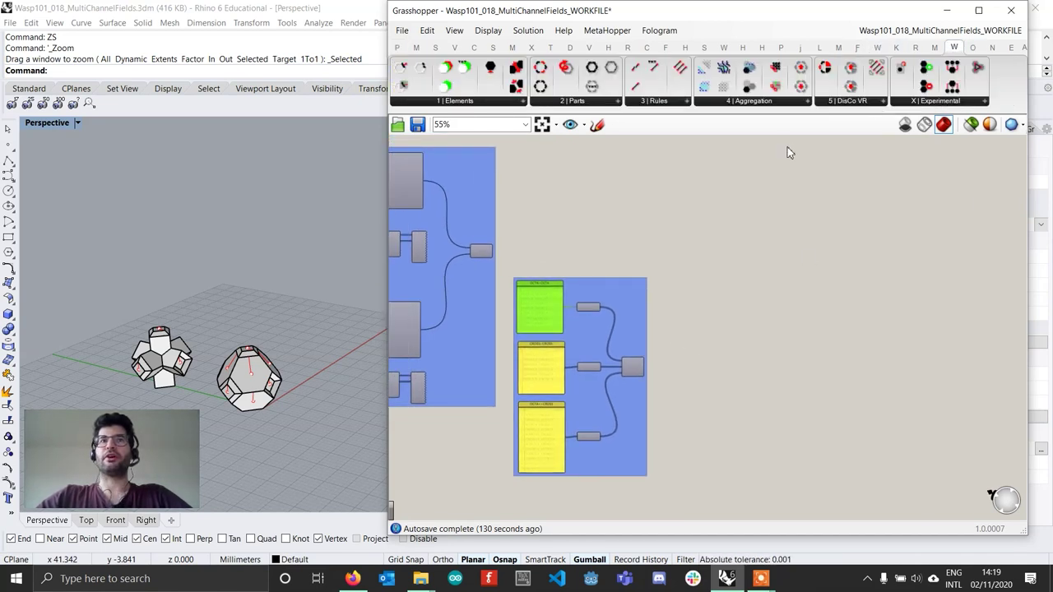
{"action": "right_click_drag", "start_coordinate": [788, 209], "coordinate": [790, 231]}
{"action": "scroll", "coordinate": [546, 283], "scroll_direction": "up", "scroll_amount": 2}
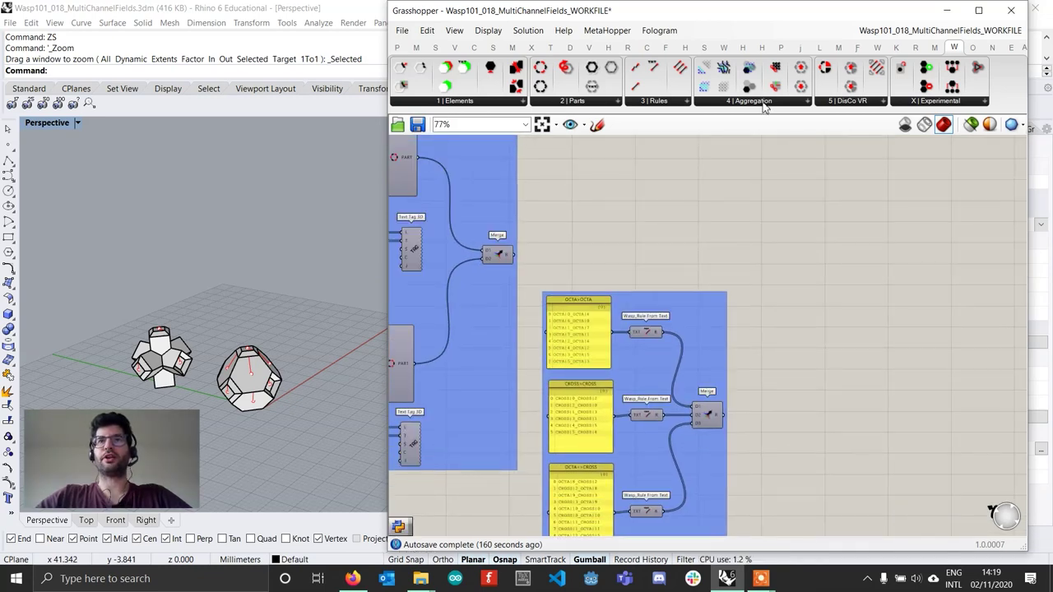
{"action": "left_click", "coordinate": [764, 101]}
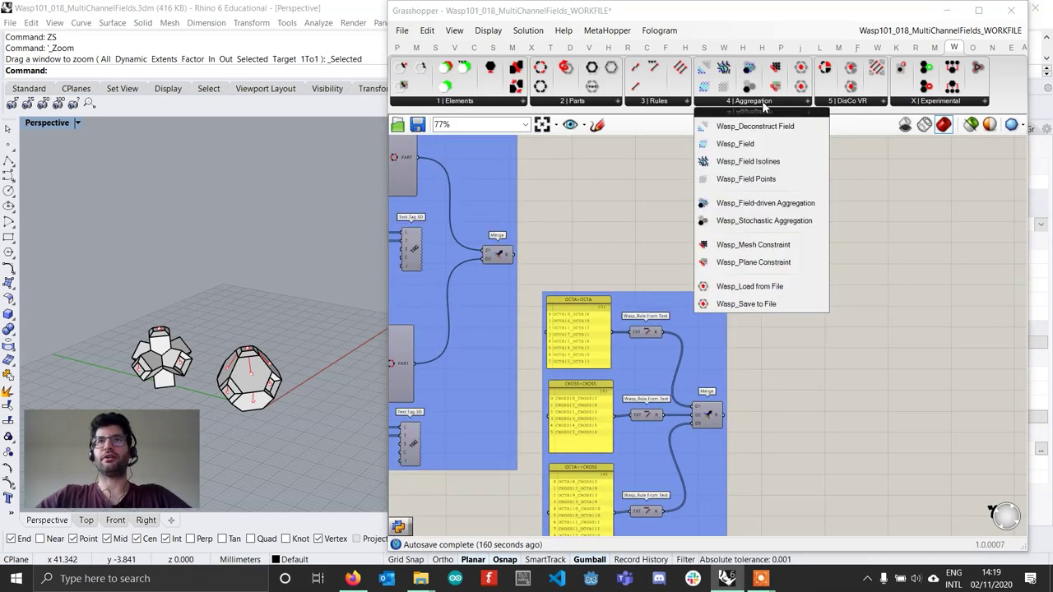
{"action": "left_click", "coordinate": [779, 203]}
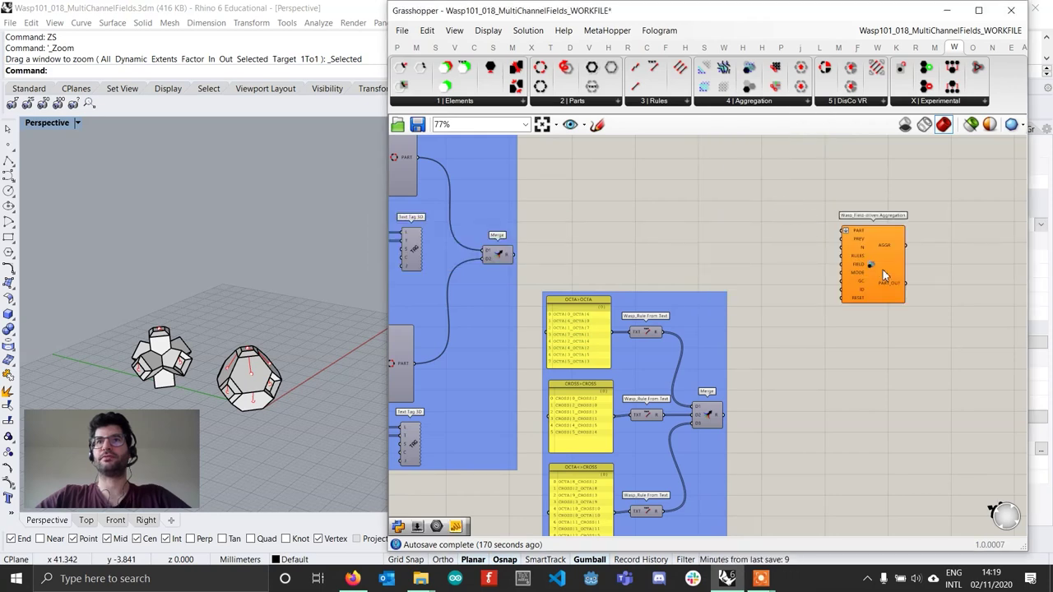
{"action": "left_click", "coordinate": [898, 271]}
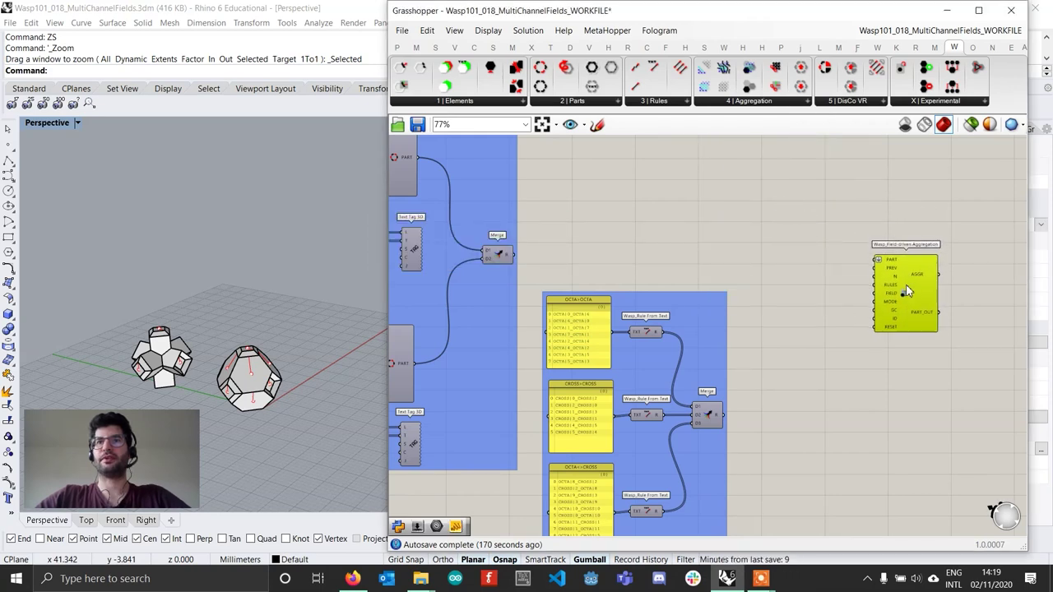
- Connect the merged OCTA and CROSS parts to the aggregation component's PART input
{"action": "scroll", "coordinate": [908, 282], "scroll_direction": "up", "scroll_amount": 1}
{"action": "right_click_drag", "start_coordinate": [669, 264], "coordinate": [636, 279]}
{"action": "left_click_drag", "start_coordinate": [503, 281], "coordinate": [933, 282]}
- Connect a number slider set to 250 to the aggregation's N input, and the merged rules to its RULES input
{"action": "scroll", "coordinate": [978, 305], "scroll_direction": "up", "scroll_amount": 1}
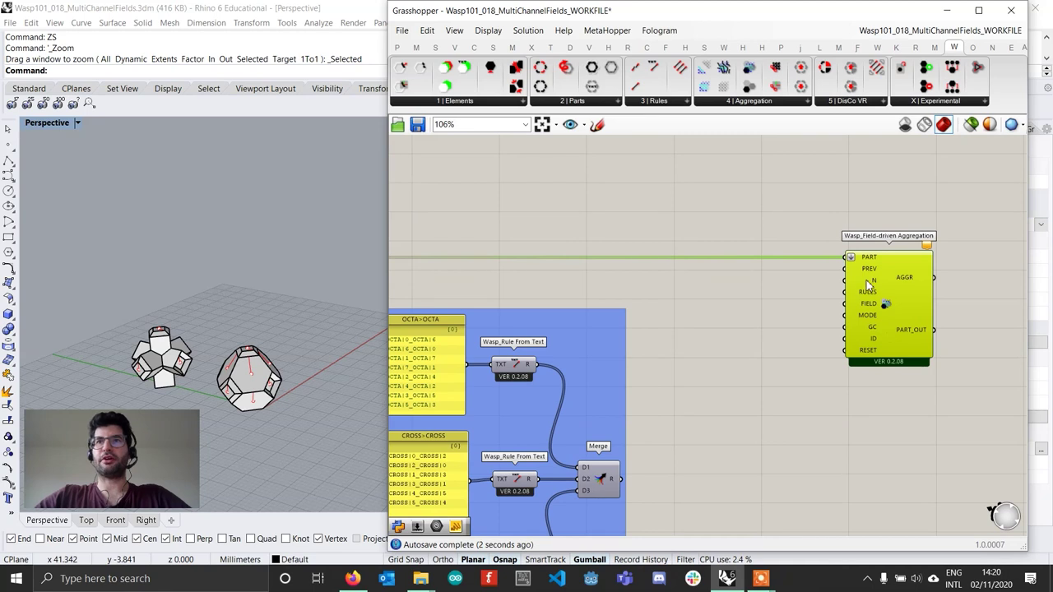
{"action": "scroll", "coordinate": [867, 291], "scroll_direction": "up", "scroll_amount": 1}
{"action": "double_click", "coordinate": [739, 287]}
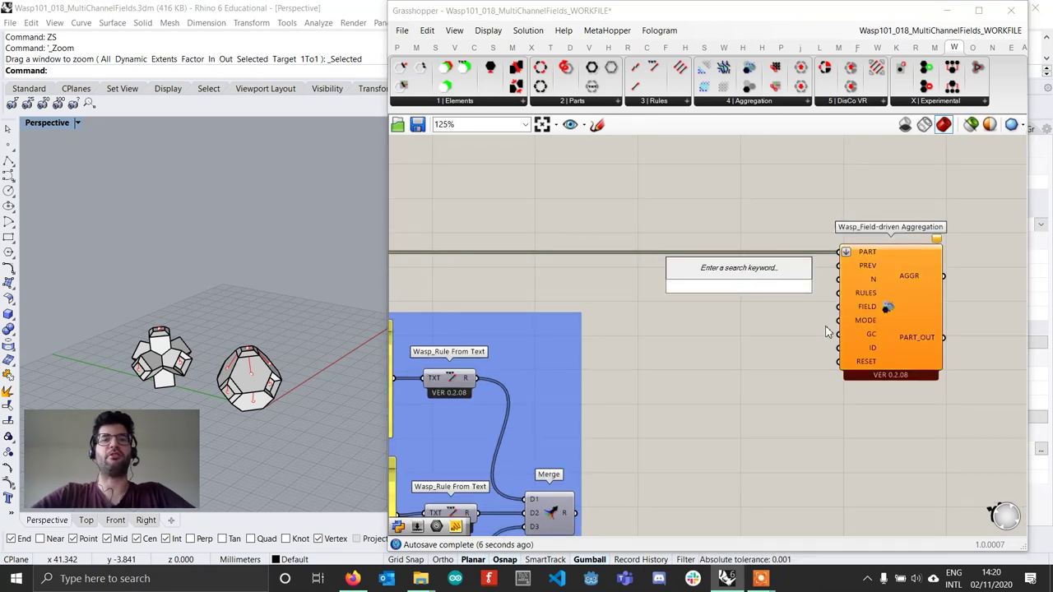
{"action": "type", "text": "250"}
{"action": "key", "text": "Return"}
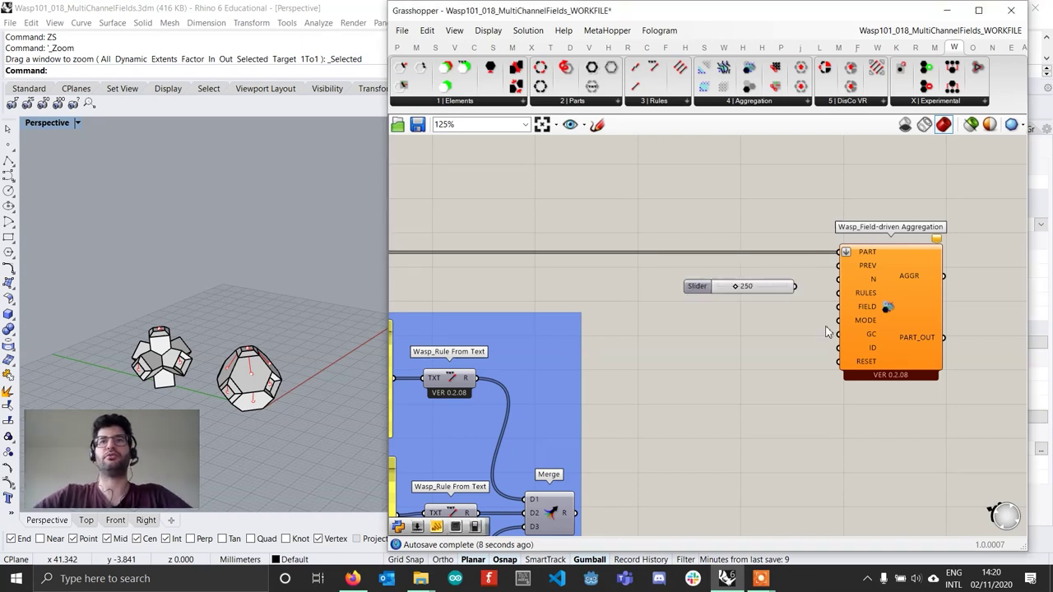
{"action": "mouse_move", "coordinate": [797, 292]}
{"action": "left_mouse_down"}
{"action": "mouse_move", "coordinate": [837, 279]}
{"action": "mouse_move", "coordinate": [792, 286]}
{"action": "mouse_move", "coordinate": [806, 284]}
{"action": "left_mouse_up"}
{"action": "scroll", "coordinate": [663, 387], "scroll_direction": "down", "scroll_amount": 2}
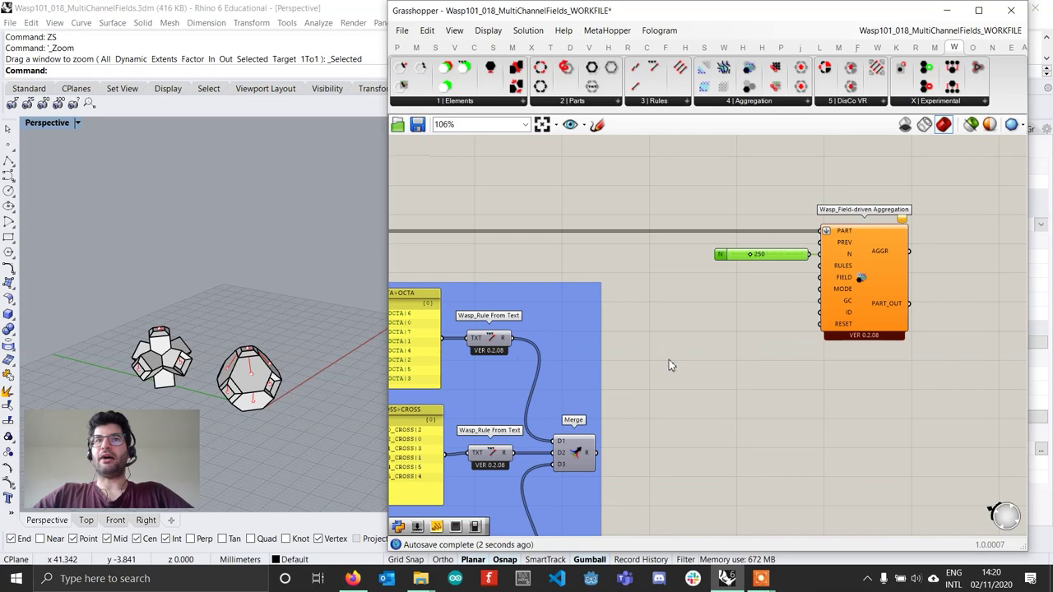
{"action": "left_click_drag", "start_coordinate": [623, 417], "coordinate": [844, 228]}
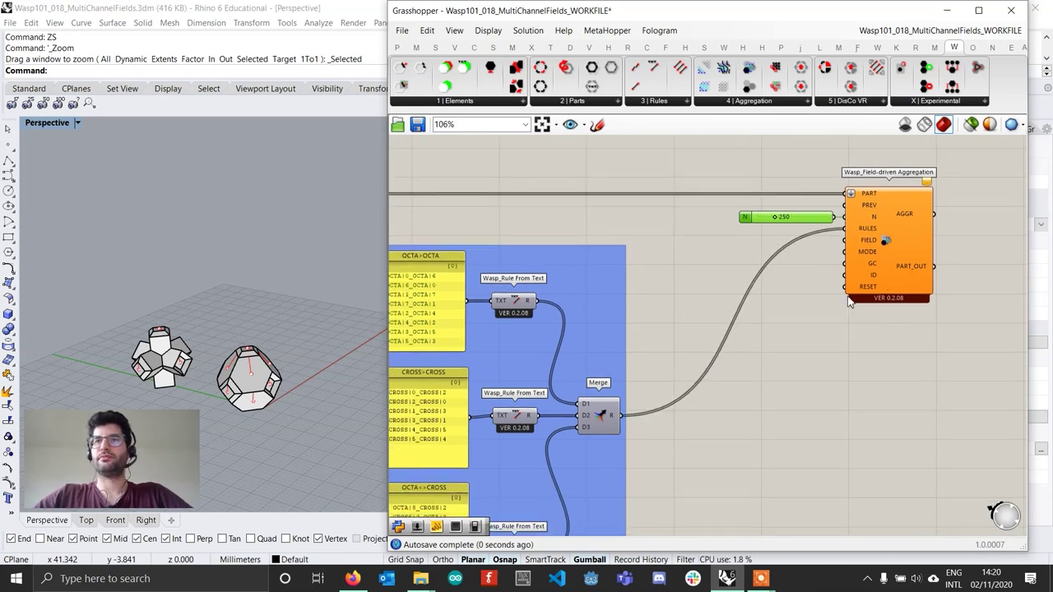
- Add a Button component, connect it to the aggregation's RESET input and align it beside that input
{"action": "scroll", "coordinate": [840, 300], "scroll_direction": "up", "scroll_amount": 1}
{"action": "double_click", "coordinate": [790, 312]}
{"action": "type", "text": "button"}
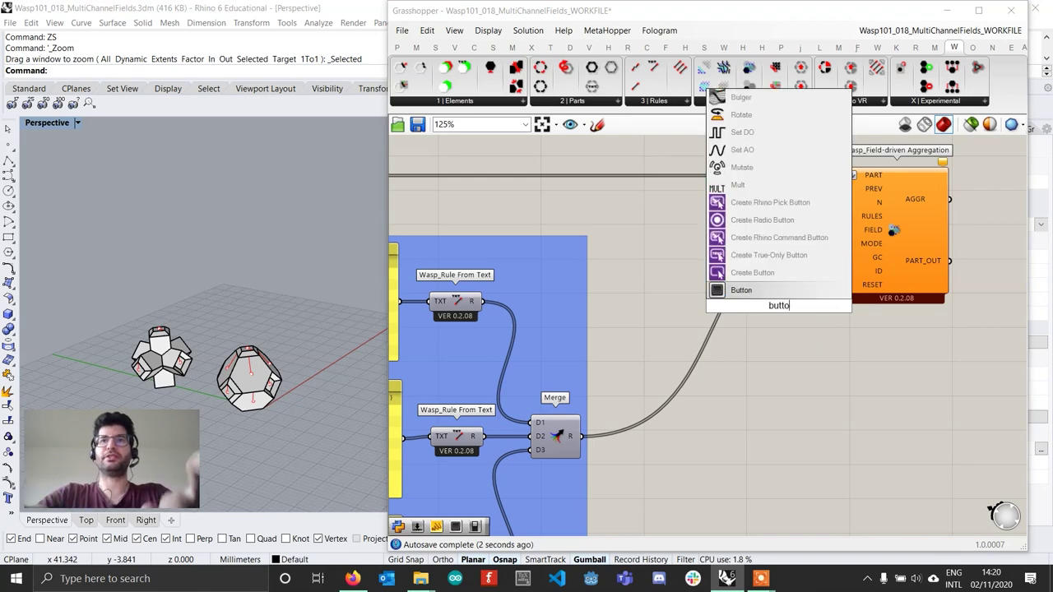
{"action": "key", "text": "Return"}
{"action": "scroll", "coordinate": [821, 321], "scroll_direction": "up", "scroll_amount": 1}
{"action": "left_click_drag", "start_coordinate": [817, 307], "coordinate": [844, 276]}
{"action": "left_click_drag", "start_coordinate": [761, 309], "coordinate": [784, 283]}
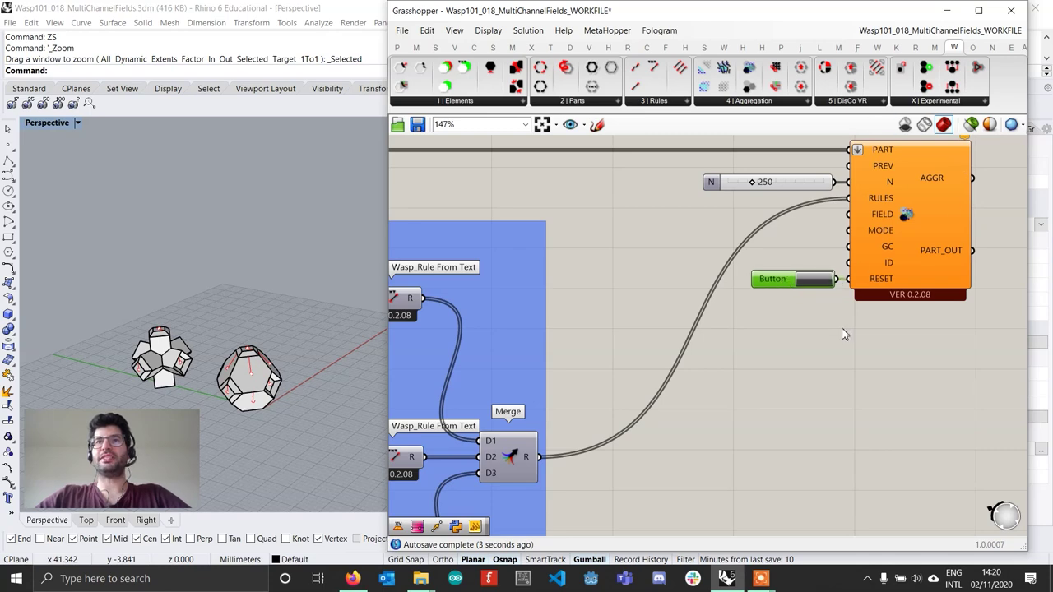
- Add a Mesh Sphere component on the empty canvas below the part definition group
{"action": "scroll", "coordinate": [843, 333], "scroll_direction": "down", "scroll_amount": 2}
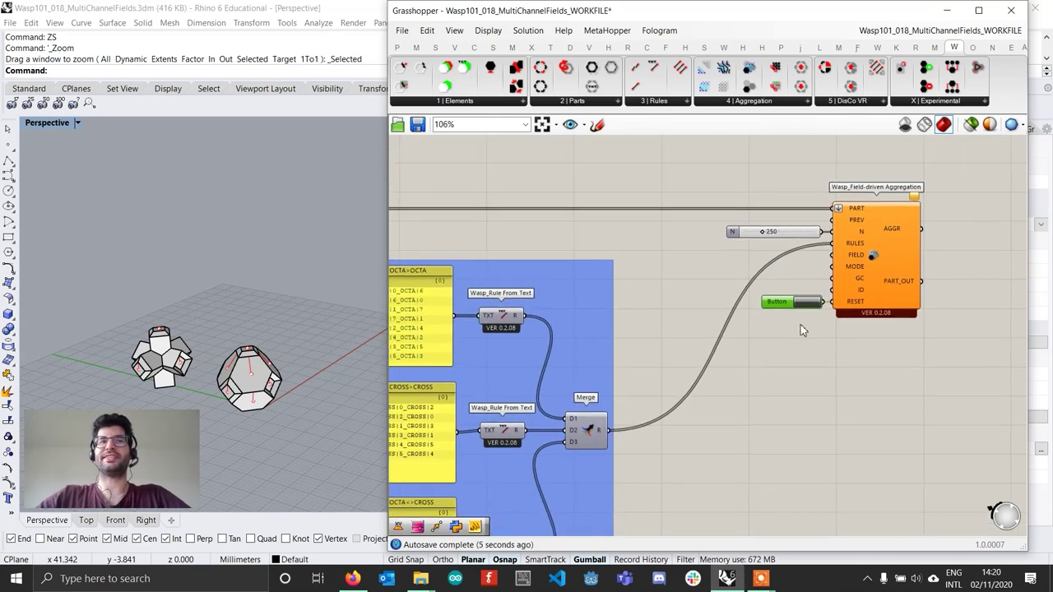
{"action": "scroll", "coordinate": [801, 326], "scroll_direction": "down", "scroll_amount": 3}
{"action": "right_click_drag", "start_coordinate": [791, 348], "coordinate": [868, 247]}
{"action": "right_click_drag", "start_coordinate": [727, 377], "coordinate": [865, 301]}
{"action": "scroll", "coordinate": [704, 317], "scroll_direction": "up", "scroll_amount": 3}
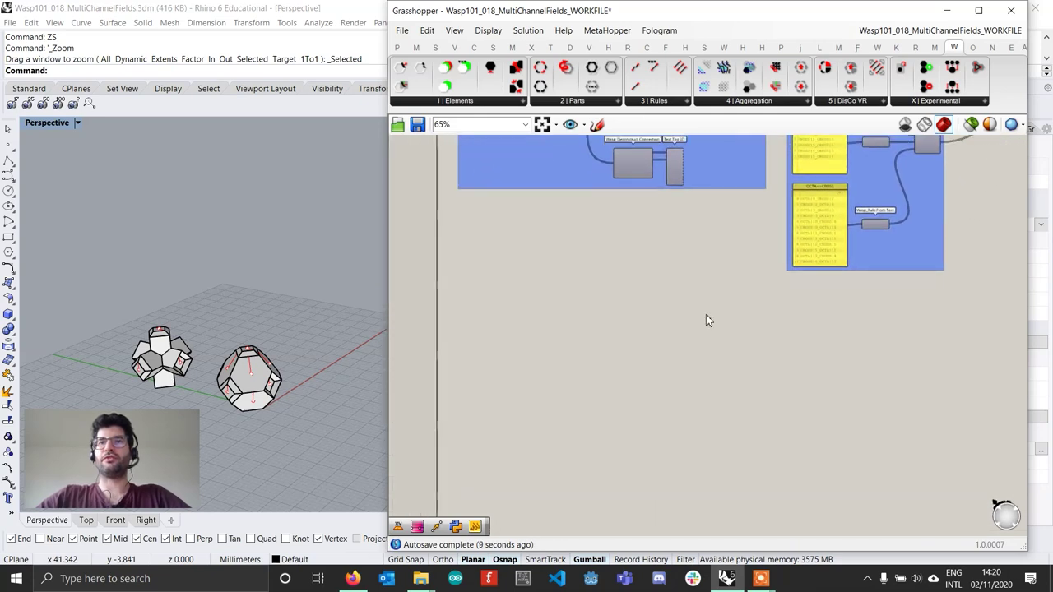
{"action": "right_click_drag", "start_coordinate": [705, 338], "coordinate": [842, 301]}
{"action": "right_click_drag", "start_coordinate": [380, 344], "coordinate": [296, 319]}
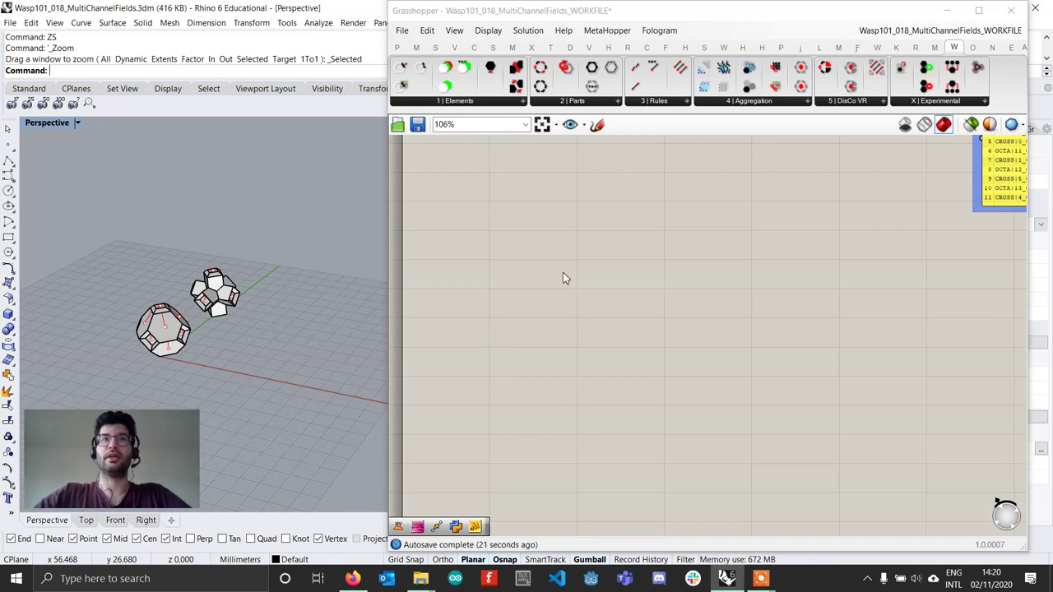
{"action": "double_click", "coordinate": [543, 352]}
{"action": "type", "text": "mes"}
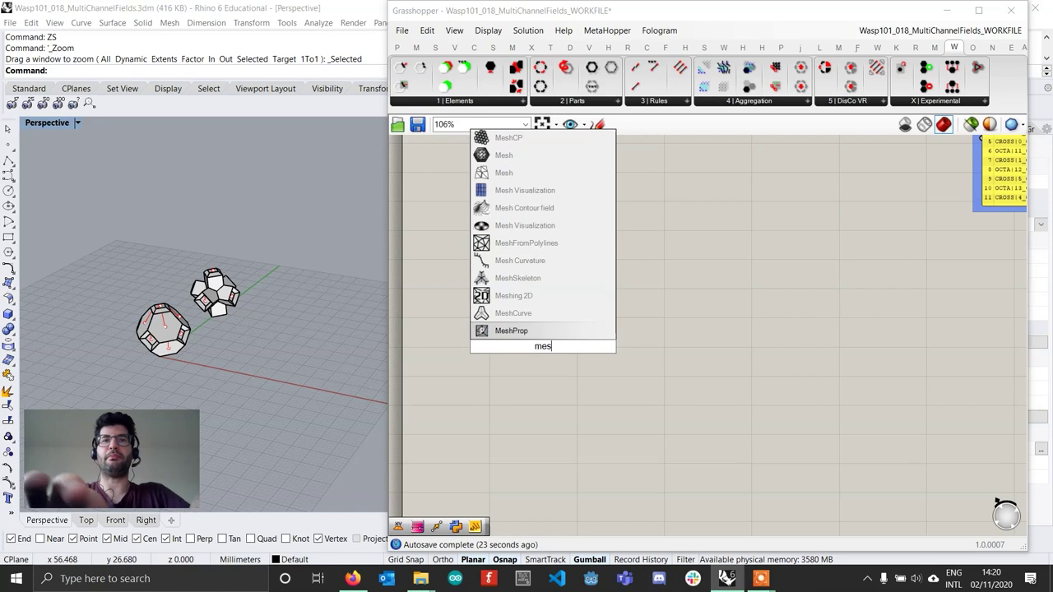
{"action": "type", "text": "h sphere"}
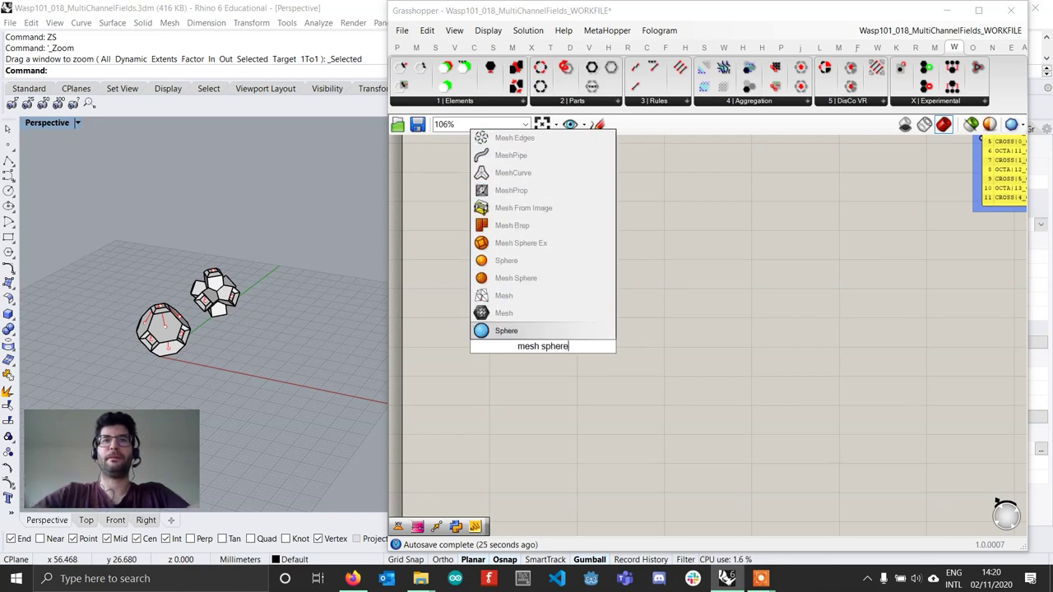
{"action": "key", "text": "Up"}
{"action": "key", "text": "Up"}
{"action": "key", "text": "Up"}
{"action": "key", "text": "Return"}
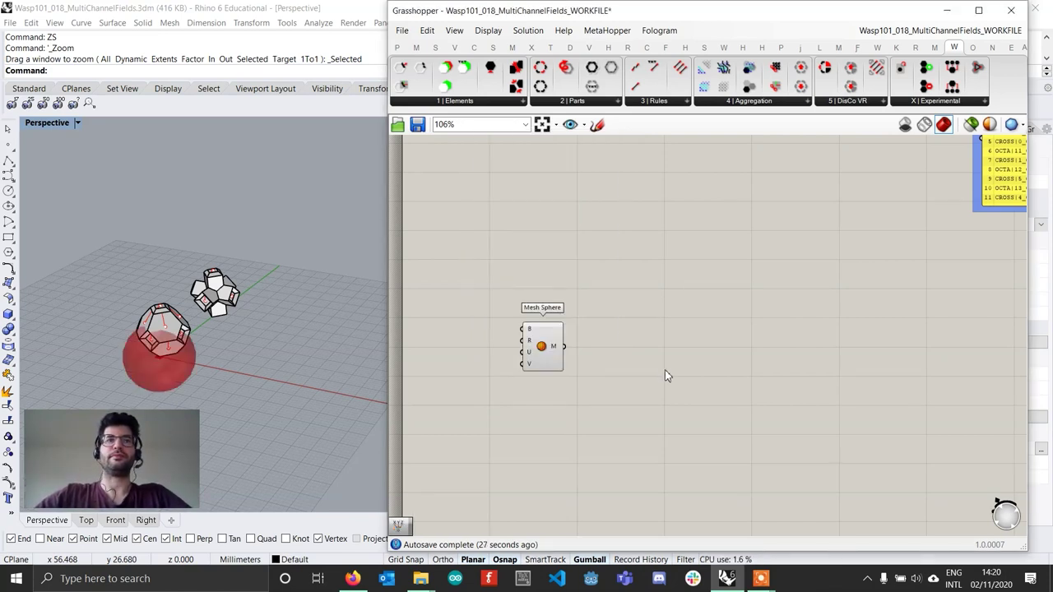
- Move the Mesh Sphere component along the canvas to leave free space on its input side
{"action": "scroll", "coordinate": [568, 355], "scroll_direction": "up", "scroll_amount": 1}
{"action": "left_click_drag", "start_coordinate": [543, 351], "coordinate": [657, 348]}
{"action": "right_click_drag", "start_coordinate": [570, 333], "coordinate": [645, 342]}
{"action": "left_click_drag", "start_coordinate": [725, 347], "coordinate": [779, 309]}
{"action": "double_click", "coordinate": [620, 292]}
{"action": "type", "text": "c"}
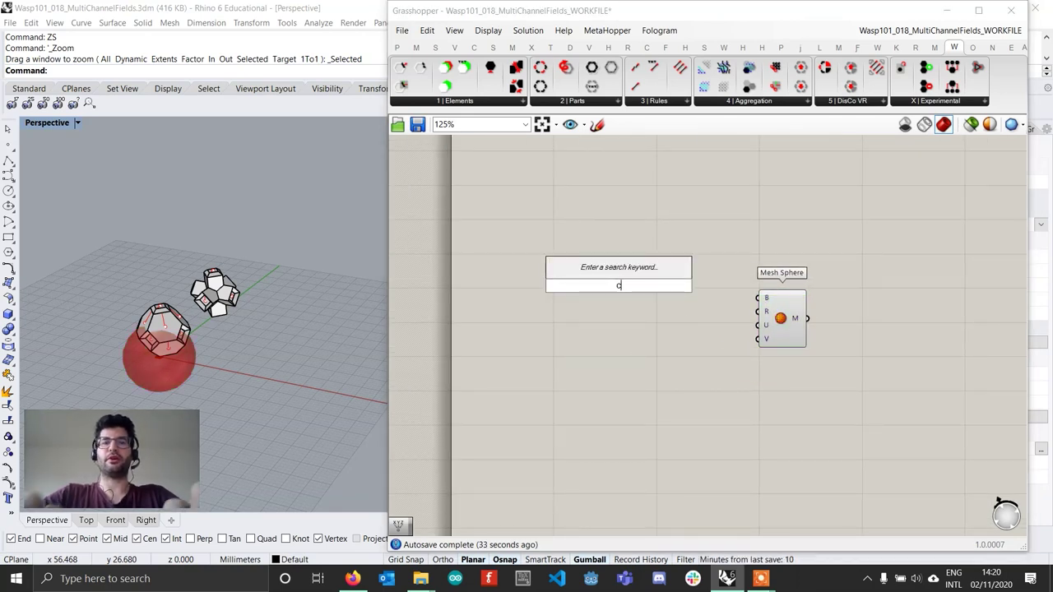
{"action": "type", "text": "onstruct point"}
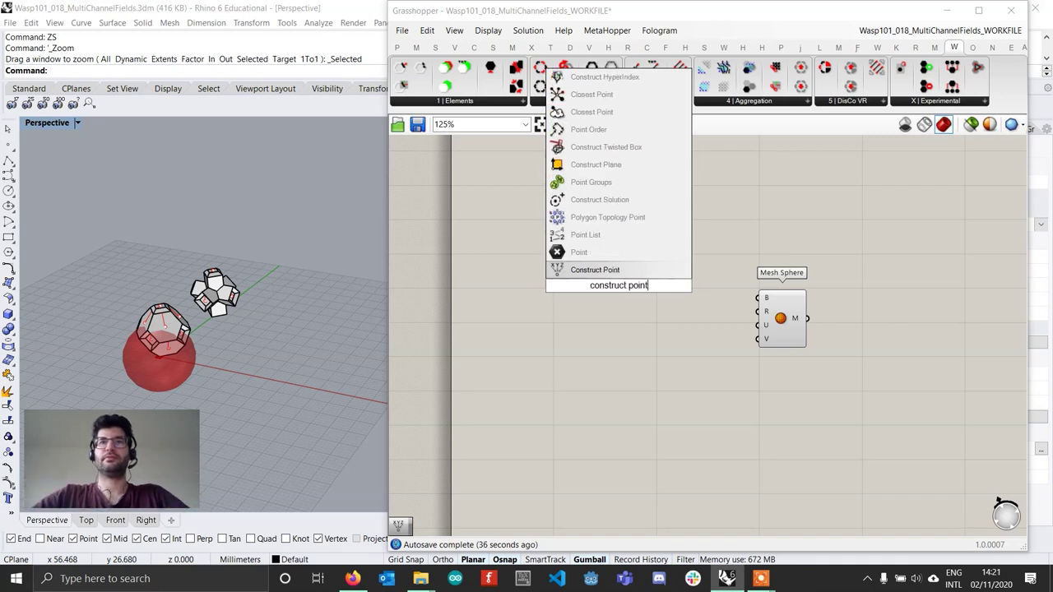
{"action": "key", "text": "Up"}
{"action": "key", "text": "Return"}
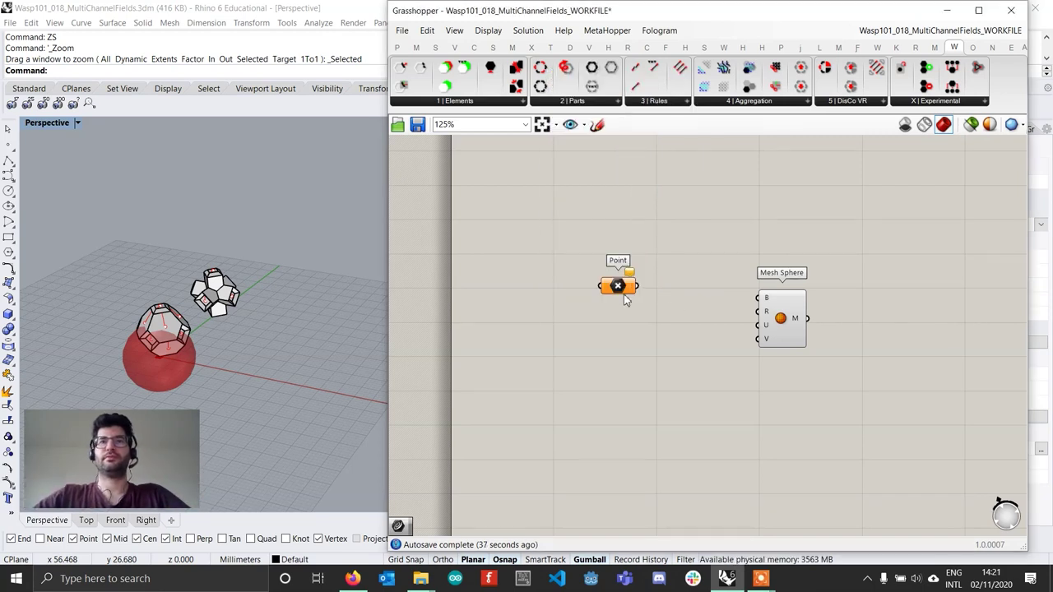
{"action": "key", "text": "ctrl+z"}
- Add a Construct Point component on the input side of the Mesh Sphere component
{"action": "double_click", "coordinate": [646, 299]}
{"action": "type", "text": "c"}
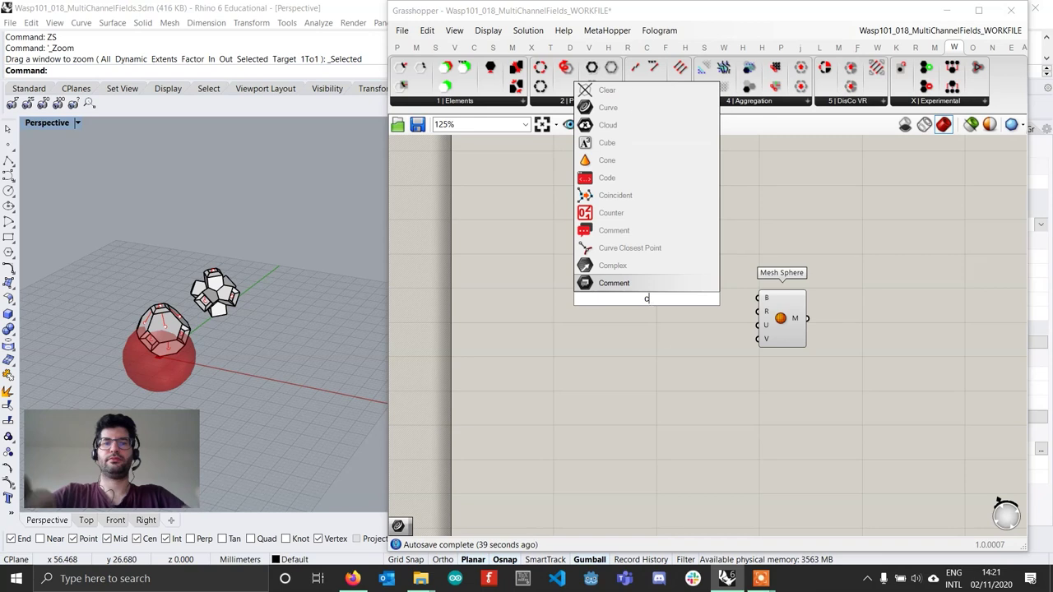
{"action": "type", "text": "onstruct po"}
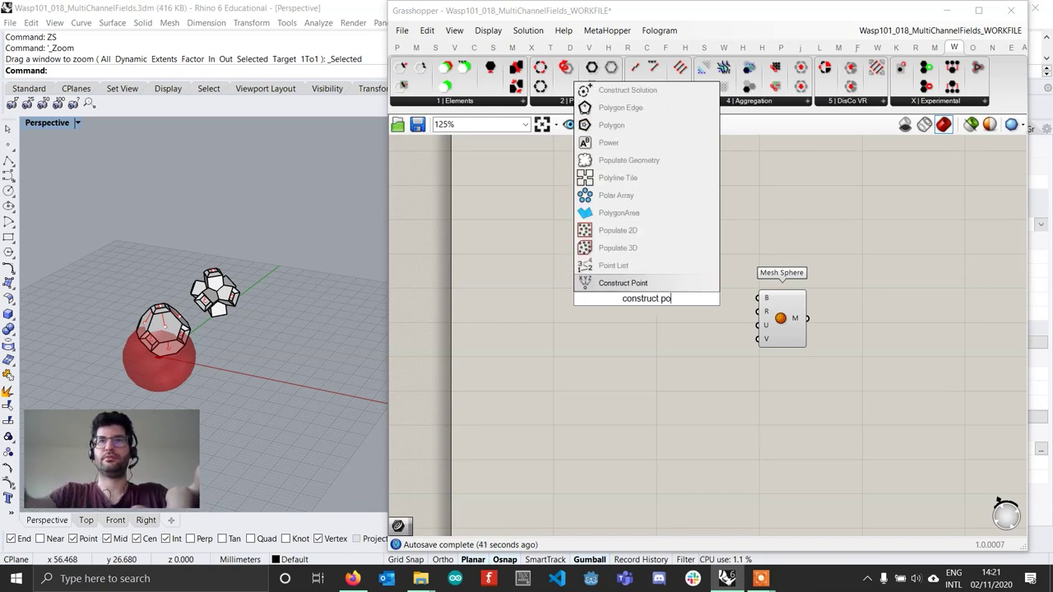
{"action": "key", "text": "Return"}
{"action": "scroll", "coordinate": [648, 317], "scroll_direction": "up", "scroll_amount": 1}
{"action": "left_click", "coordinate": [664, 297]}
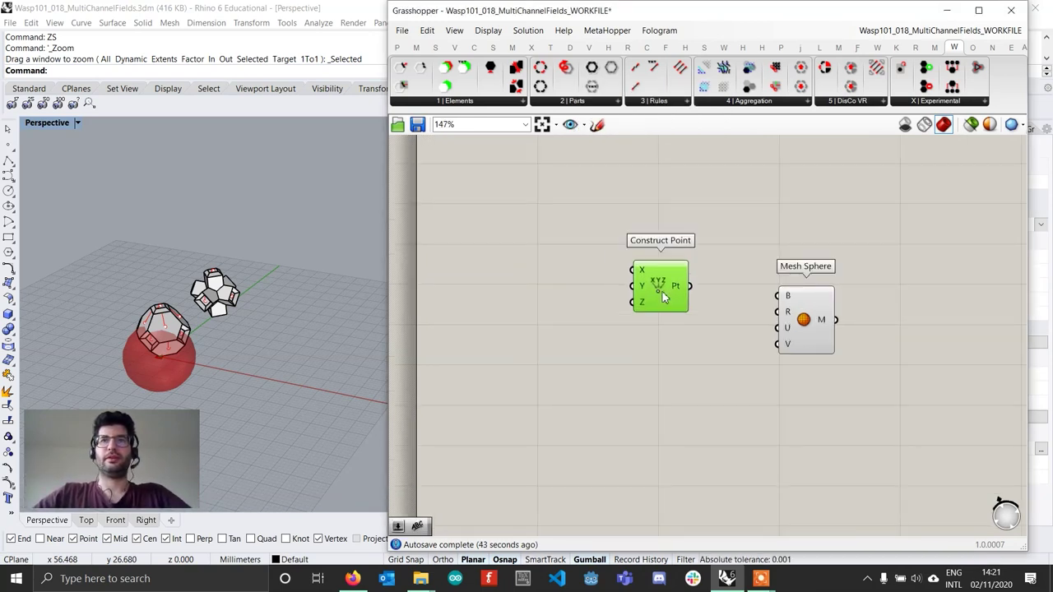
- Add a number slider set to 75 and connect it to the X, Y and Z inputs of Construct Point
{"action": "double_click", "coordinate": [512, 285]}
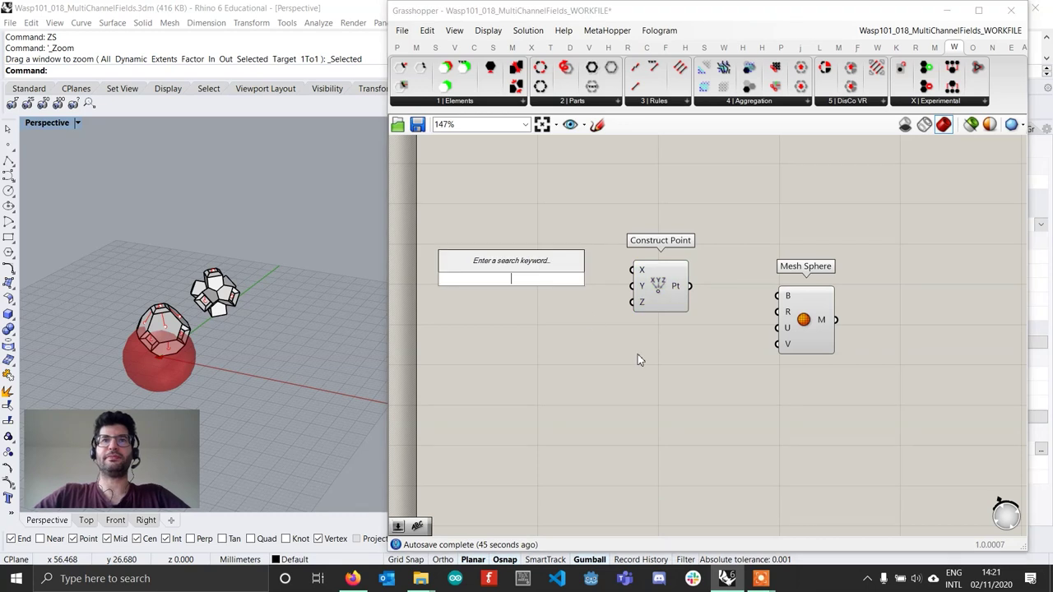
{"action": "type", "text": "75"}
{"action": "key", "text": "Return"}
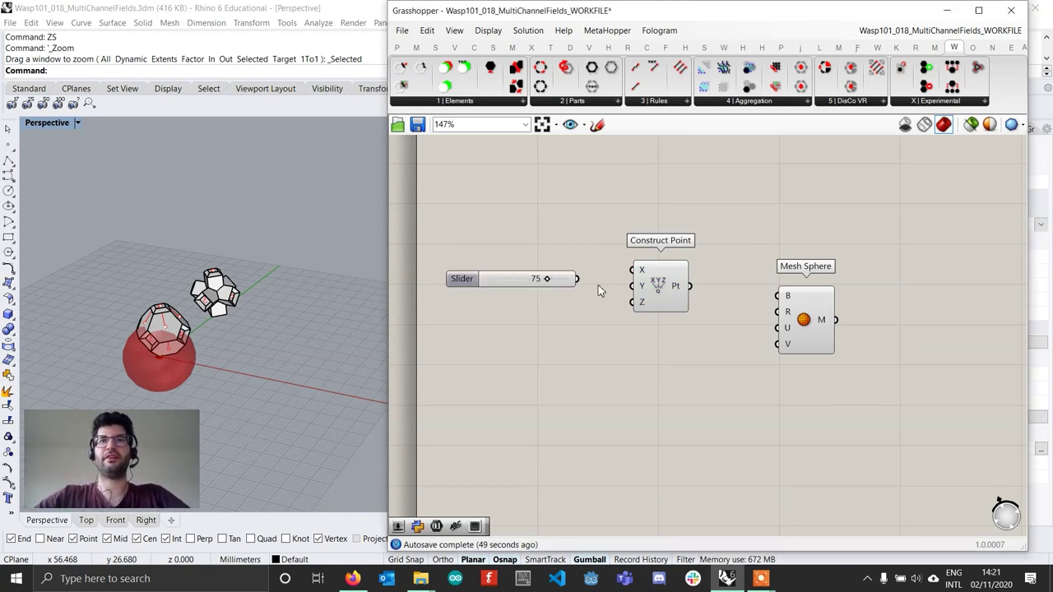
{"action": "left_click_drag", "start_coordinate": [626, 275], "coordinate": [631, 302]}
{"action": "left_click", "coordinate": [681, 300]}
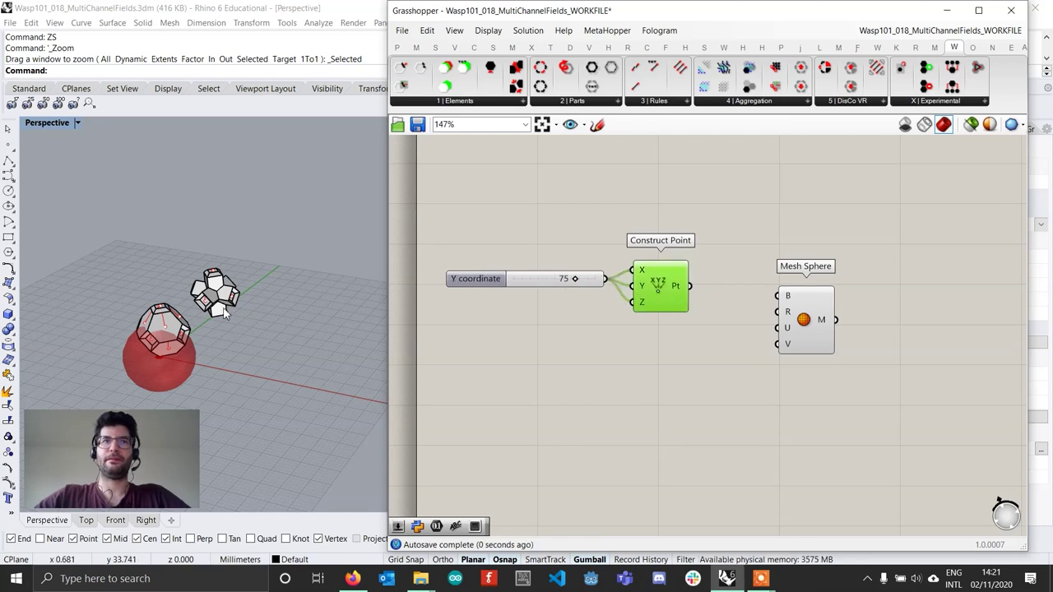
{"action": "left_click", "coordinate": [688, 314]}
- Connect the constructed point to the Mesh Sphere's B input and the 75 slider to its R input, tidying the component layout
{"action": "left_click_drag", "start_coordinate": [689, 285], "coordinate": [778, 294]}
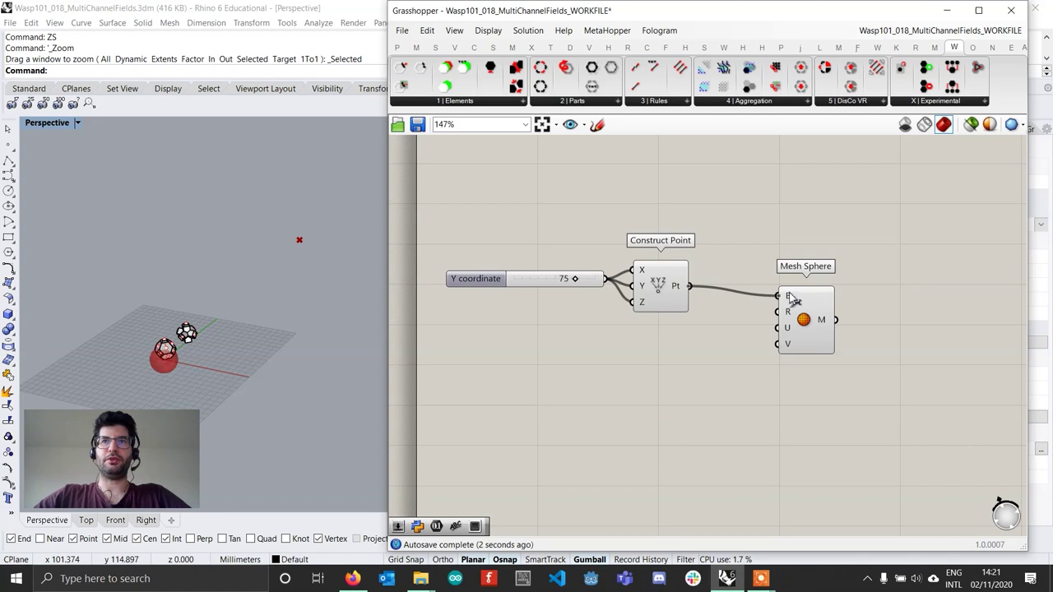
{"action": "left_click_drag", "start_coordinate": [656, 288], "coordinate": [664, 271]}
{"action": "left_click", "coordinate": [537, 284]}
{"action": "left_click_drag", "start_coordinate": [538, 284], "coordinate": [536, 318]}
{"action": "left_click_drag", "start_coordinate": [792, 320], "coordinate": [778, 322]}
{"action": "left_click_drag", "start_coordinate": [606, 322], "coordinate": [767, 315]}
{"action": "right_click_drag", "start_coordinate": [233, 339], "coordinate": [218, 286]}
{"action": "scroll", "coordinate": [218, 286], "scroll_direction": "down", "scroll_amount": 5}
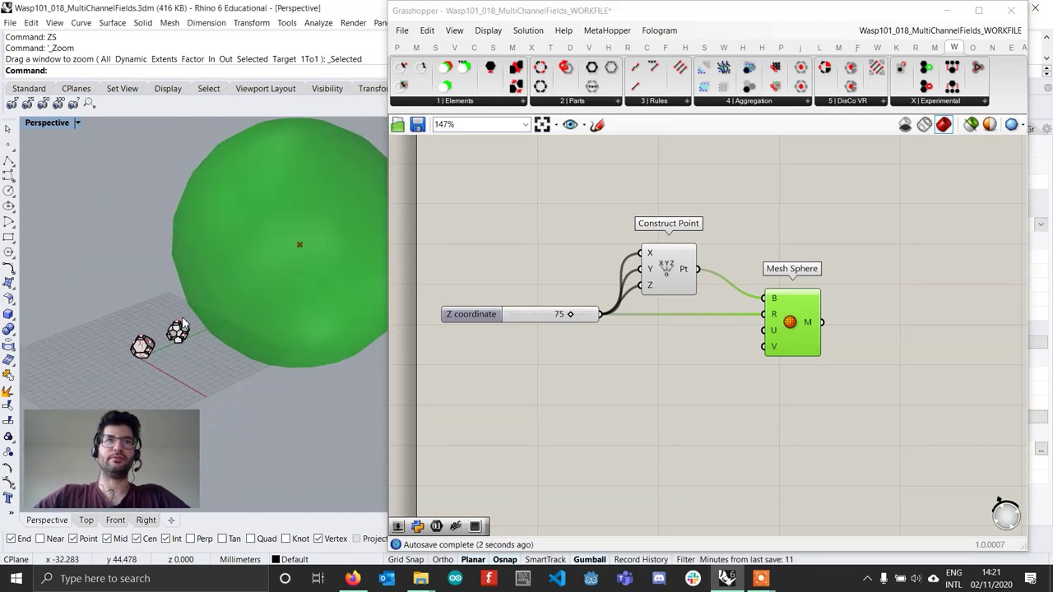
{"action": "scroll", "coordinate": [280, 247], "scroll_direction": "down", "scroll_amount": 2}
{"action": "right_click_drag", "start_coordinate": [303, 254], "coordinate": [262, 286], "text": "shift"}
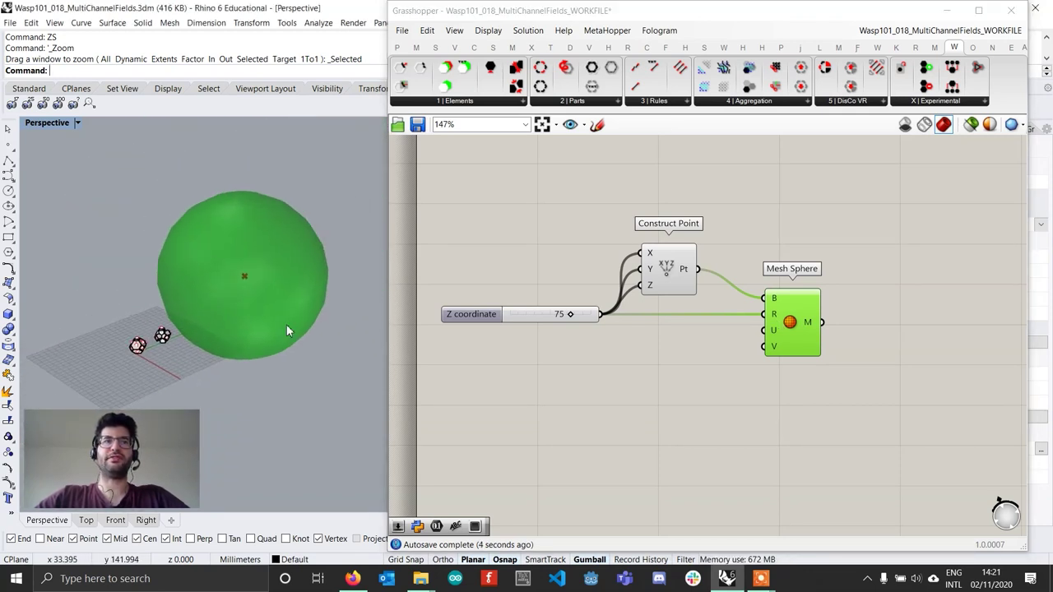
- Add a Wasp_Field Points component and connect the Mesh Sphere's mesh output to its BOU input
{"action": "right_click_drag", "start_coordinate": [798, 353], "coordinate": [751, 354]}
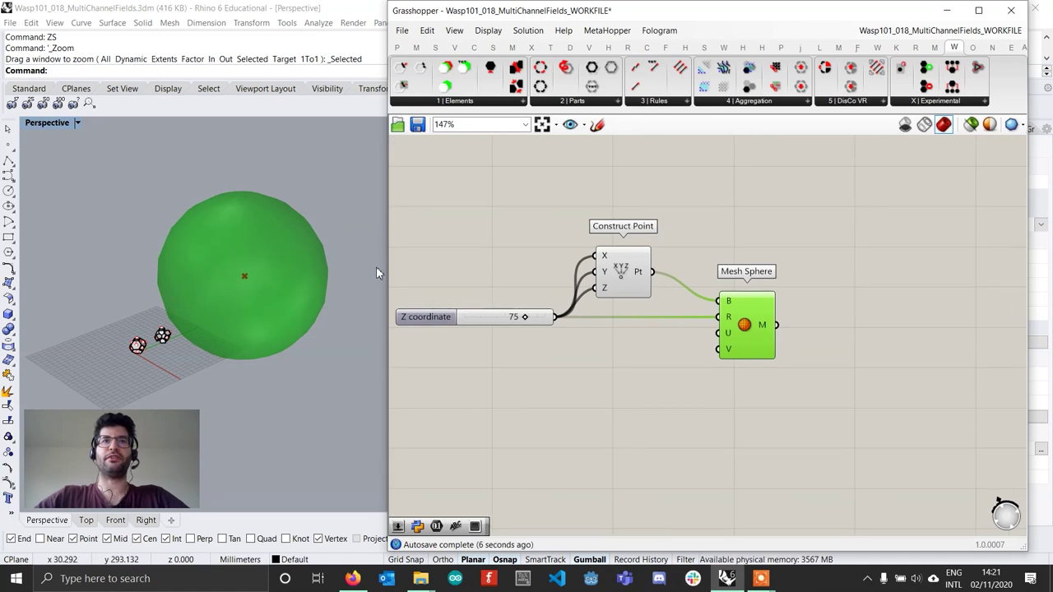
{"action": "right_click_drag", "start_coordinate": [672, 359], "coordinate": [715, 360]}
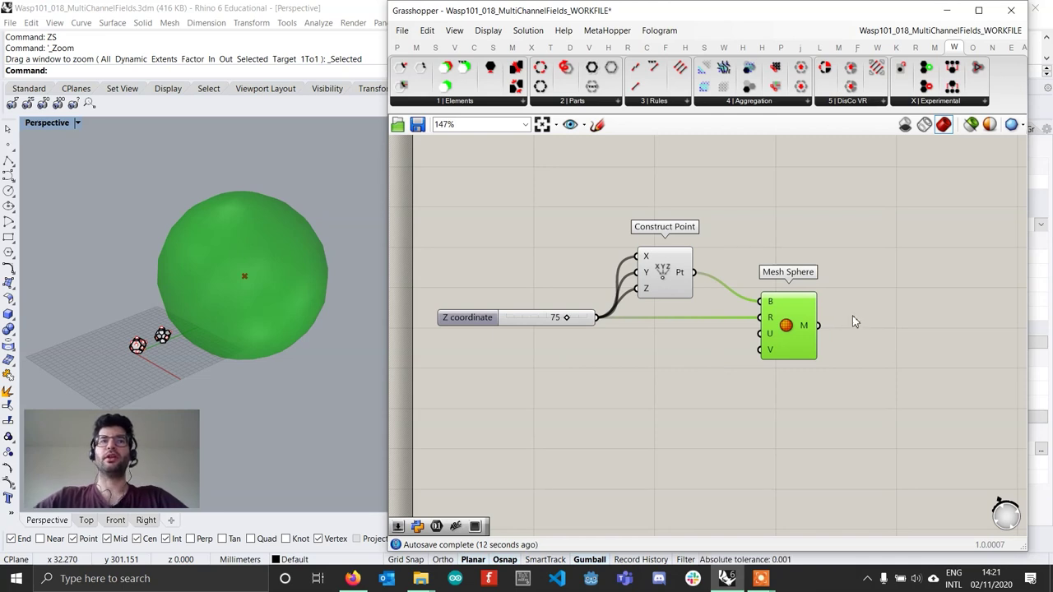
{"action": "right_click_drag", "start_coordinate": [852, 318], "coordinate": [851, 297]}
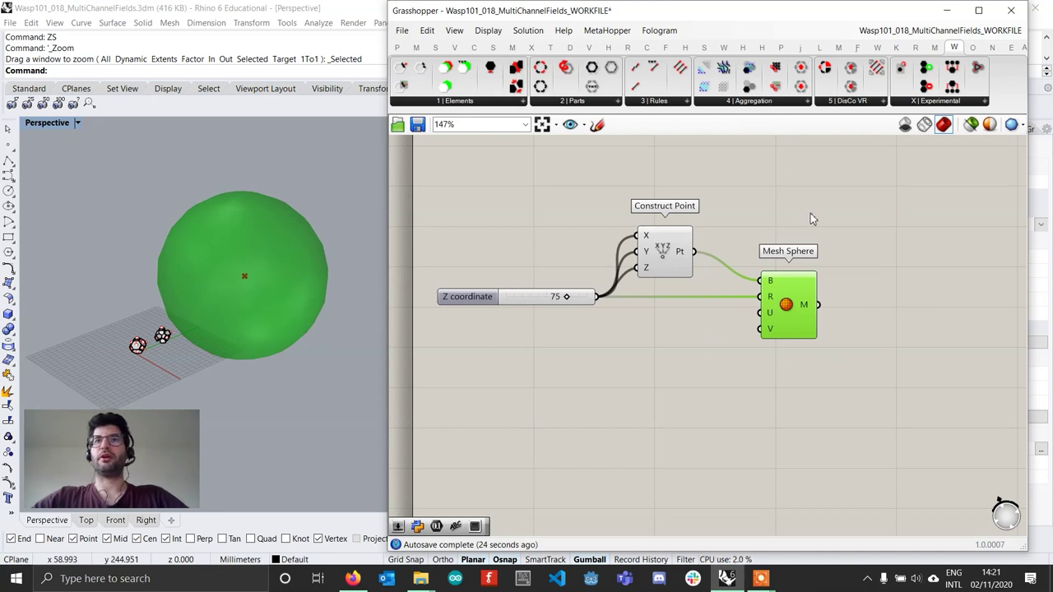
{"action": "double_click", "coordinate": [896, 374]}
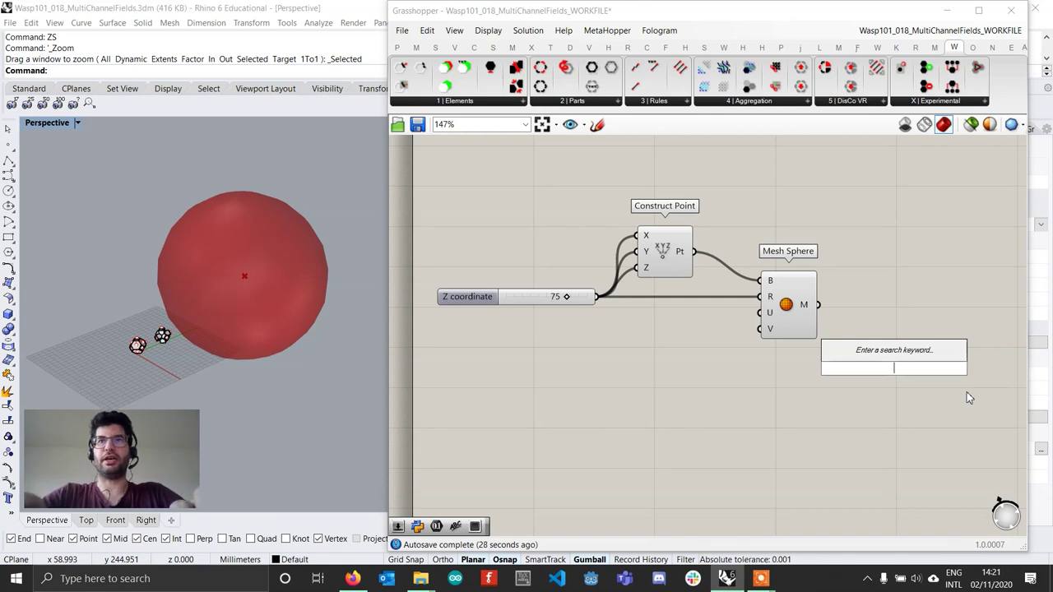
{"action": "left_click", "coordinate": [761, 102]}
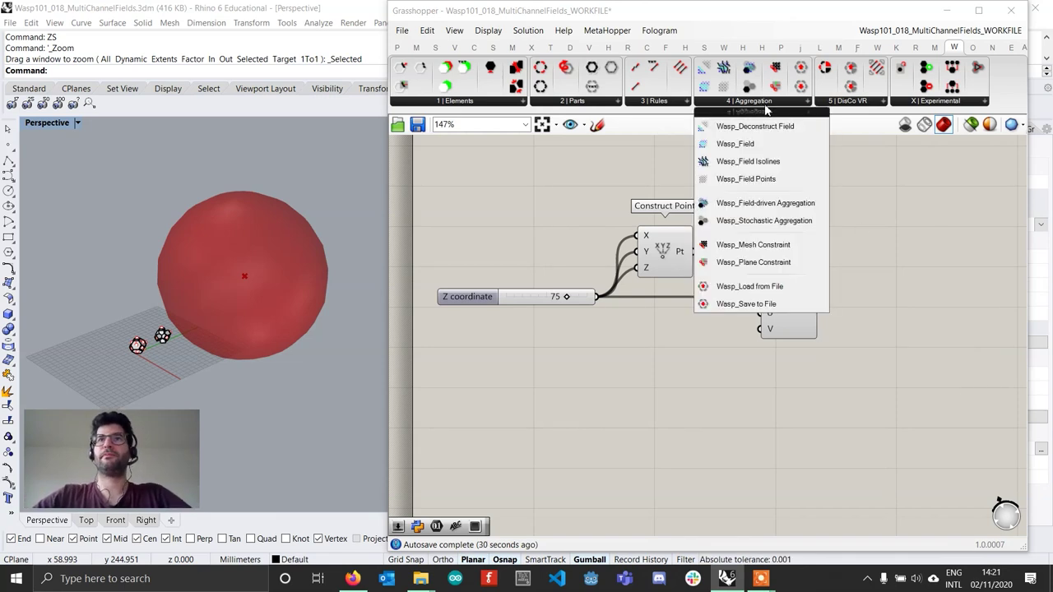
{"action": "left_click", "coordinate": [764, 183]}
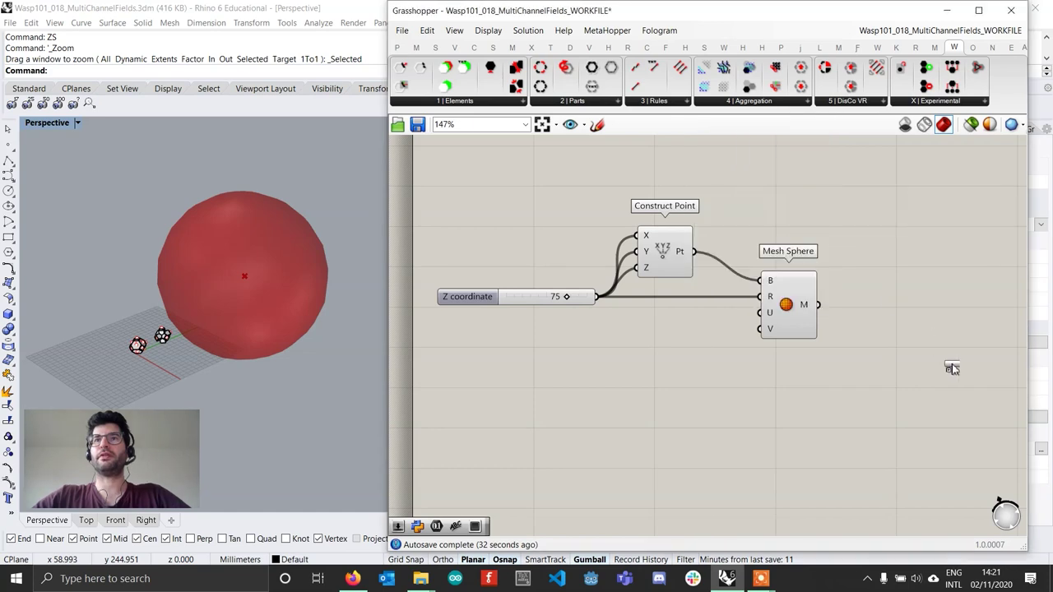
{"action": "left_click", "coordinate": [921, 328]}
{"action": "right_click_drag", "start_coordinate": [908, 340], "coordinate": [853, 324]}
{"action": "left_click_drag", "start_coordinate": [760, 287], "coordinate": [863, 330]}
- Connect a number slider set to 10 to the RES input of Wasp_Field Points and tidy the component layout
{"action": "double_click", "coordinate": [704, 347]}
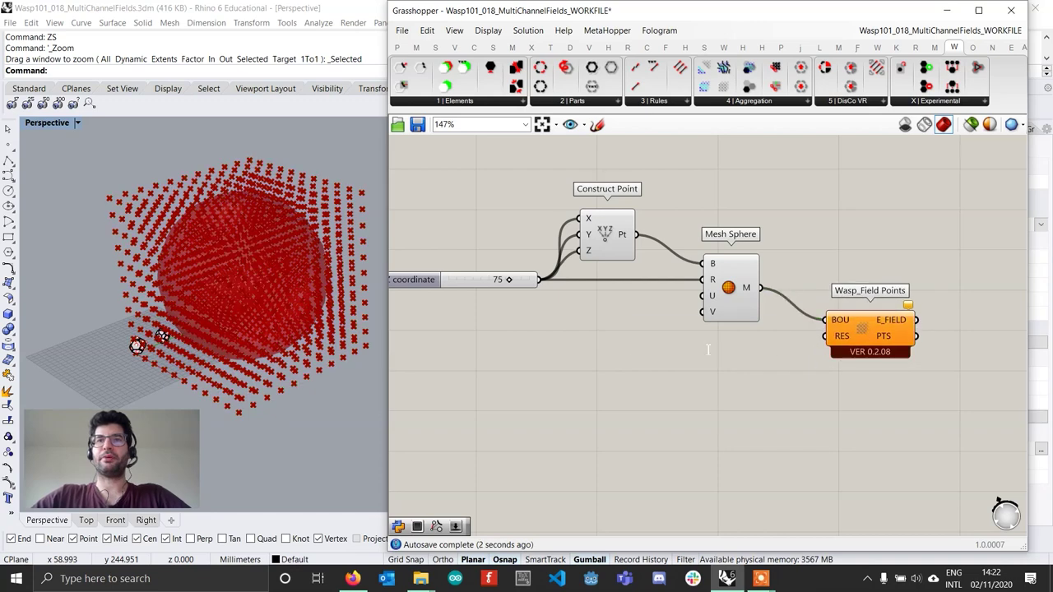
{"action": "type", "text": "10"}
{"action": "key", "text": "Return"}
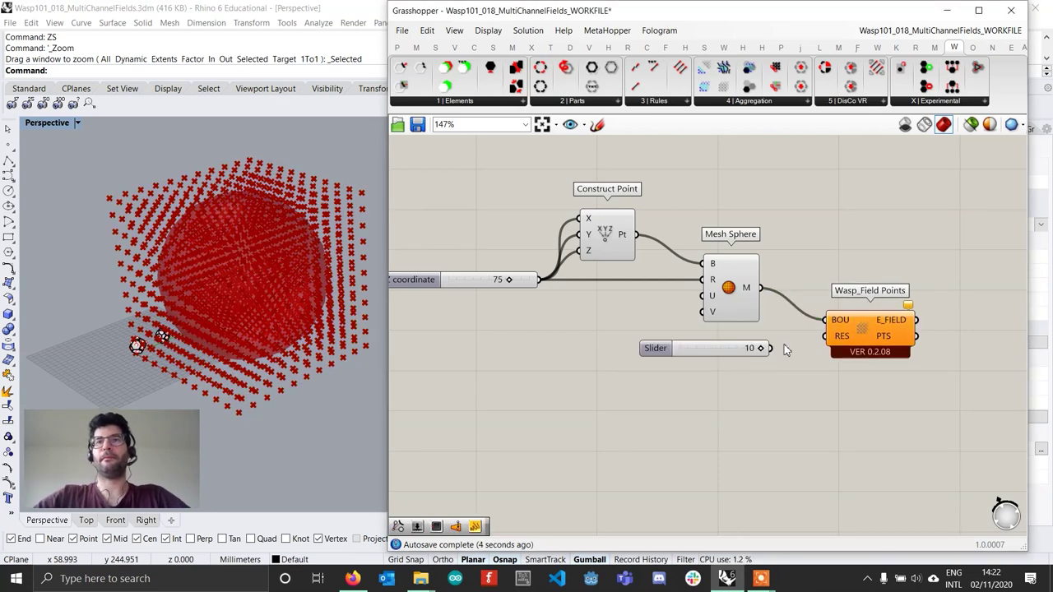
{"action": "left_click_drag", "start_coordinate": [815, 347], "coordinate": [825, 336]}
{"action": "left_click_drag", "start_coordinate": [741, 356], "coordinate": [730, 343]}
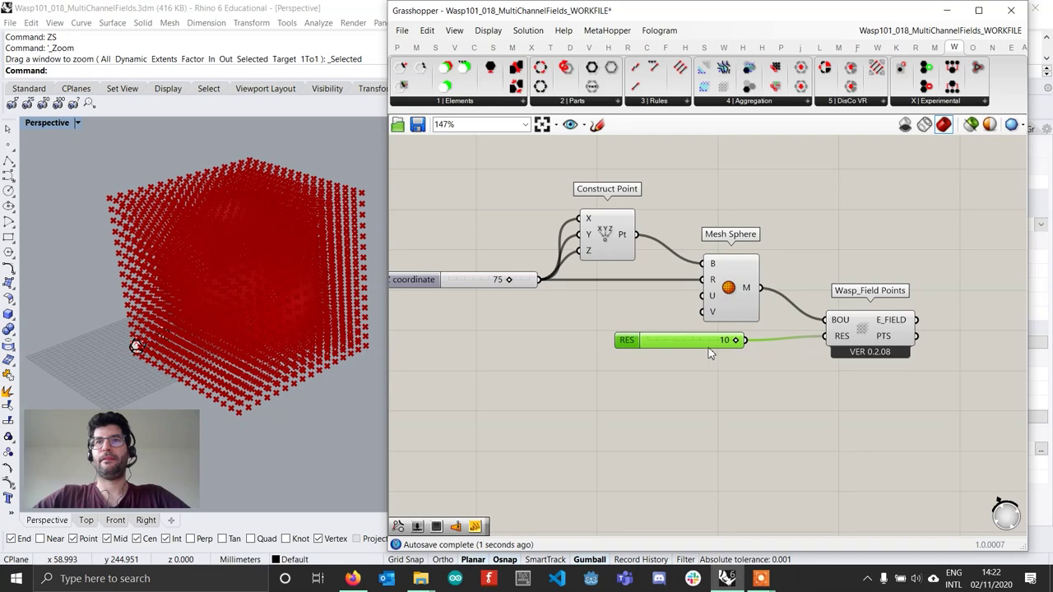
{"action": "left_click_drag", "start_coordinate": [858, 341], "coordinate": [826, 340]}
{"action": "right_click_drag", "start_coordinate": [845, 349], "coordinate": [796, 348]}
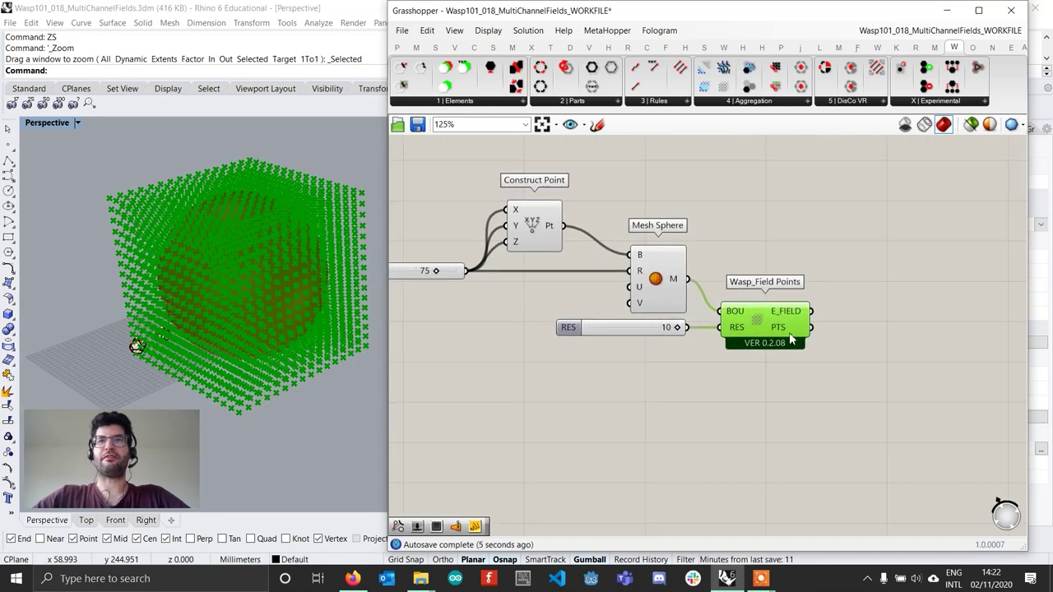
{"action": "scroll", "coordinate": [789, 338], "scroll_direction": "down", "scroll_amount": 1}
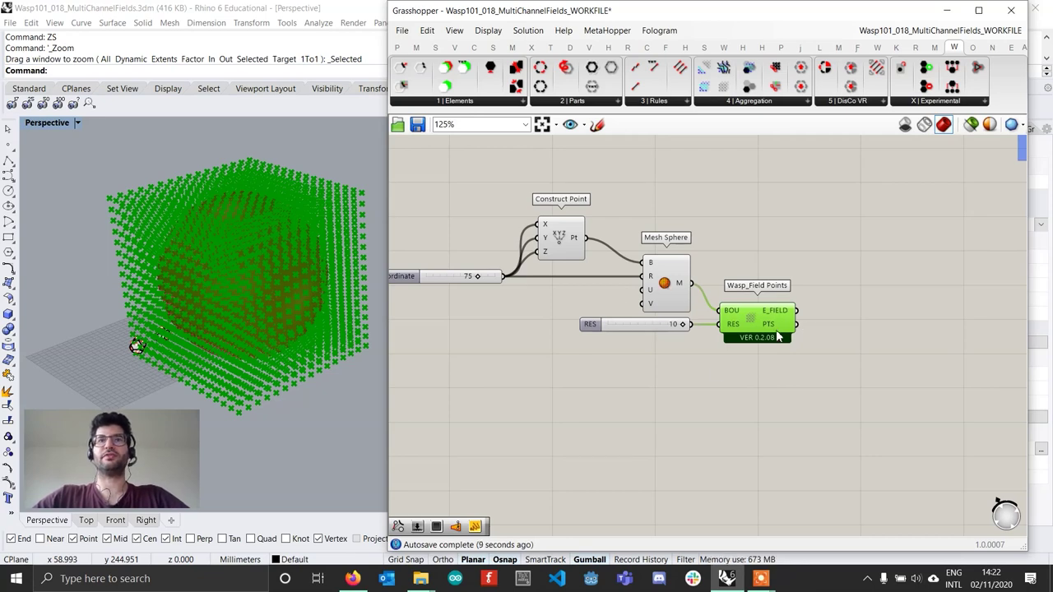
{"action": "left_click_drag", "start_coordinate": [554, 236], "coordinate": [560, 237]}
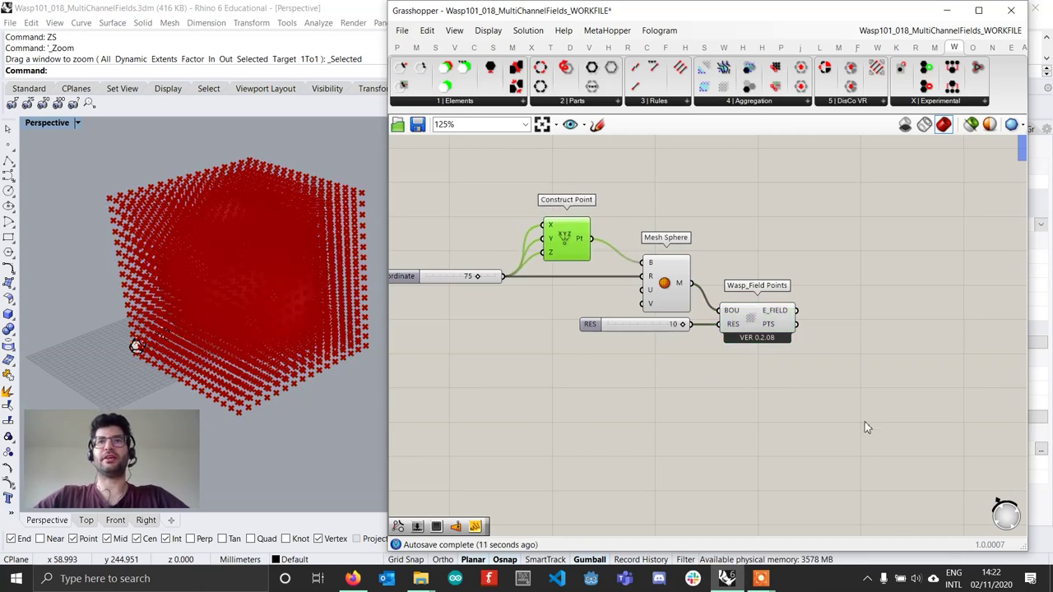
- Add a Pull Point component and connect the PTS output of Wasp_Field Points to its P input
{"action": "left_click", "coordinate": [863, 399]}
{"action": "double_click", "coordinate": [852, 357]}
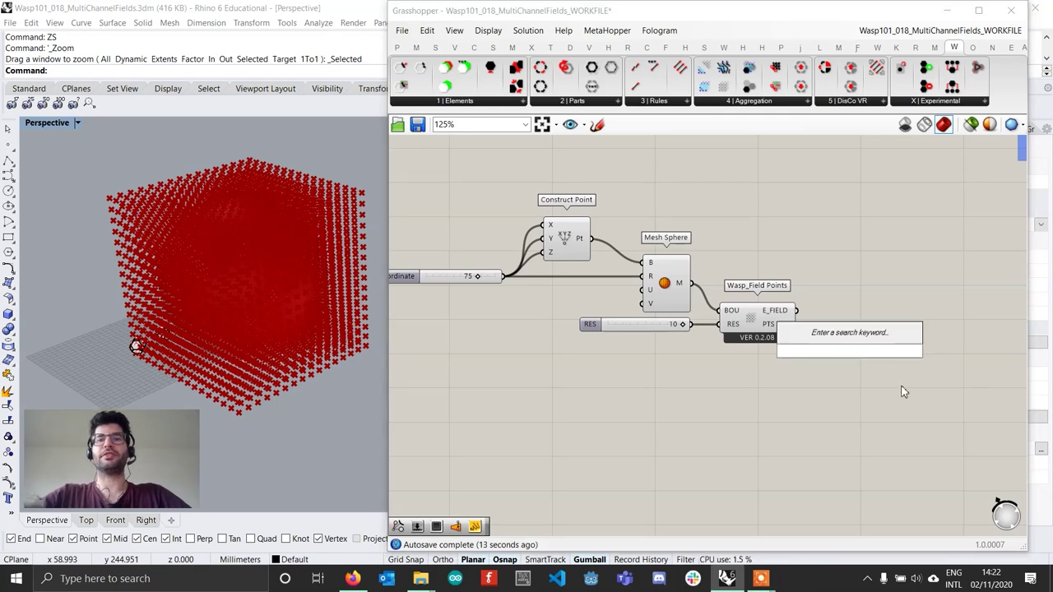
{"action": "type", "text": "pull point"}
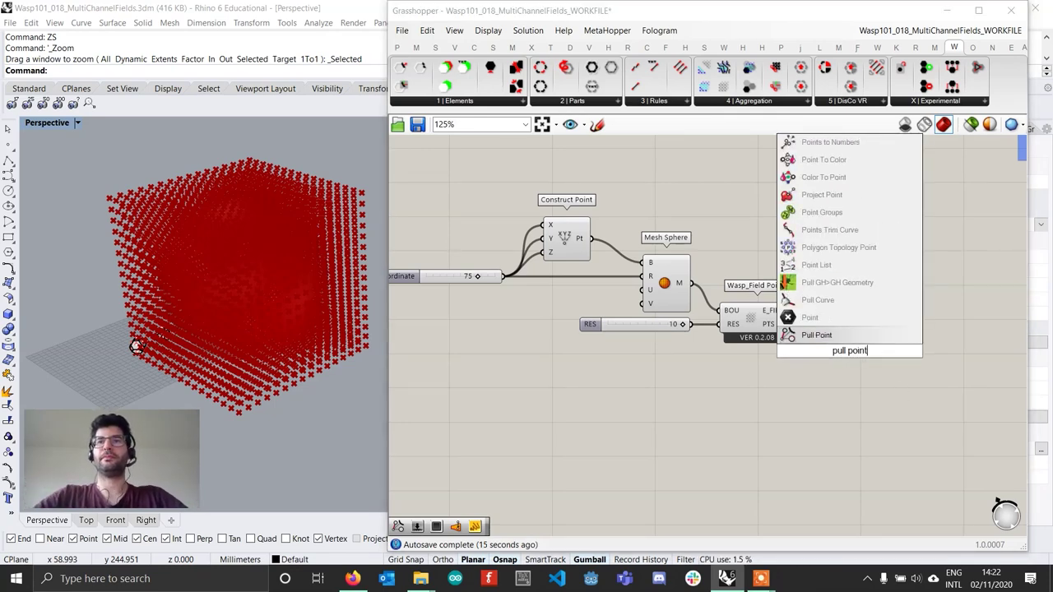
{"action": "key", "text": "Return"}
{"action": "scroll", "coordinate": [900, 368], "scroll_direction": "up", "scroll_amount": 1}
{"action": "left_click_drag", "start_coordinate": [778, 317], "coordinate": [814, 340]}
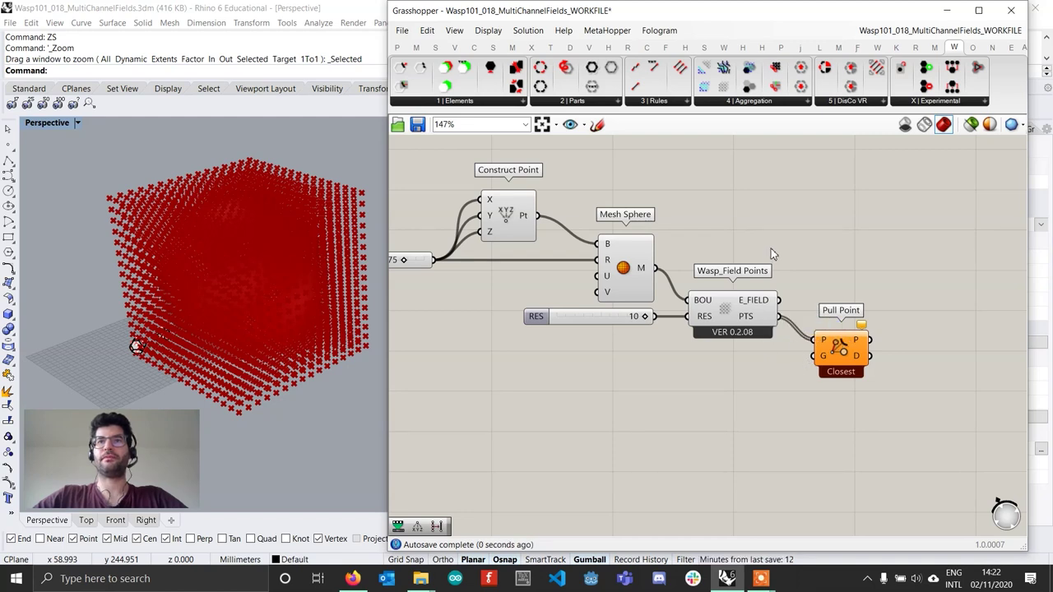
- Connect the constructed point to Pull Point's G input and move Construct Point below the Mesh Sphere, level with that input
{"action": "left_click_drag", "start_coordinate": [516, 216], "coordinate": [819, 373]}
{"action": "left_click_drag", "start_coordinate": [492, 378], "coordinate": [486, 354]}
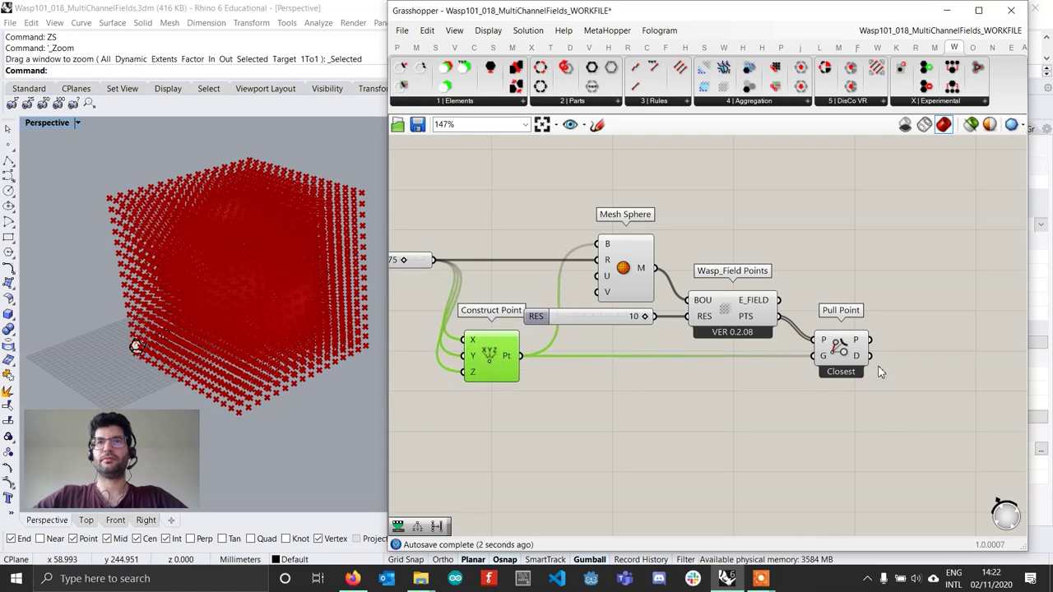
{"action": "left_click", "coordinate": [844, 361]}
- Add a Remap Numbers component, connect Pull Point's D output to its V input and leave a gap between the two components
{"action": "right_click_drag", "start_coordinate": [848, 357], "coordinate": [753, 349]}
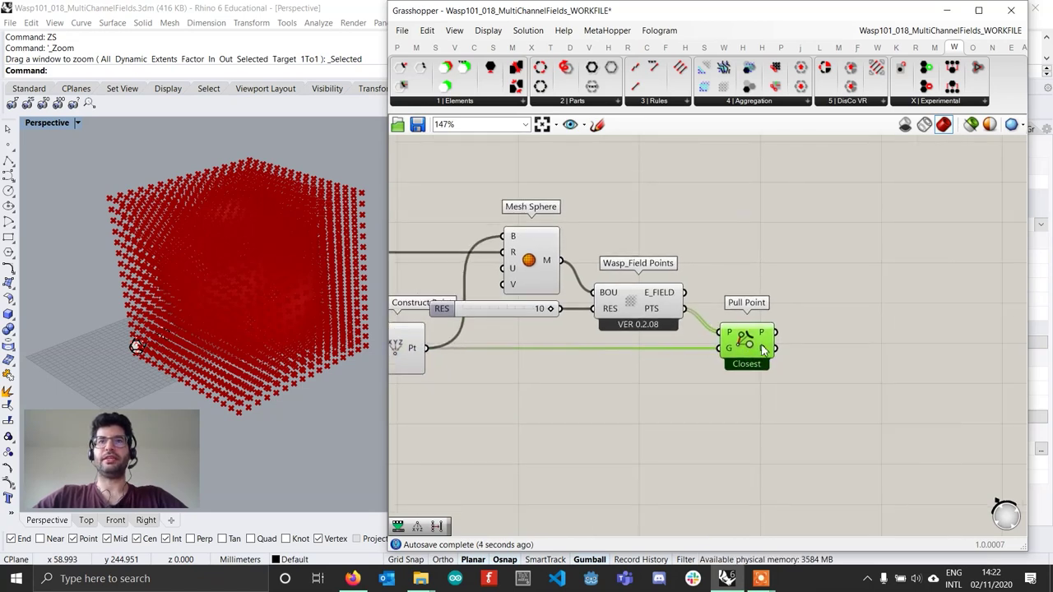
{"action": "scroll", "coordinate": [767, 350], "scroll_direction": "down", "scroll_amount": 2}
{"action": "mouse_move", "coordinate": [766, 349]}
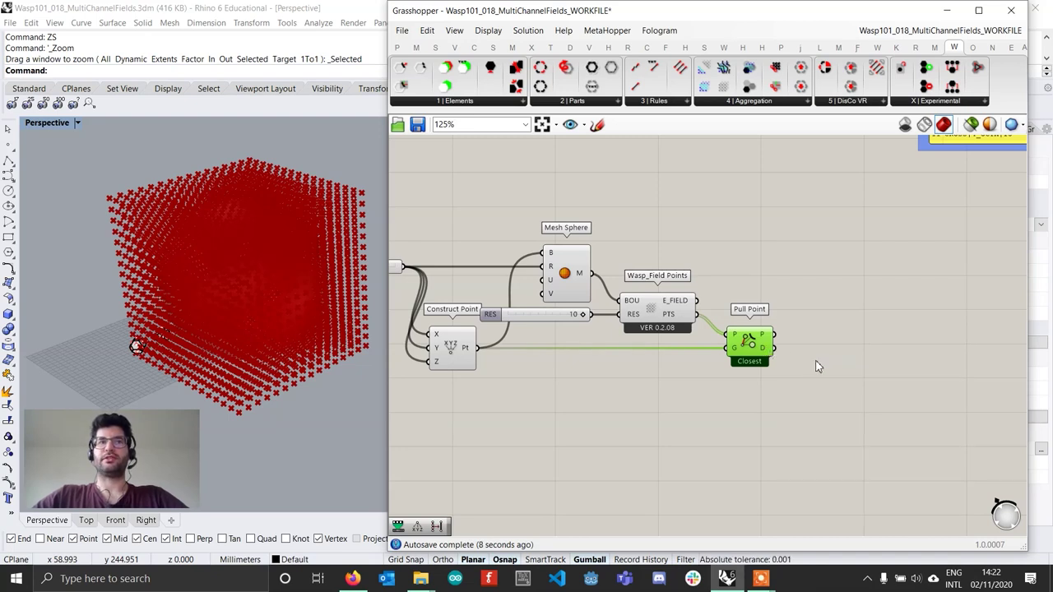
{"action": "double_click", "coordinate": [831, 364]}
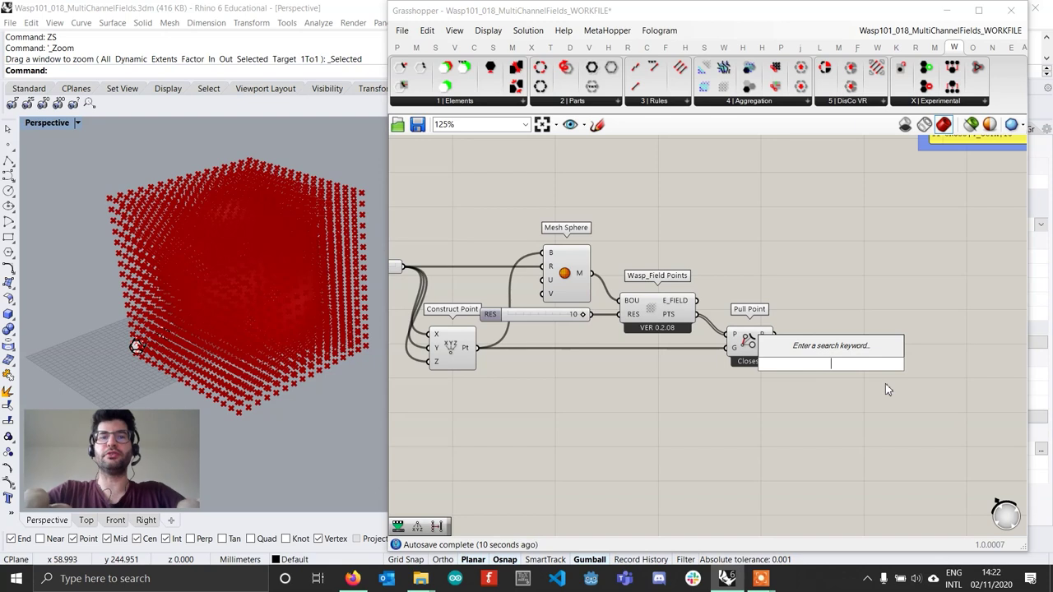
{"action": "type", "text": "rema"}
{"action": "key", "text": "Return"}
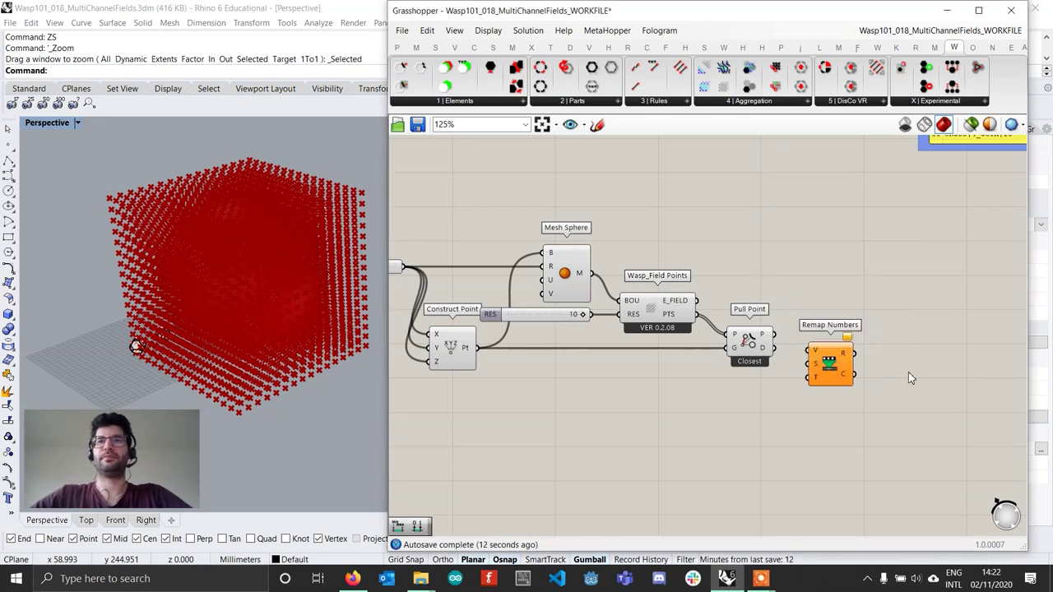
{"action": "left_click_drag", "start_coordinate": [774, 348], "coordinate": [918, 366]}
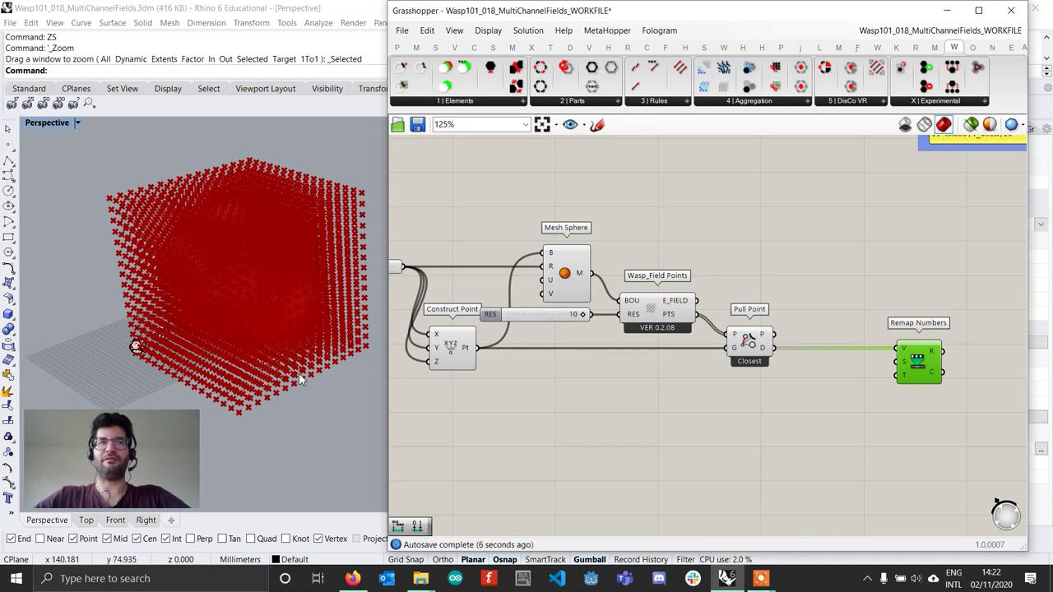
- Add a Bounds component for numbers between Pull Point and Remap Numbers
{"action": "double_click", "coordinate": [836, 376]}
{"action": "type", "text": "boudn"}
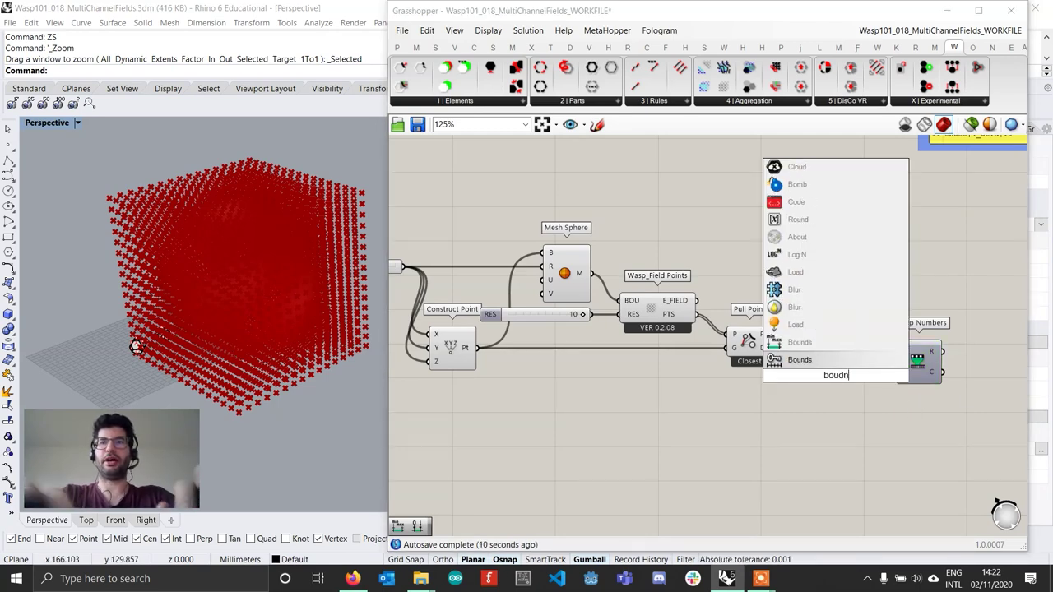
{"action": "key", "text": "Return"}
{"action": "scroll", "coordinate": [891, 395], "scroll_direction": "up", "scroll_amount": 2}
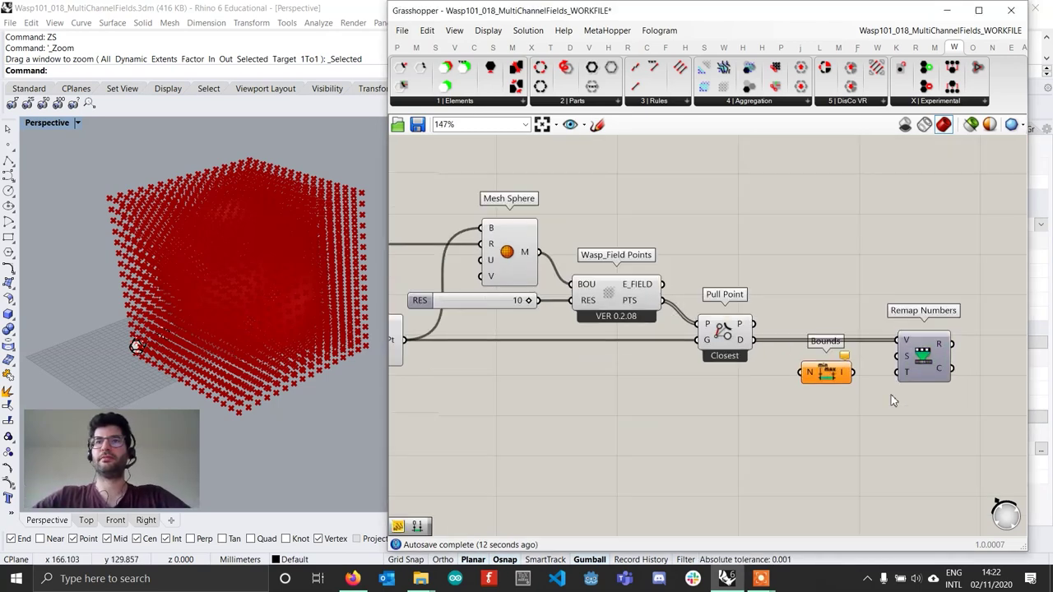
- Connect Pull Point's D output to the Bounds N input and the Bounds I output to Remap Numbers' S input
{"action": "left_click", "coordinate": [818, 364]}
{"action": "left_click_drag", "start_coordinate": [752, 340], "coordinate": [901, 357]}
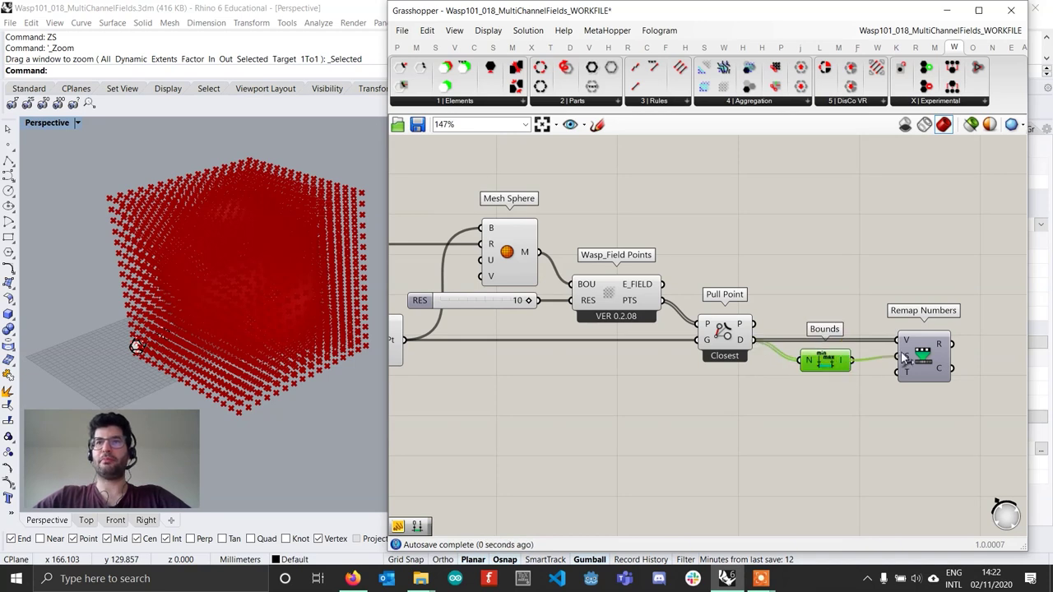
{"action": "mouse_move", "coordinate": [841, 368]}
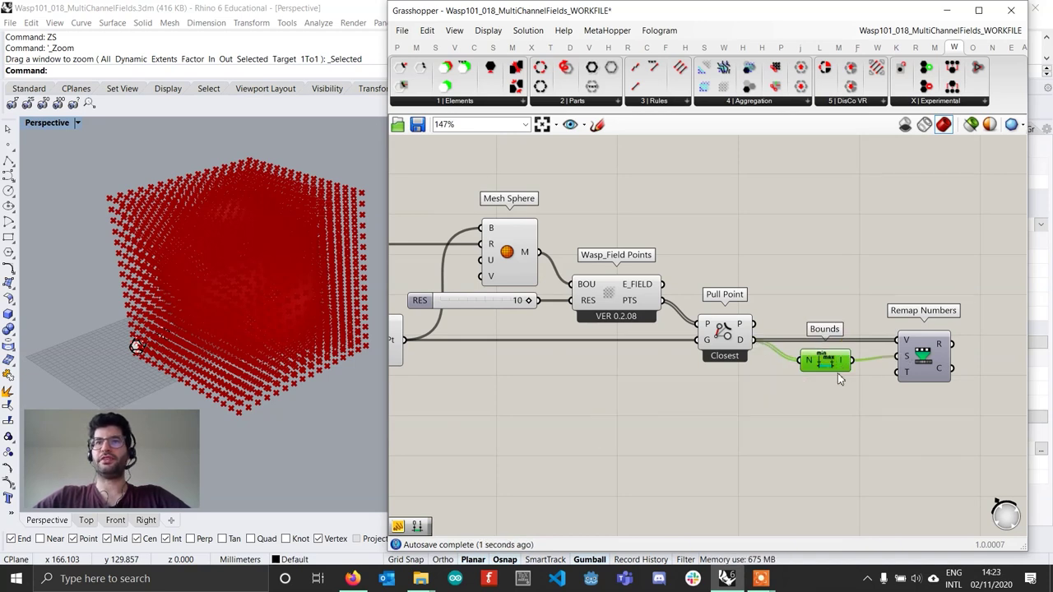
- Add a panel containing "1 To 0" below Bounds and connect it to Remap Numbers' T input
{"action": "double_click", "coordinate": [824, 411]}
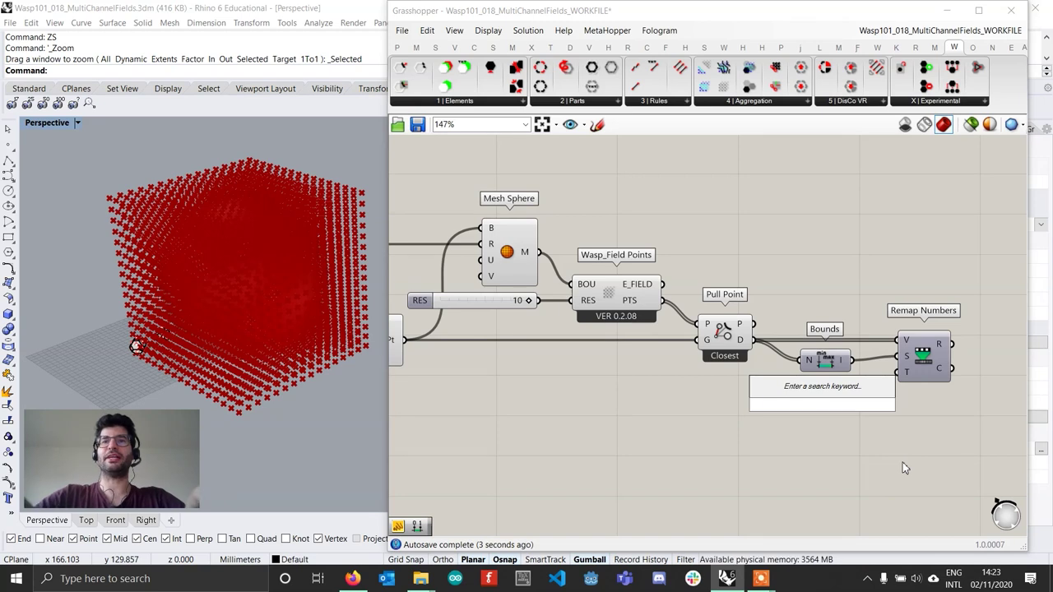
{"action": "type", "text": "//"}
{"action": "key", "text": "Return"}
{"action": "left_click_drag", "start_coordinate": [885, 366], "coordinate": [859, 418]}
{"action": "left_click_drag", "start_coordinate": [836, 433], "coordinate": [836, 427]}
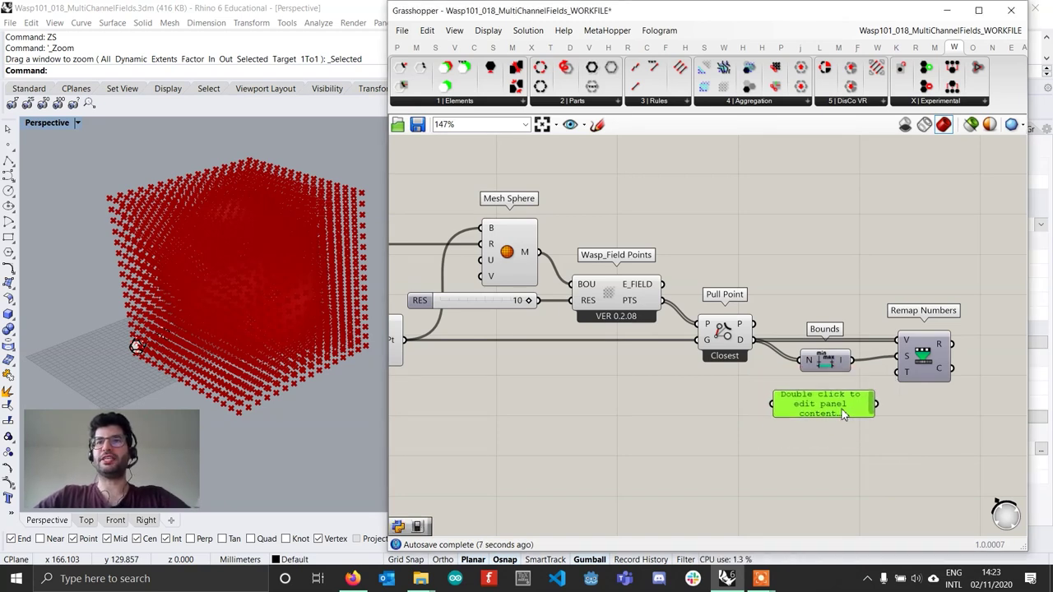
{"action": "double_click", "coordinate": [839, 431]}
{"action": "type", "text": "1"}
{"action": "type", "text": " To o"}
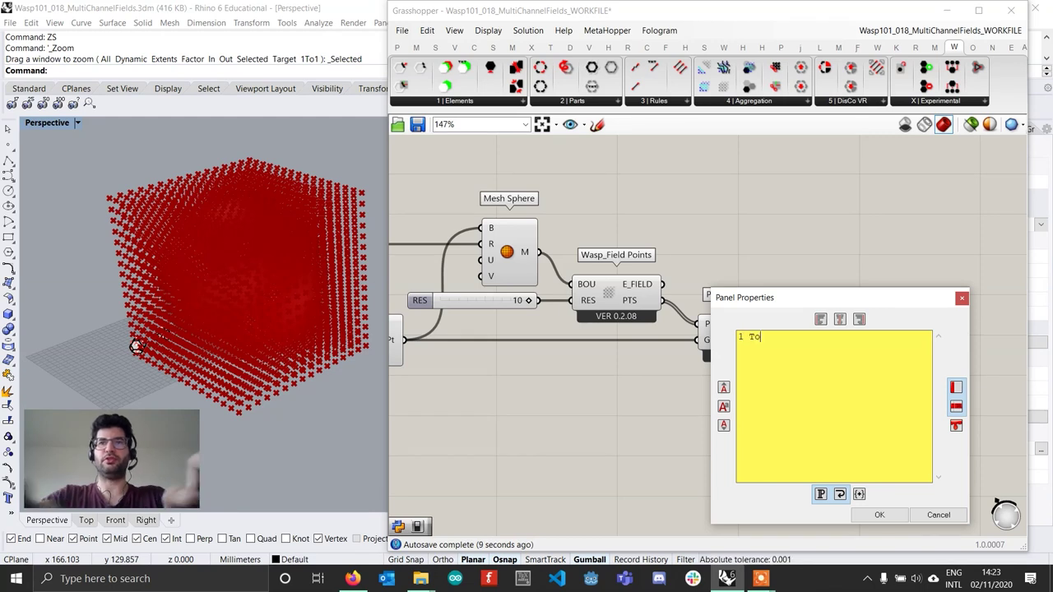
{"action": "left_click", "coordinate": [879, 515]}
{"action": "left_click_drag", "start_coordinate": [877, 402], "coordinate": [833, 396]}
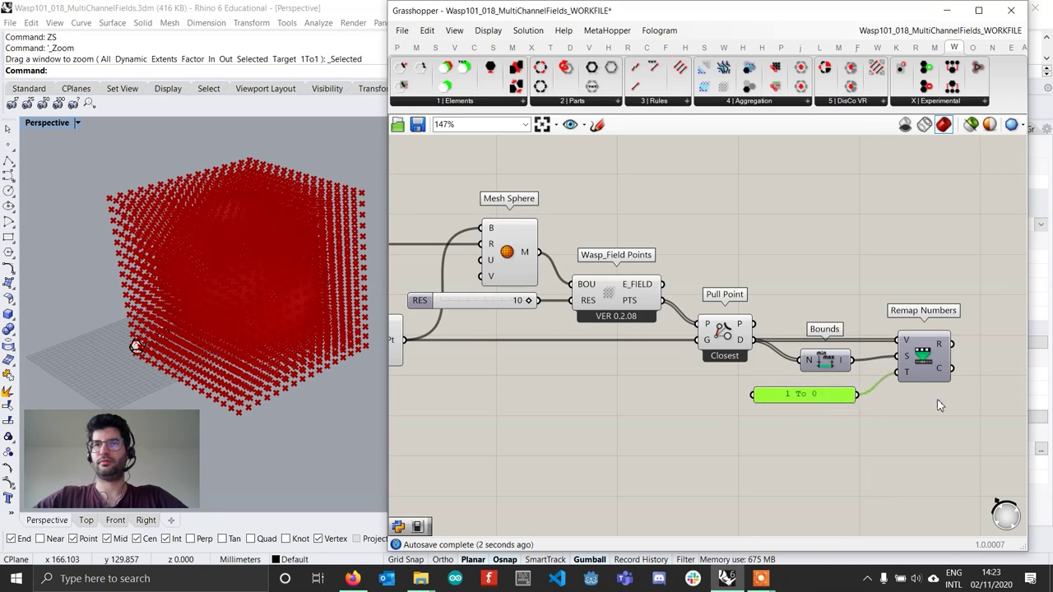
- Add a Graph Mapper after Remap Numbers and feed it the remapped values from the R output
{"action": "scroll", "coordinate": [829, 395], "scroll_direction": "down", "scroll_amount": 2}
{"action": "left_click", "coordinate": [826, 357]}
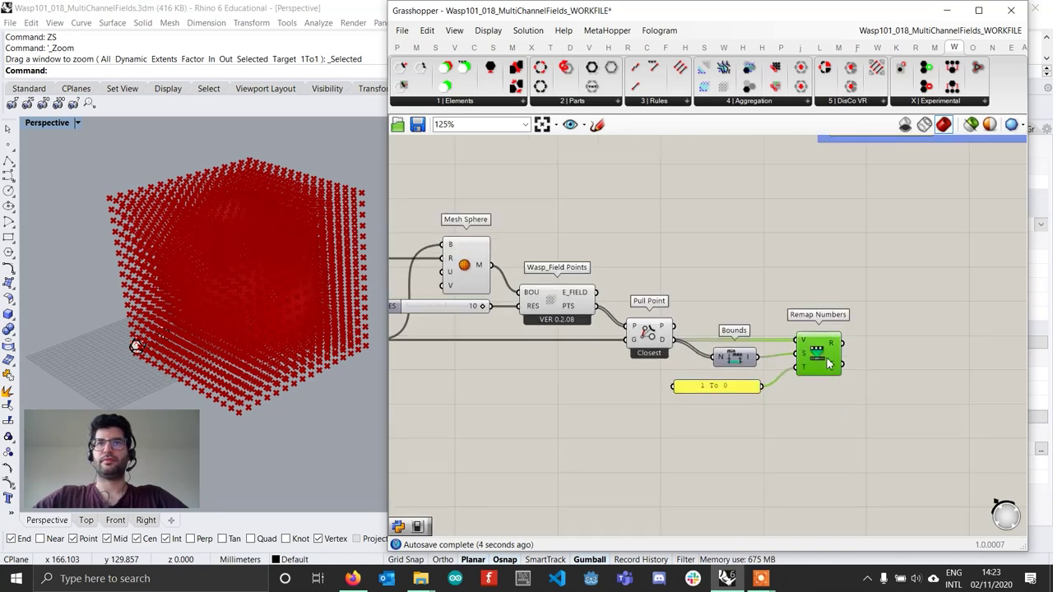
{"action": "mouse_move", "coordinate": [832, 349]}
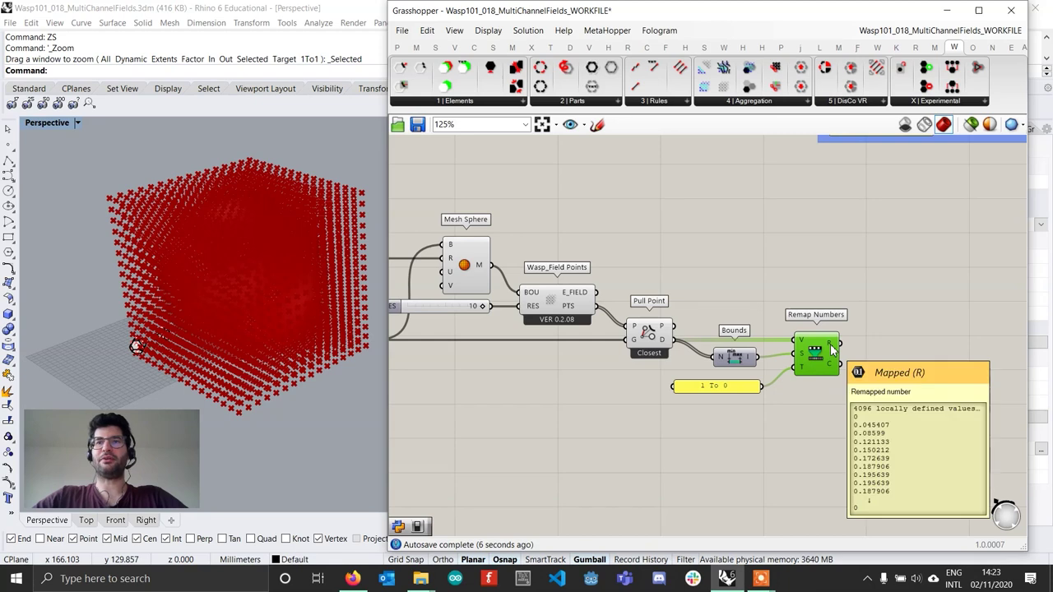
{"action": "double_click", "coordinate": [908, 358]}
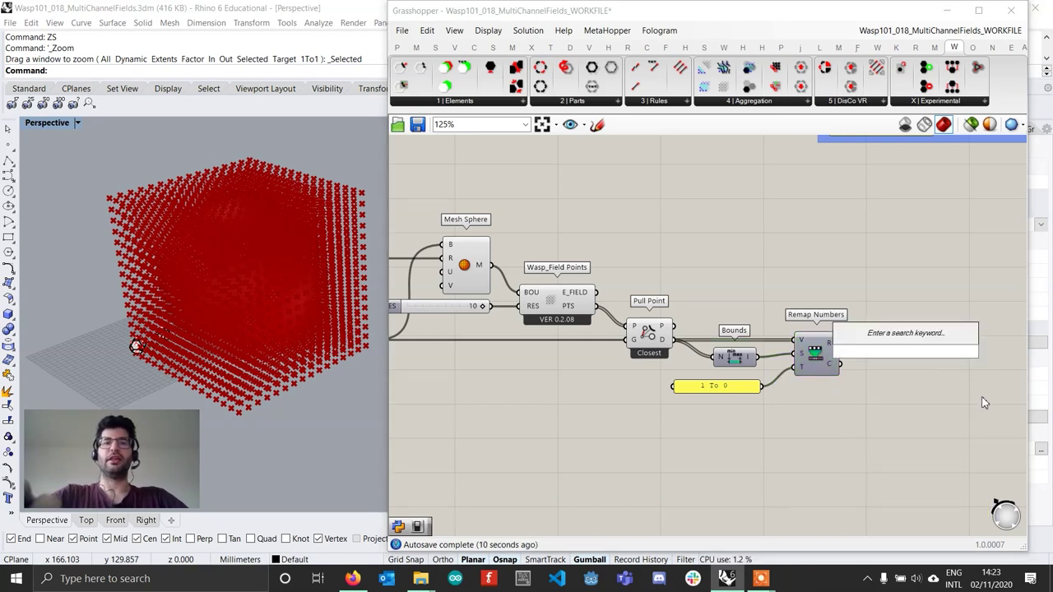
{"action": "type", "text": "ge"}
{"action": "key", "text": "BackSpace"}
{"action": "type", "text": "r"}
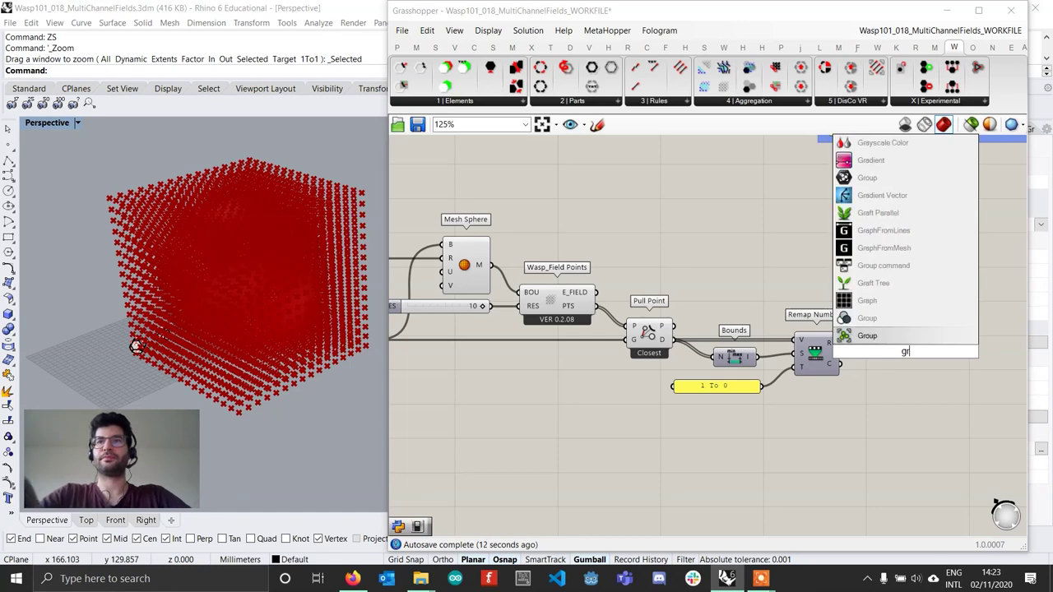
{"action": "type", "text": "aph mapp"}
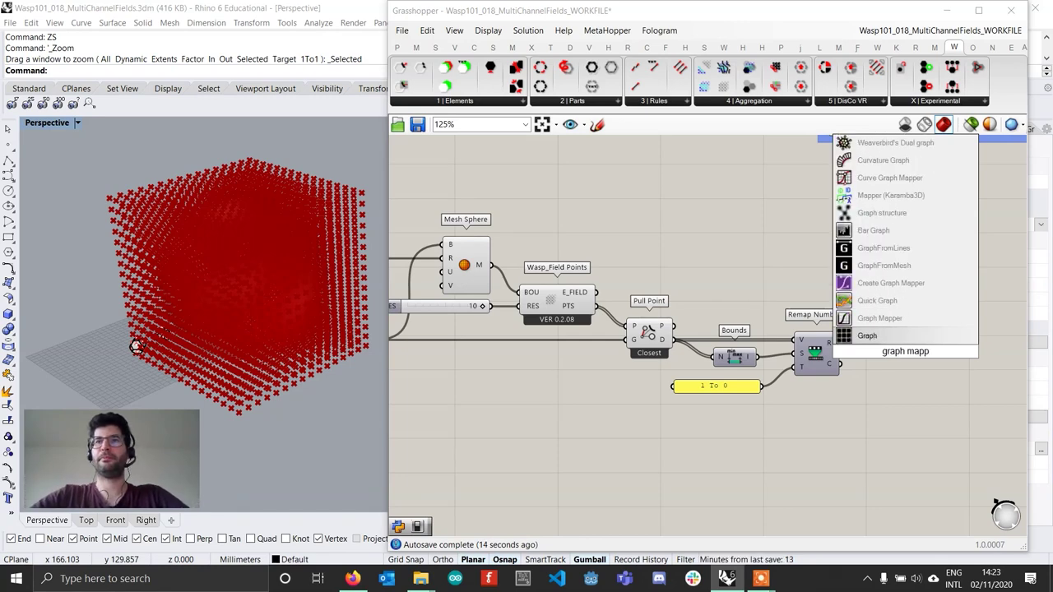
{"action": "key", "text": "Return"}
{"action": "right_click_drag", "start_coordinate": [998, 400], "coordinate": [945, 384]}
{"action": "left_click_drag", "start_coordinate": [829, 333], "coordinate": [860, 341]}
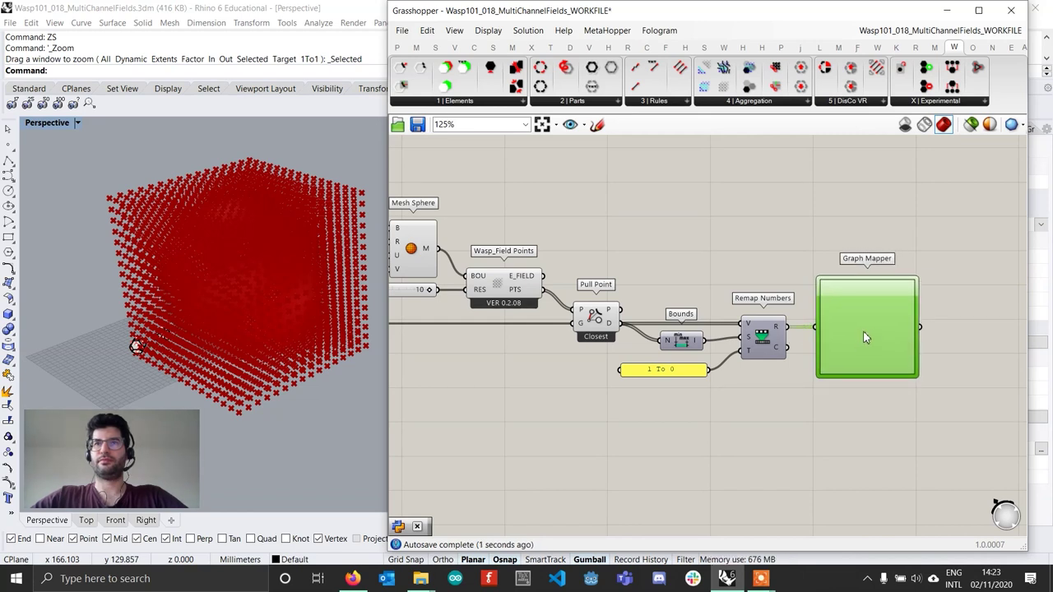
- Set the Graph Mapper's graph type to Bezier
{"action": "right_click", "coordinate": [874, 330]}
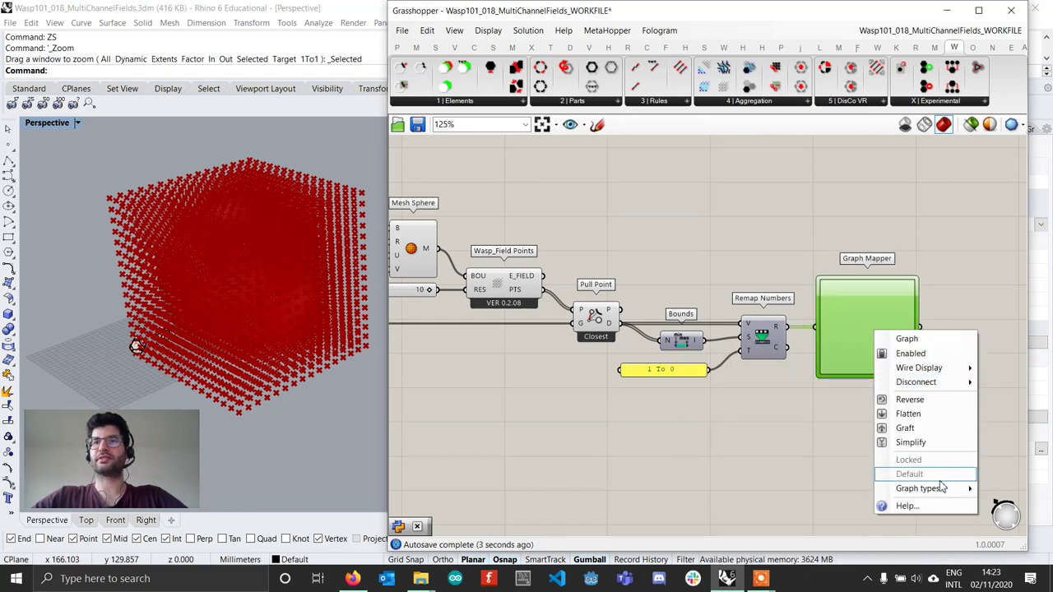
{"action": "mouse_move", "coordinate": [930, 489]}
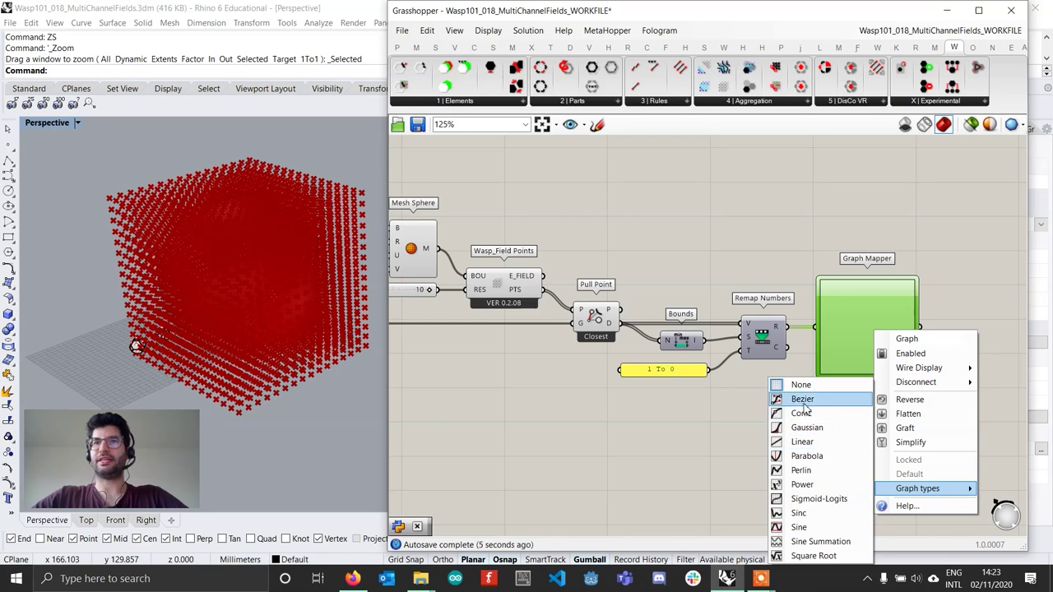
{"action": "left_click", "coordinate": [803, 400]}
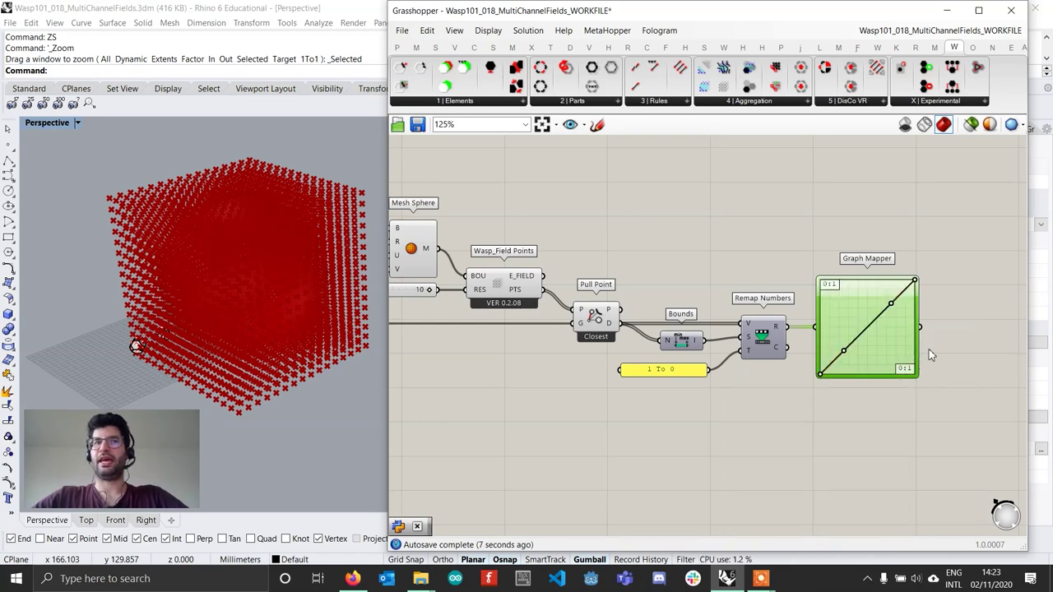
- Shape the Bezier graph by moving its lower handle to the top-left corner and its upper handle to the bottom-right corner
{"action": "scroll", "coordinate": [935, 338], "scroll_direction": "up", "scroll_amount": 3}
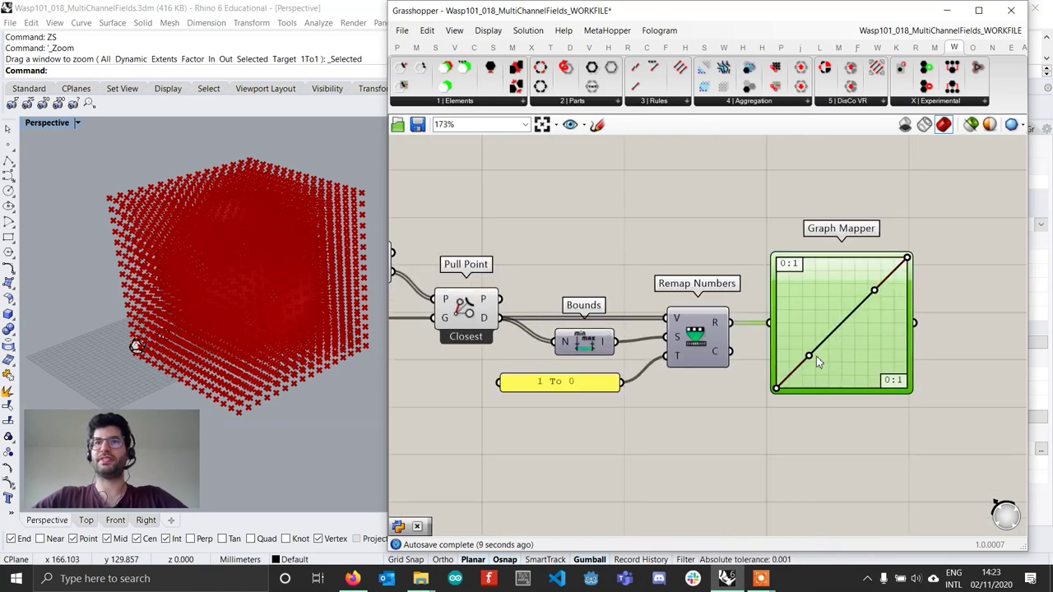
{"action": "scroll", "coordinate": [816, 356], "scroll_direction": "up", "scroll_amount": 1}
{"action": "left_click_drag", "start_coordinate": [813, 361], "coordinate": [768, 239]}
{"action": "left_click_drag", "start_coordinate": [885, 282], "coordinate": [936, 411]}
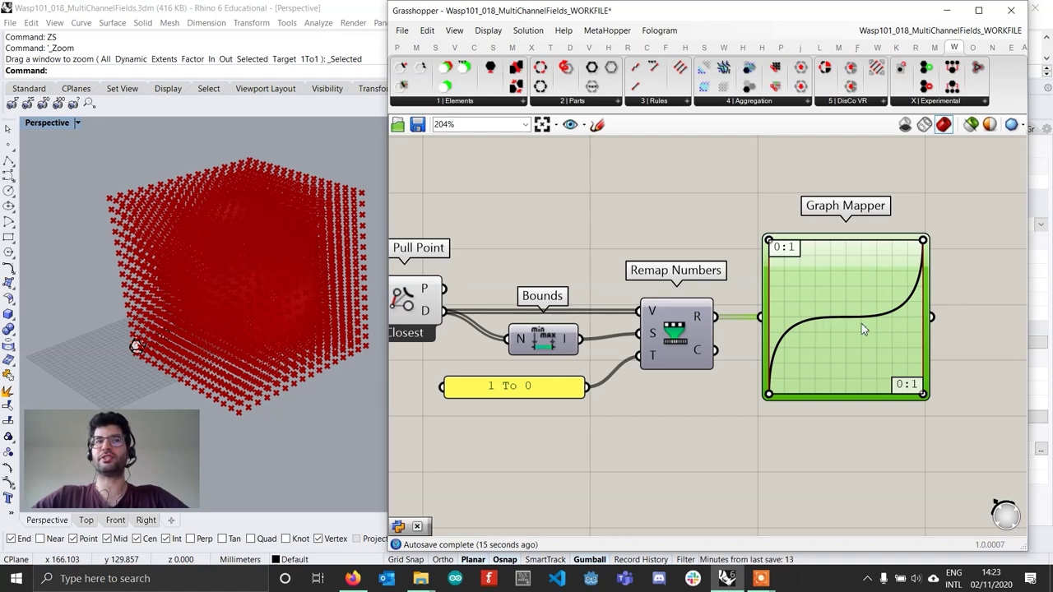
{"action": "mouse_move", "coordinate": [817, 352]}
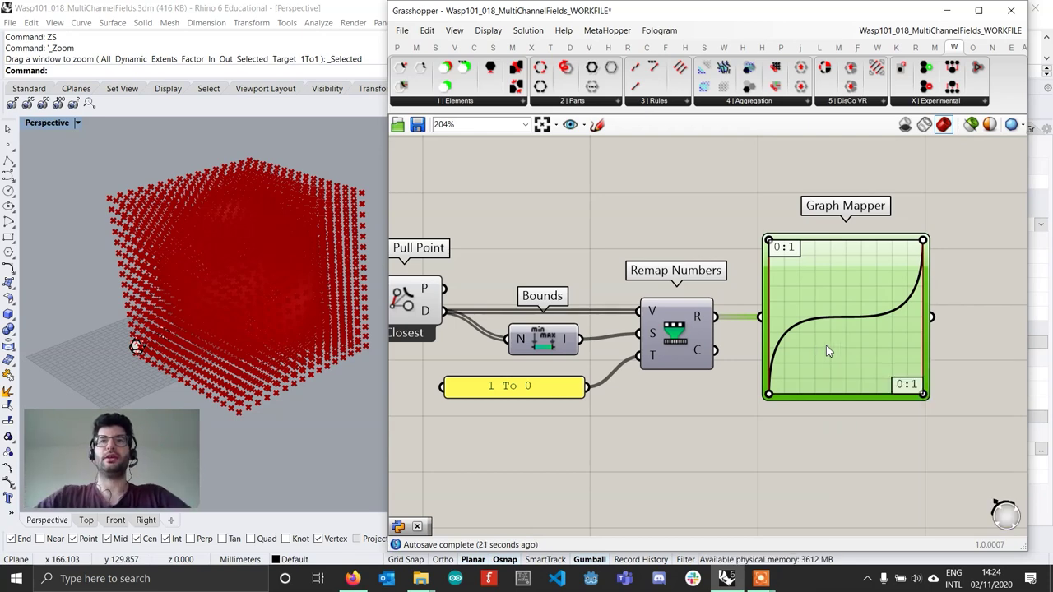
{"action": "scroll", "coordinate": [825, 352], "scroll_direction": "down", "scroll_amount": 2}
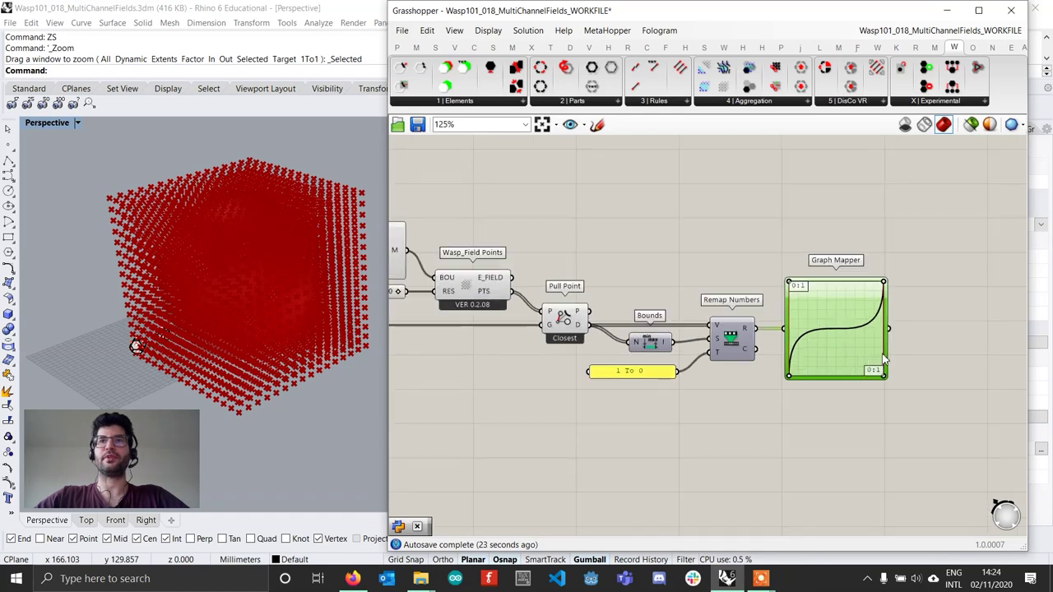
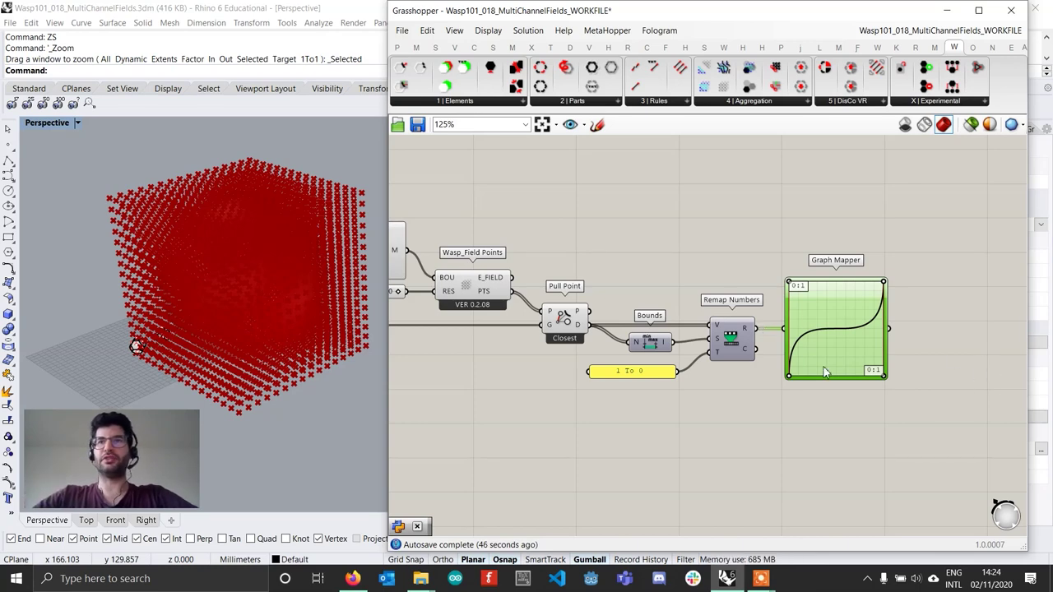
{"action": "right_click_drag", "start_coordinate": [282, 360], "coordinate": [247, 395]}
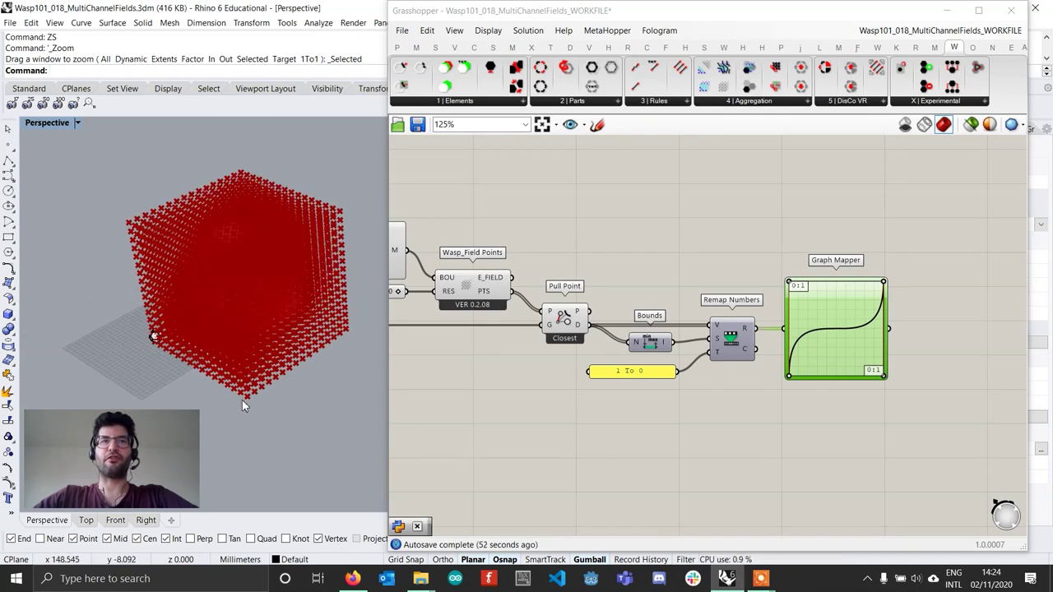
{"action": "scroll", "coordinate": [244, 399], "scroll_direction": "up", "scroll_amount": 2}
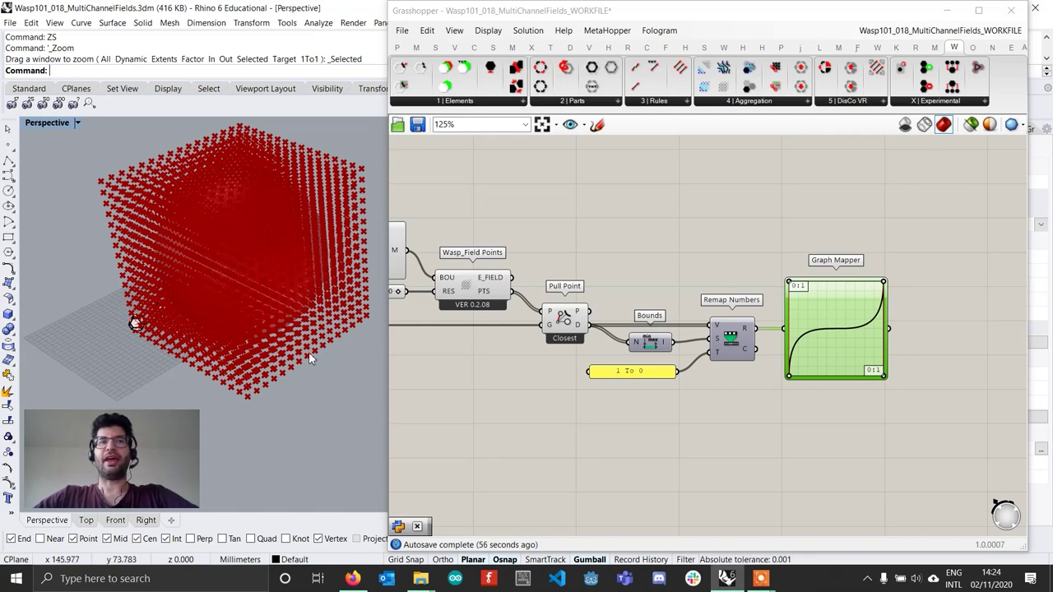
{"action": "right_click_drag", "start_coordinate": [311, 358], "coordinate": [231, 401]}
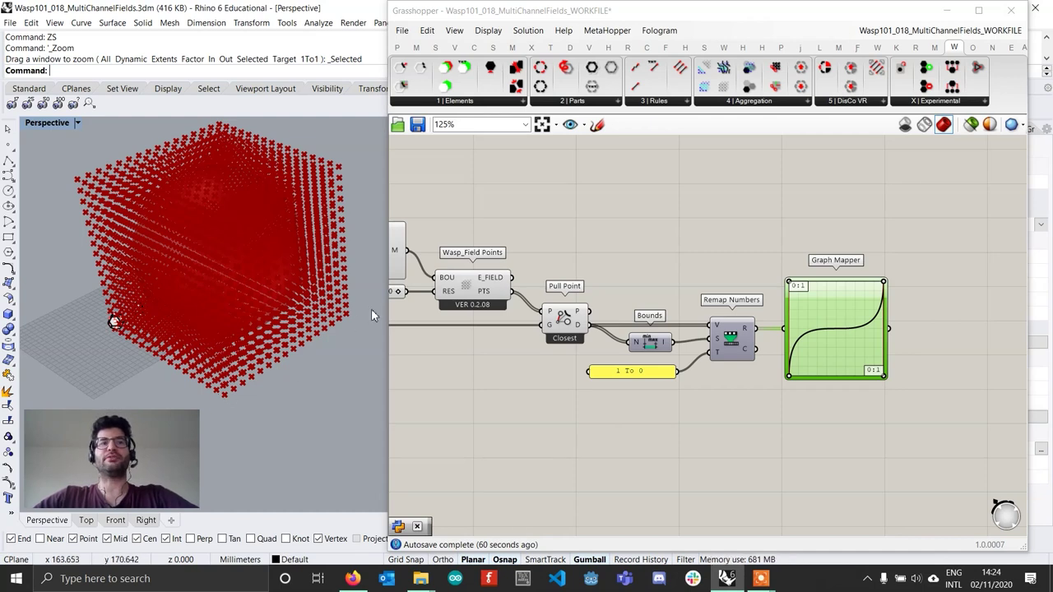
{"action": "left_click", "coordinate": [703, 468]}
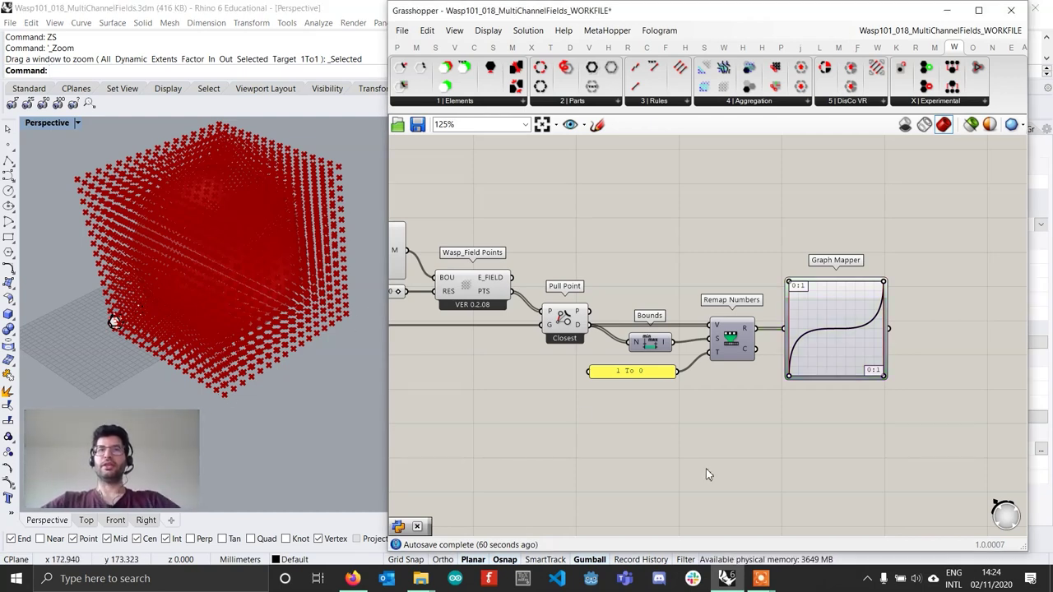
- Add a Deconstruct point component below Pull Point and connect the PTS output of Wasp_Field Points to its P input
{"action": "right_click_drag", "start_coordinate": [652, 457], "coordinate": [659, 420]}
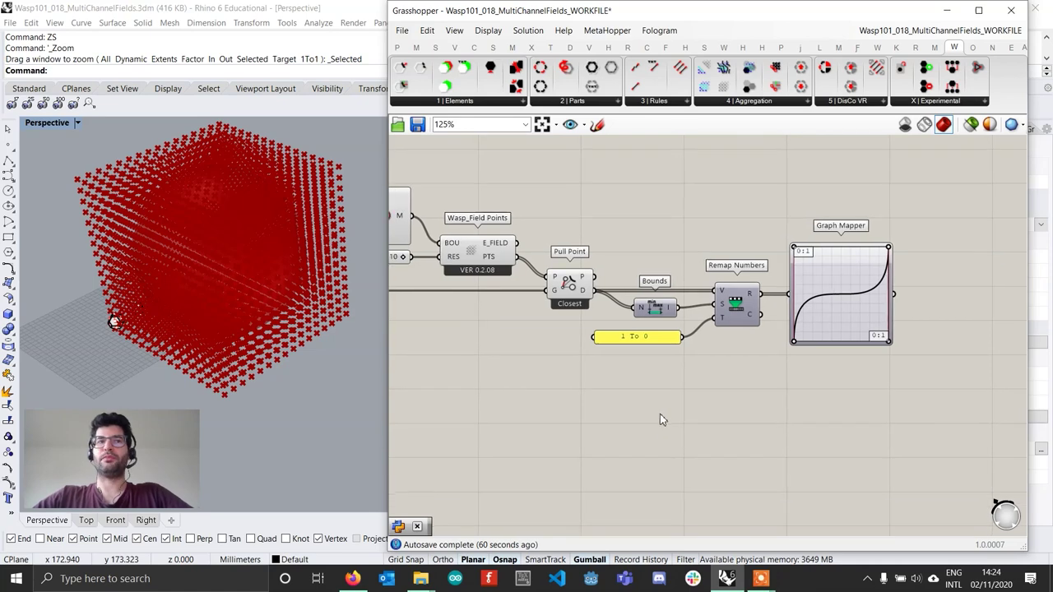
{"action": "double_click", "coordinate": [602, 419]}
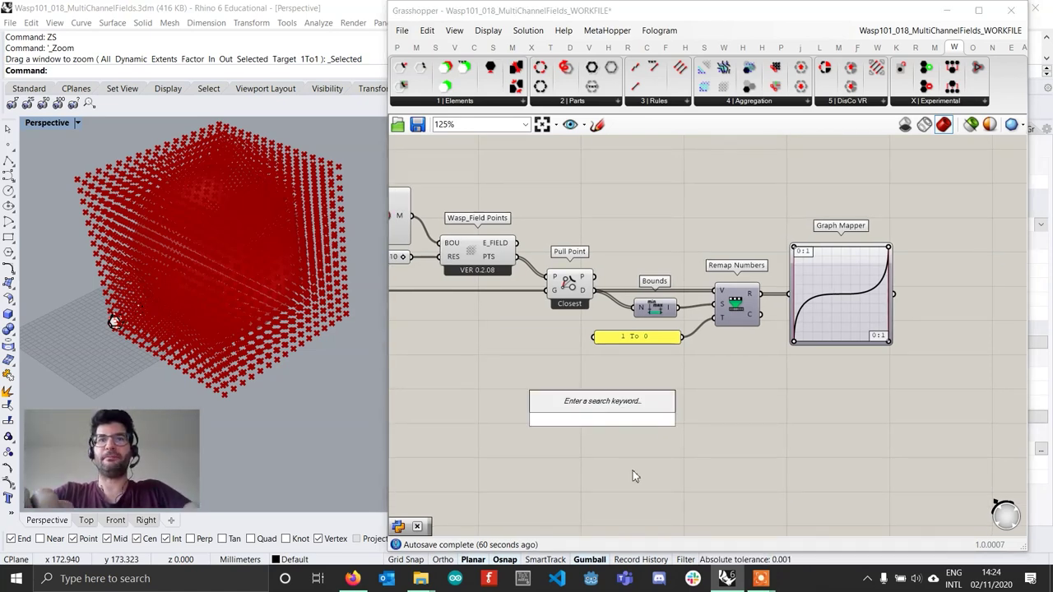
{"action": "type", "text": "deconstr"}
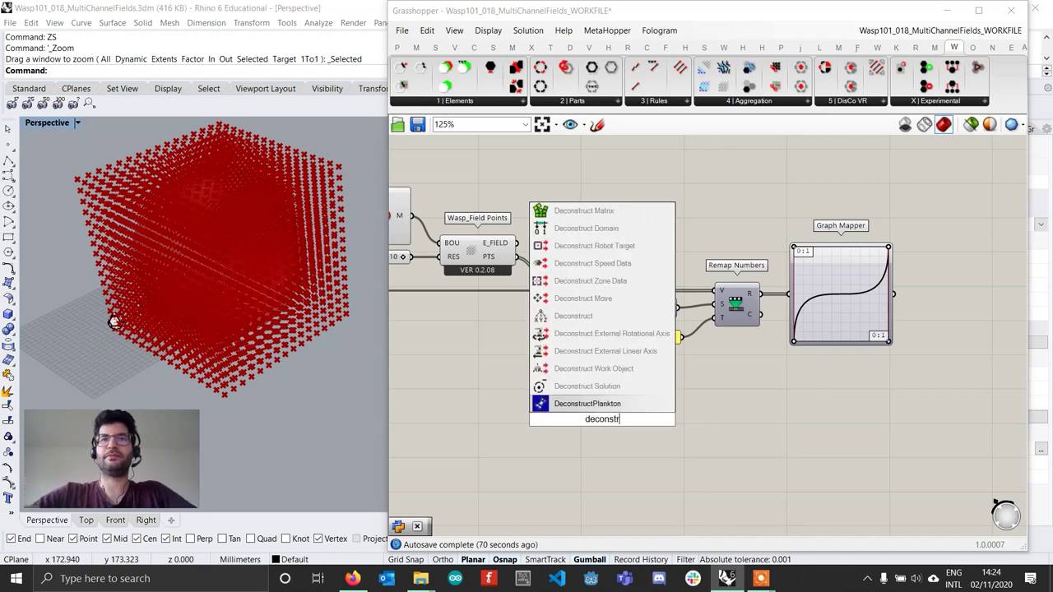
{"action": "type", "text": "uct p"}
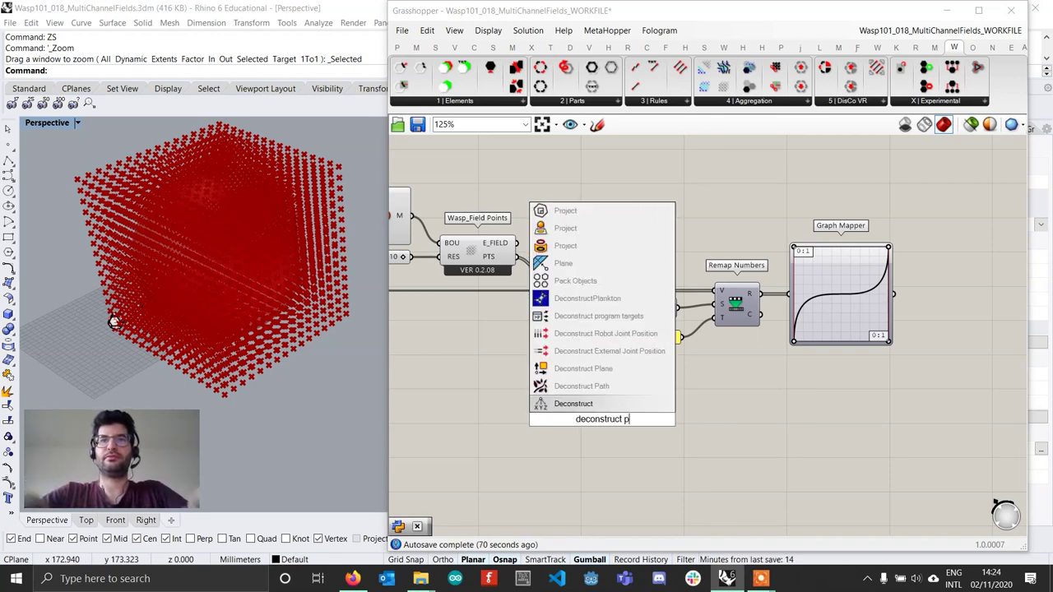
{"action": "key", "text": "Return"}
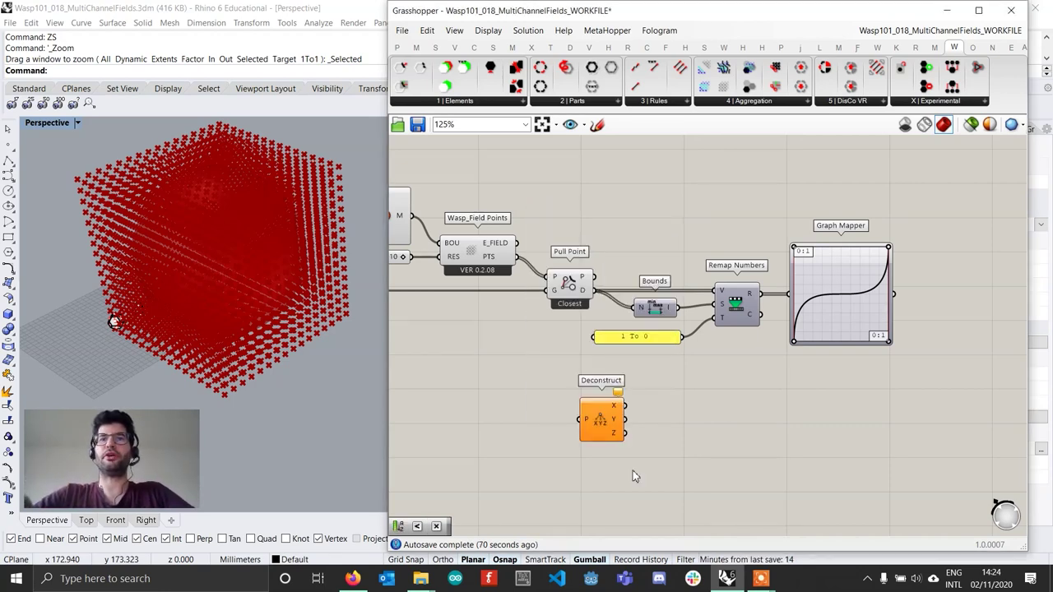
{"action": "left_click", "coordinate": [590, 418]}
{"action": "left_click_drag", "start_coordinate": [540, 206], "coordinate": [596, 434]}
{"action": "scroll", "coordinate": [591, 427], "scroll_direction": "up", "scroll_amount": 3}
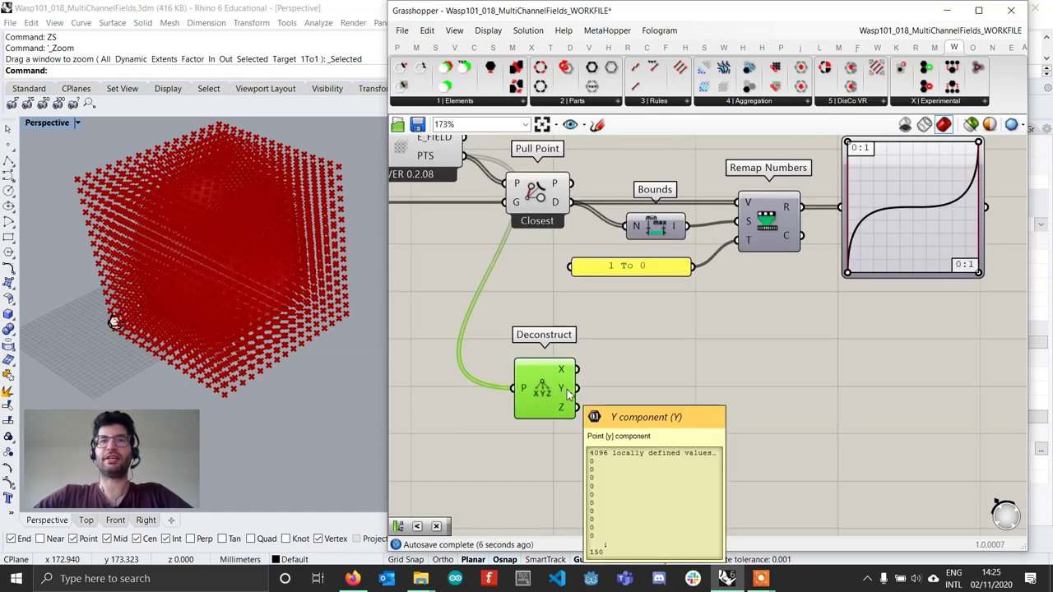
- Add a second Remap Numbers, connect Deconstruct's Y output to its V input and leave a gap between the two components
{"action": "scroll", "coordinate": [569, 393], "scroll_direction": "down", "scroll_amount": 2}
{"action": "double_click", "coordinate": [672, 403]}
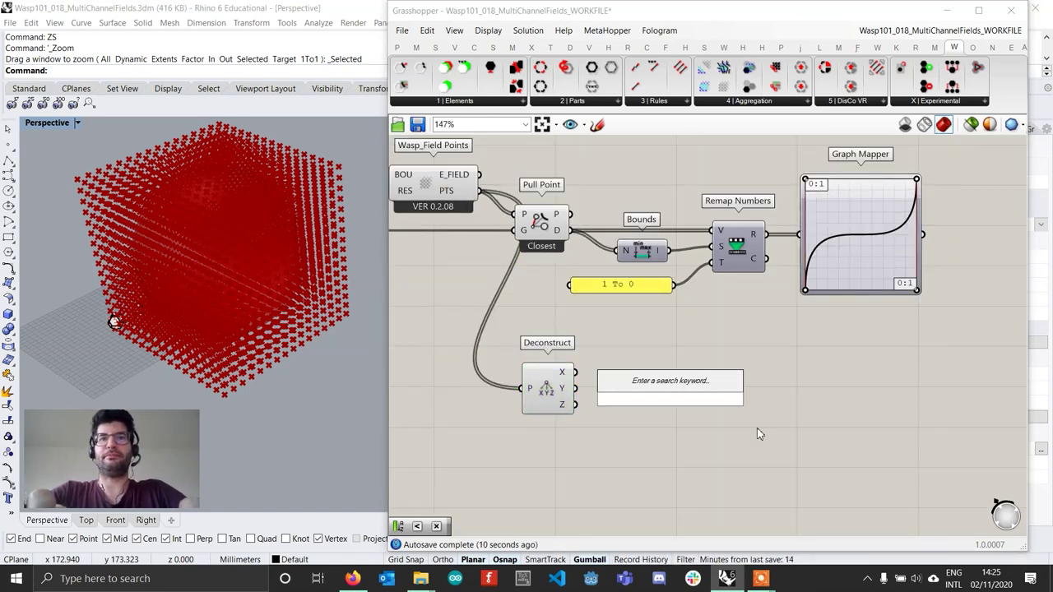
{"action": "type", "text": "remap"}
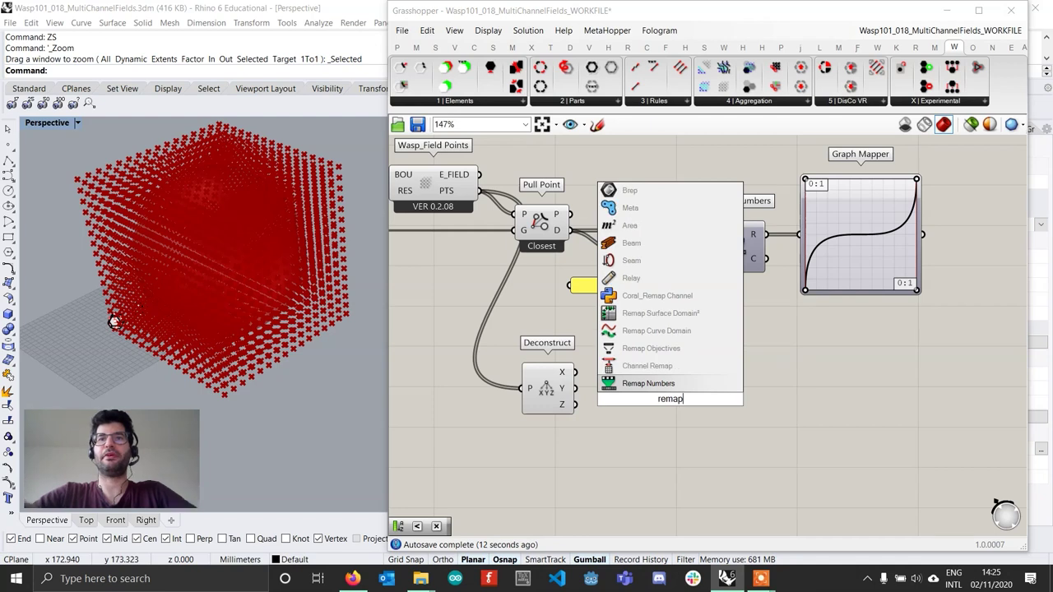
{"action": "key", "text": "Return"}
{"action": "left_click_drag", "start_coordinate": [574, 389], "coordinate": [641, 384]}
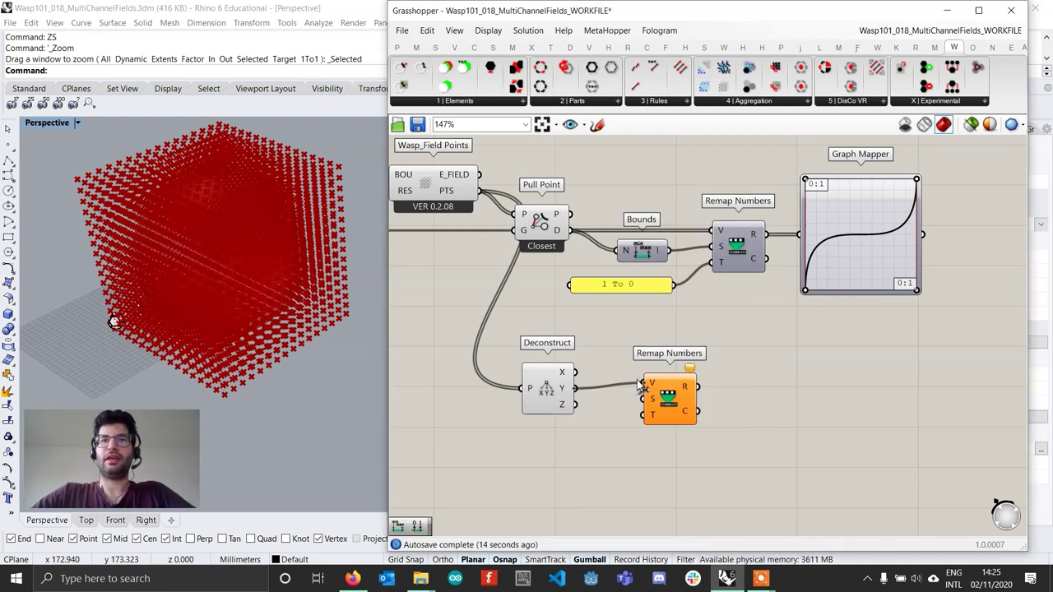
{"action": "left_click_drag", "start_coordinate": [686, 410], "coordinate": [775, 416]}
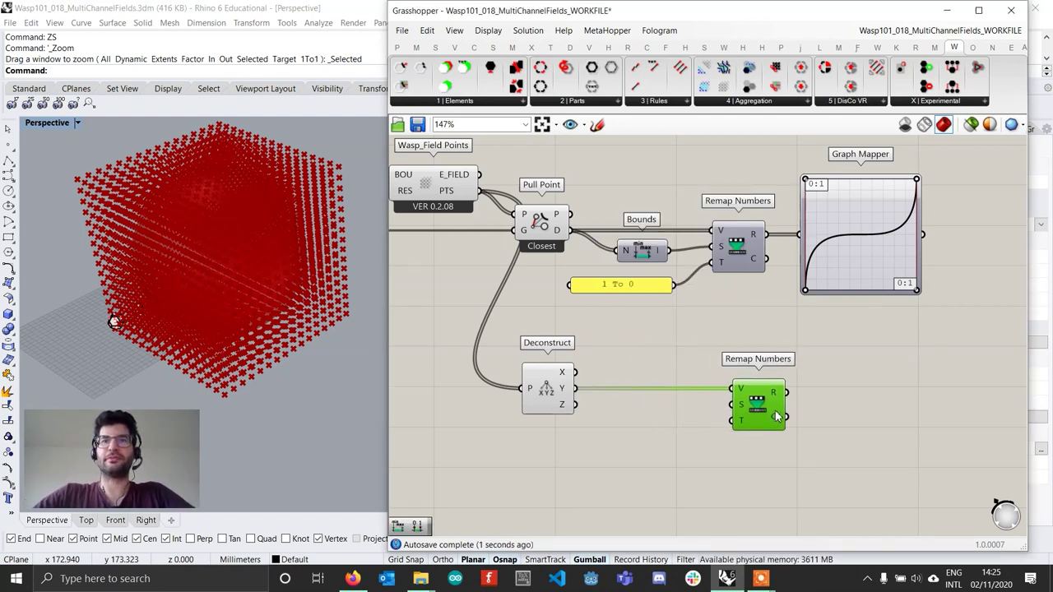
- Add a Bounds component before the lower Remap Numbers, connecting Deconstruct's Y output to its N input and its I output to Remap's S input
{"action": "double_click", "coordinate": [644, 416]}
{"action": "type", "text": "boud"}
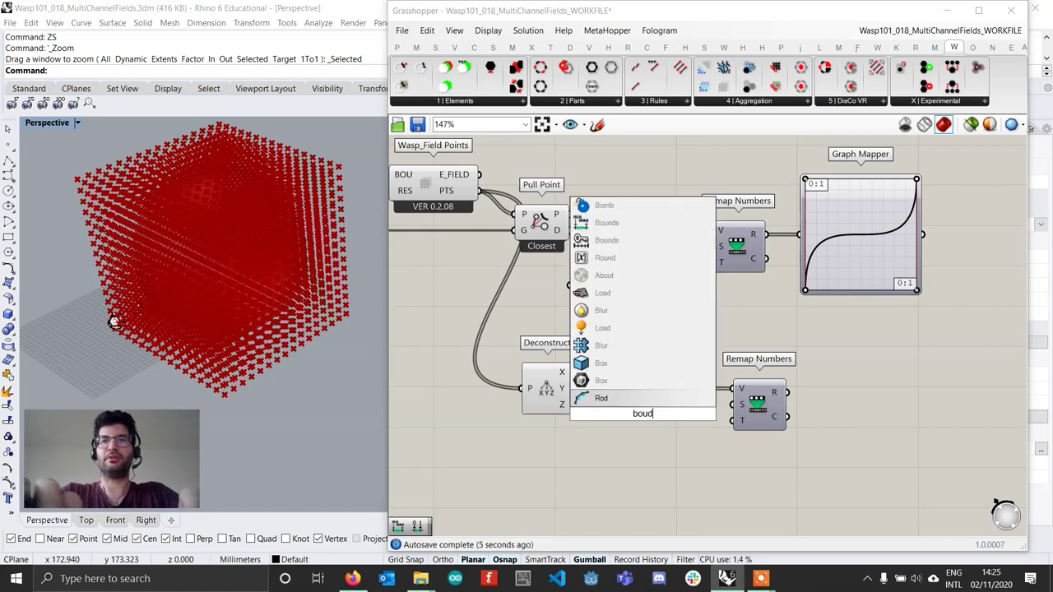
{"action": "key", "text": "BackSpace"}
{"action": "type", "text": "nd"}
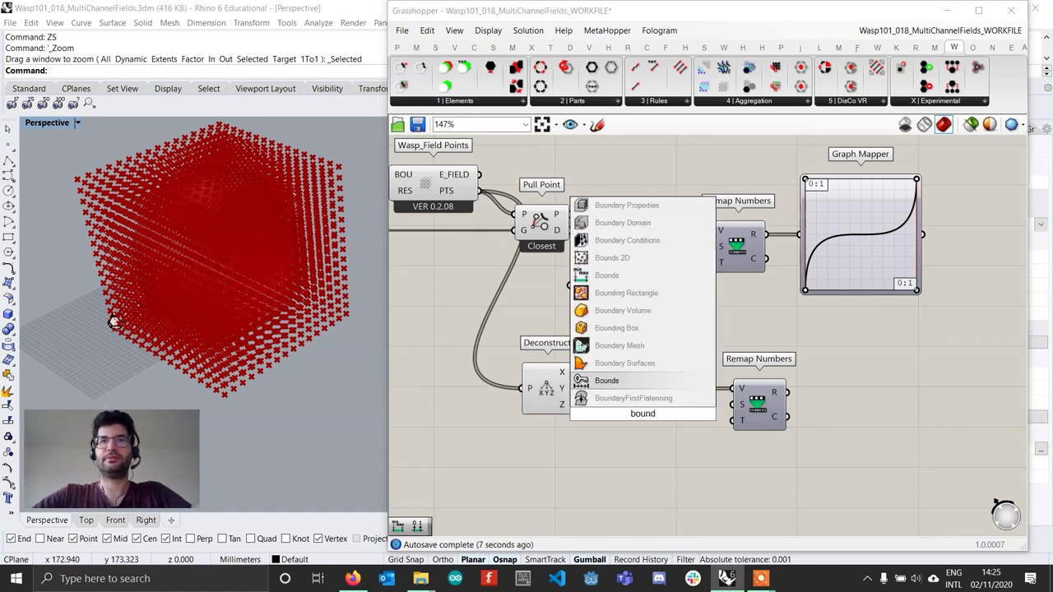
{"action": "key", "text": "Up"}
{"action": "key", "text": "Up"}
{"action": "key", "text": "Up"}
{"action": "key", "text": "Up"}
{"action": "key", "text": "Up"}
{"action": "key", "text": "Up"}
{"action": "key", "text": "Return"}
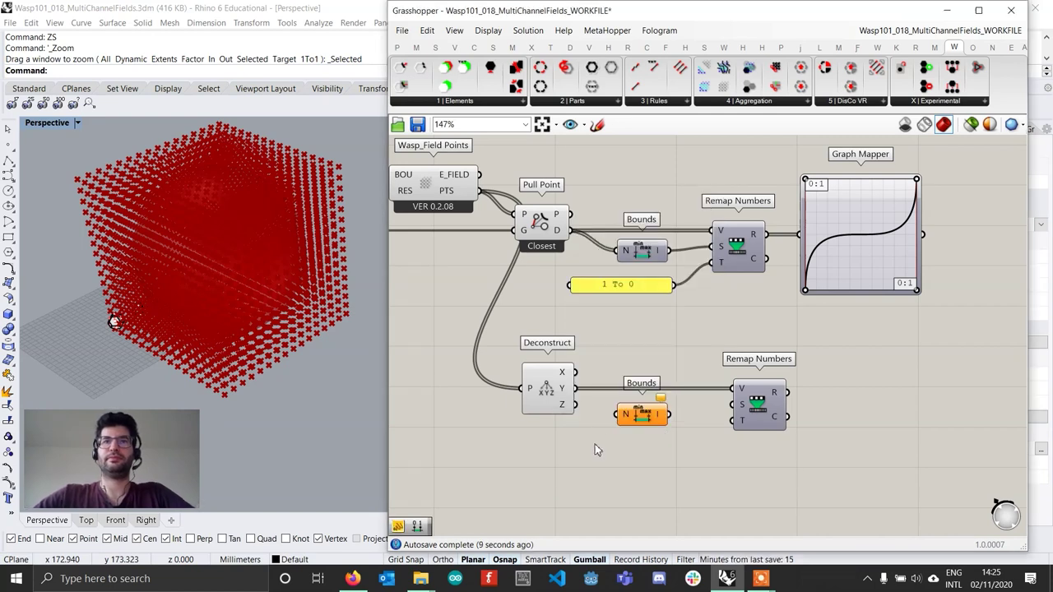
{"action": "left_click_drag", "start_coordinate": [575, 388], "coordinate": [734, 404]}
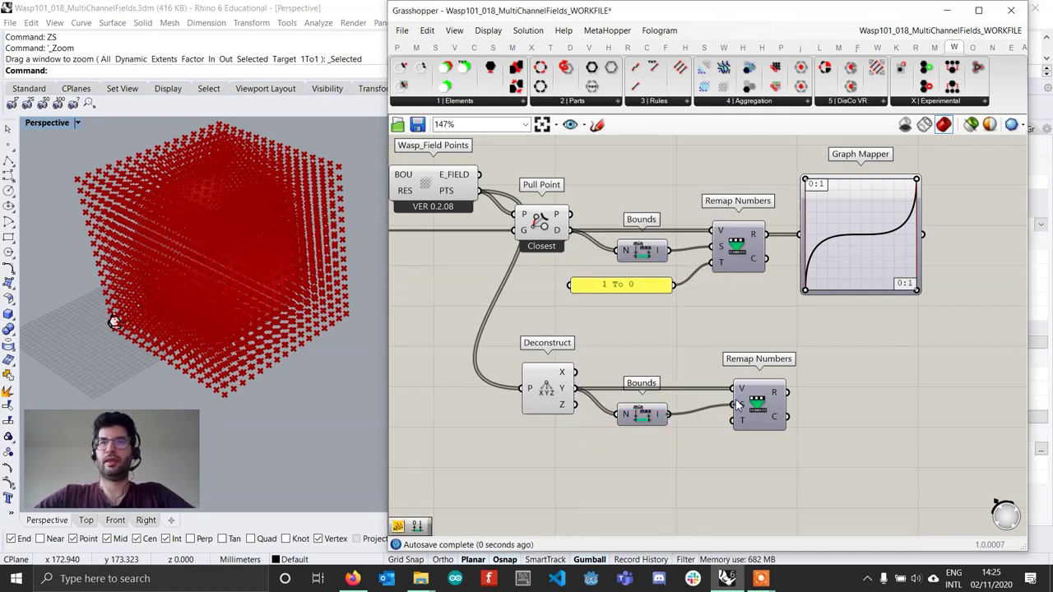
{"action": "left_click_drag", "start_coordinate": [661, 425], "coordinate": [676, 424]}
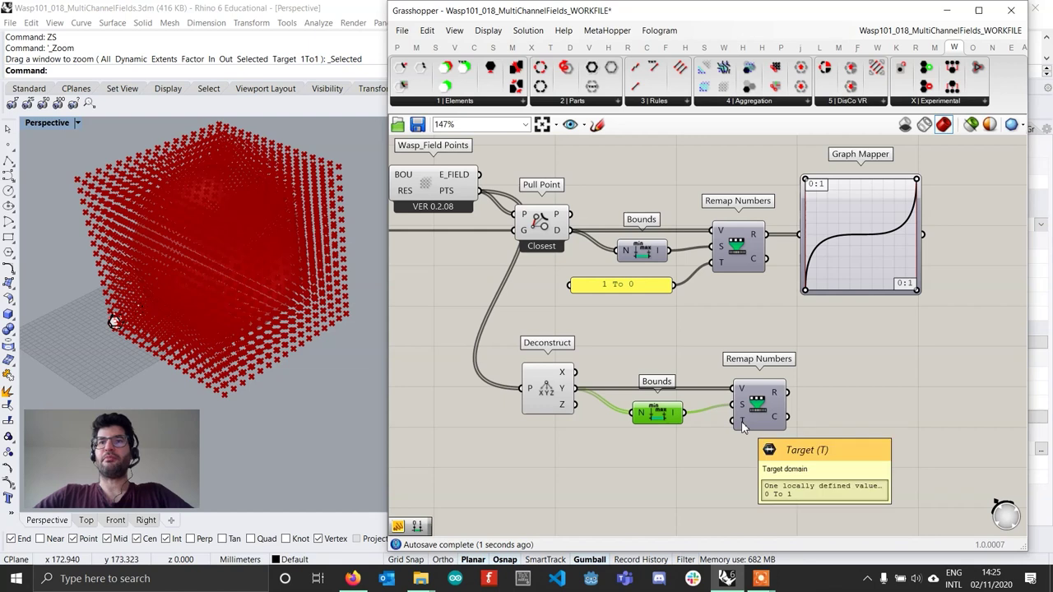
- Add a panel containing 0 To 1 below the new Bounds and connect it to the lower Remap Numbers' T input
{"action": "double_click", "coordinate": [685, 458]}
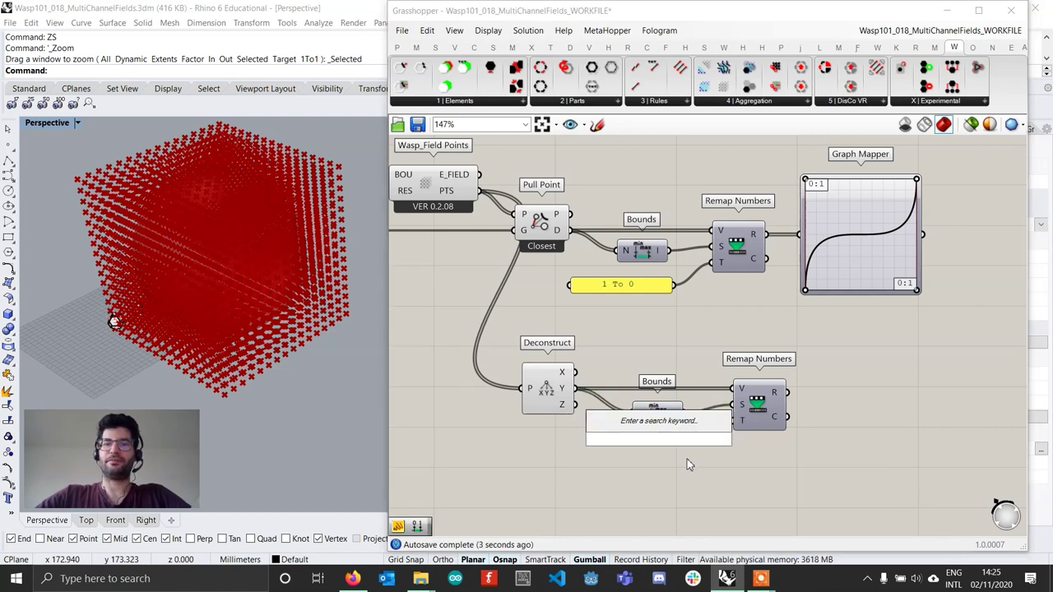
{"action": "type", "text": "panel"}
{"action": "key", "text": "Return"}
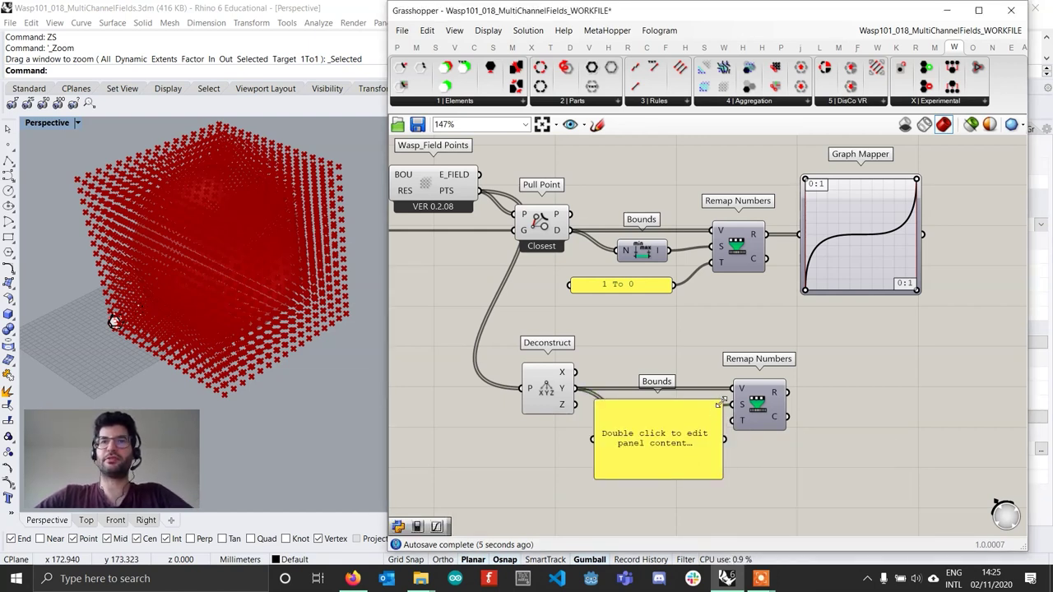
{"action": "double_click", "coordinate": [678, 454]}
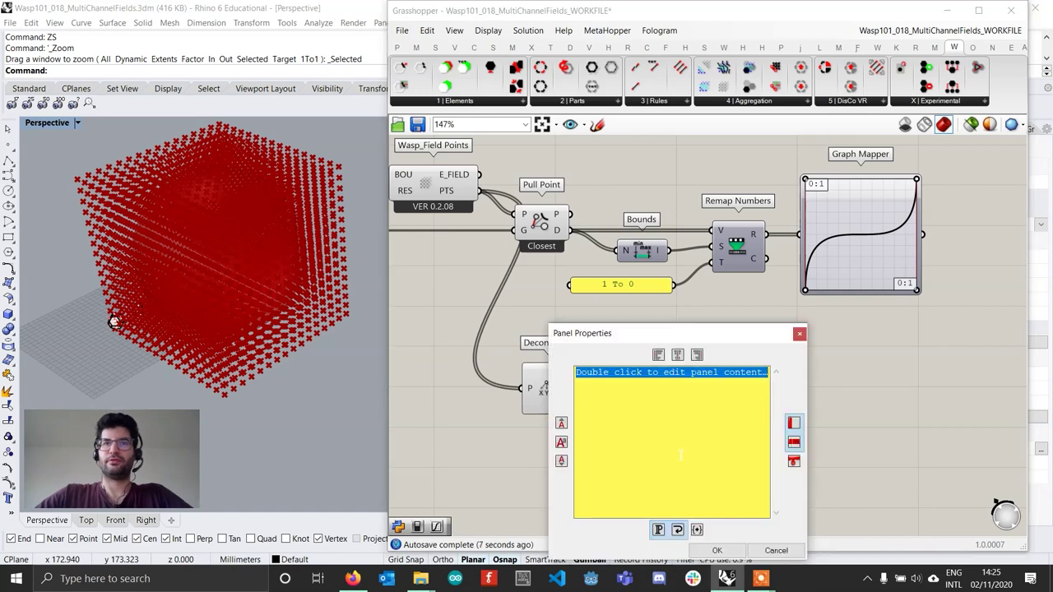
{"action": "type", "text": "0 To 1"}
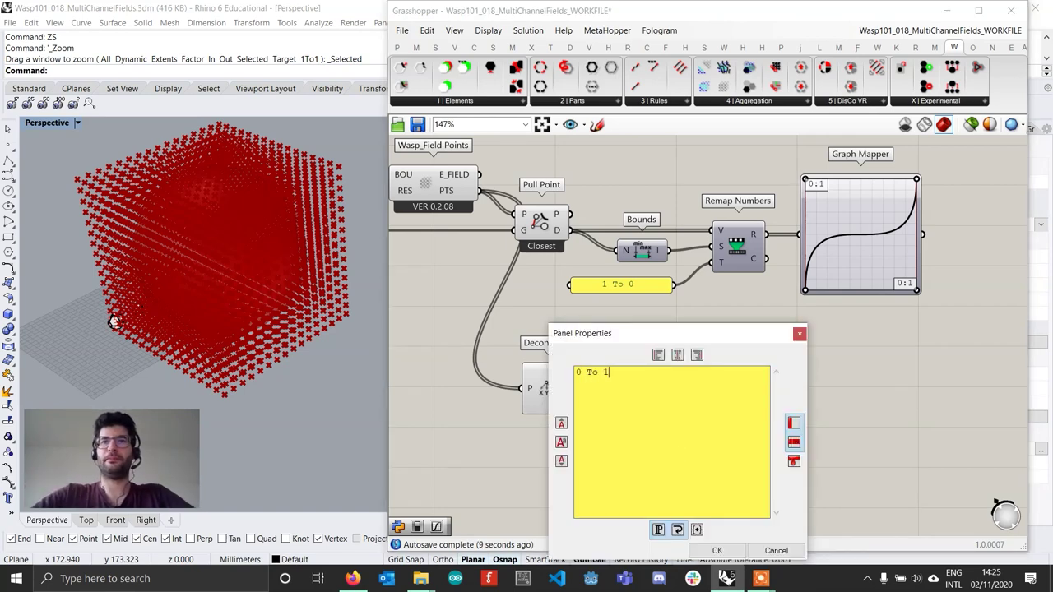
{"action": "left_click", "coordinate": [717, 550]}
{"action": "left_click_drag", "start_coordinate": [714, 453], "coordinate": [737, 420]}
{"action": "left_click_drag", "start_coordinate": [682, 466], "coordinate": [675, 448]}
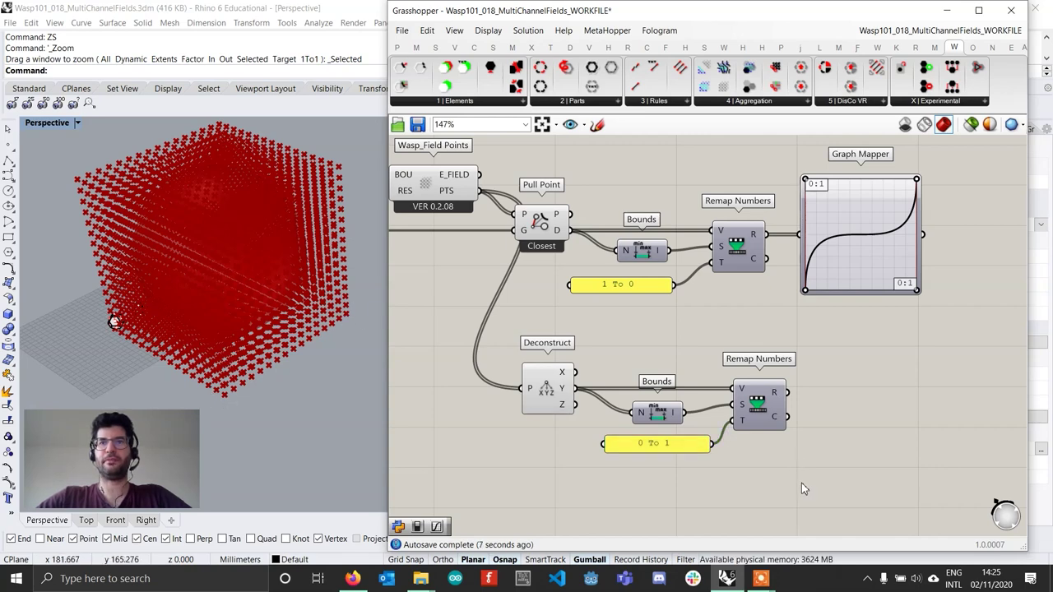
- Duplicate the lower Bounds, panel and Remap Numbers group below the original and set the copied panel to 1 To 0
{"action": "left_click_drag", "start_coordinate": [801, 483], "coordinate": [589, 340]}
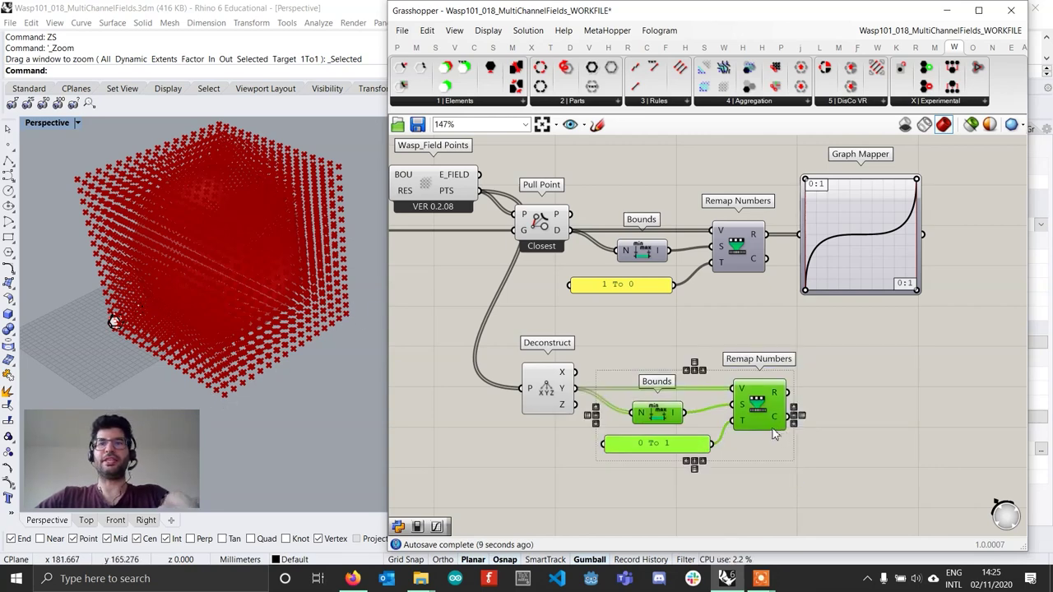
{"action": "left_click_drag", "start_coordinate": [758, 405], "coordinate": [759, 511], "text": "alt"}
{"action": "right_click_drag", "start_coordinate": [758, 512], "coordinate": [763, 430]}
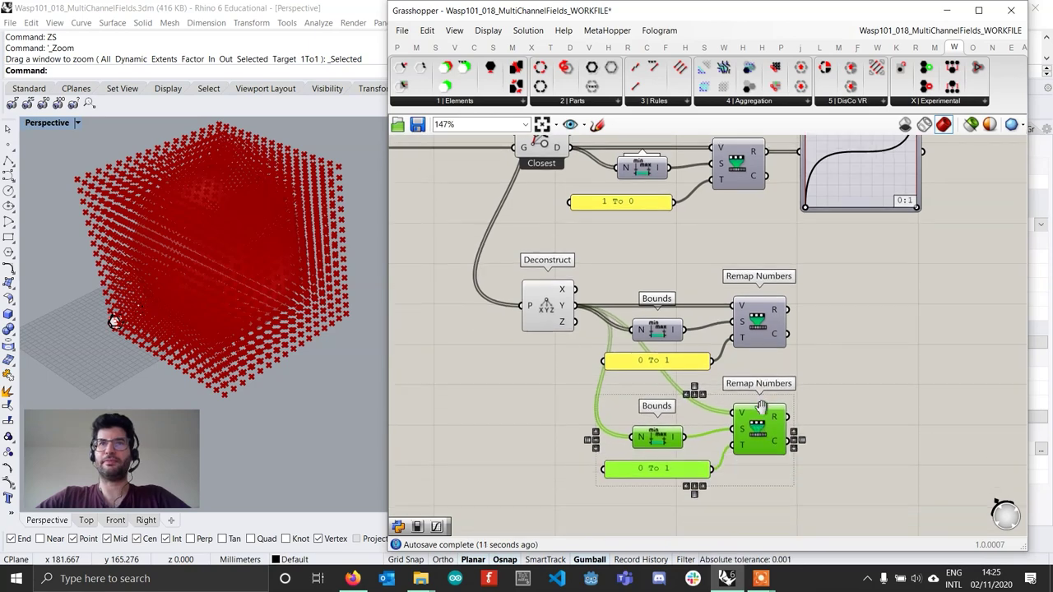
{"action": "left_click", "coordinate": [683, 473]}
{"action": "double_click", "coordinate": [683, 471]}
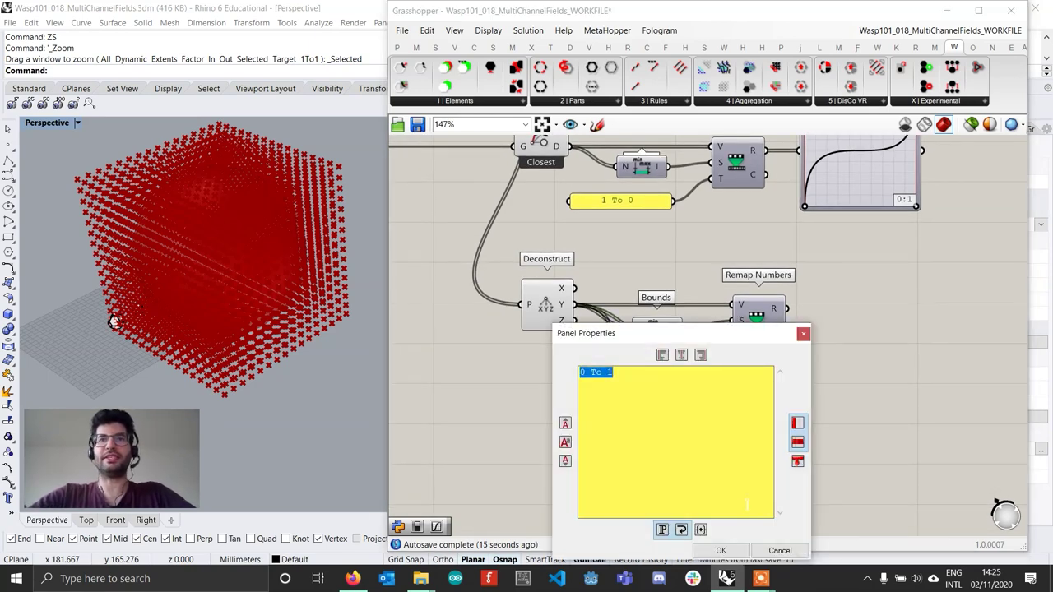
{"action": "type", "text": "1 To 0"}
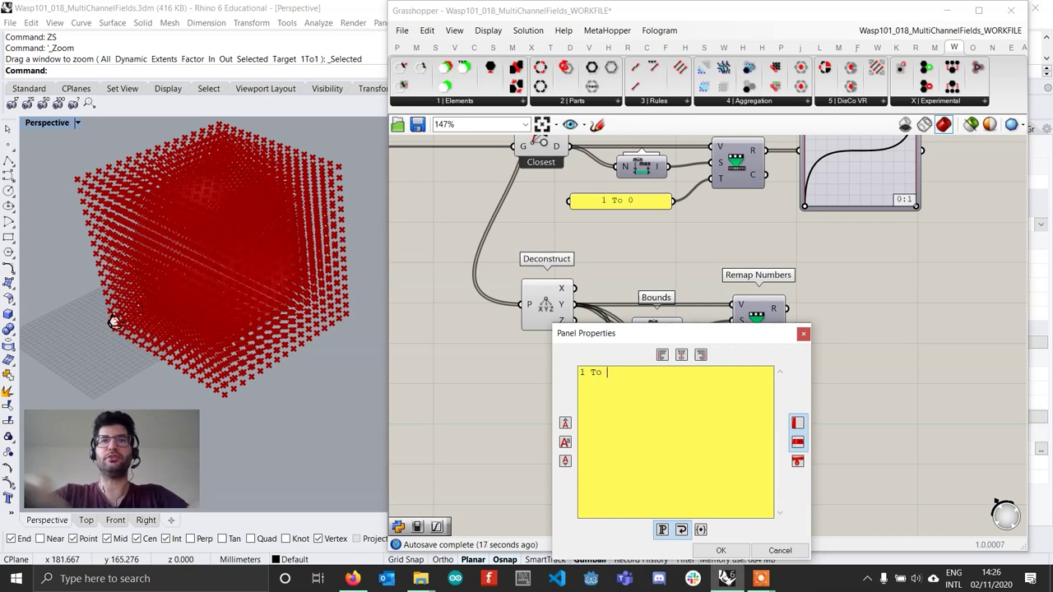
{"action": "left_click", "coordinate": [720, 550]}
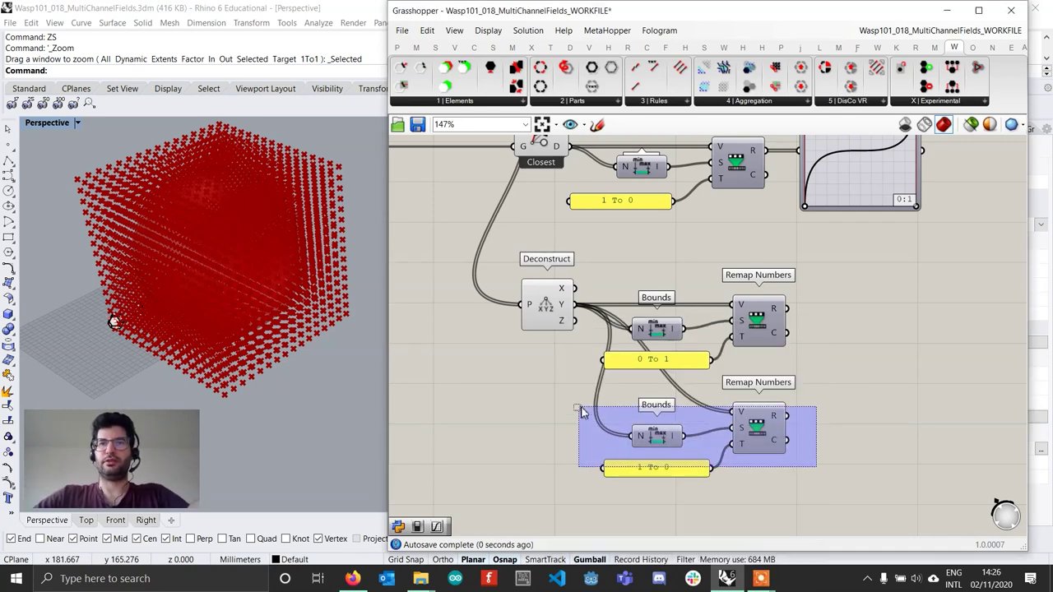
- Move the copied Bounds, panel and Remap Numbers group further down, aligned beneath the original group
{"action": "left_click_drag", "start_coordinate": [764, 431], "coordinate": [761, 495]}
{"action": "right_click_drag", "start_coordinate": [744, 456], "coordinate": [719, 418]}
{"action": "scroll", "coordinate": [720, 419], "scroll_direction": "down", "scroll_amount": 1}
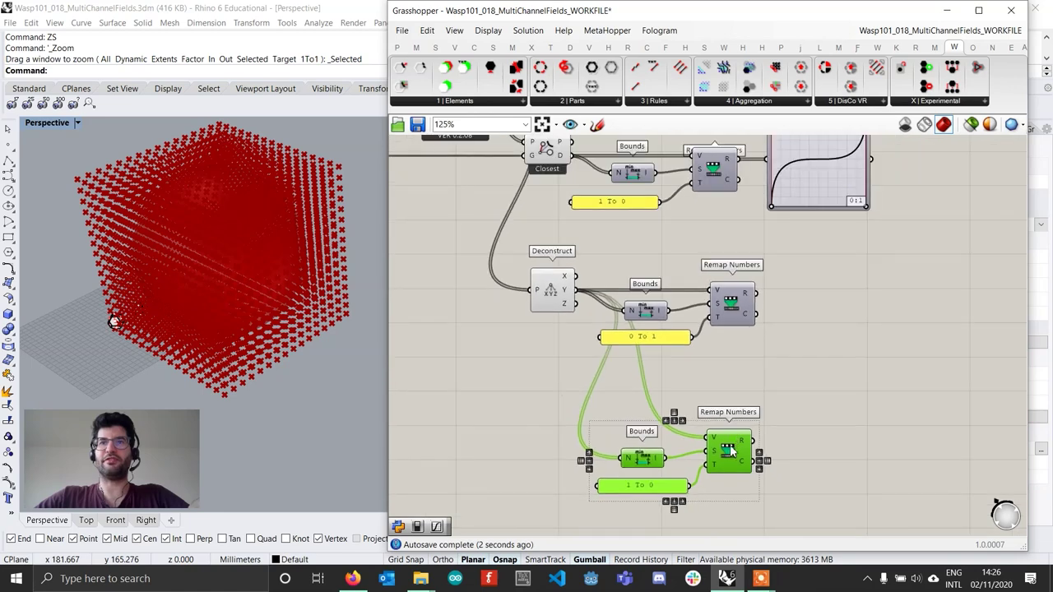
{"action": "left_click_drag", "start_coordinate": [731, 449], "coordinate": [738, 455]}
{"action": "left_click", "coordinate": [810, 432]}
{"action": "left_click_drag", "start_coordinate": [768, 500], "coordinate": [625, 441]}
{"action": "left_click_drag", "start_coordinate": [736, 450], "coordinate": [730, 450]}
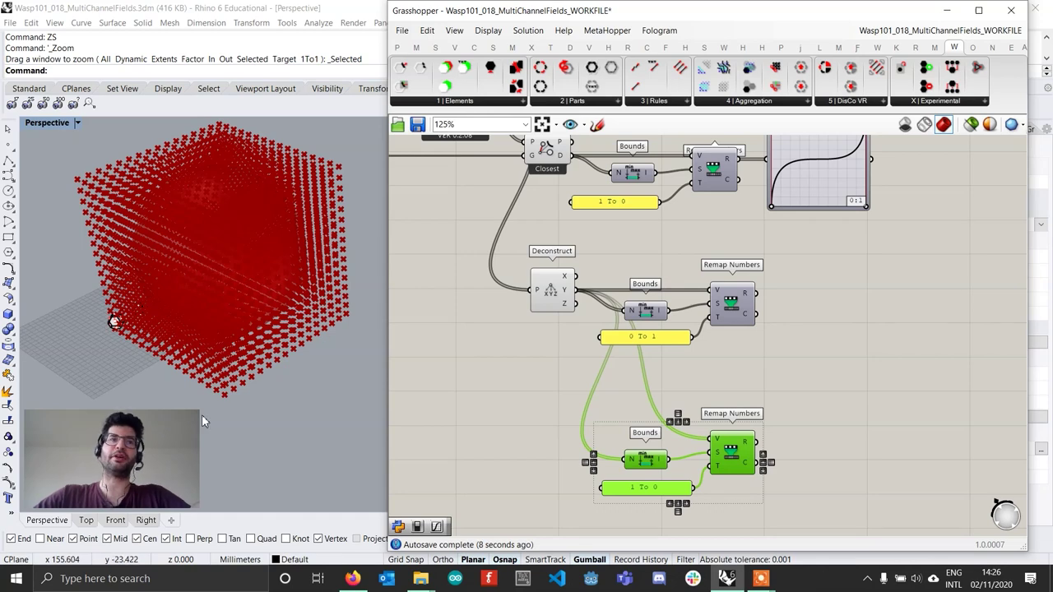
- Add a Multiplication component, connecting the Graph Mapper output to A and the R output of the 0 To 1 Remap Numbers to B
{"action": "right_click_drag", "start_coordinate": [803, 375], "coordinate": [699, 372]}
{"action": "left_click", "coordinate": [699, 371]}
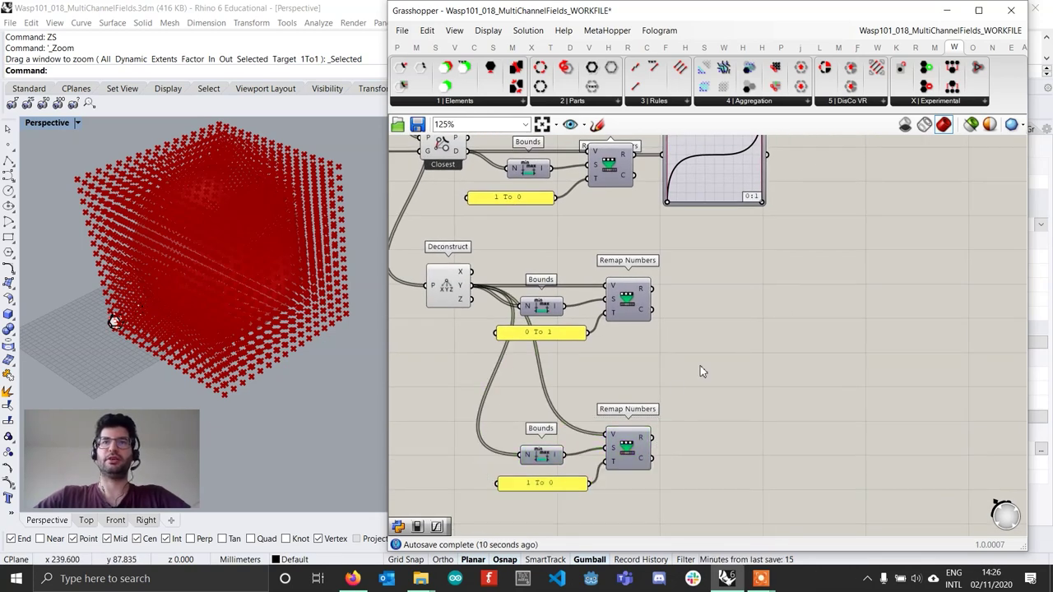
{"action": "scroll", "coordinate": [602, 416], "scroll_direction": "down", "scroll_amount": 1}
{"action": "right_click_drag", "start_coordinate": [727, 212], "coordinate": [694, 237]}
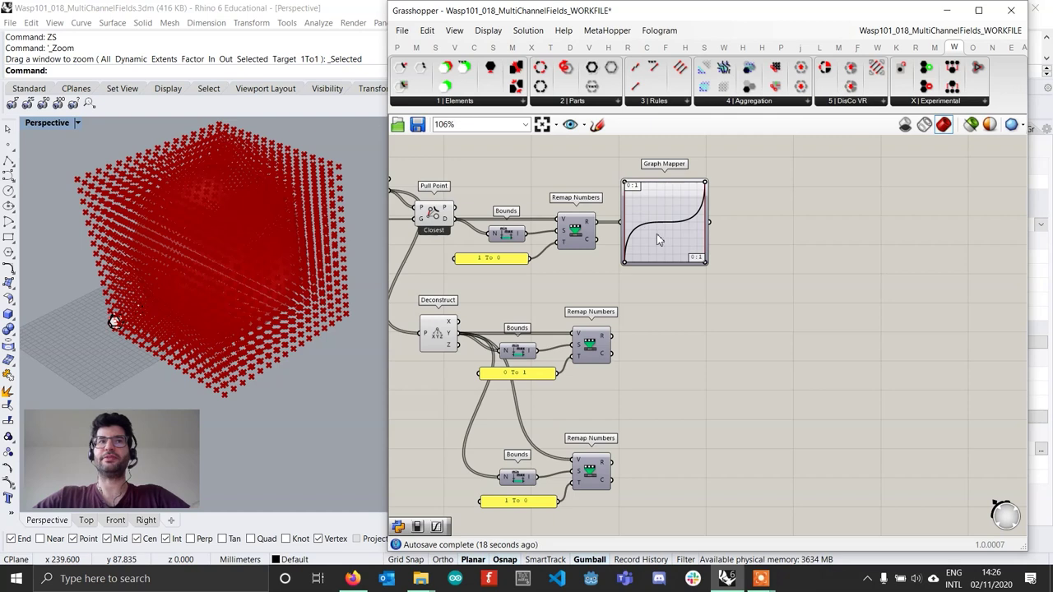
{"action": "mouse_move", "coordinate": [657, 241]}
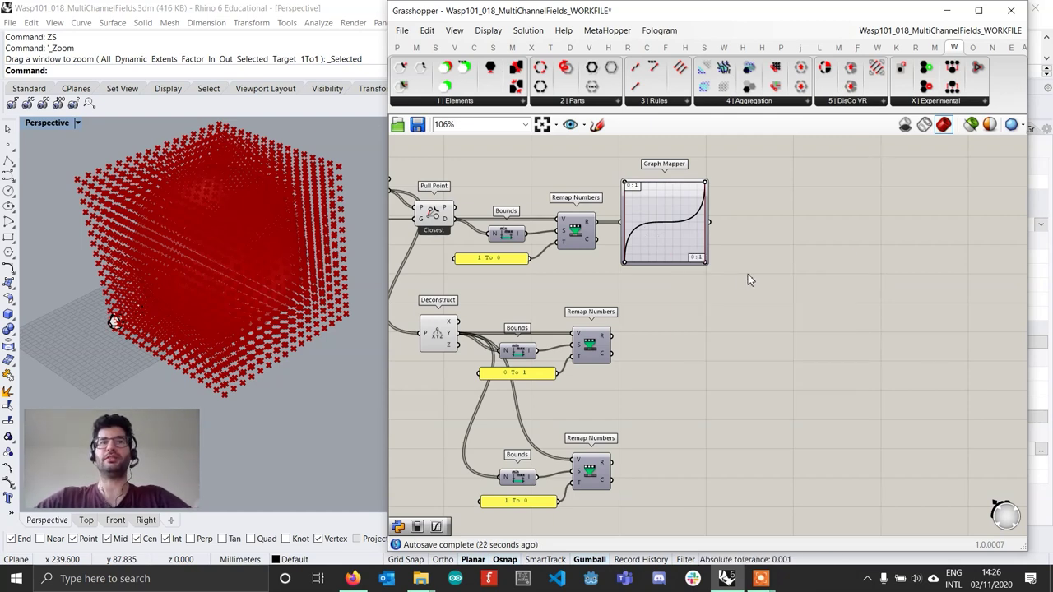
{"action": "double_click", "coordinate": [789, 306]}
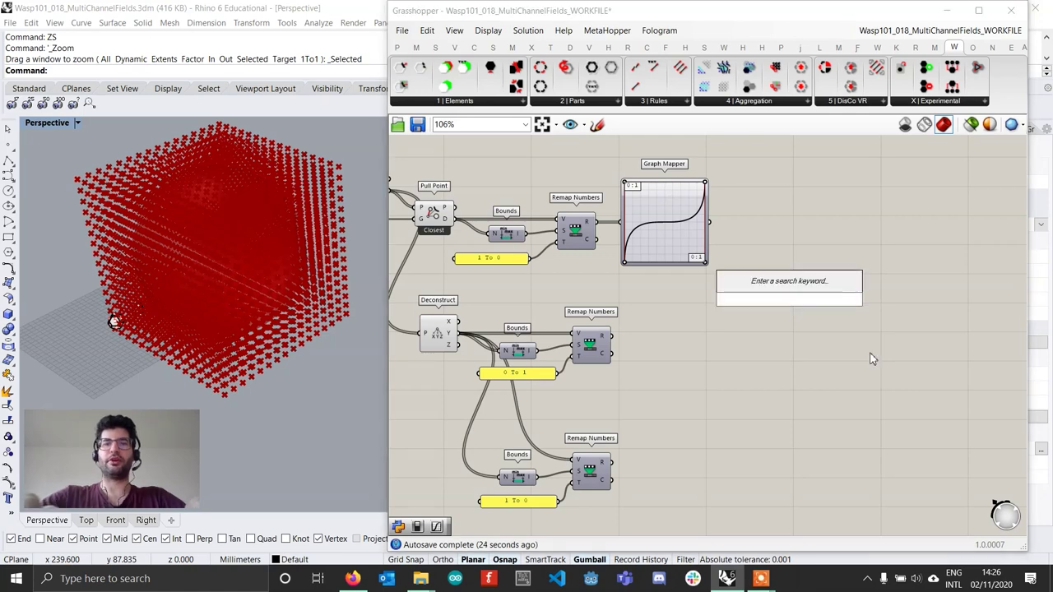
{"action": "type", "text": "multi"}
{"action": "left_click", "coordinate": [761, 249]}
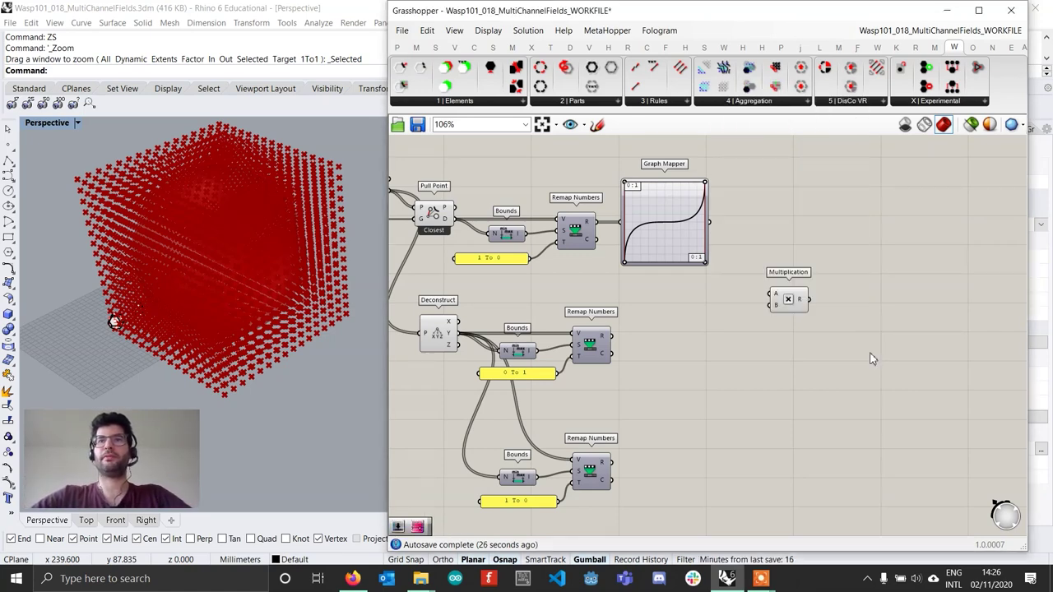
{"action": "scroll", "coordinate": [721, 232], "scroll_direction": "up", "scroll_amount": 1}
{"action": "left_click_drag", "start_coordinate": [708, 220], "coordinate": [809, 355]}
{"action": "left_click_drag", "start_coordinate": [591, 355], "coordinate": [781, 354]}
{"action": "left_click_drag", "start_coordinate": [800, 350], "coordinate": [803, 353]}
{"action": "scroll", "coordinate": [798, 431], "scroll_direction": "down", "scroll_amount": 1}
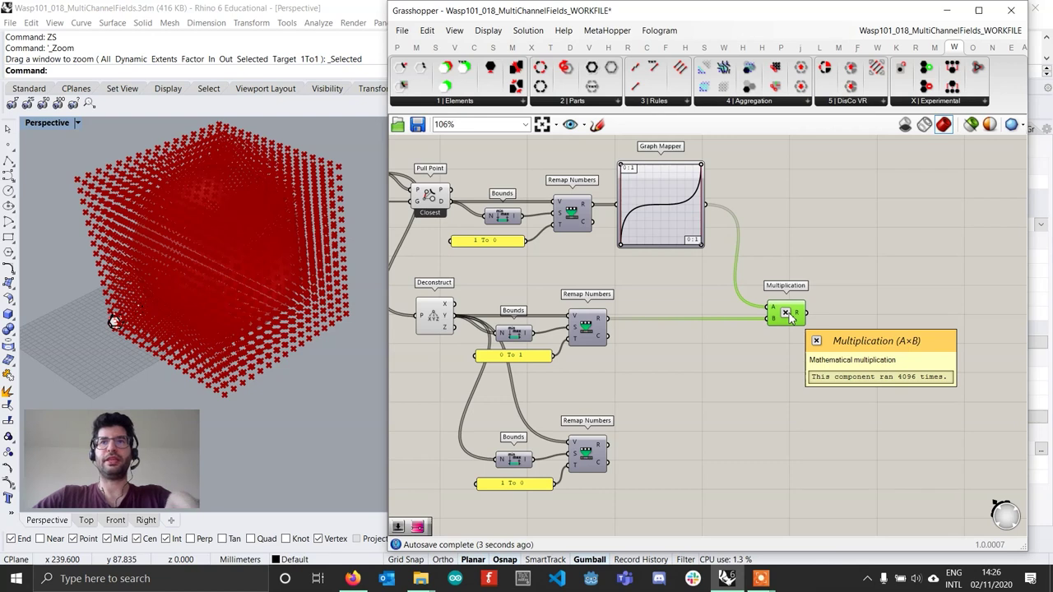
- Duplicate the Multiplication below and replace its B input with the R output of the 1 To 0 Remap Numbers
{"action": "left_click_drag", "start_coordinate": [790, 317], "coordinate": [787, 461], "text": "alt"}
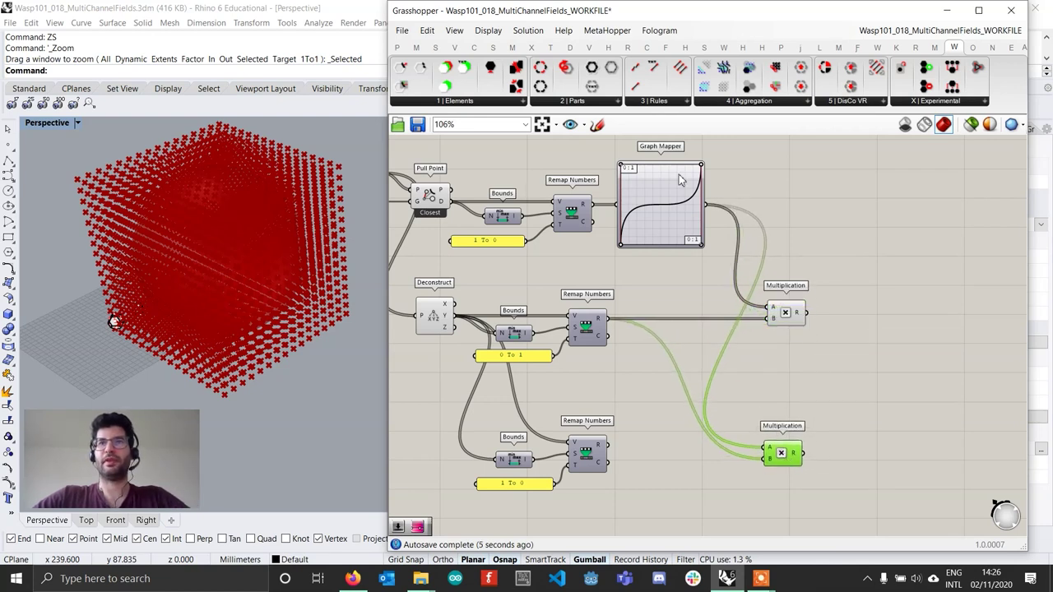
{"action": "left_click_drag", "start_coordinate": [609, 444], "coordinate": [767, 457]}
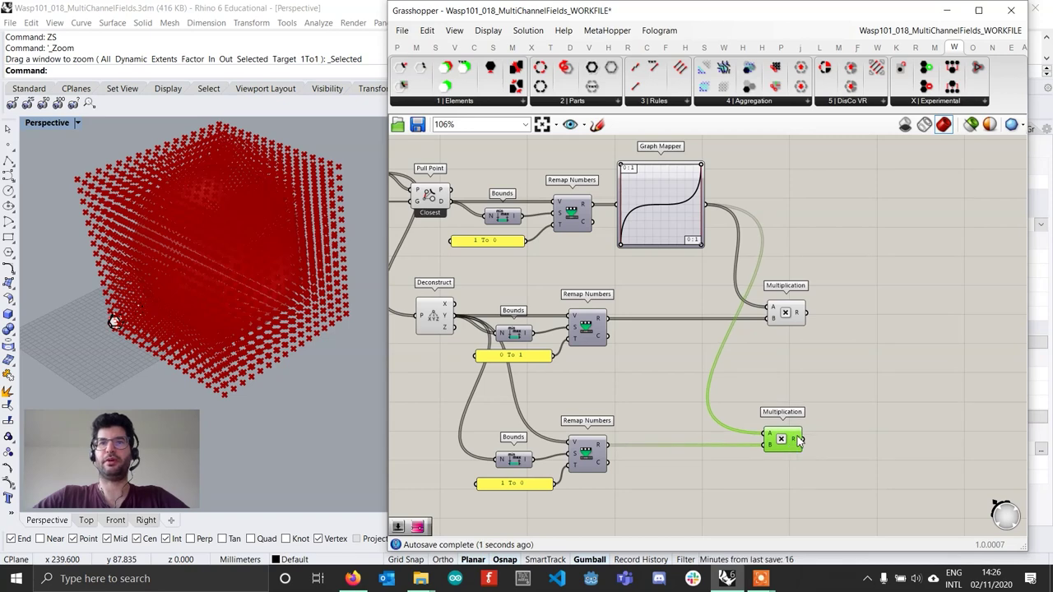
{"action": "scroll", "coordinate": [794, 447], "scroll_direction": "down", "scroll_amount": 2}
{"action": "mouse_move", "coordinate": [798, 440]}
{"action": "right_click_drag", "start_coordinate": [714, 388], "coordinate": [737, 391]}
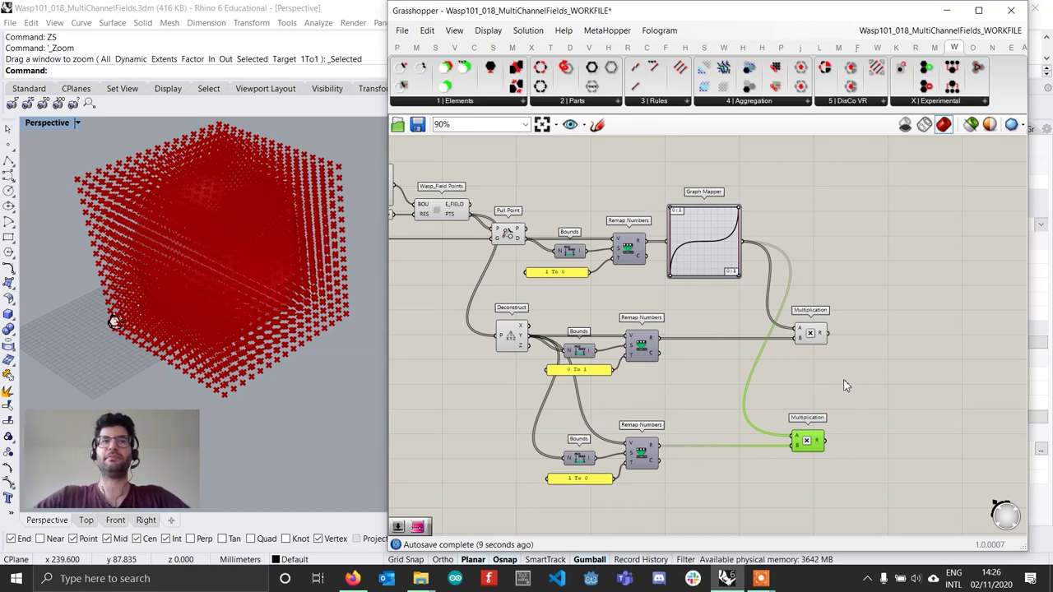
- Add a Custom Preview component beyond the Multiplications and connect the PTS output of Wasp_Field Points to its G input
{"action": "right_click_drag", "start_coordinate": [862, 383], "coordinate": [847, 390]}
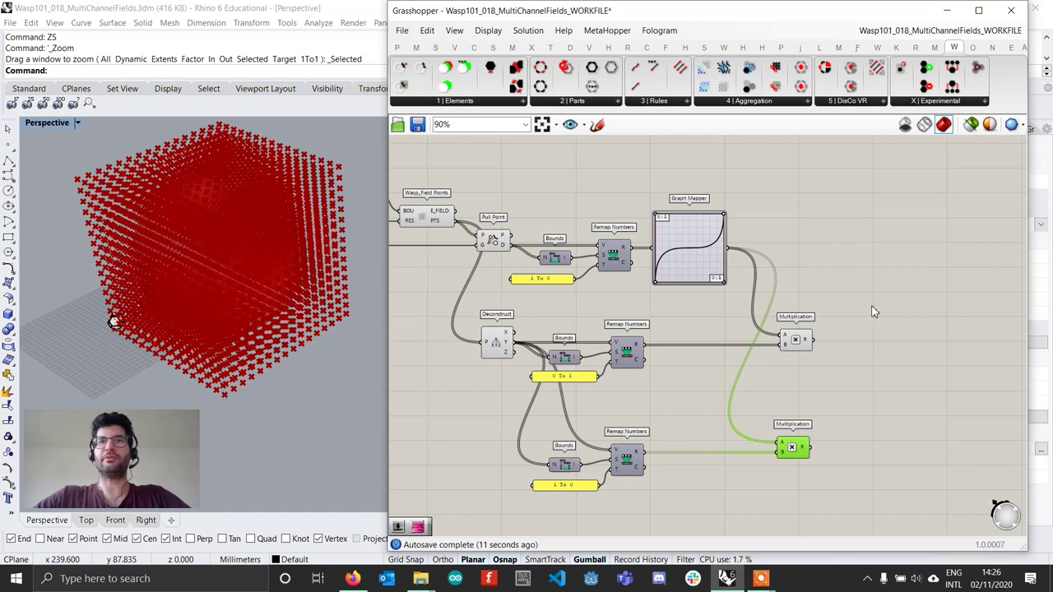
{"action": "double_click", "coordinate": [874, 312]}
{"action": "type", "text": "cust"}
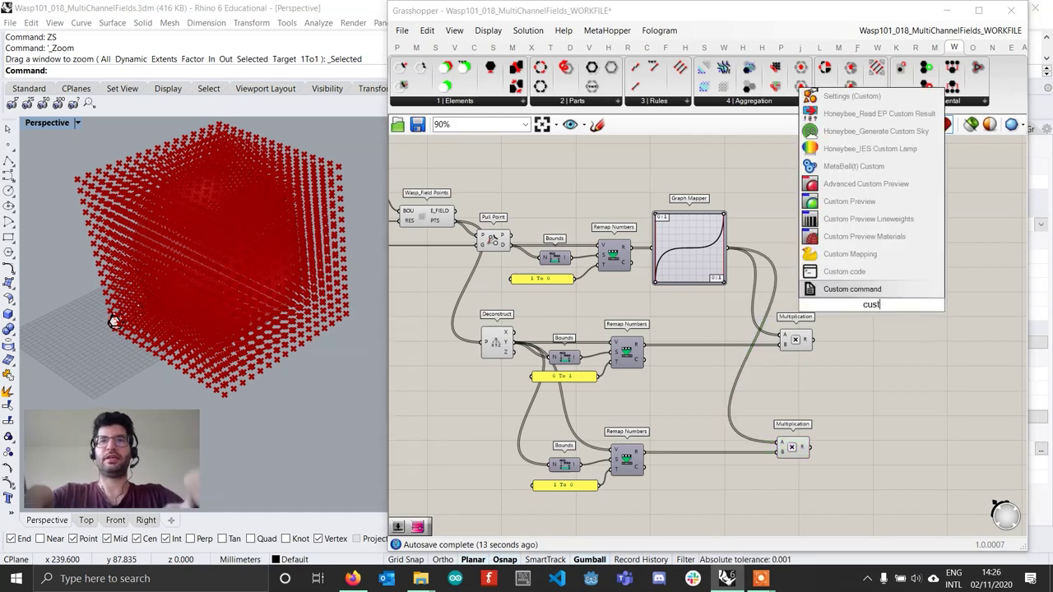
{"action": "type", "text": "om pre"}
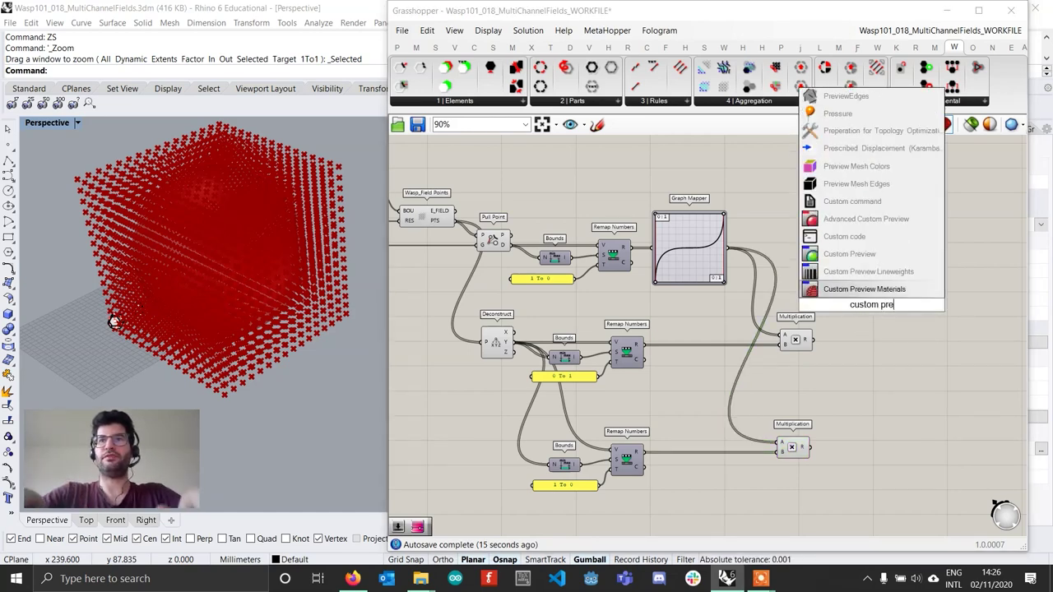
{"action": "left_click", "coordinate": [849, 254]}
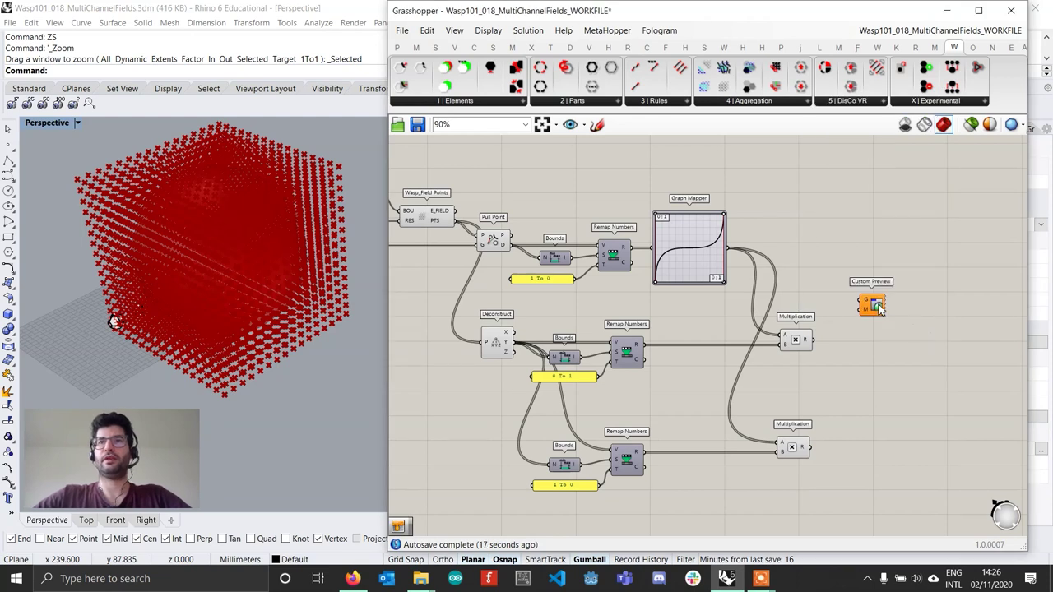
{"action": "left_click_drag", "start_coordinate": [879, 306], "coordinate": [894, 205]}
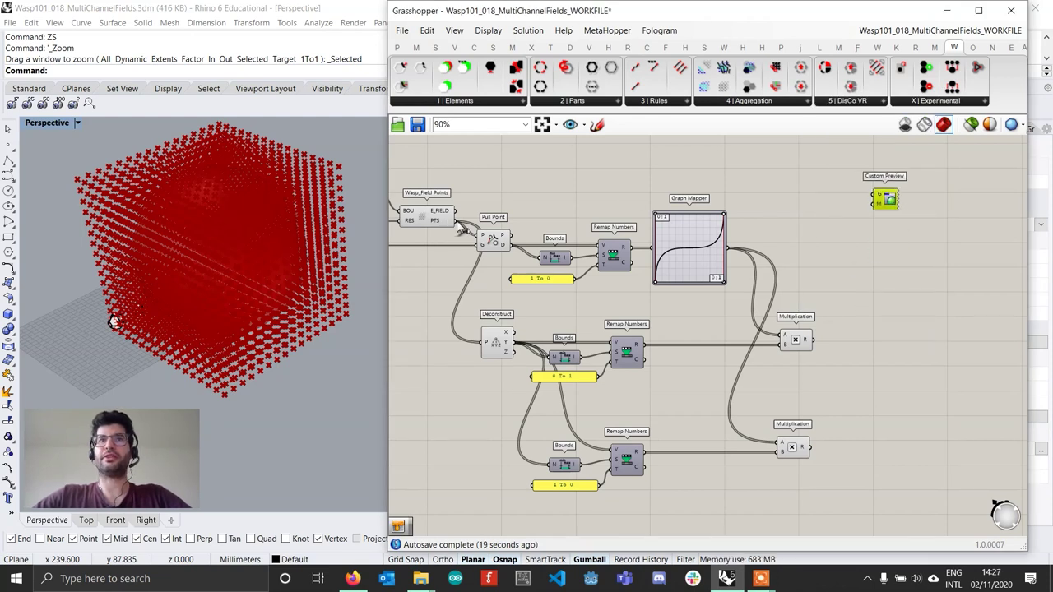
{"action": "left_click_drag", "start_coordinate": [497, 168], "coordinate": [944, 386]}
- Add a Gradient component above the Custom Preview and apply the green-yellow-red preset to it
{"action": "double_click", "coordinate": [895, 292]}
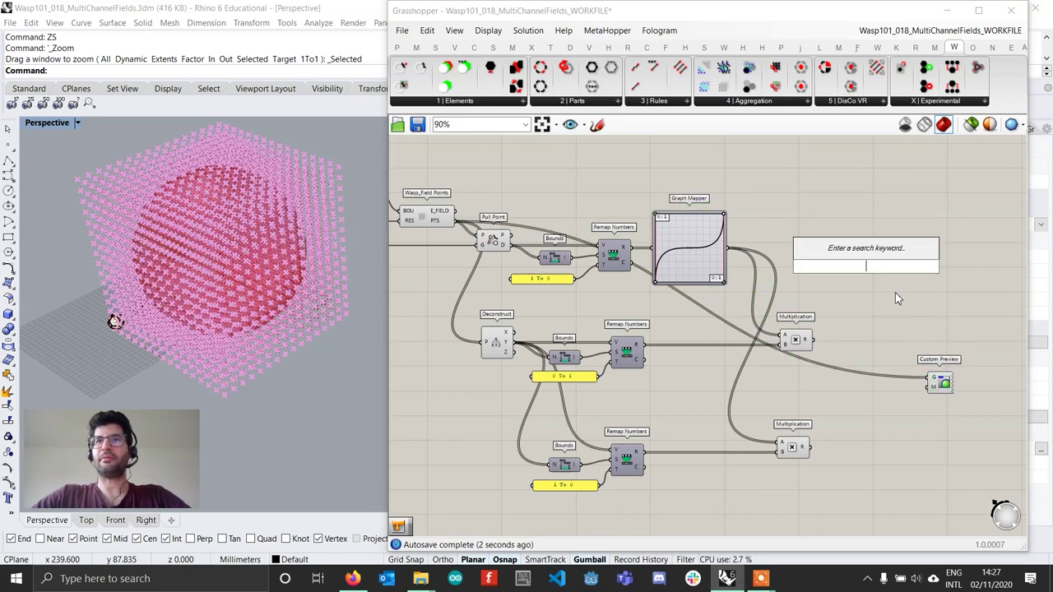
{"action": "type", "text": "gradient"}
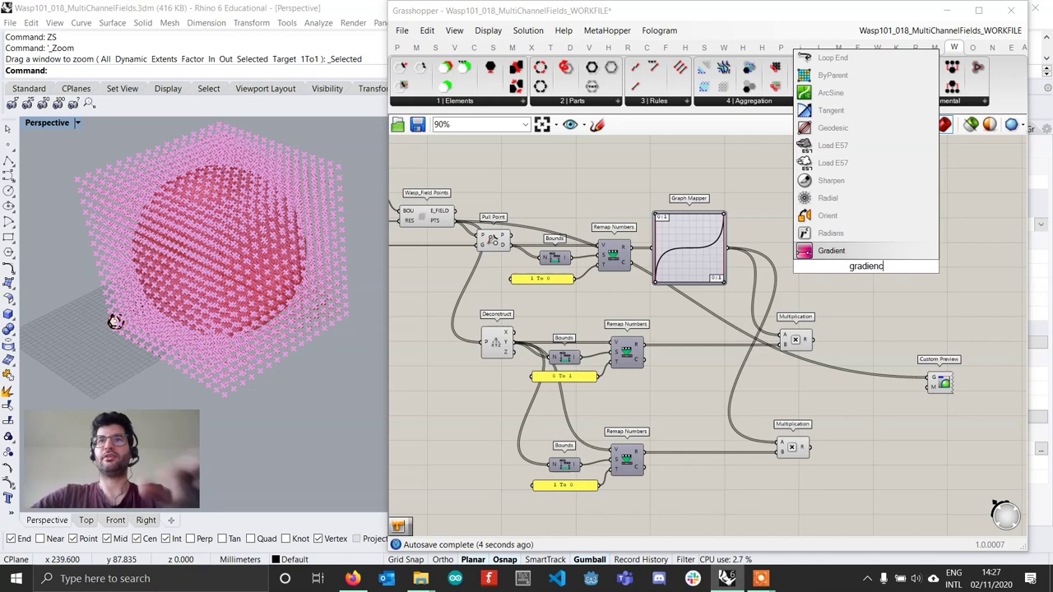
{"action": "key", "text": "Return"}
{"action": "right_click", "coordinate": [861, 270]}
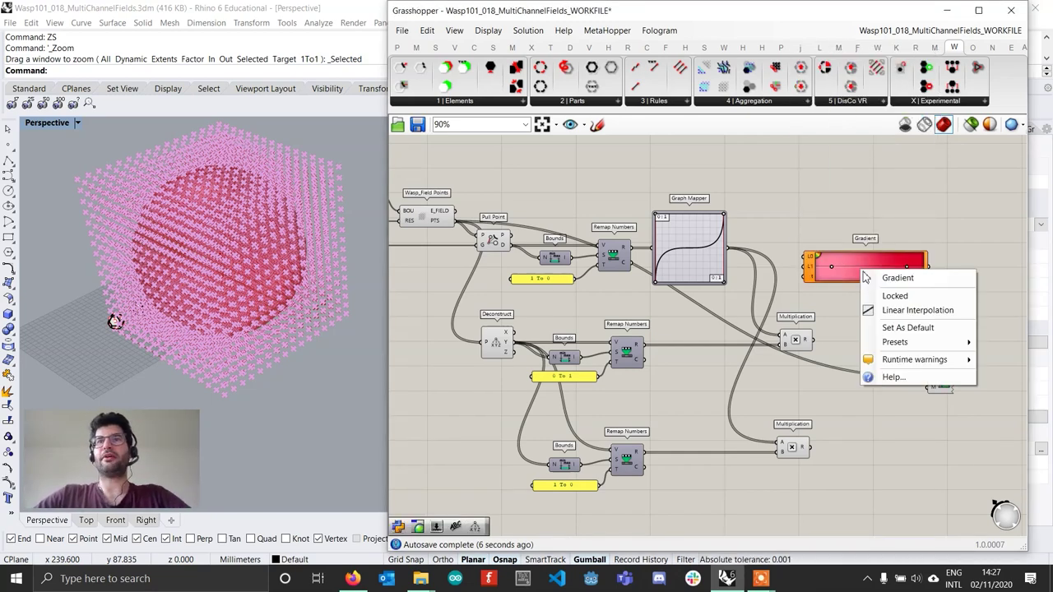
{"action": "mouse_move", "coordinate": [896, 342]}
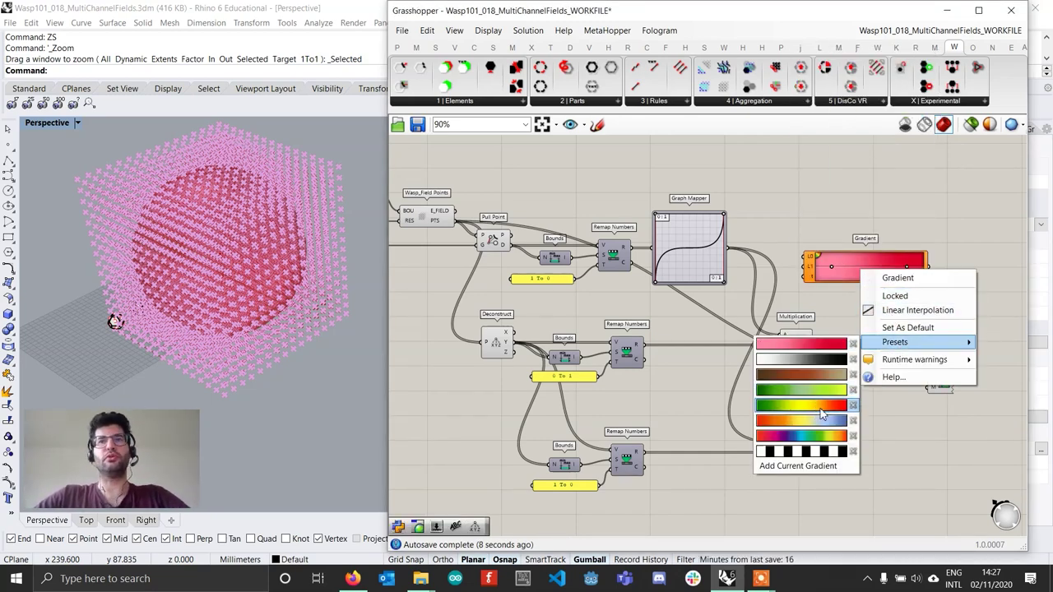
{"action": "left_click", "coordinate": [795, 407]}
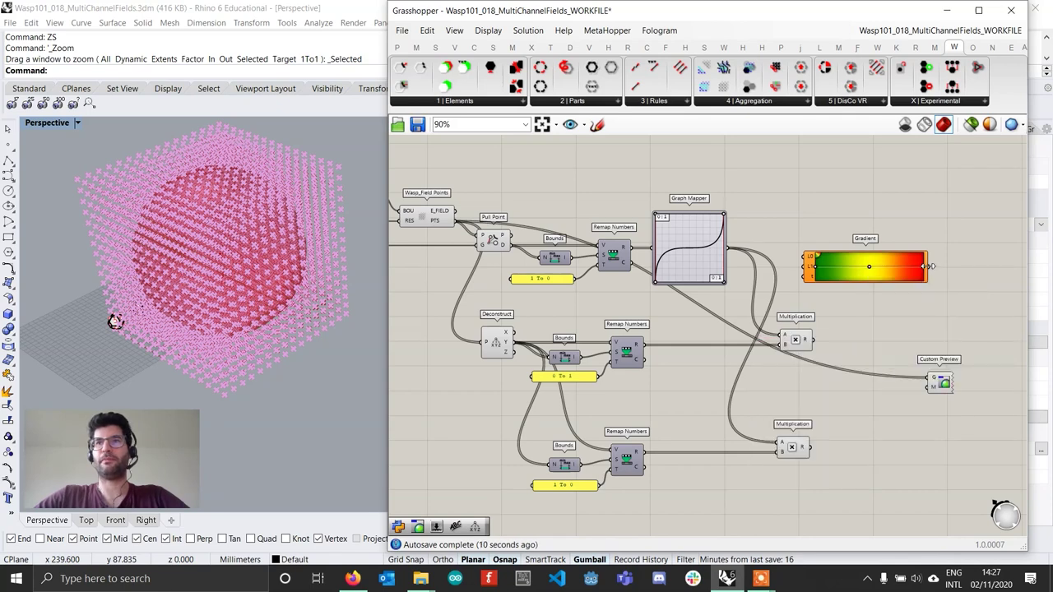
- Narrow the Gradient, then wire the Graph Mapper output to its t input and its output to the Custom Preview's M input
{"action": "left_click_drag", "start_coordinate": [928, 267], "coordinate": [878, 257]}
{"action": "left_click_drag", "start_coordinate": [728, 248], "coordinate": [816, 272]}
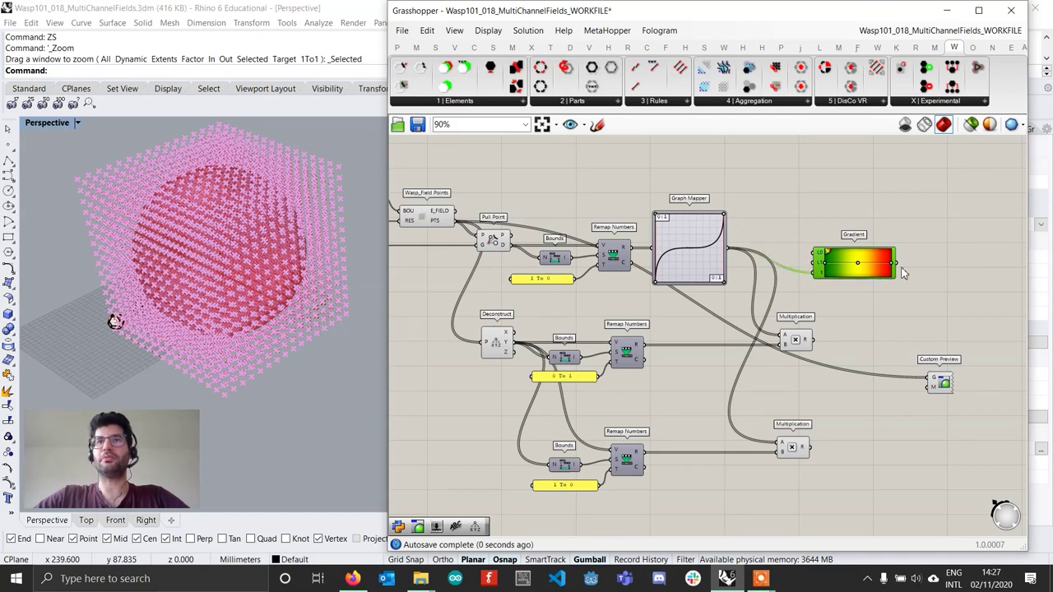
{"action": "left_click_drag", "start_coordinate": [899, 264], "coordinate": [928, 384]}
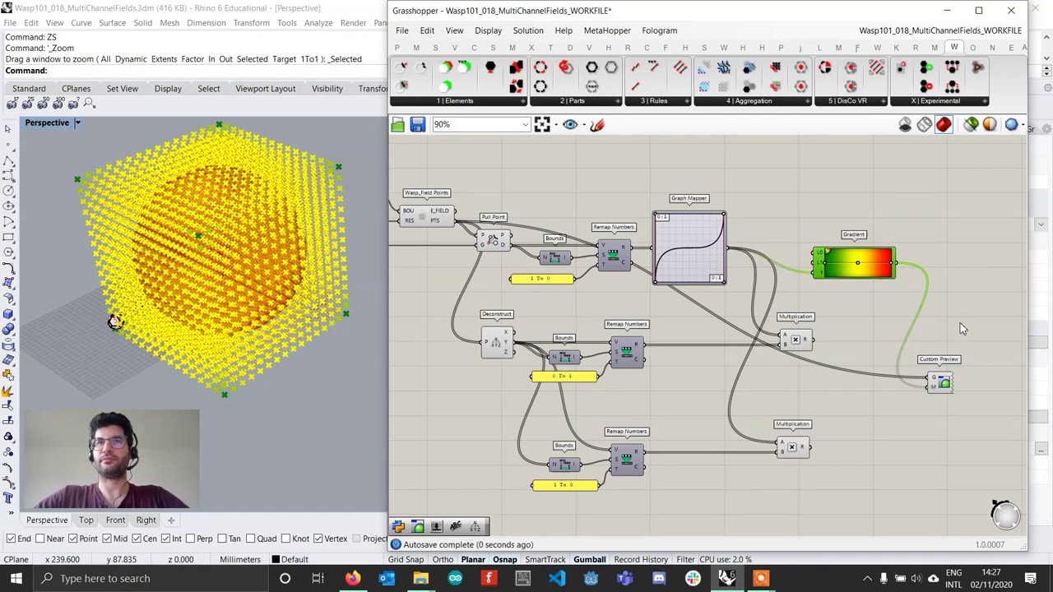
- Examine the gradient-coloured field points around and inside the sphere from several angles
{"action": "scroll", "coordinate": [350, 346], "scroll_direction": "up", "scroll_amount": 10}
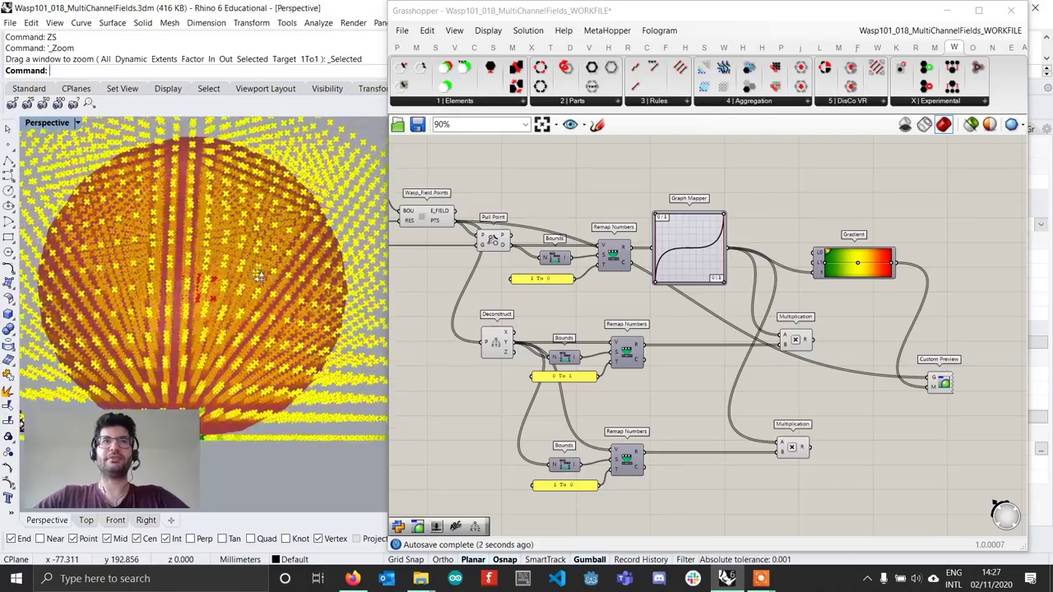
{"action": "right_click_drag", "start_coordinate": [202, 300], "coordinate": [255, 228]}
{"action": "scroll", "coordinate": [268, 236], "scroll_direction": "down", "scroll_amount": 5}
{"action": "scroll", "coordinate": [280, 229], "scroll_direction": "down", "scroll_amount": 5}
{"action": "scroll", "coordinate": [252, 240], "scroll_direction": "up", "scroll_amount": 4}
{"action": "right_click_drag", "start_coordinate": [275, 181], "coordinate": [257, 246]}
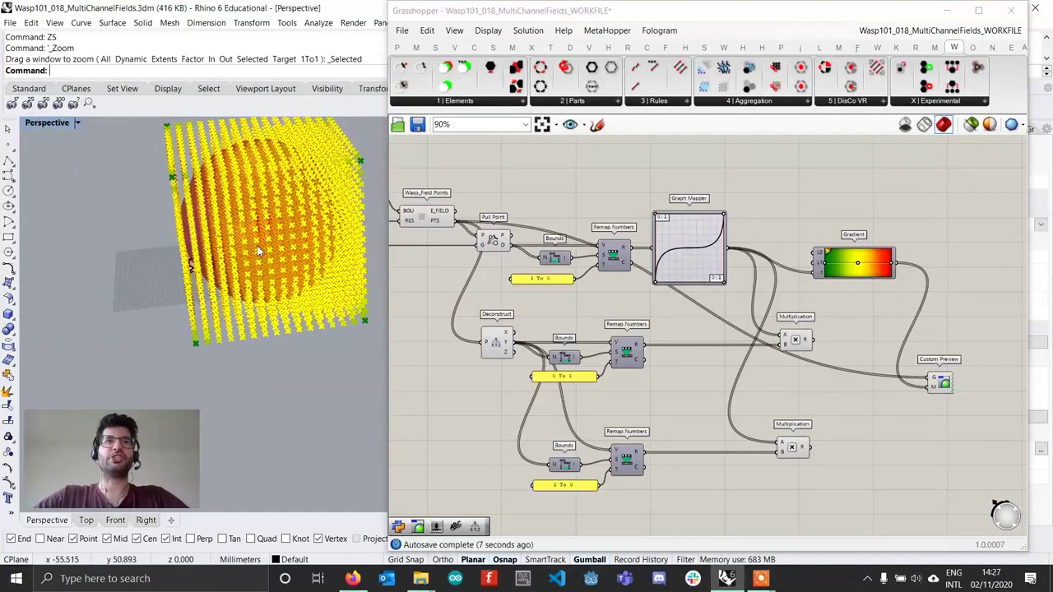
{"action": "right_click_drag", "start_coordinate": [278, 210], "coordinate": [93, 333]}
{"action": "right_click_drag", "start_coordinate": [227, 254], "coordinate": [194, 296]}
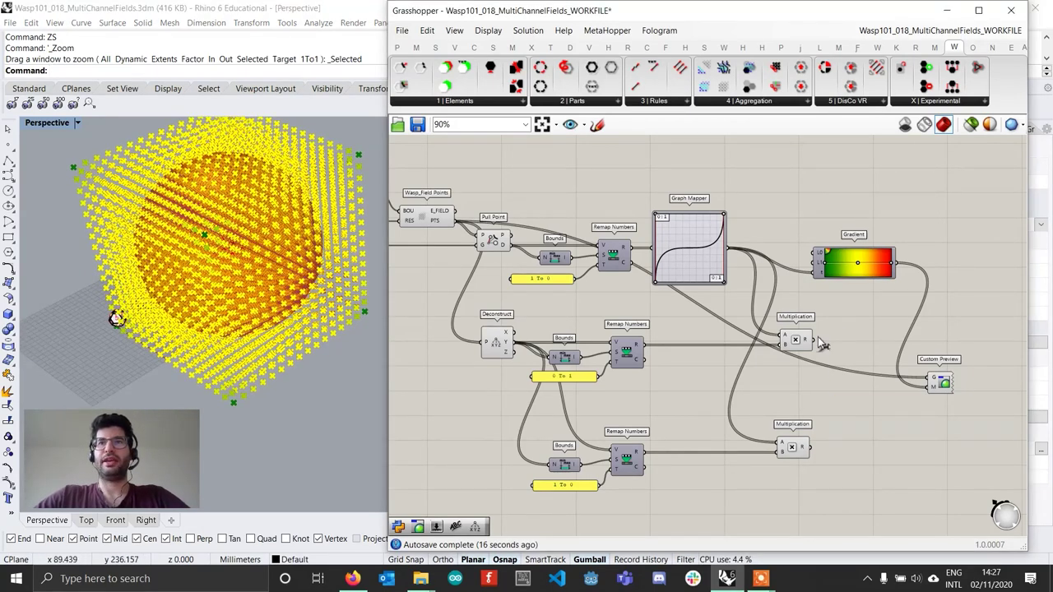
- Replace the Gradient's t input with the R output of the upper Multiplication and inspect the coloured points
{"action": "left_click_drag", "start_coordinate": [814, 339], "coordinate": [817, 285]}
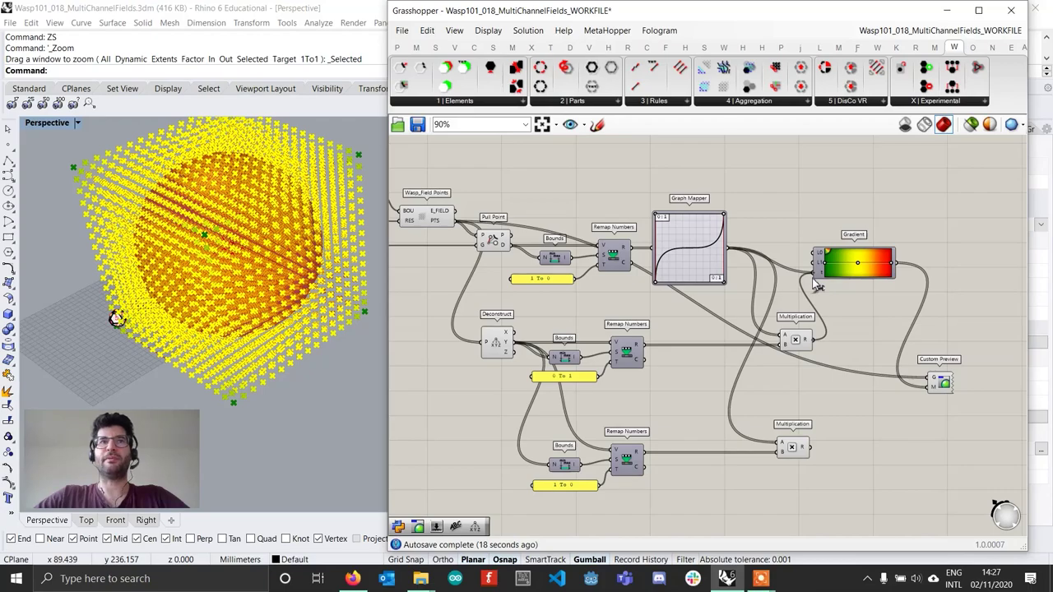
{"action": "right_click_drag", "start_coordinate": [286, 356], "coordinate": [235, 309]}
{"action": "scroll", "coordinate": [264, 278], "scroll_direction": "up", "scroll_amount": 4}
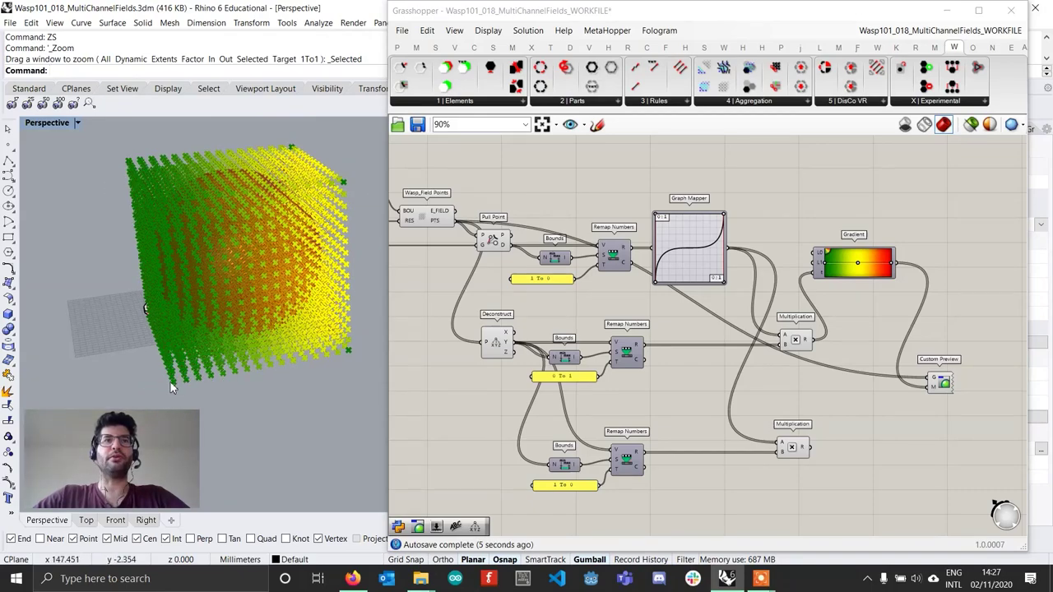
{"action": "right_click_drag", "start_coordinate": [138, 377], "coordinate": [142, 289]}
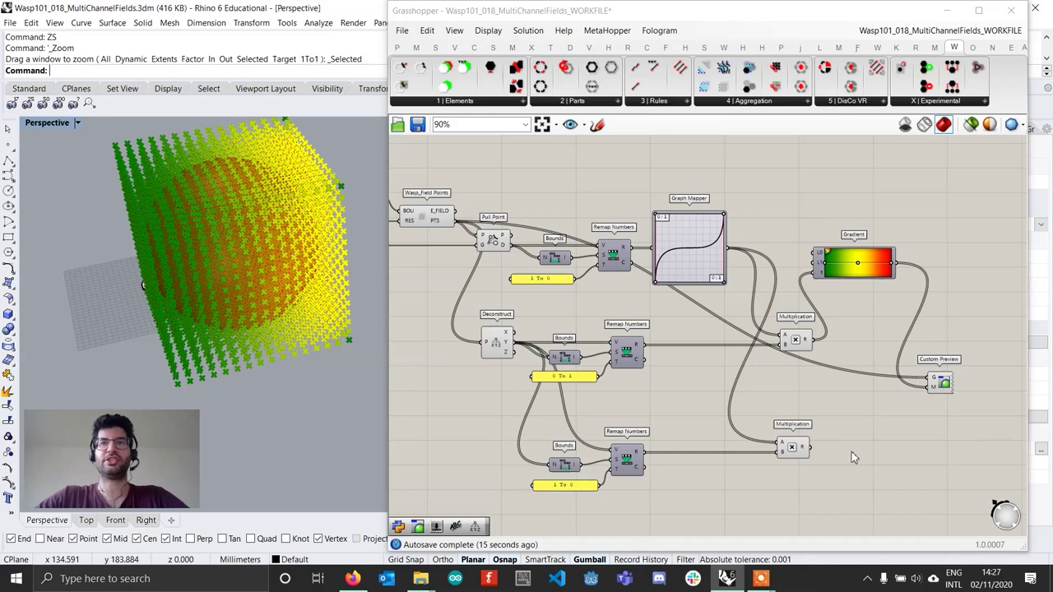
- Replace the Gradient's t input with the R output of the lower Multiplication and inspect the coloured points
{"action": "left_click_drag", "start_coordinate": [811, 448], "coordinate": [815, 279]}
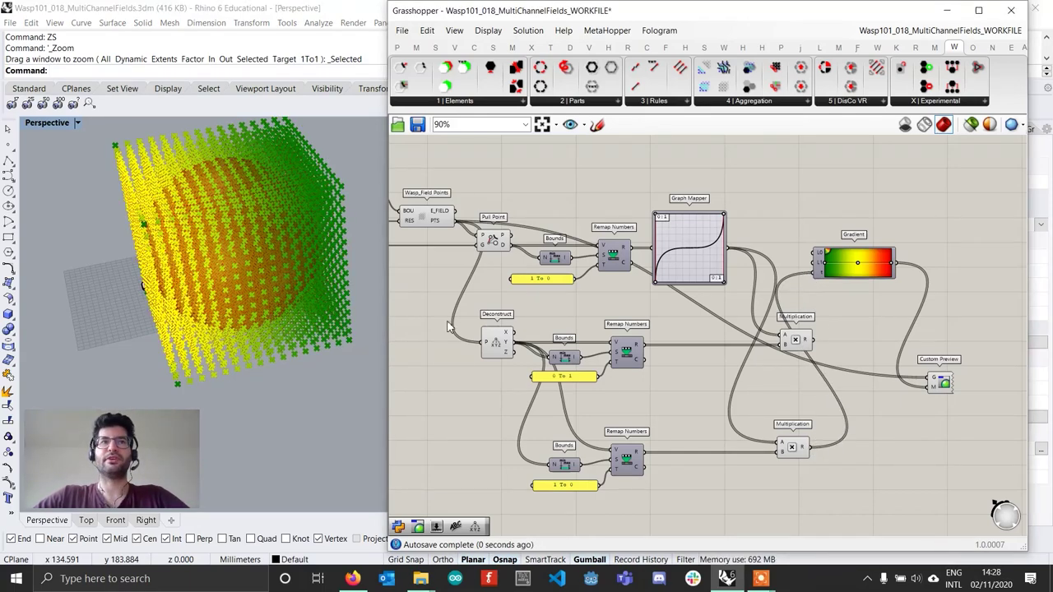
{"action": "right_click_drag", "start_coordinate": [271, 321], "coordinate": [206, 277]}
{"action": "scroll", "coordinate": [207, 280], "scroll_direction": "up", "scroll_amount": 5}
{"action": "scroll", "coordinate": [202, 303], "scroll_direction": "down", "scroll_amount": 4}
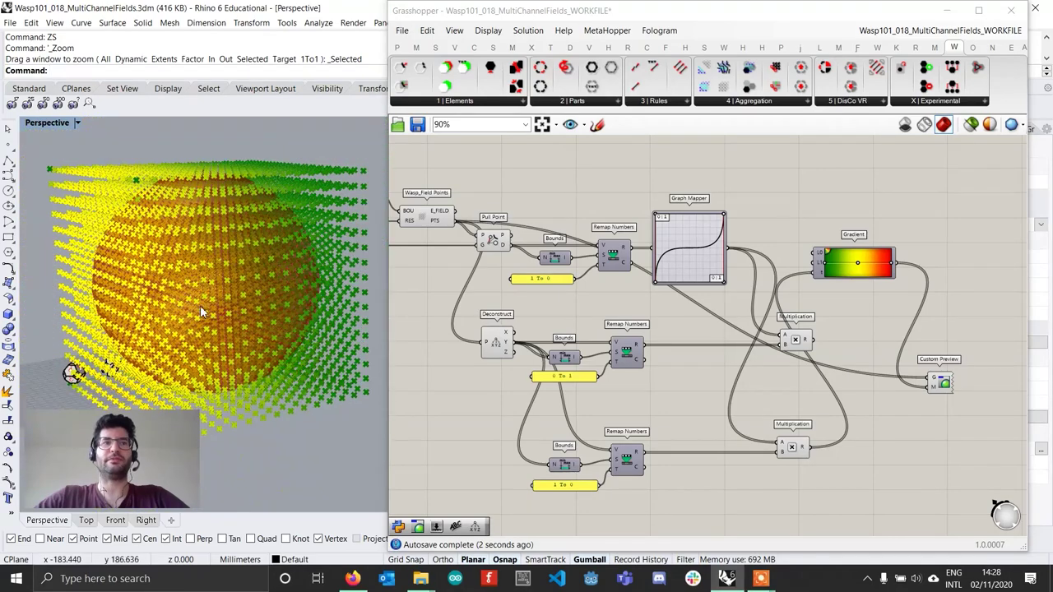
{"action": "right_click_drag", "start_coordinate": [230, 324], "coordinate": [277, 322]}
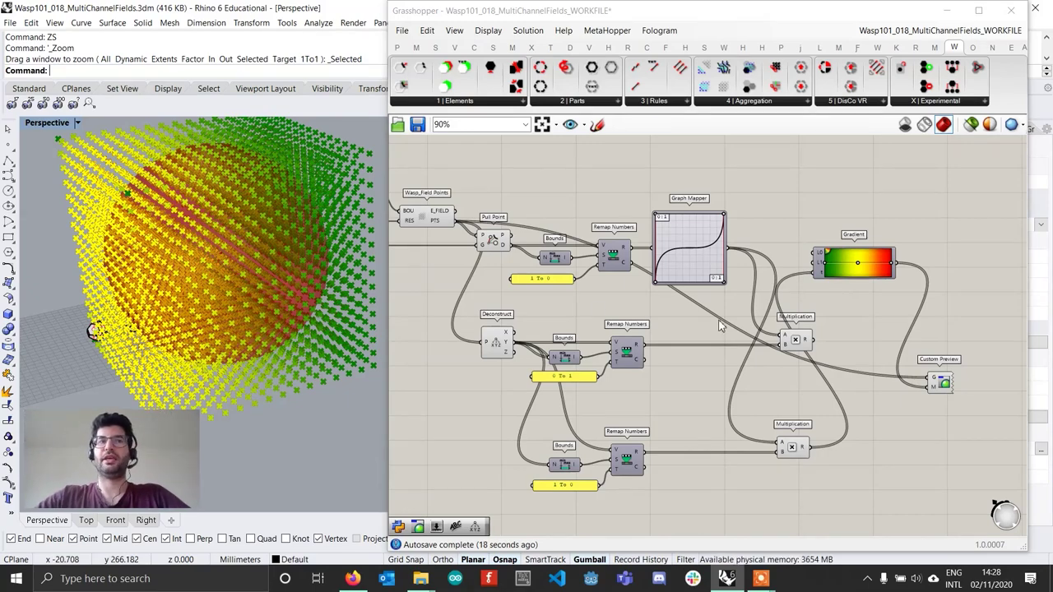
- Delete the Gradient and Custom Preview components together
{"action": "right_click_drag", "start_coordinate": [650, 351], "coordinate": [555, 326]}
{"action": "left_click_drag", "start_coordinate": [898, 385], "coordinate": [738, 214]}
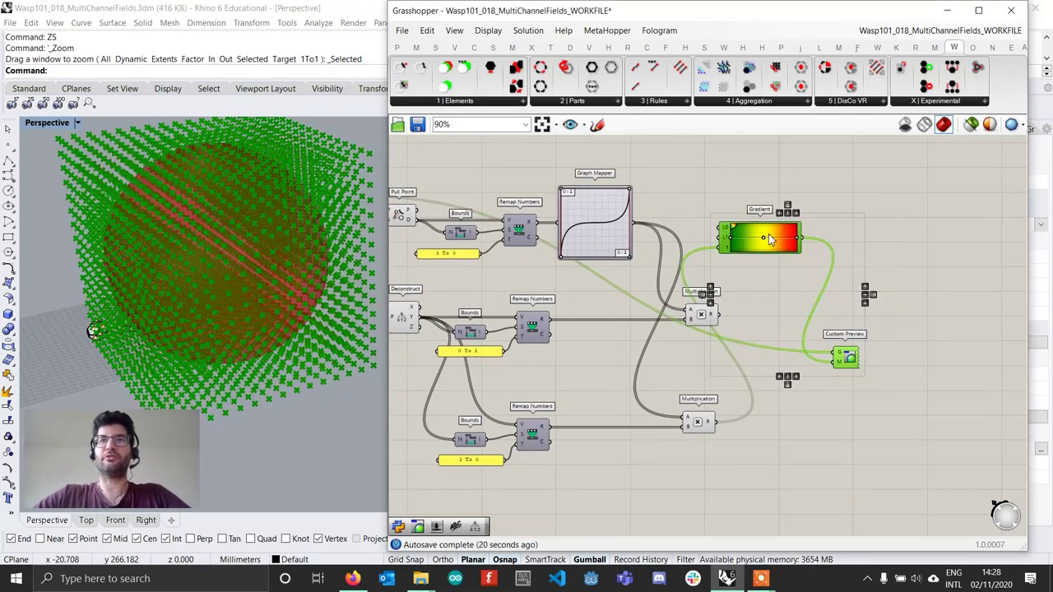
{"action": "left_click_drag", "start_coordinate": [776, 249], "coordinate": [845, 329]}
{"action": "key", "text": "Delete"}
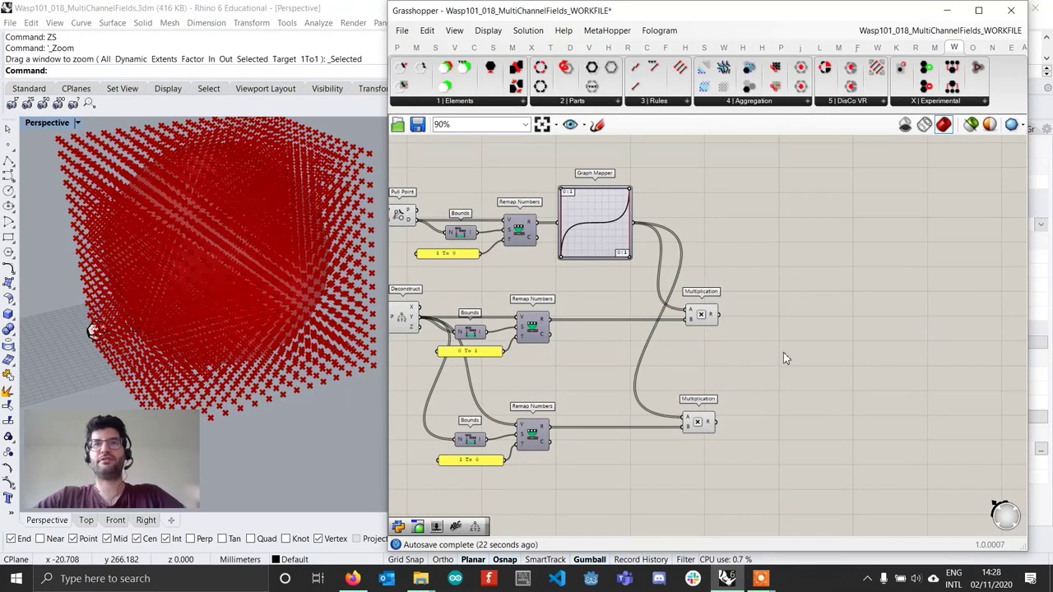
- Add a Wasp_Field component beyond the Multiplications and place it higher than the Graph Mapper
{"action": "left_click", "coordinate": [710, 426]}
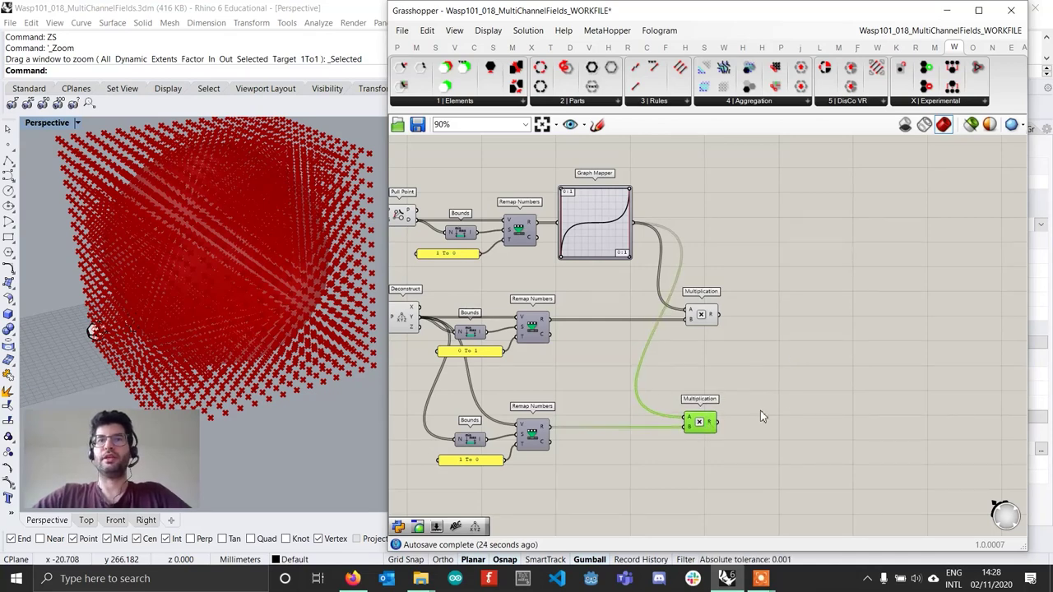
{"action": "left_click", "coordinate": [803, 403]}
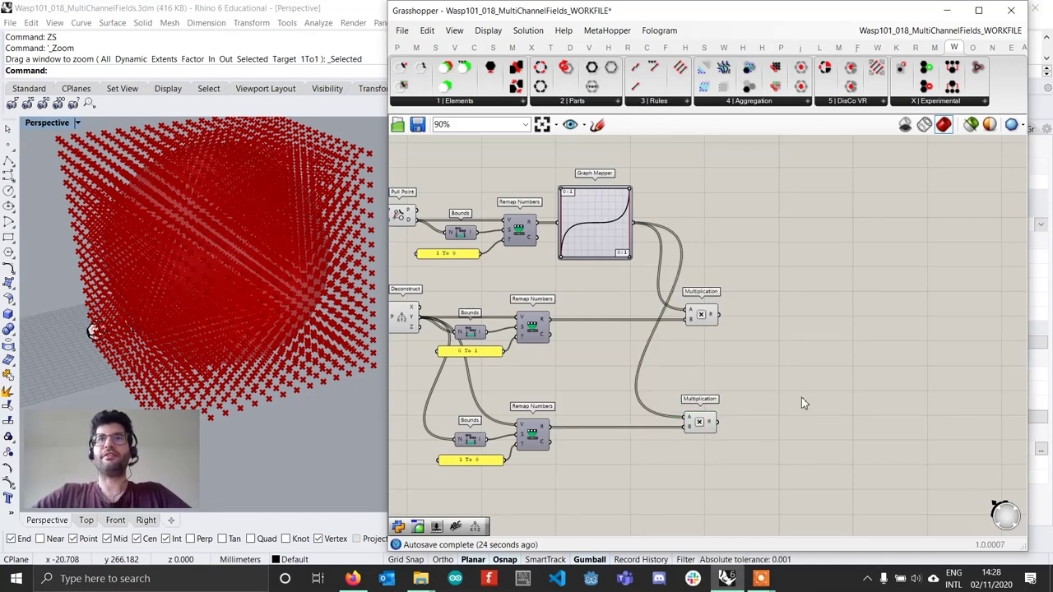
{"action": "left_click", "coordinate": [757, 102]}
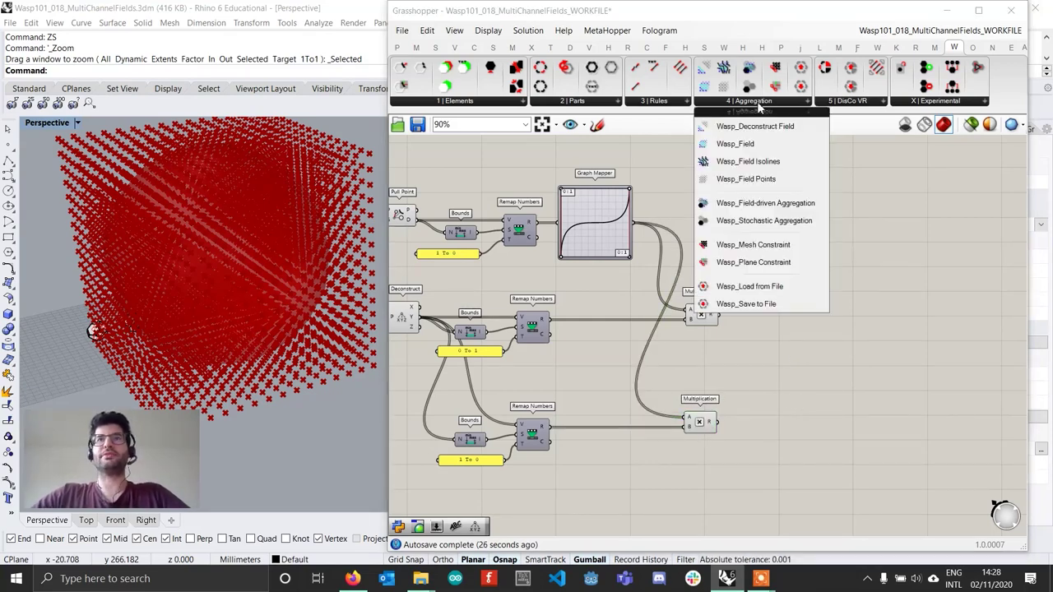
{"action": "left_click", "coordinate": [758, 150]}
{"action": "left_click", "coordinate": [843, 304]}
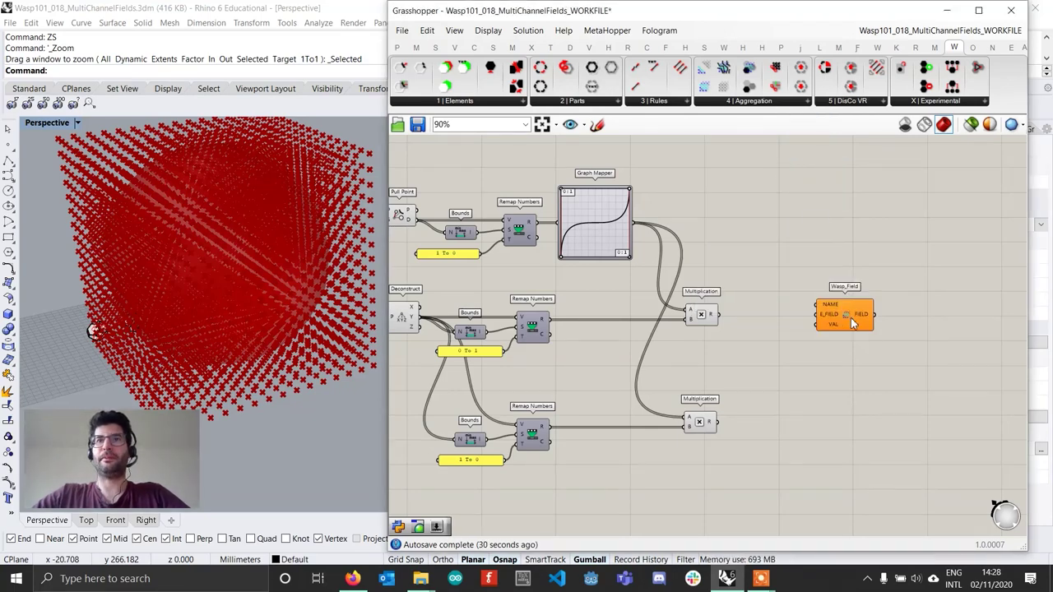
{"action": "left_click_drag", "start_coordinate": [853, 322], "coordinate": [864, 196]}
{"action": "right_click_drag", "start_coordinate": [863, 196], "coordinate": [911, 259]}
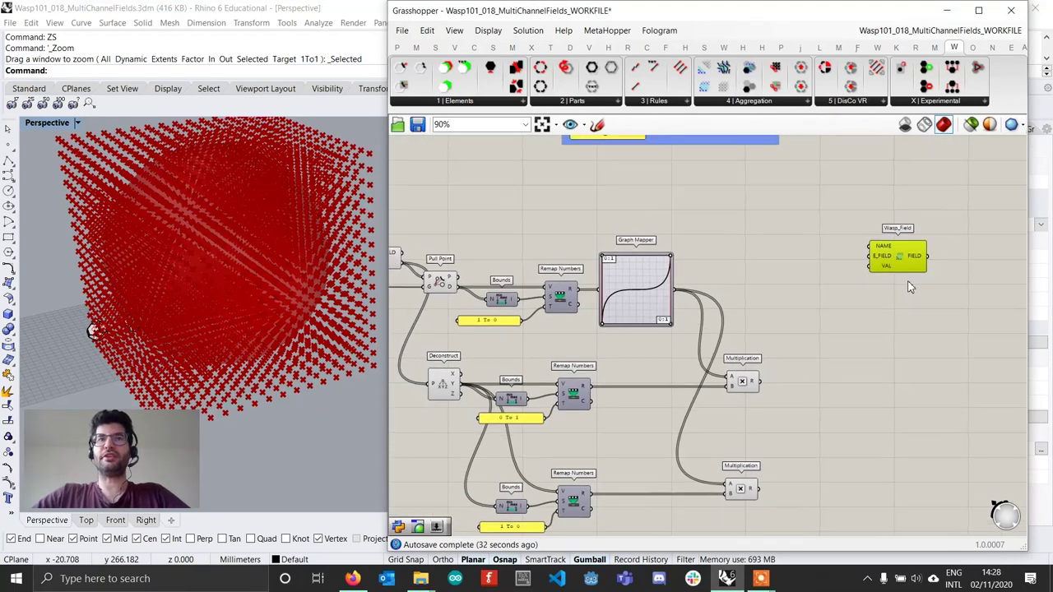
- Review the remapping and Multiplication network and the VAL input description of the Wasp_Field component
{"action": "scroll", "coordinate": [833, 271], "scroll_direction": "down", "scroll_amount": 1}
{"action": "left_click_drag", "start_coordinate": [806, 467], "coordinate": [499, 280]}
{"action": "left_click_drag", "start_coordinate": [833, 514], "coordinate": [510, 296]}
{"action": "left_click", "coordinate": [742, 234]}
{"action": "left_click", "coordinate": [903, 249]}
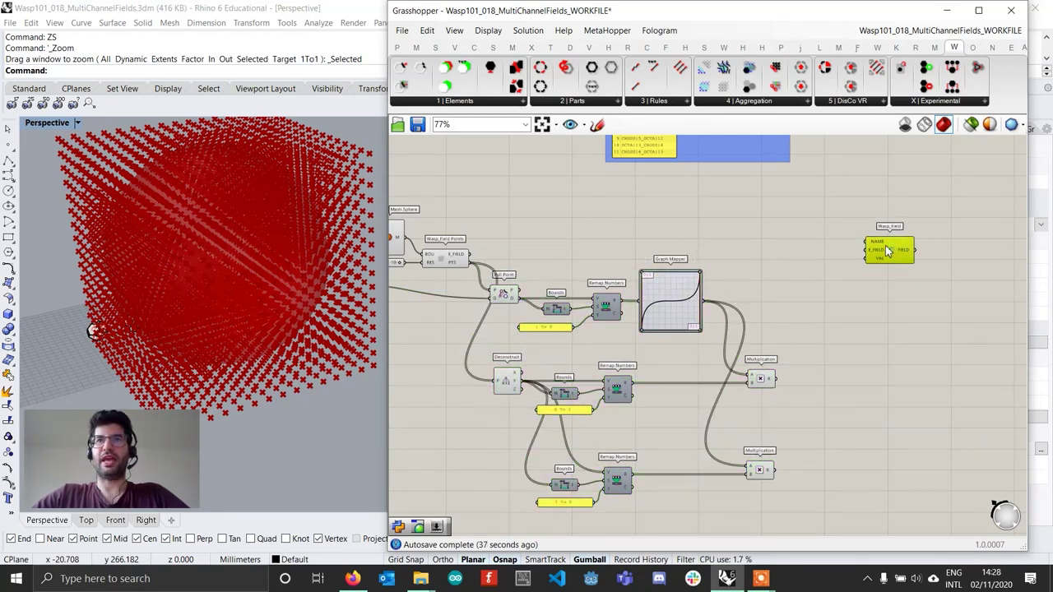
{"action": "scroll", "coordinate": [886, 245], "scroll_direction": "up", "scroll_amount": 1}
{"action": "mouse_move", "coordinate": [866, 263]}
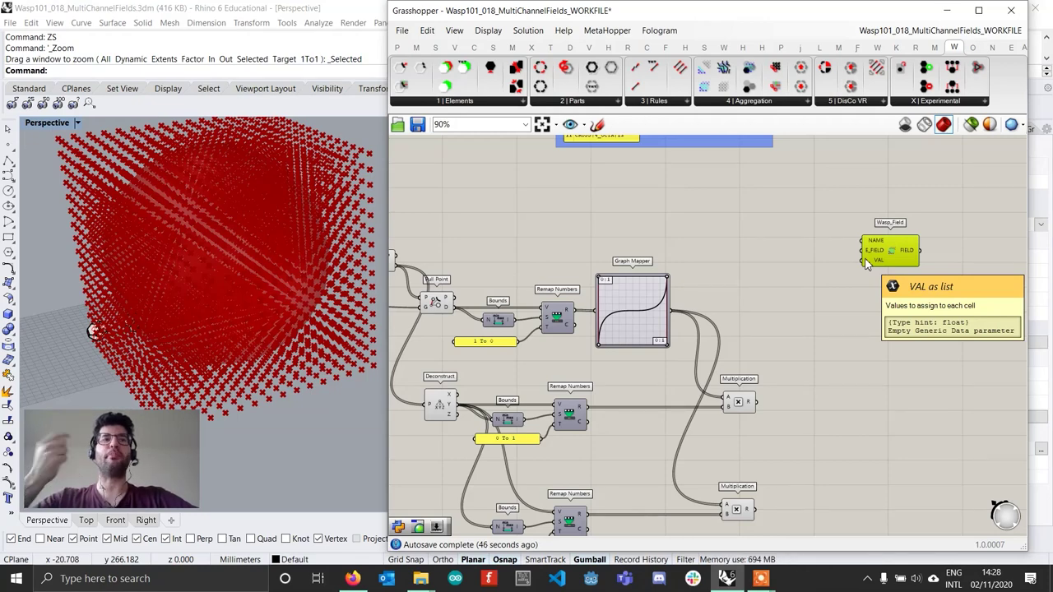
- Add a panel containing plus_y and connect it to the NAME input of Wasp_Field
{"action": "scroll", "coordinate": [839, 234], "scroll_direction": "up", "scroll_amount": 2}
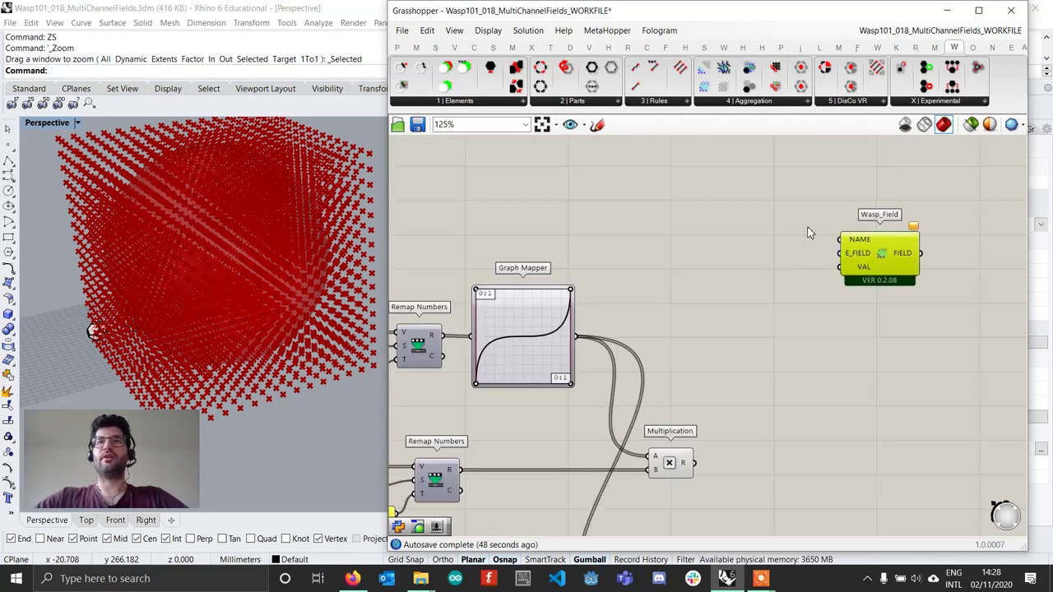
{"action": "scroll", "coordinate": [790, 230], "scroll_direction": "up", "scroll_amount": 2}
{"action": "double_click", "coordinate": [778, 228]}
{"action": "type", "text": "\""}
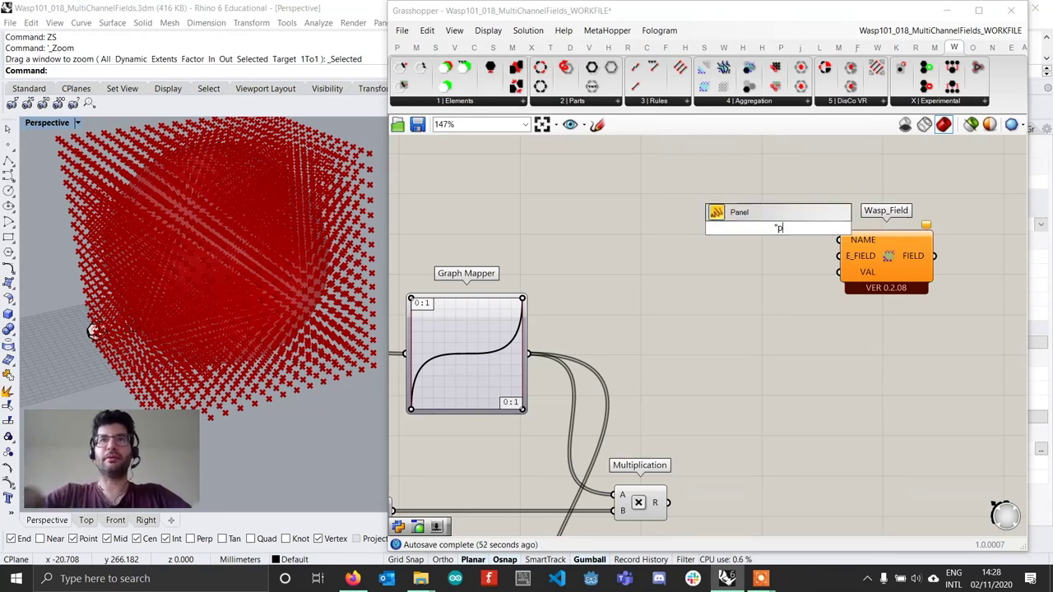
{"action": "type", "text": "plus_y"}
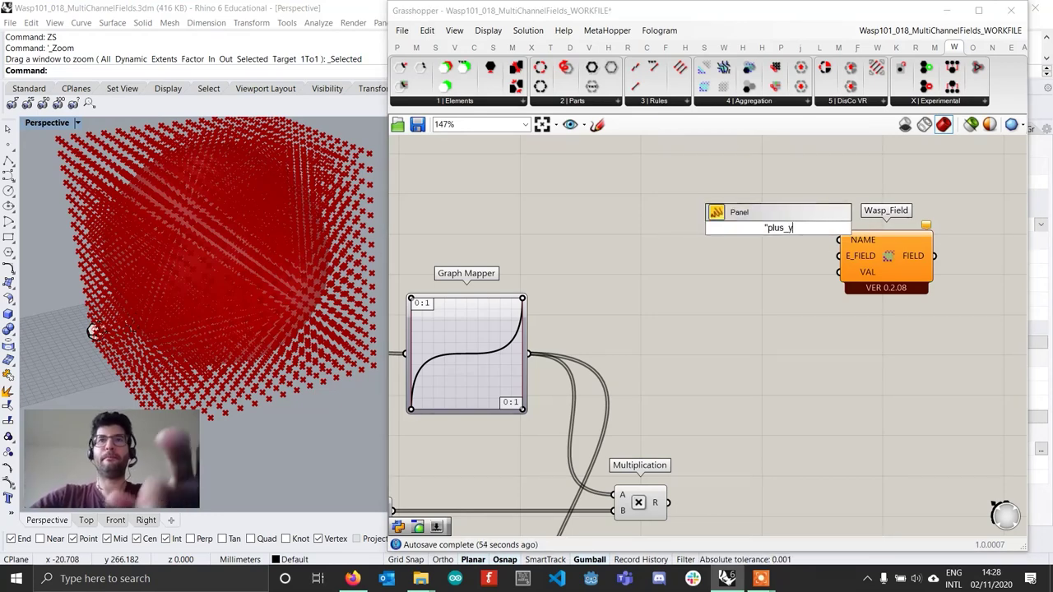
{"action": "key", "text": "Return"}
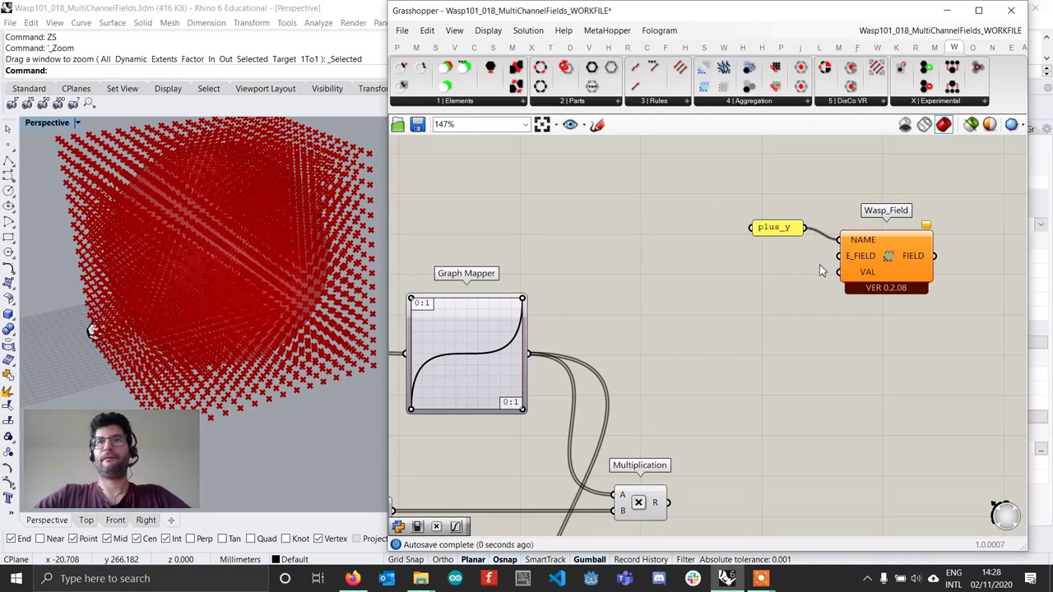
- Connect the E_FIELD output of Wasp_Field Points to Wasp_Field's E_FIELD input and the upper Multiplication's R output to VAL
{"action": "scroll", "coordinate": [819, 264], "scroll_direction": "down", "scroll_amount": 5}
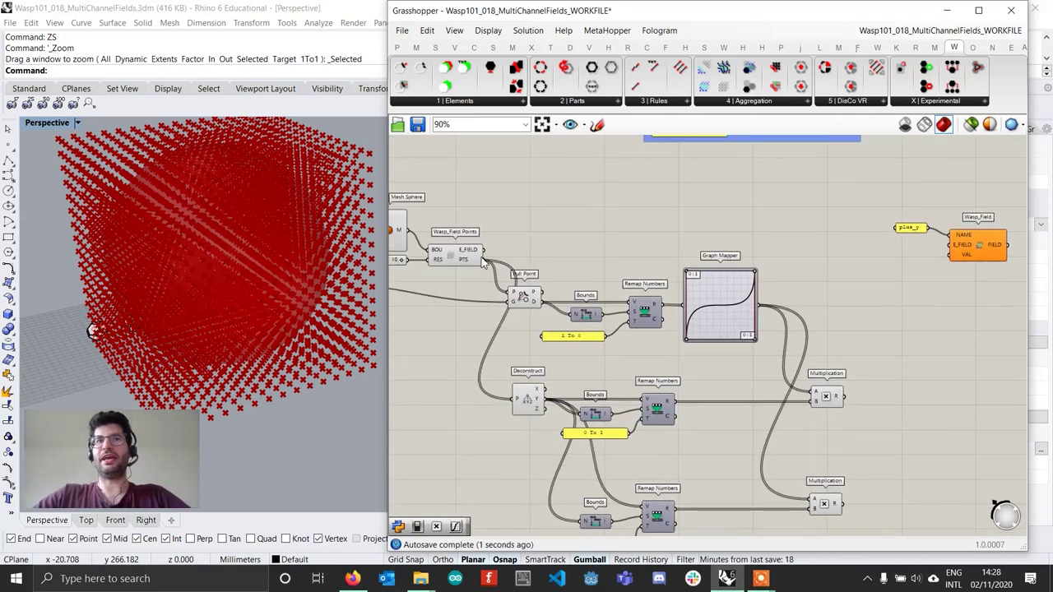
{"action": "left_click_drag", "start_coordinate": [484, 251], "coordinate": [969, 259]}
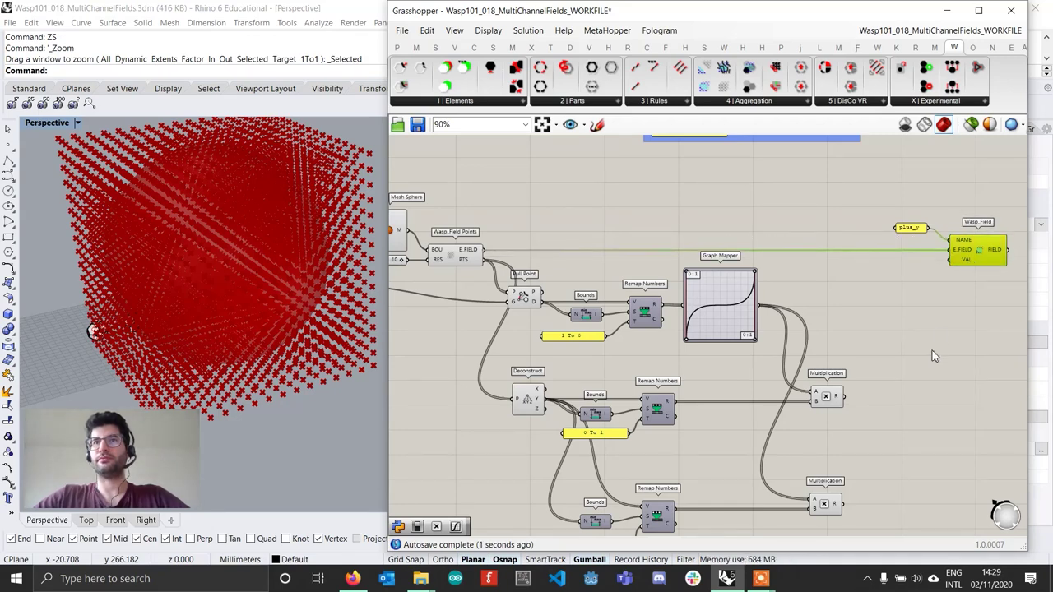
{"action": "left_click", "coordinate": [932, 355]}
{"action": "left_click_drag", "start_coordinate": [889, 383], "coordinate": [951, 263]}
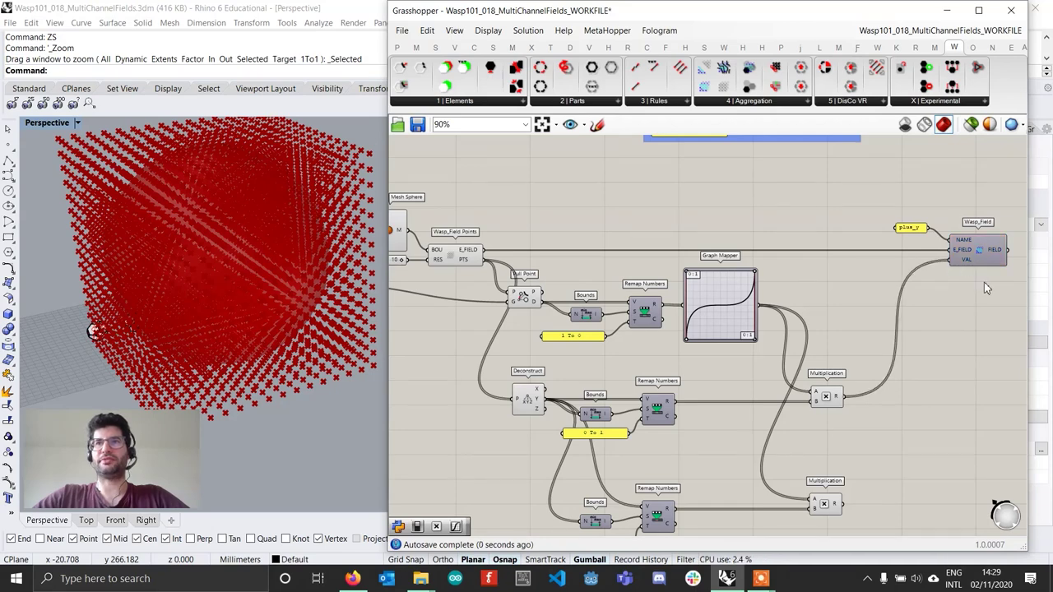
- Move the plus_y panel and its Wasp_Field further from the Multiplications and add a second Wasp_Field directly beneath
{"action": "right_click_drag", "start_coordinate": [983, 282], "coordinate": [812, 276]}
{"action": "left_click_drag", "start_coordinate": [864, 285], "coordinate": [707, 213]}
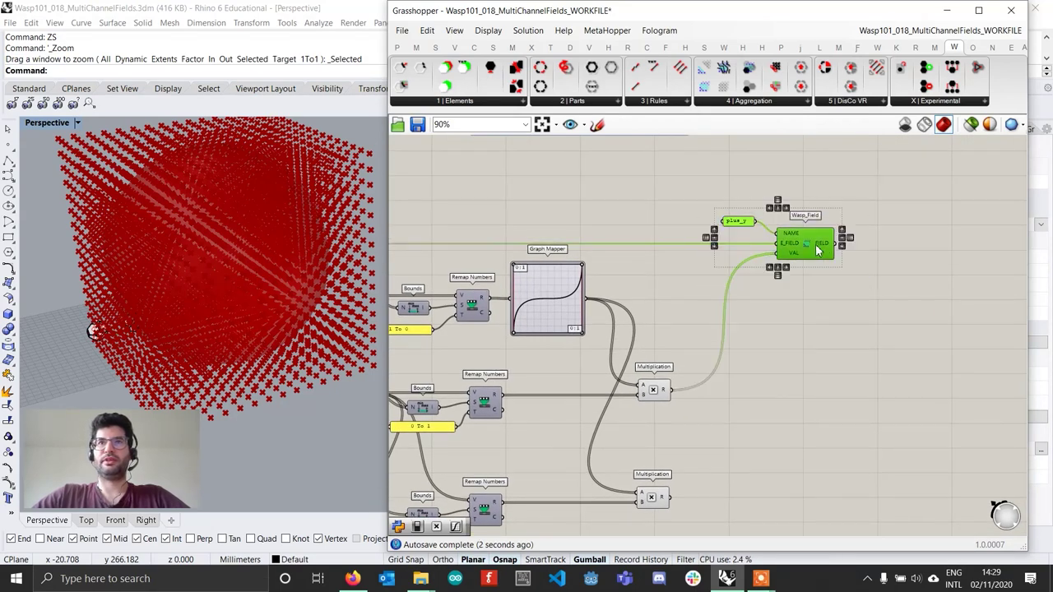
{"action": "left_click_drag", "start_coordinate": [817, 249], "coordinate": [851, 251]}
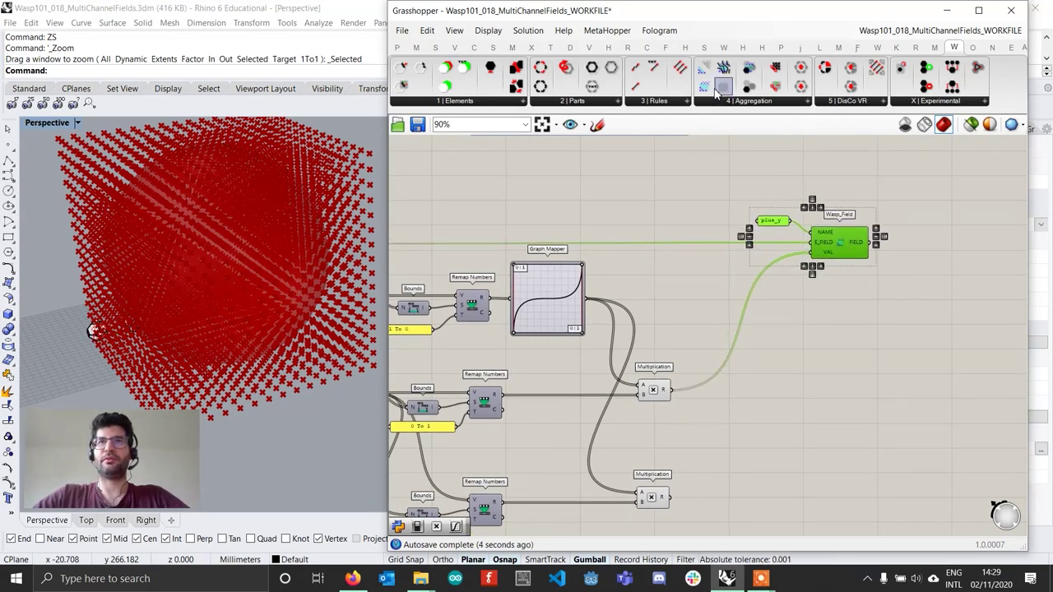
{"action": "left_click_drag", "start_coordinate": [716, 93], "coordinate": [836, 304]}
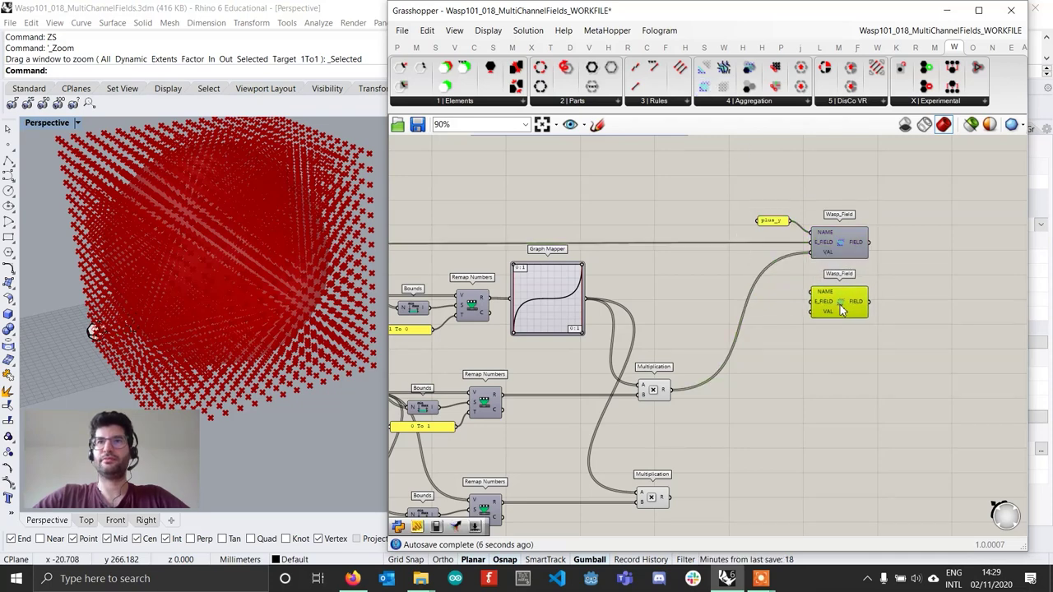
- Add a panel containing minus_y and connect it to the NAME input of the second Wasp_Field
{"action": "scroll", "coordinate": [802, 325], "scroll_direction": "up", "scroll_amount": 3}
{"action": "double_click", "coordinate": [799, 335]}
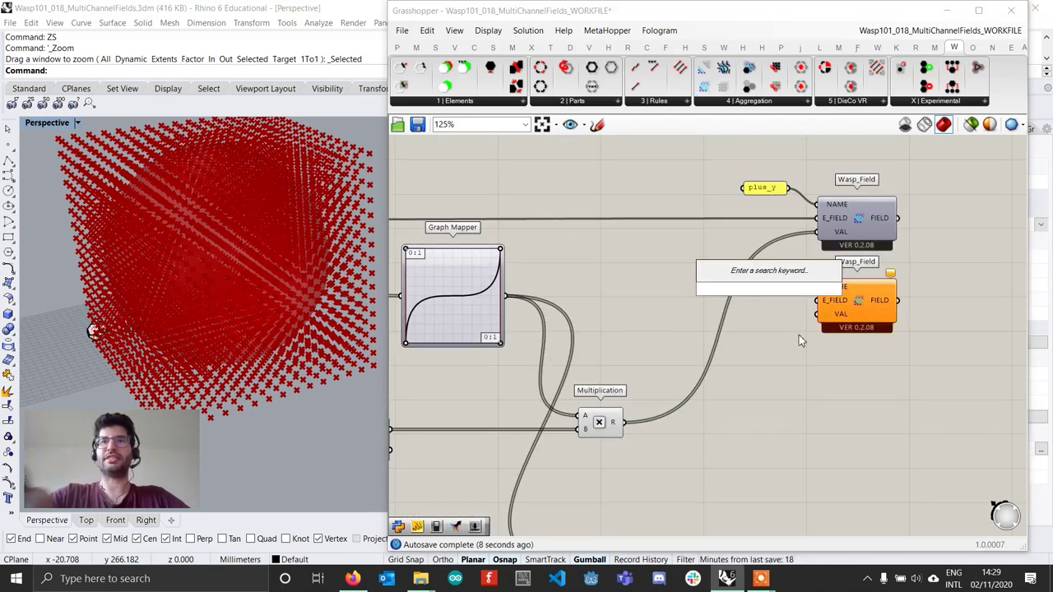
{"action": "type", "text": "\"min"}
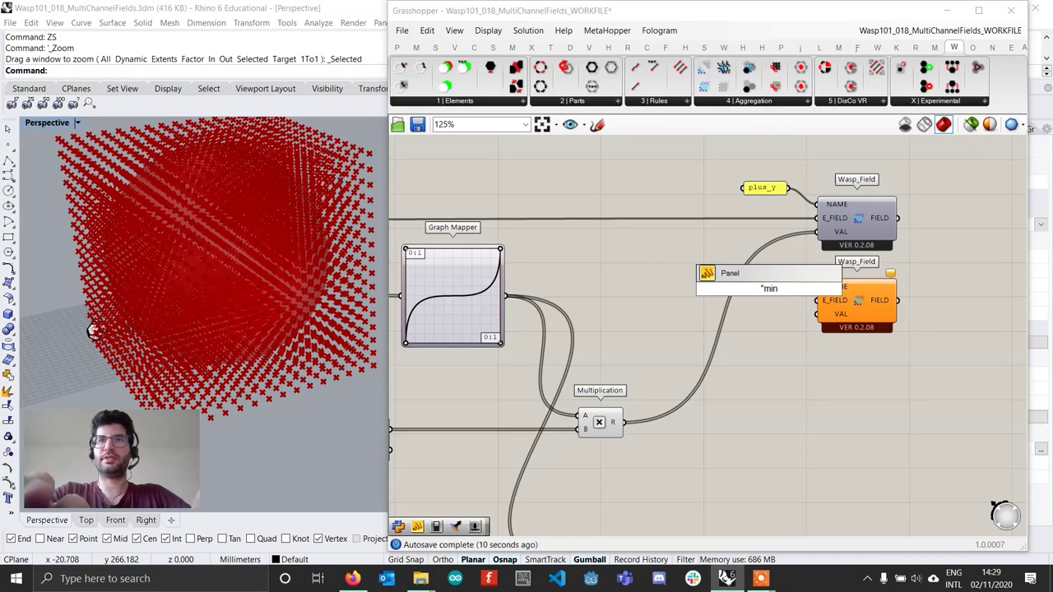
{"action": "type", "text": "us_y"}
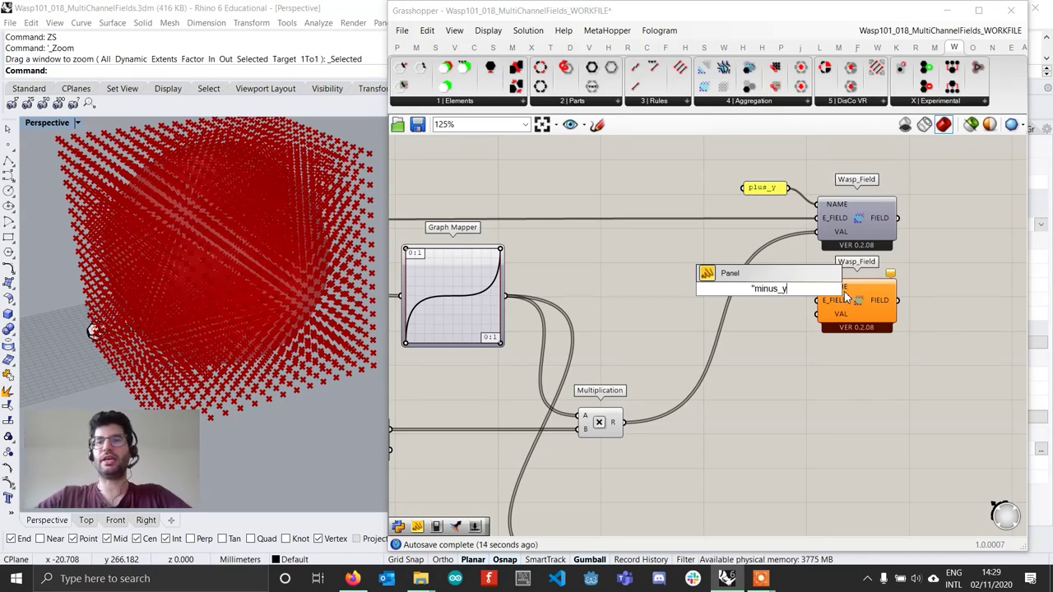
{"action": "key", "text": "Return"}
{"action": "scroll", "coordinate": [790, 288], "scroll_direction": "up", "scroll_amount": 1}
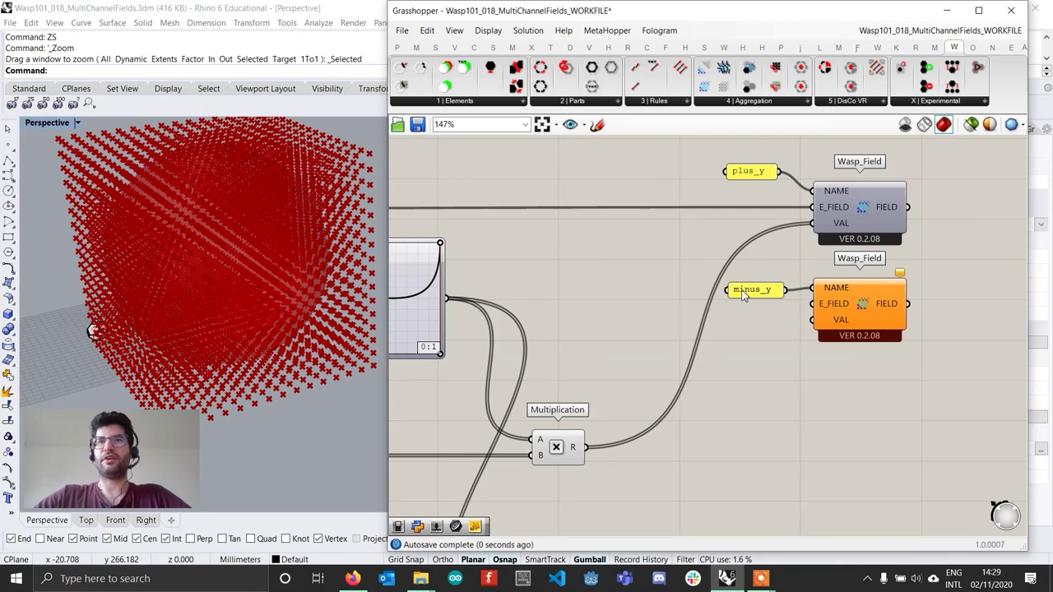
{"action": "left_click_drag", "start_coordinate": [743, 296], "coordinate": [812, 288]}
- Connect Wasp_Field Points' E_FIELD output to the second Wasp_Field's E_FIELD input and the lower Multiplication's R output to its VAL input
{"action": "scroll", "coordinate": [814, 289], "scroll_direction": "down", "scroll_amount": 5}
{"action": "right_click_drag", "start_coordinate": [512, 271], "coordinate": [533, 266]}
{"action": "scroll", "coordinate": [469, 260], "scroll_direction": "up", "scroll_amount": 2}
{"action": "left_click_drag", "start_coordinate": [473, 250], "coordinate": [978, 310]}
{"action": "right_click_drag", "start_coordinate": [979, 321], "coordinate": [820, 332]}
{"action": "left_click_drag", "start_coordinate": [679, 496], "coordinate": [814, 313]}
{"action": "scroll", "coordinate": [882, 295], "scroll_direction": "up", "scroll_amount": 1}
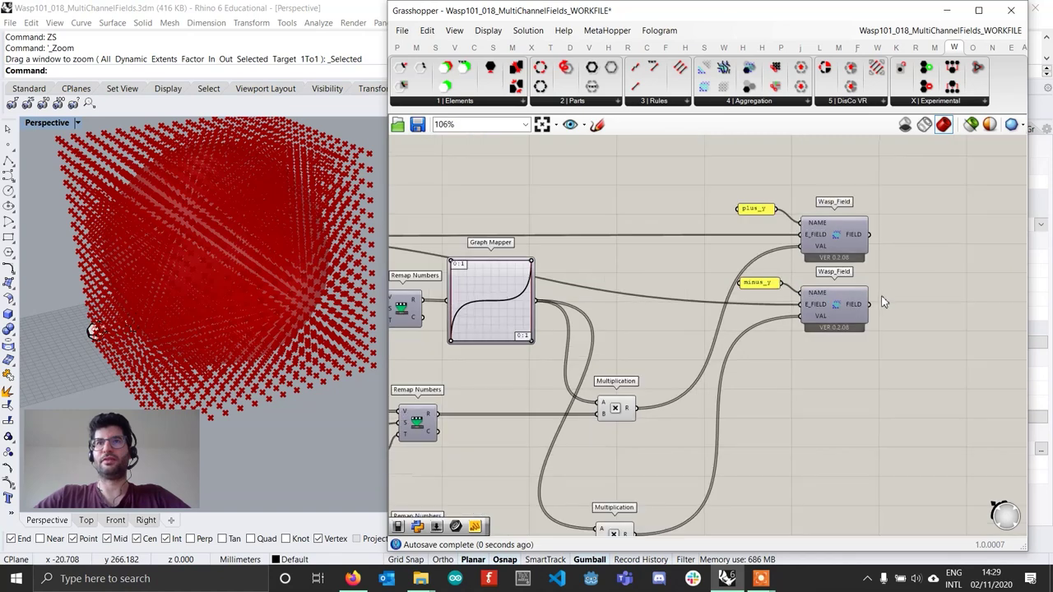
- Add a Merge component and connect the plus_y FIELD output to D1 and the minus_y FIELD output to D2
{"action": "right_click_drag", "start_coordinate": [946, 302], "coordinate": [764, 359]}
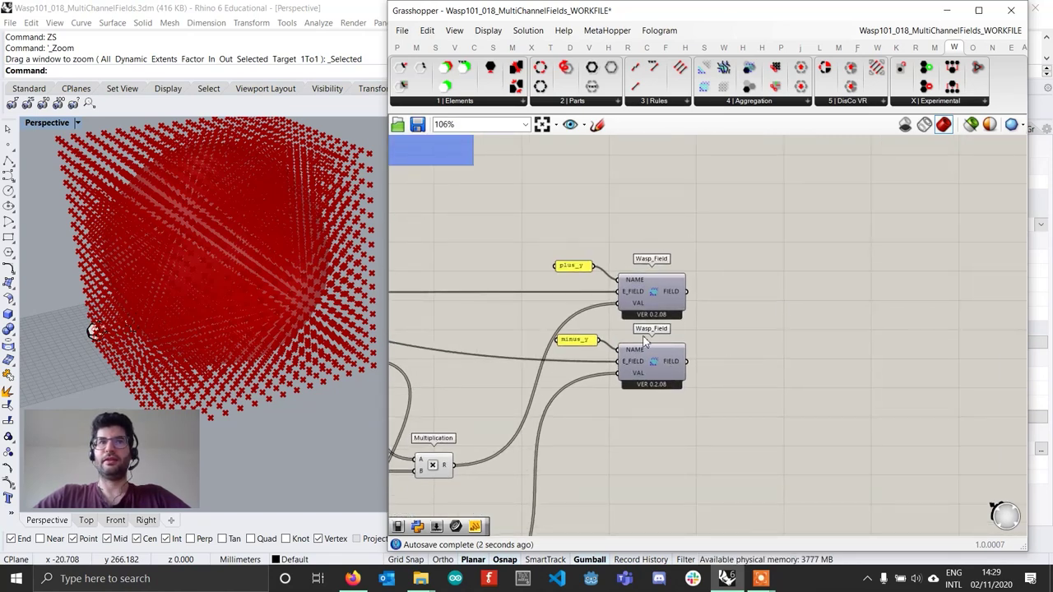
{"action": "double_click", "coordinate": [745, 344]}
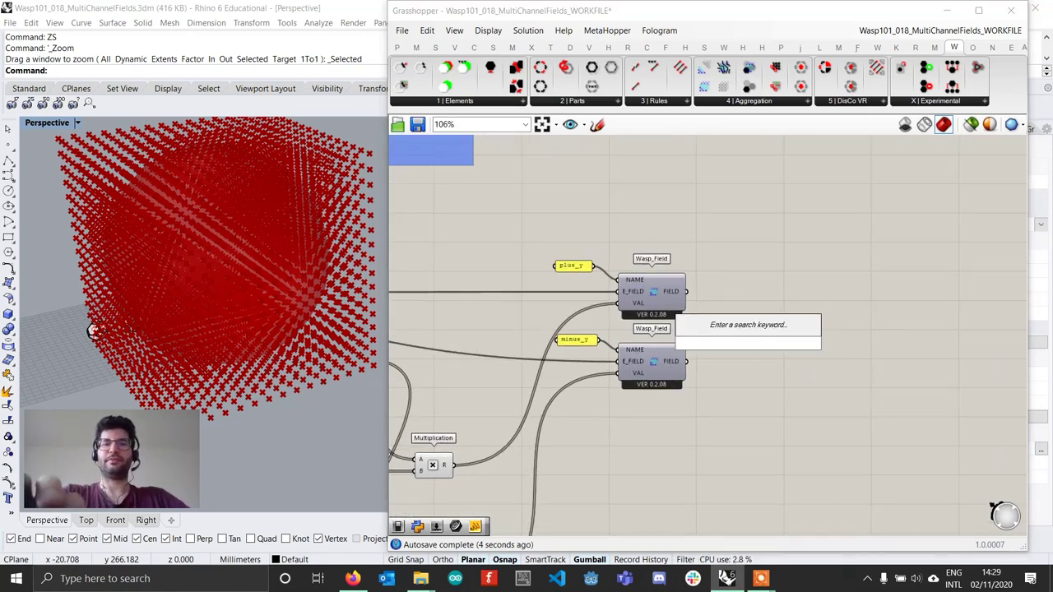
{"action": "type", "text": "merg"}
{"action": "key", "text": "Return"}
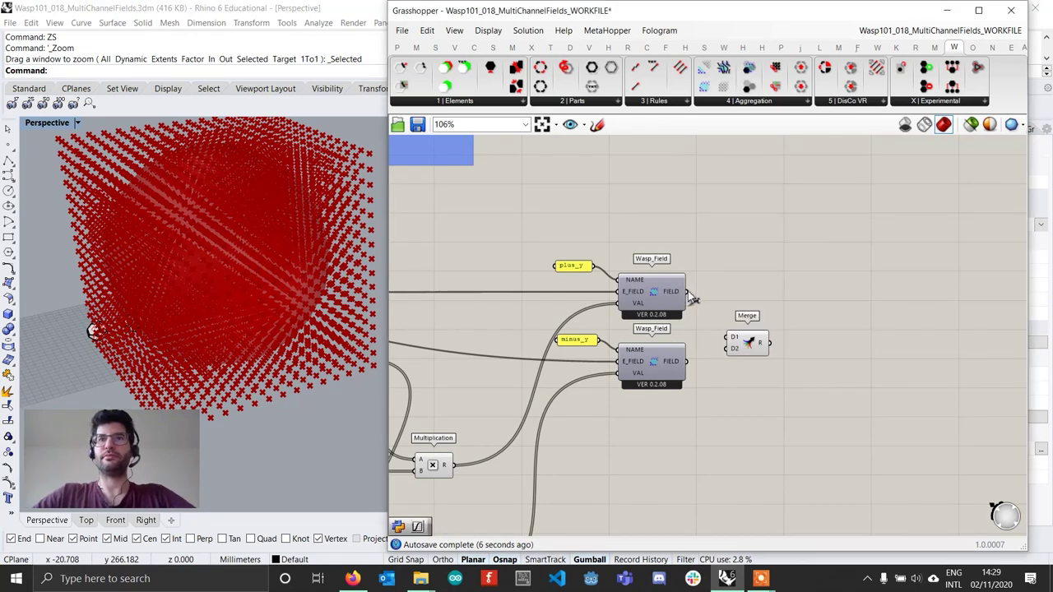
{"action": "left_click_drag", "start_coordinate": [719, 353], "coordinate": [727, 348]}
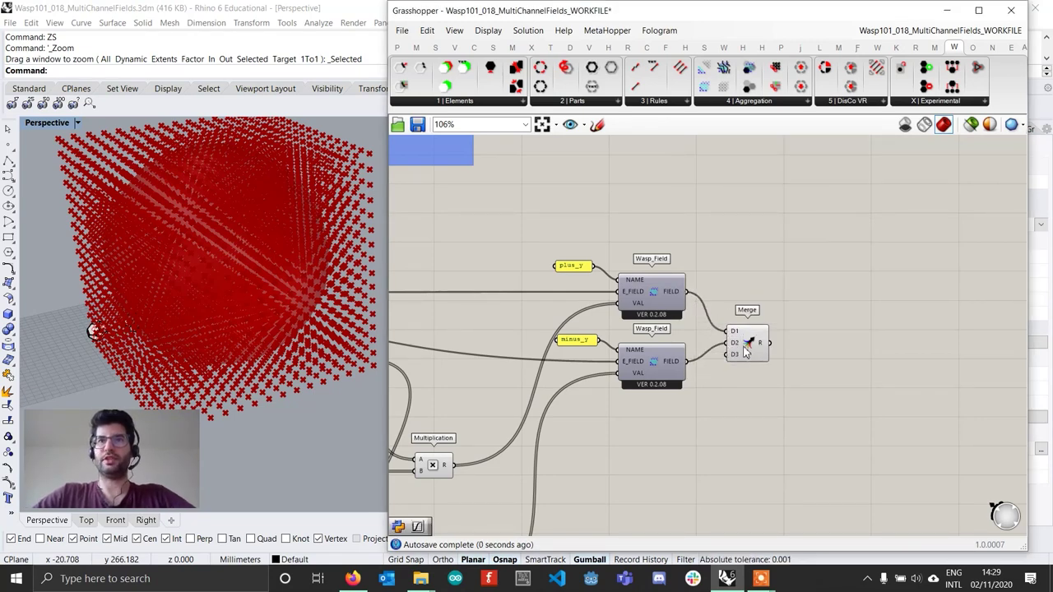
{"action": "scroll", "coordinate": [745, 349], "scroll_direction": "up", "scroll_amount": 5}
- Connect the R output of the fields' Merge to the FIELD input of Wasp_Field-driven Aggregation
{"action": "scroll", "coordinate": [773, 305], "scroll_direction": "down", "scroll_amount": 7}
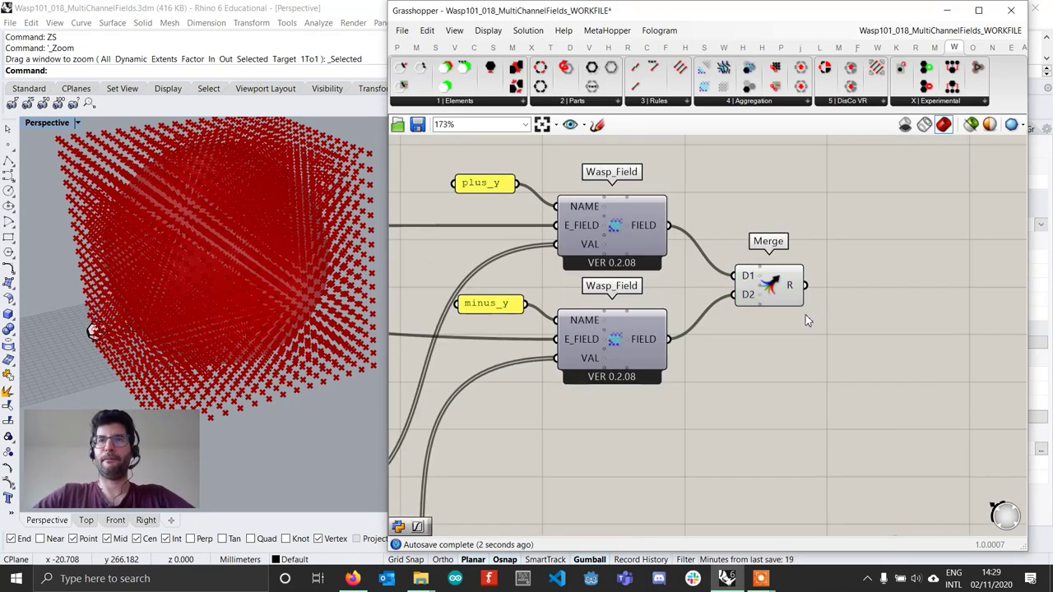
{"action": "left_click_drag", "start_coordinate": [751, 378], "coordinate": [797, 384]}
{"action": "scroll", "coordinate": [788, 377], "scroll_direction": "down", "scroll_amount": 4}
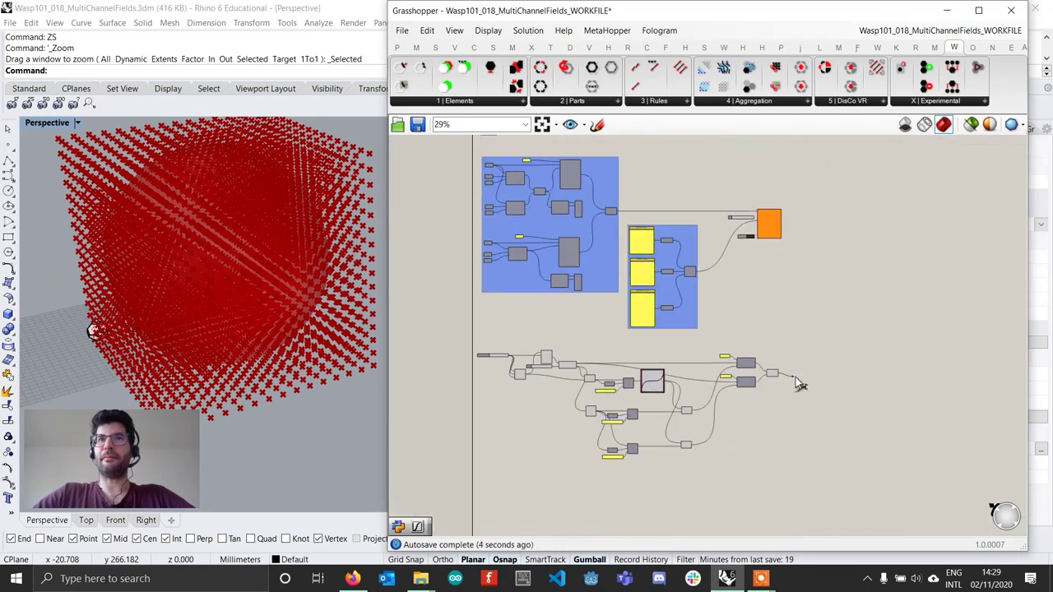
{"action": "scroll", "coordinate": [770, 216], "scroll_direction": "up", "scroll_amount": 6}
{"action": "left_click_drag", "start_coordinate": [848, 267], "coordinate": [707, 273]}
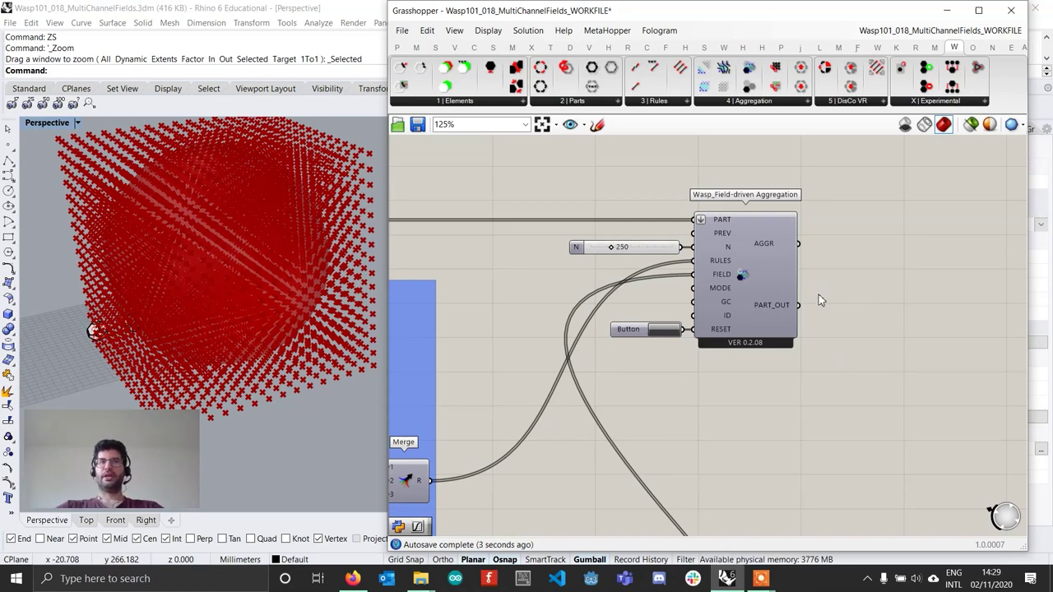
- Turn off the preview of the field-generation components, from the input sliders through the two Multiplications
{"action": "scroll", "coordinate": [765, 378], "scroll_direction": "down", "scroll_amount": 5}
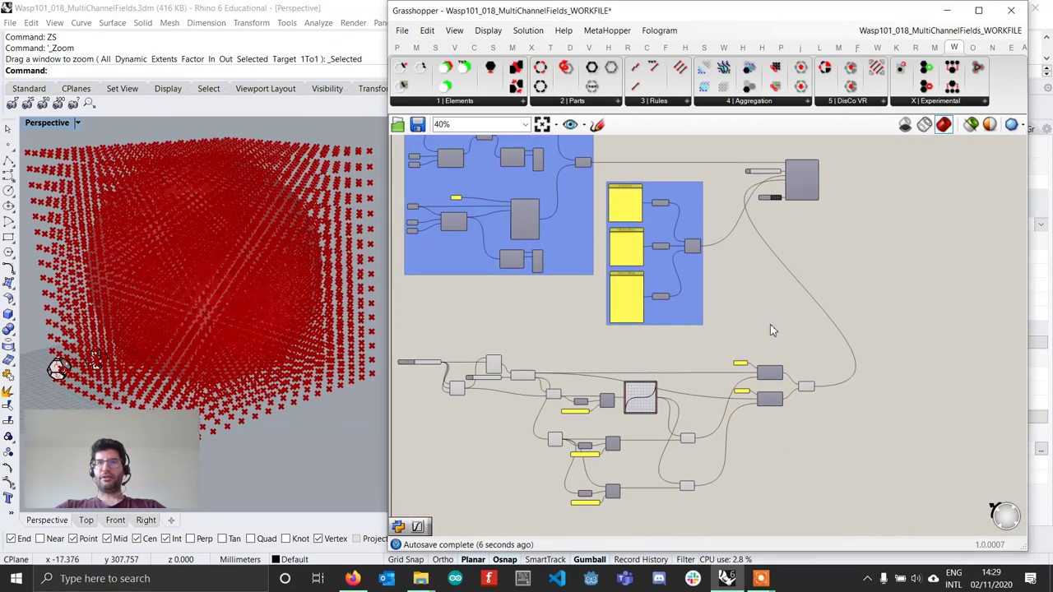
{"action": "left_click_drag", "start_coordinate": [876, 493], "coordinate": [466, 323]}
{"action": "right_click", "coordinate": [565, 321]}
{"action": "left_click", "coordinate": [599, 284]}
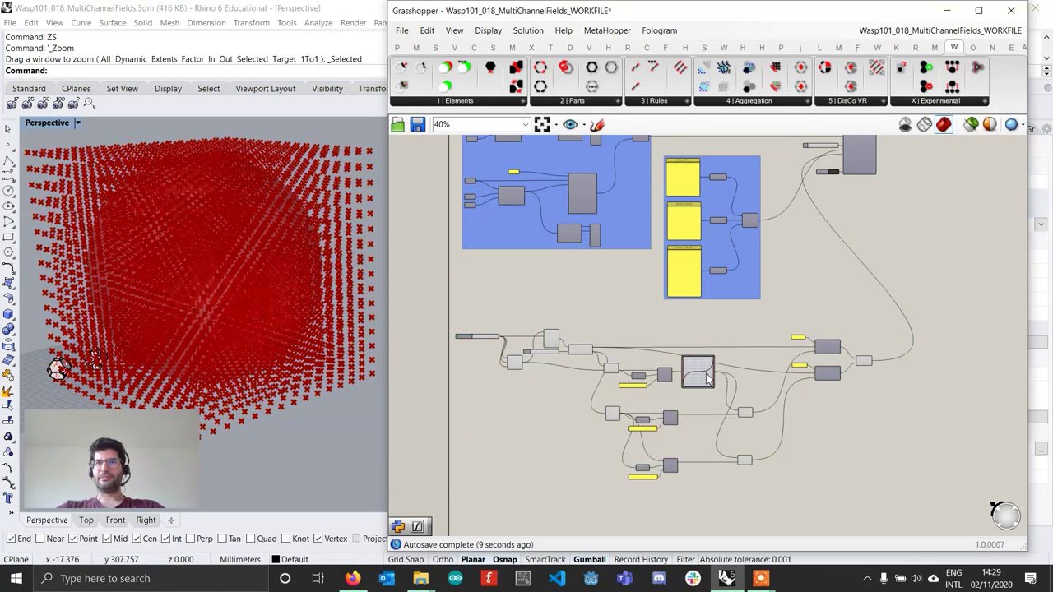
{"action": "left_click_drag", "start_coordinate": [761, 492], "coordinate": [448, 301]}
{"action": "right_click", "coordinate": [560, 311]}
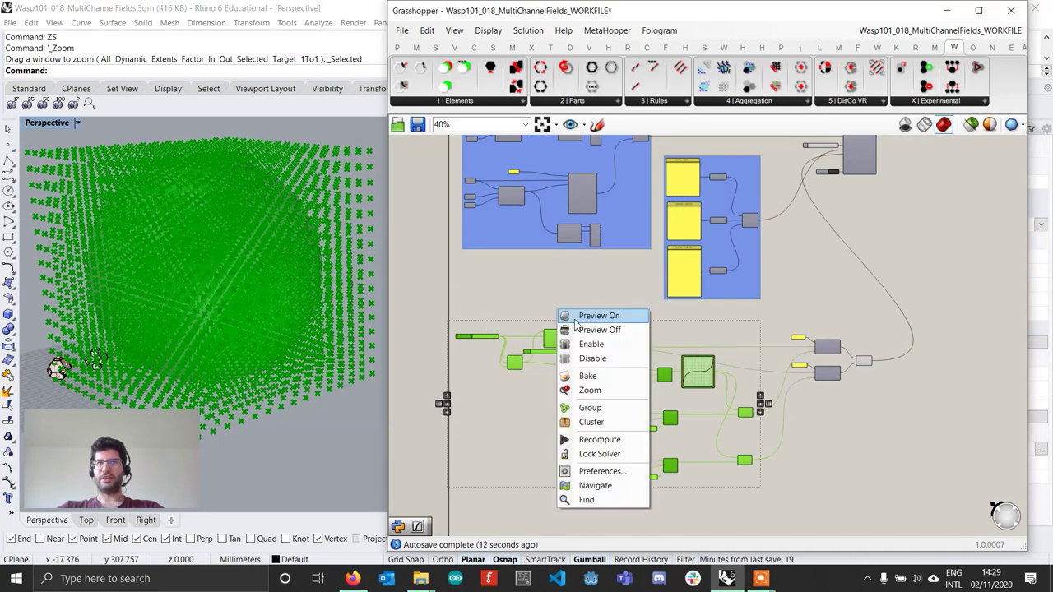
{"action": "left_click", "coordinate": [581, 330]}
{"action": "left_click", "coordinate": [727, 302]}
{"action": "right_click_drag", "start_coordinate": [807, 269], "coordinate": [761, 304]}
{"action": "scroll", "coordinate": [762, 310], "scroll_direction": "up", "scroll_amount": 3}
{"action": "scroll", "coordinate": [777, 345], "scroll_direction": "down", "scroll_amount": 3}
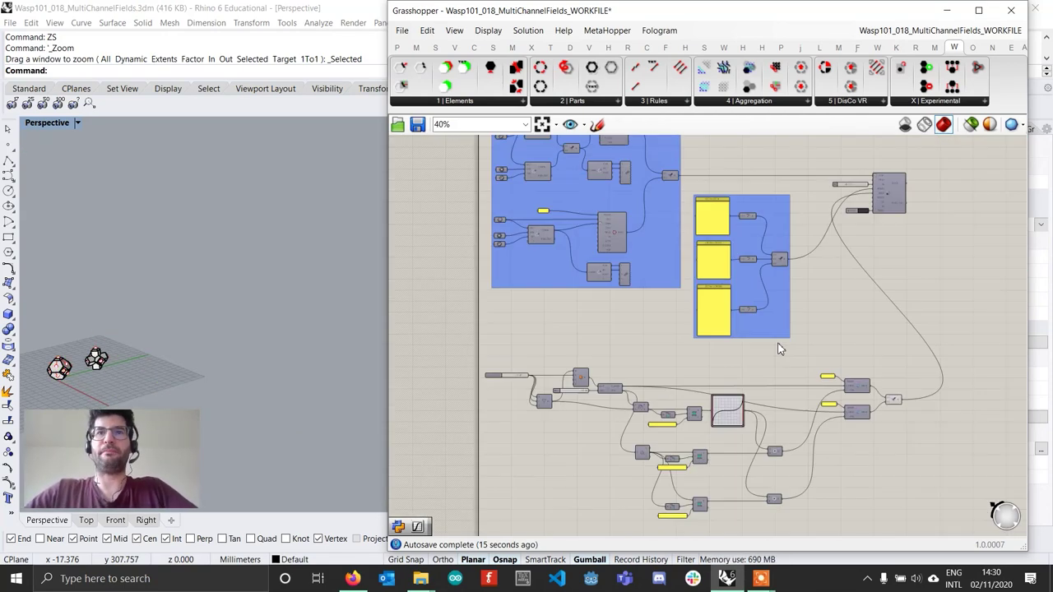
- Add a Face Boundaries component above Wasp_Field Points and connect Mesh Sphere's M output to its M input
{"action": "scroll", "coordinate": [551, 409], "scroll_direction": "up", "scroll_amount": 3}
{"action": "scroll", "coordinate": [551, 409], "scroll_direction": "up", "scroll_amount": 3}
{"action": "double_click", "coordinate": [630, 344]}
{"action": "type", "text": "f"}
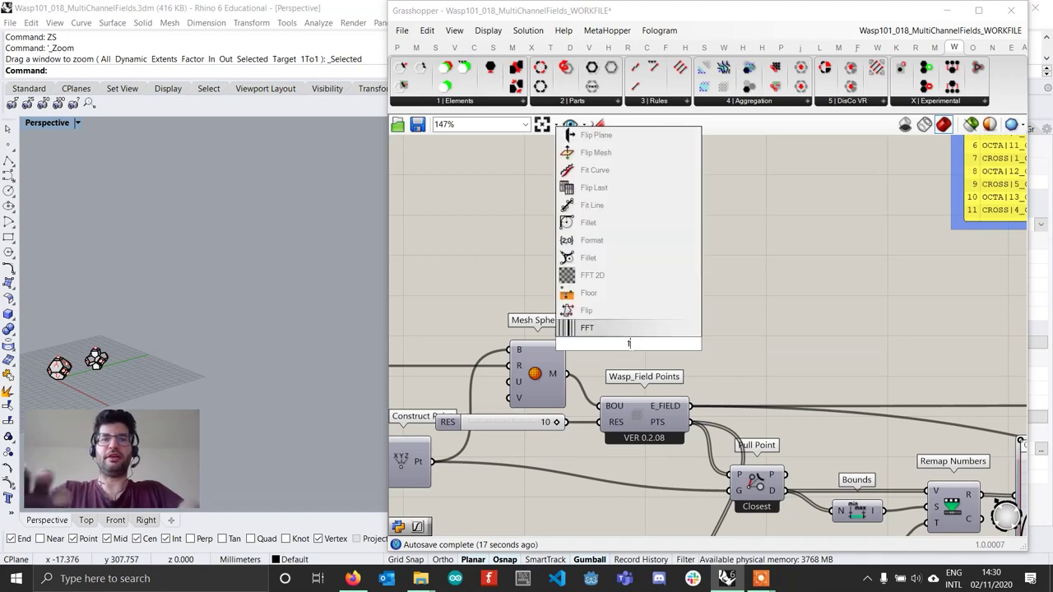
{"action": "type", "text": "acebound"}
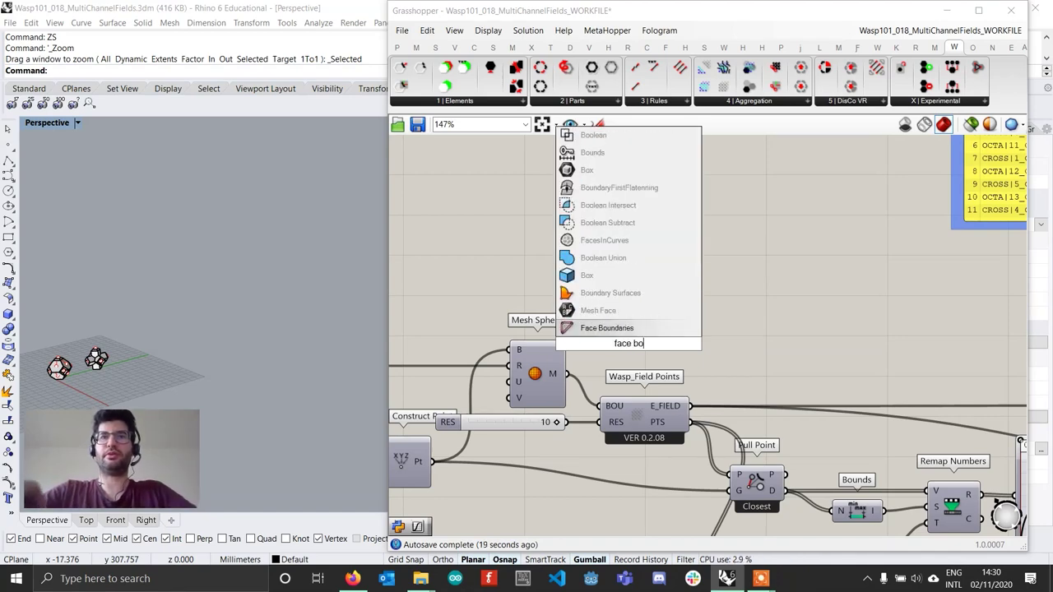
{"action": "key", "text": "Return"}
{"action": "left_click_drag", "start_coordinate": [597, 350], "coordinate": [602, 349]}
{"action": "left_click_drag", "start_coordinate": [619, 349], "coordinate": [649, 329]}
{"action": "left_click", "coordinate": [602, 292]}
{"action": "right_click_drag", "start_coordinate": [257, 261], "coordinate": [271, 321]}
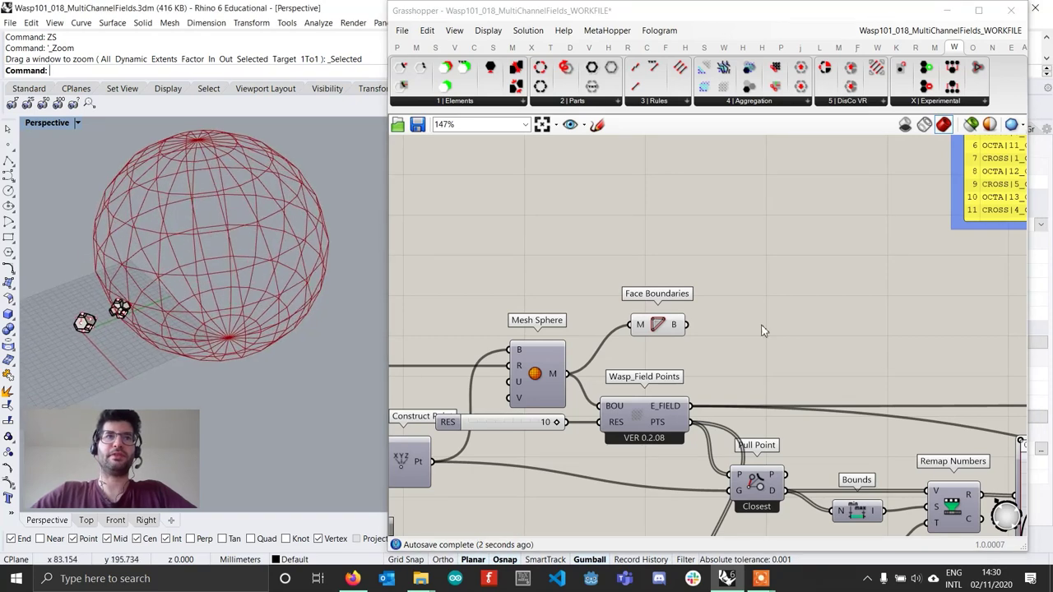
- Add Wasp_Get Part Geometry, connect it to the field-driven aggregation's PART_OUT output, and reset the aggregation
{"action": "scroll", "coordinate": [761, 329], "scroll_direction": "down", "scroll_amount": 5}
{"action": "scroll", "coordinate": [650, 247], "scroll_direction": "up", "scroll_amount": 4}
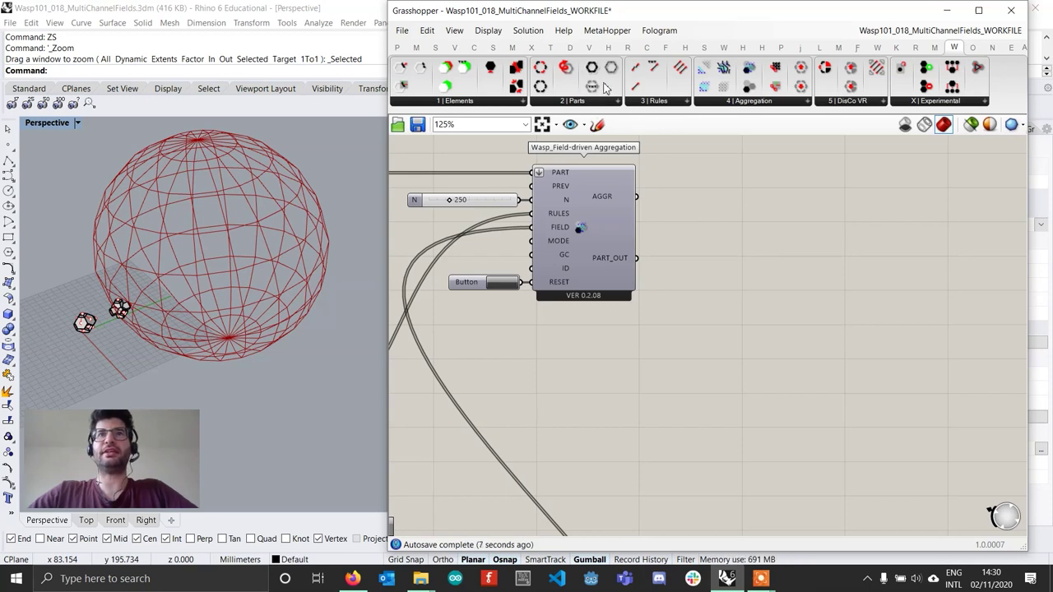
{"action": "left_click_drag", "start_coordinate": [611, 73], "coordinate": [733, 267]}
{"action": "scroll", "coordinate": [235, 254], "scroll_direction": "up", "scroll_amount": 8}
{"action": "right_click_drag", "start_coordinate": [235, 254], "coordinate": [339, 248]}
{"action": "left_click", "coordinate": [512, 291]}
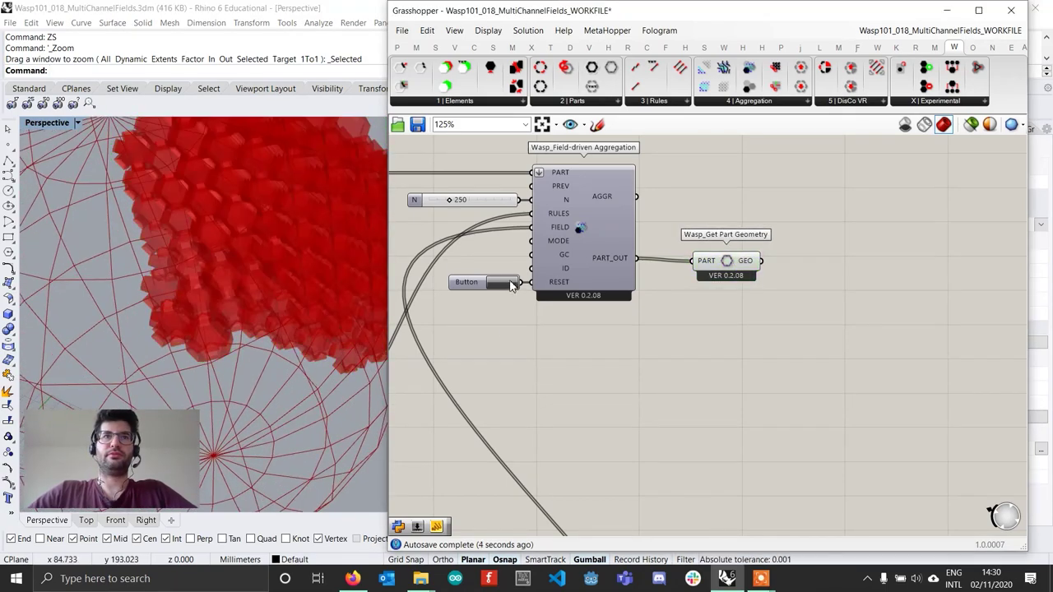
{"action": "right_click_drag", "start_coordinate": [181, 317], "coordinate": [222, 271]}
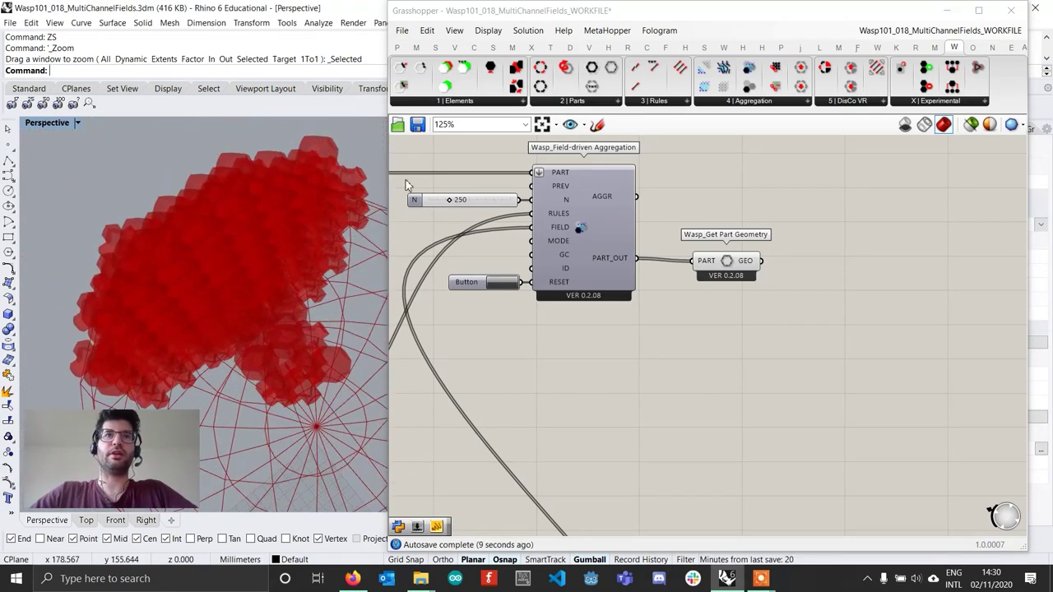
- Set the aggregation's N slider to 620 and inspect the resulting parts within the sphere
{"action": "left_click", "coordinate": [456, 200]}
{"action": "left_click_drag", "start_coordinate": [457, 201], "coordinate": [475, 204]}
{"action": "right_click_drag", "start_coordinate": [250, 290], "coordinate": [265, 330]}
{"action": "scroll", "coordinate": [265, 331], "scroll_direction": "down", "scroll_amount": 5}
{"action": "scroll", "coordinate": [264, 336], "scroll_direction": "up", "scroll_amount": 5}
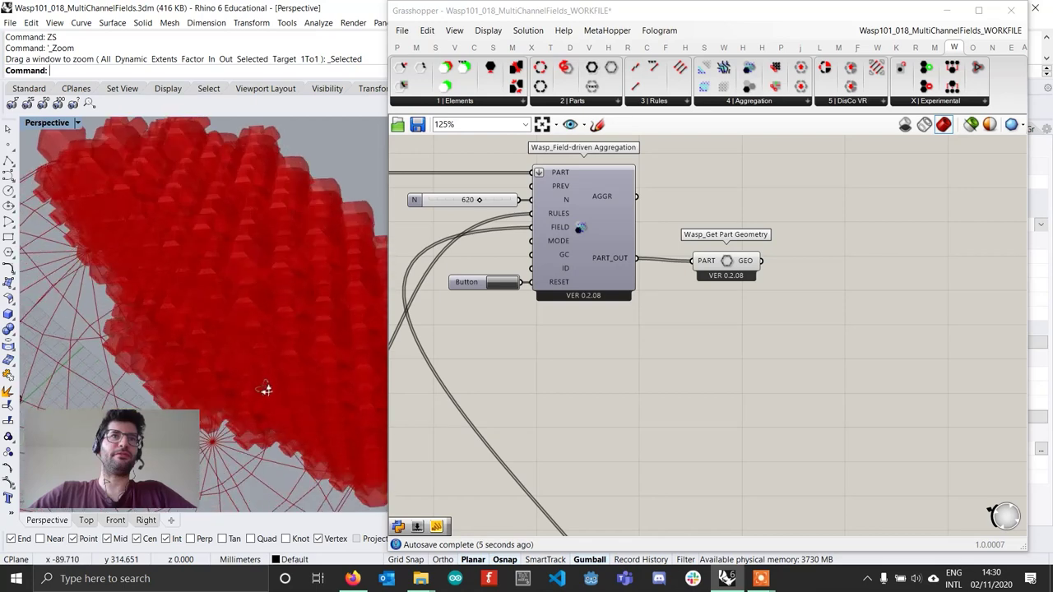
{"action": "right_click_drag", "start_coordinate": [217, 400], "coordinate": [346, 327]}
- Replace Wasp_Get Part Geometry with a Wasp_Filter Parts by Name component whose PART input is fed by the aggregation's PART_OUT
{"action": "left_click", "coordinate": [727, 274]}
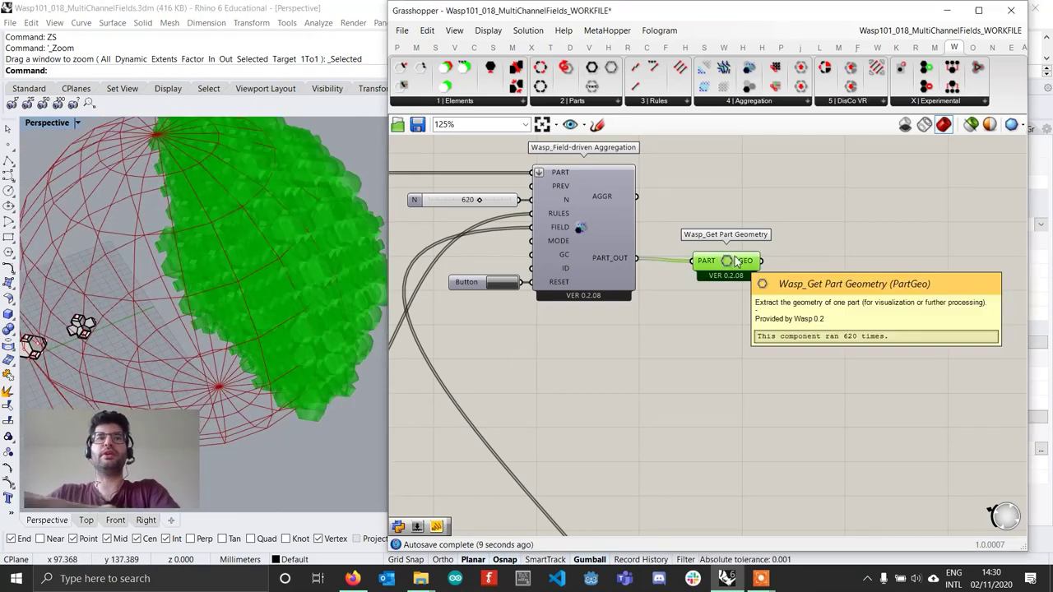
{"action": "key", "text": "Delete"}
{"action": "left_click", "coordinate": [573, 100]}
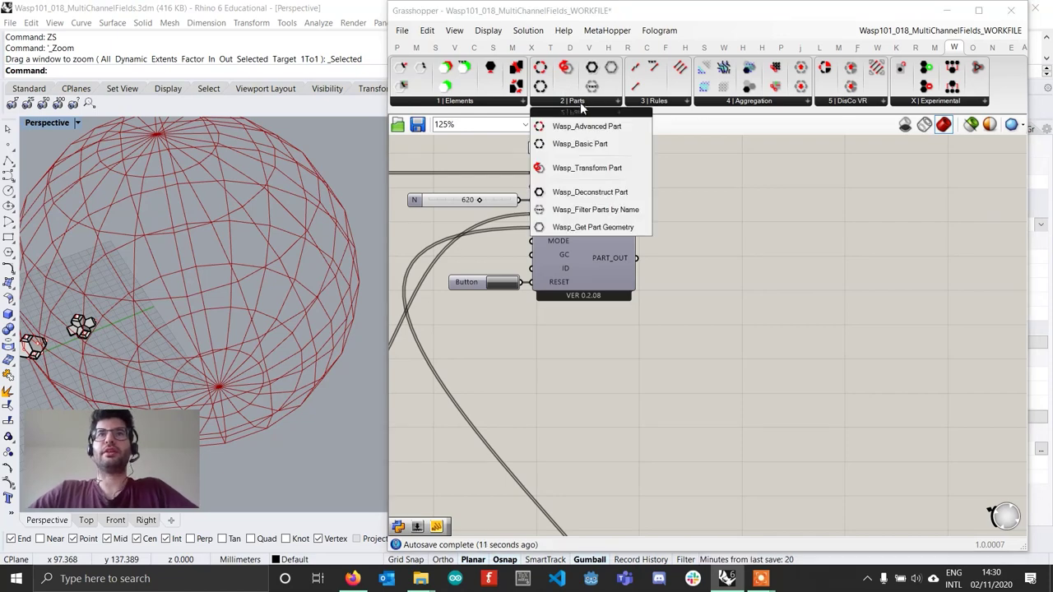
{"action": "left_click", "coordinate": [592, 224]}
{"action": "left_click", "coordinate": [760, 273]}
{"action": "scroll", "coordinate": [683, 278], "scroll_direction": "up", "scroll_amount": 1}
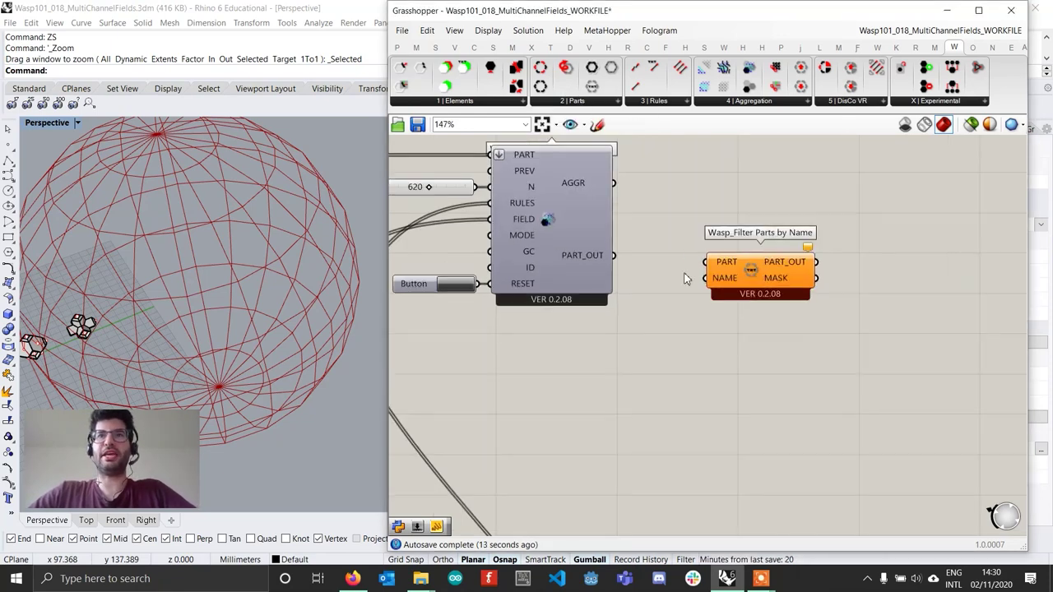
{"action": "left_click_drag", "start_coordinate": [614, 255], "coordinate": [811, 270]}
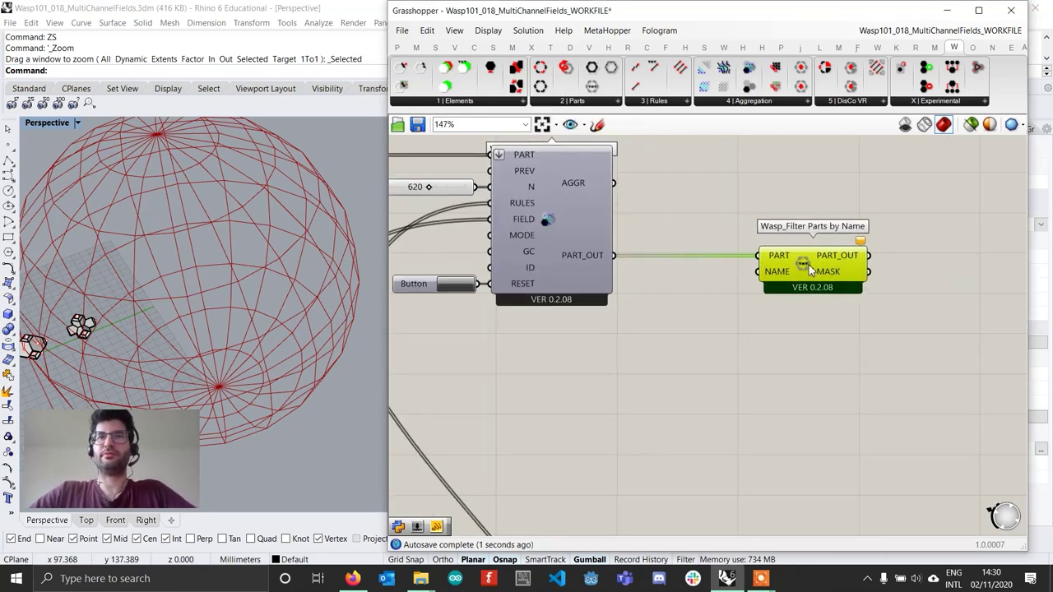
- Add a panel containing OCTA and connect it to the NAME input of Wasp_Filter Parts by Name
{"action": "double_click", "coordinate": [711, 306]}
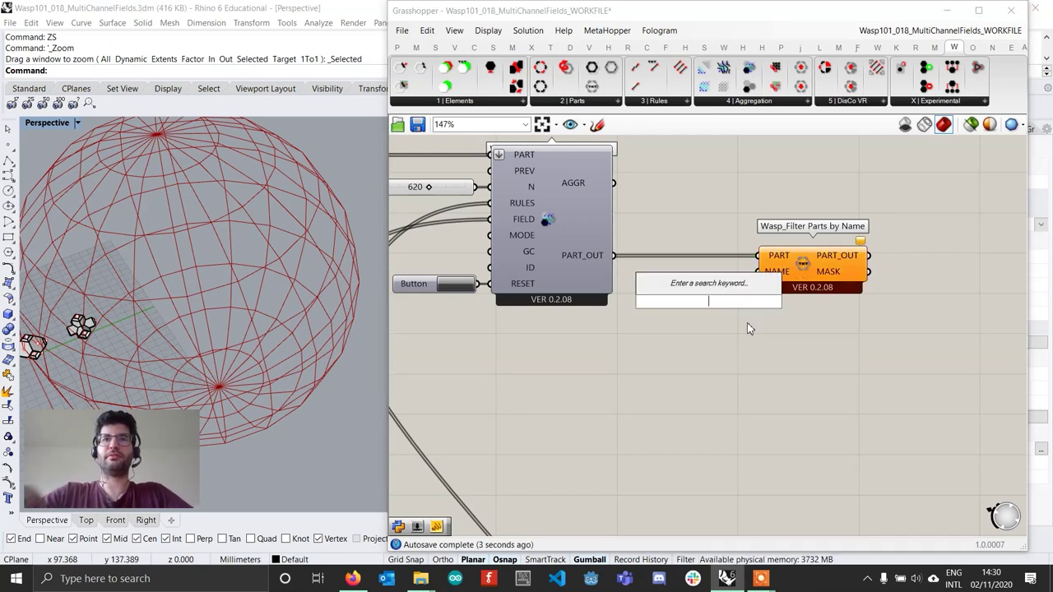
{"action": "type", "text": "OCTA"}
{"action": "key", "text": "BackSpace"}
{"action": "key", "text": "BackSpace"}
{"action": "key", "text": "BackSpace"}
{"action": "key", "text": "BackSpace"}
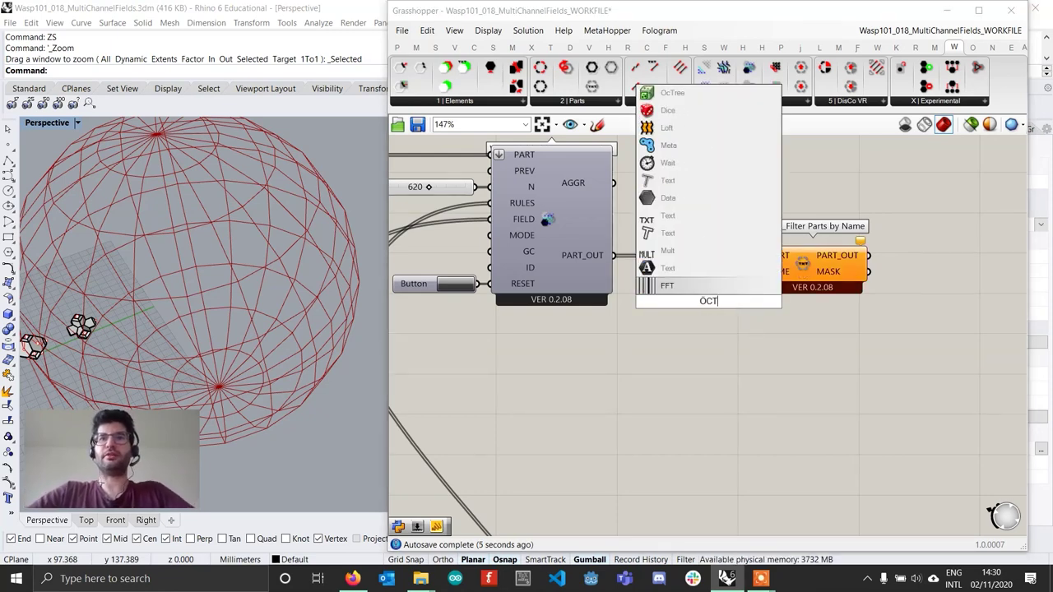
{"action": "type", "text": "\"OCTA"}
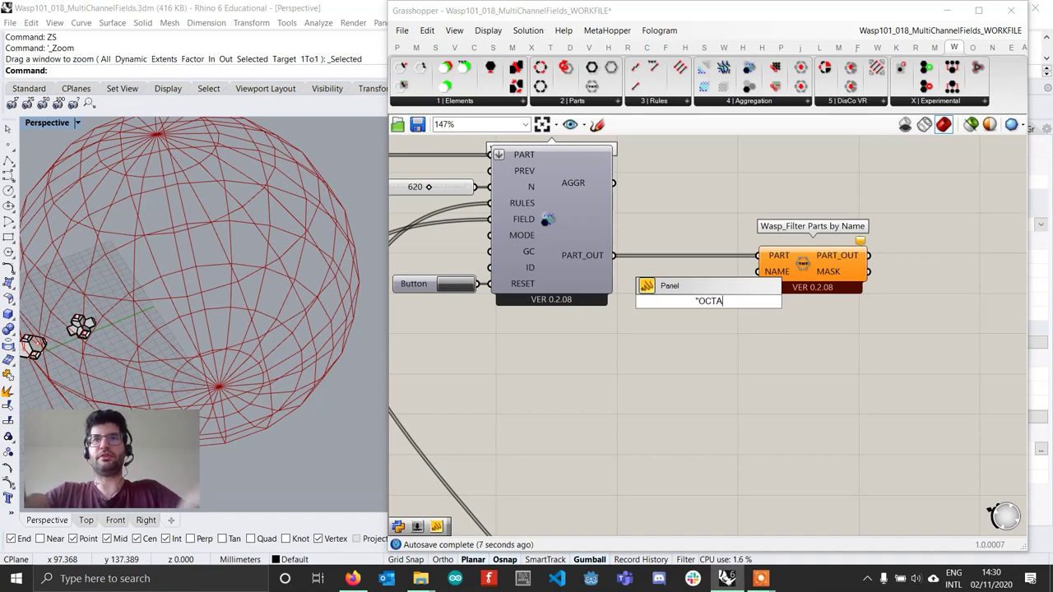
{"action": "key", "text": "Return"}
{"action": "left_click_drag", "start_coordinate": [729, 301], "coordinate": [758, 271]}
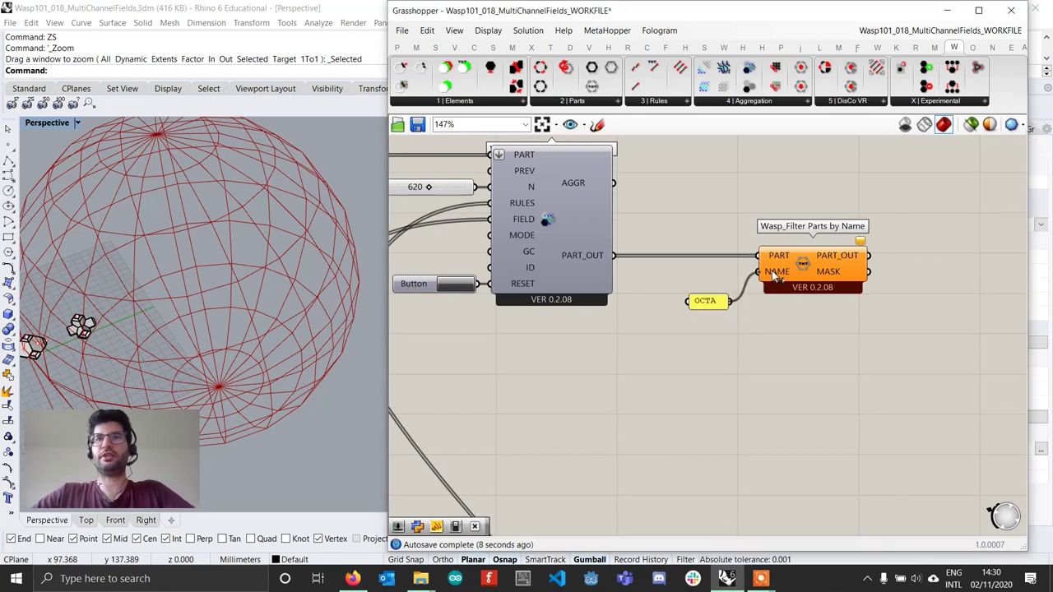
{"action": "left_click", "coordinate": [707, 302]}
- Add a Wasp_Get Part Geometry component and connect the filter's PART_OUT output to its PART input
{"action": "right_click_drag", "start_coordinate": [708, 303], "coordinate": [636, 308]}
{"action": "left_click_drag", "start_coordinate": [601, 93], "coordinate": [853, 282]}
{"action": "left_click_drag", "start_coordinate": [890, 286], "coordinate": [875, 265]}
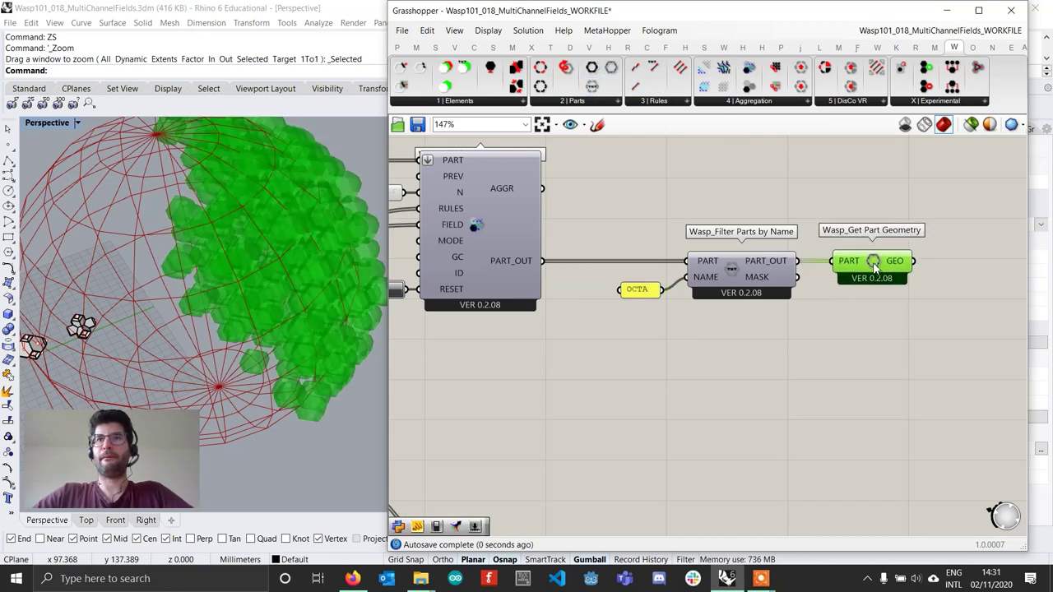
{"action": "right_click_drag", "start_coordinate": [919, 313], "coordinate": [799, 321]}
{"action": "left_click", "coordinate": [802, 320]}
- Add a Custom Preview component and connect Wasp_Get Part Geometry's GEO output to its G input
{"action": "double_click", "coordinate": [854, 300]}
{"action": "type", "text": "custom pre"}
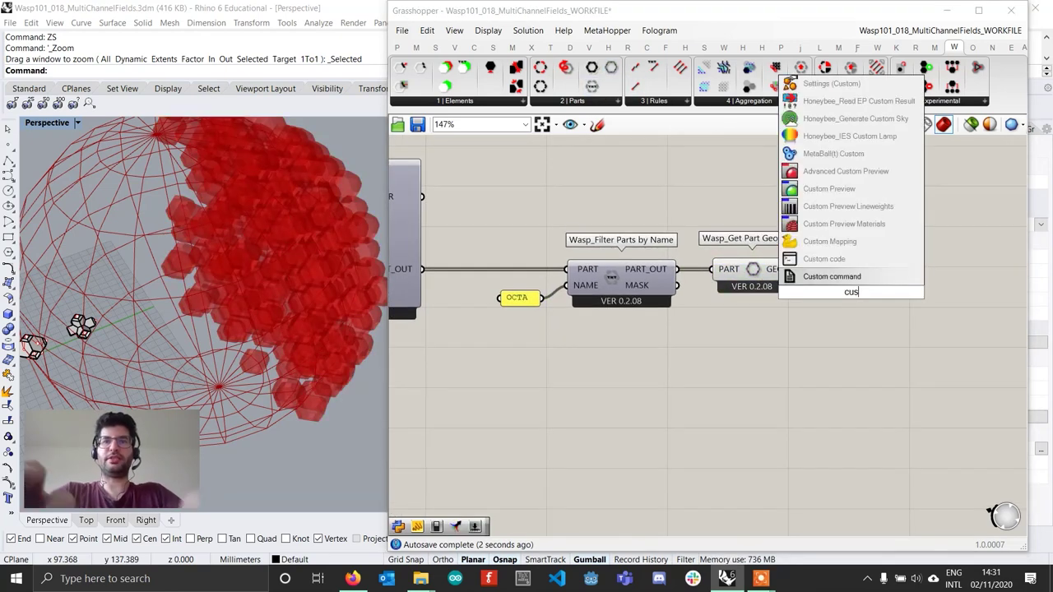
{"action": "key", "text": "Up"}
{"action": "key", "text": "Up"}
{"action": "key", "text": "Return"}
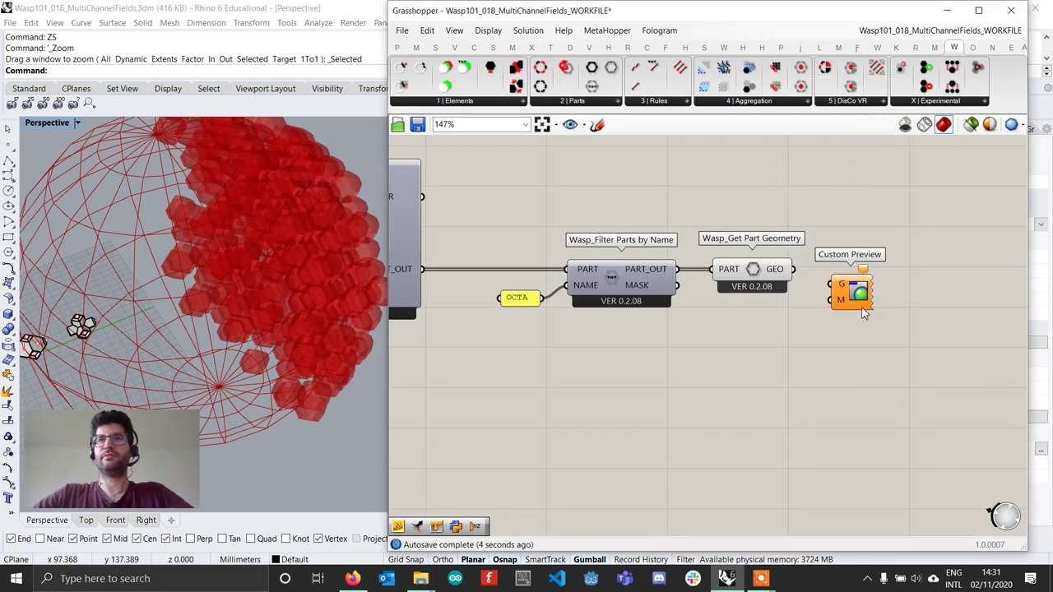
{"action": "left_click_drag", "start_coordinate": [852, 292], "coordinate": [895, 277]}
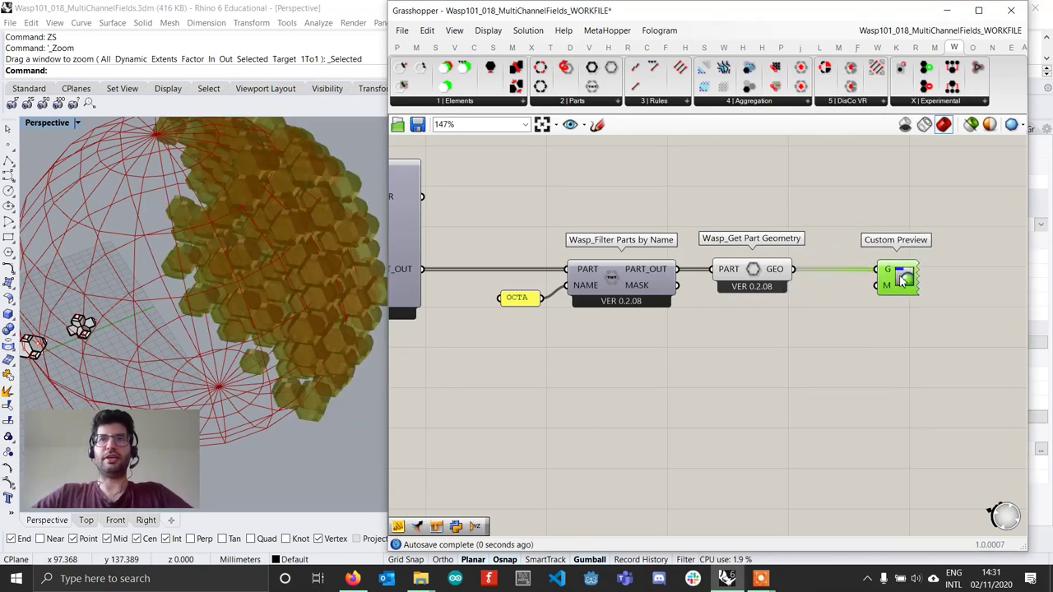
- Add a Colour Swatch component and connect it to the M input of Custom Preview
{"action": "double_click", "coordinate": [814, 325]}
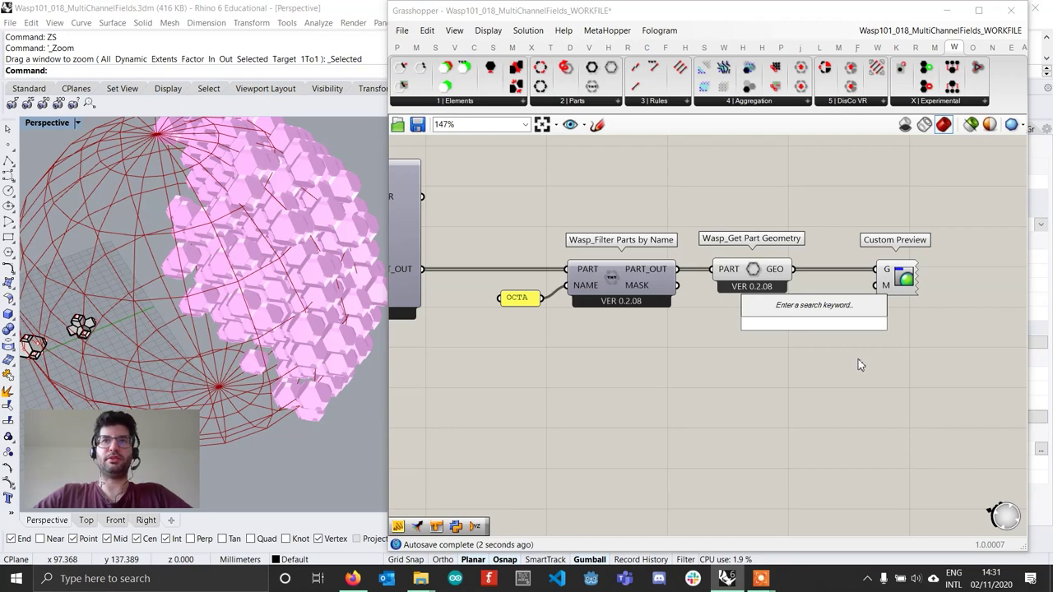
{"action": "type", "text": "sw"}
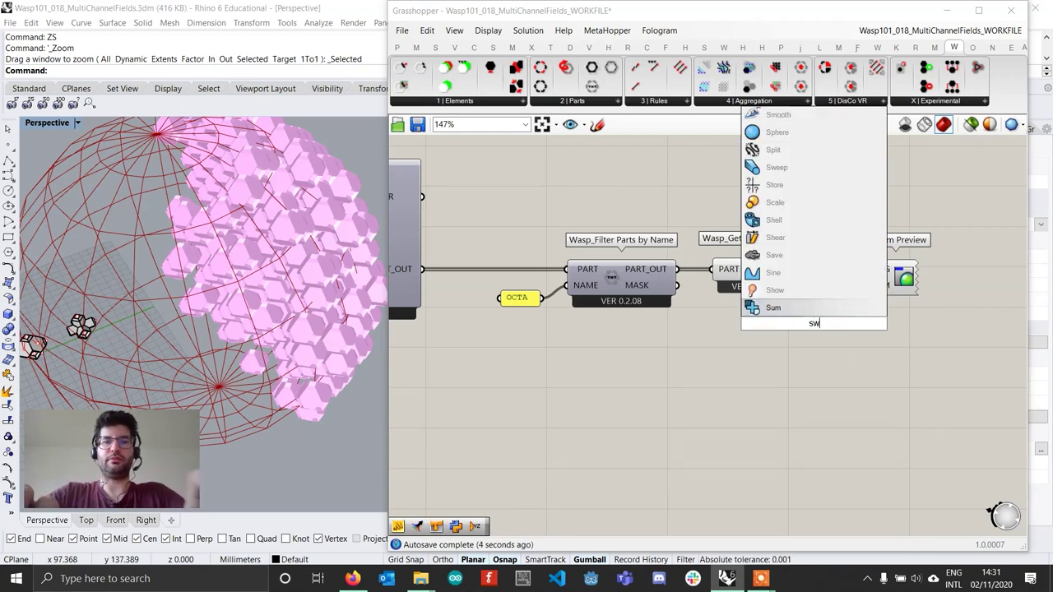
{"action": "key", "text": "Up"}
{"action": "key", "text": "Up"}
{"action": "key", "text": "Up"}
{"action": "key", "text": "Up"}
{"action": "key", "text": "Return"}
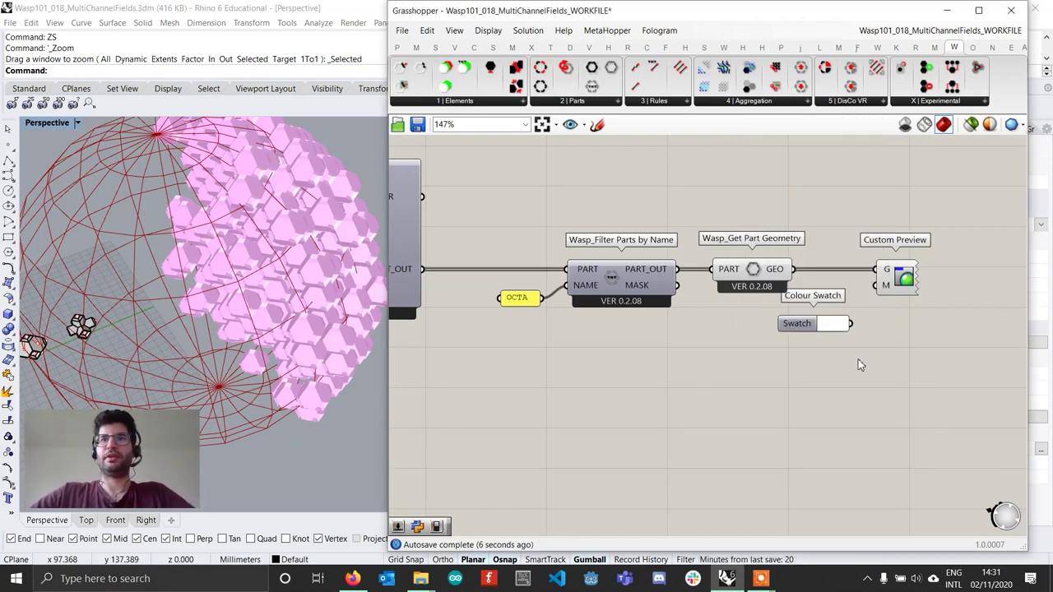
{"action": "left_click_drag", "start_coordinate": [850, 324], "coordinate": [876, 285]}
- Set the Colour Swatch to green with hue 120°, saturation 100 and value 100
{"action": "left_click", "coordinate": [822, 326]}
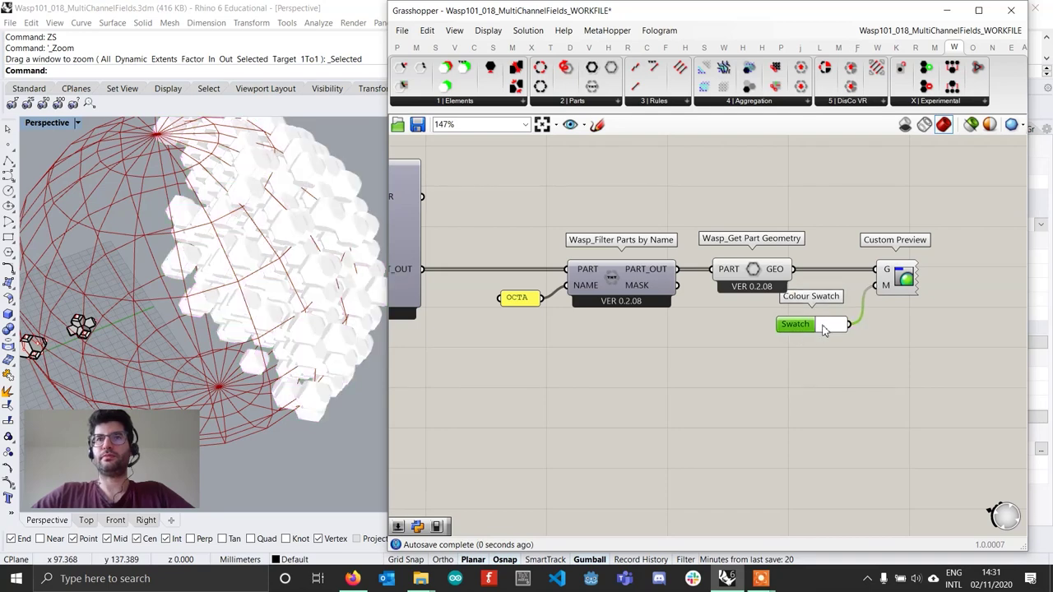
{"action": "left_click_drag", "start_coordinate": [880, 399], "coordinate": [833, 364]}
{"action": "left_click_drag", "start_coordinate": [866, 468], "coordinate": [886, 475]}
{"action": "left_click", "coordinate": [622, 361]}
{"action": "left_click", "coordinate": [829, 324]}
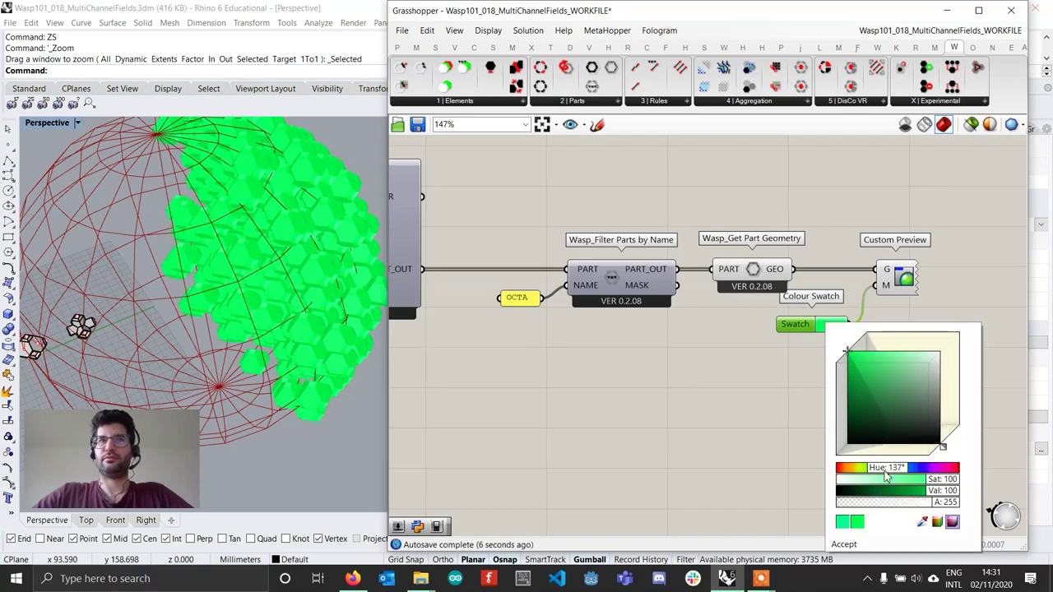
{"action": "left_click", "coordinate": [886, 469]}
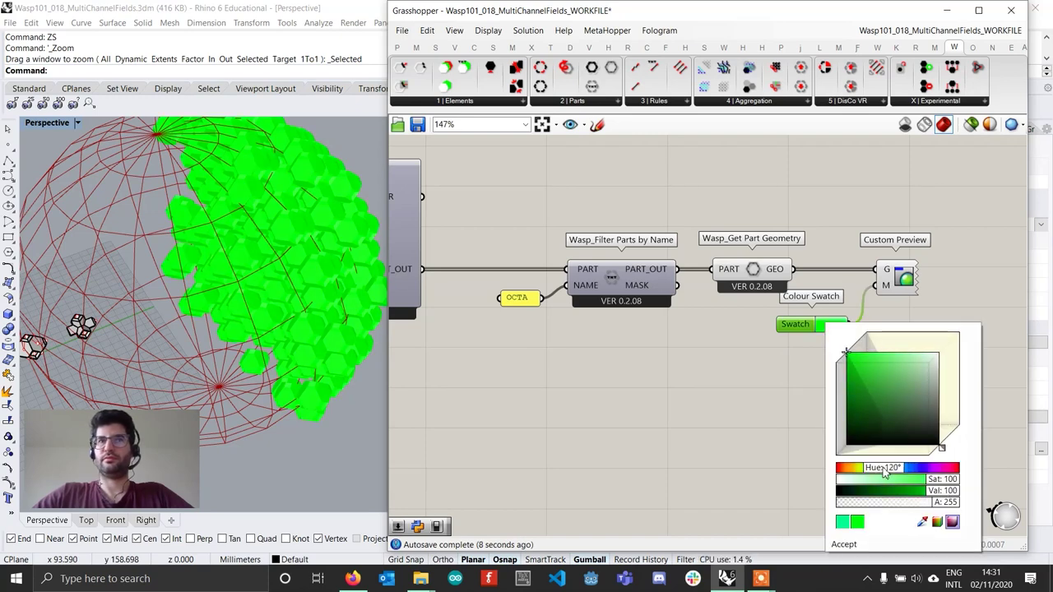
- Switch the Perspective viewport's display mode to Wireframe
{"action": "left_click", "coordinate": [42, 125]}
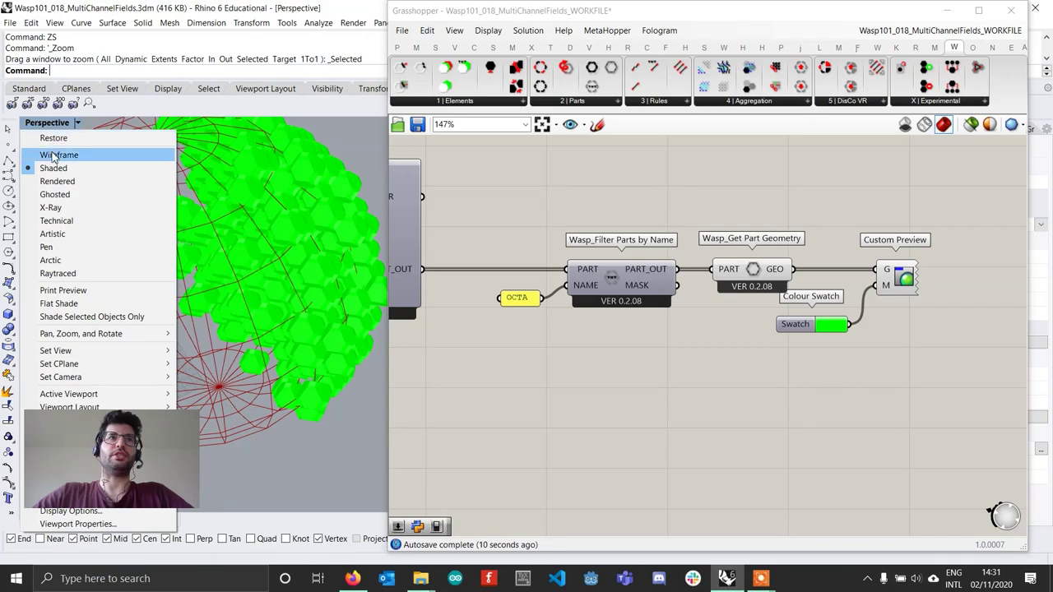
{"action": "left_click", "coordinate": [58, 154]}
{"action": "scroll", "coordinate": [280, 296], "scroll_direction": "up", "scroll_amount": 5}
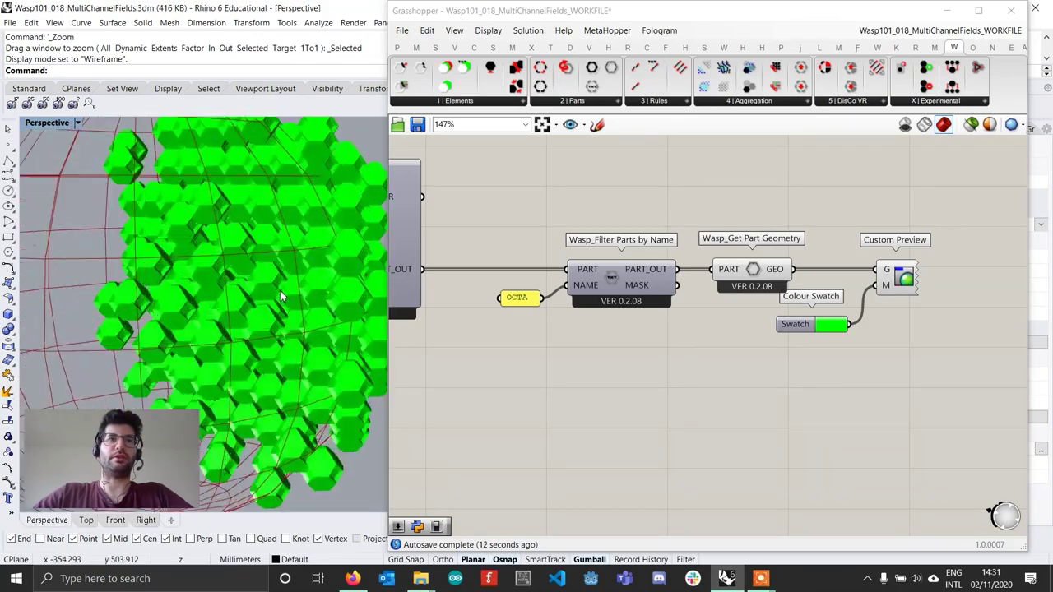
{"action": "scroll", "coordinate": [279, 296], "scroll_direction": "up", "scroll_amount": 2}
{"action": "scroll", "coordinate": [284, 297], "scroll_direction": "down", "scroll_amount": 10}
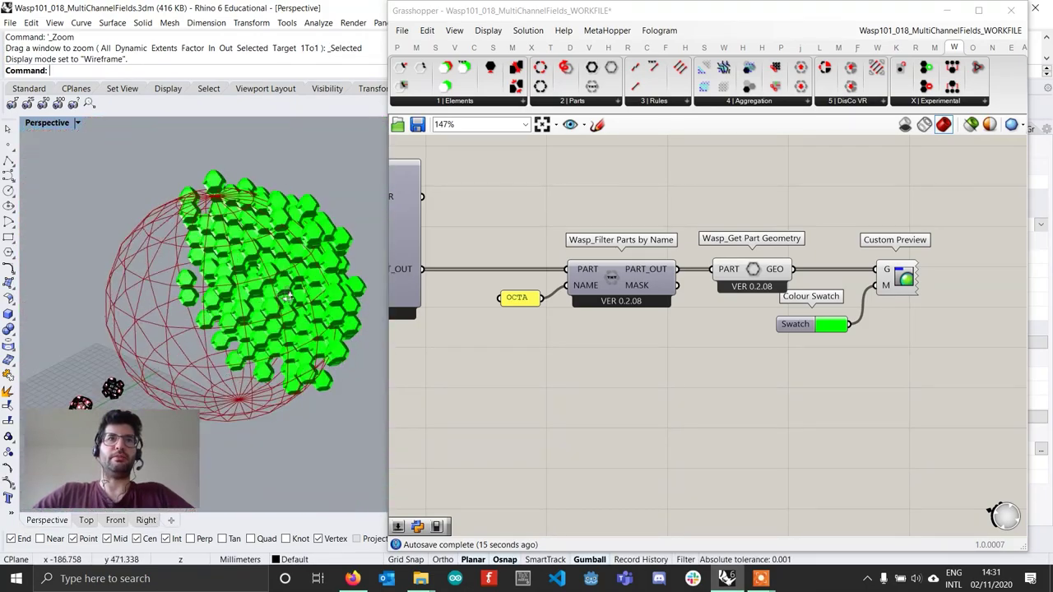
- Duplicate the OCTA panel, name filter, part geometry, swatch and preview components below the originals, keeping the aggregation's PART_OUT connection
{"action": "left_click", "coordinate": [891, 367]}
{"action": "left_click_drag", "start_coordinate": [949, 362], "coordinate": [505, 230]}
{"action": "left_click_drag", "start_coordinate": [610, 272], "coordinate": [615, 380]}
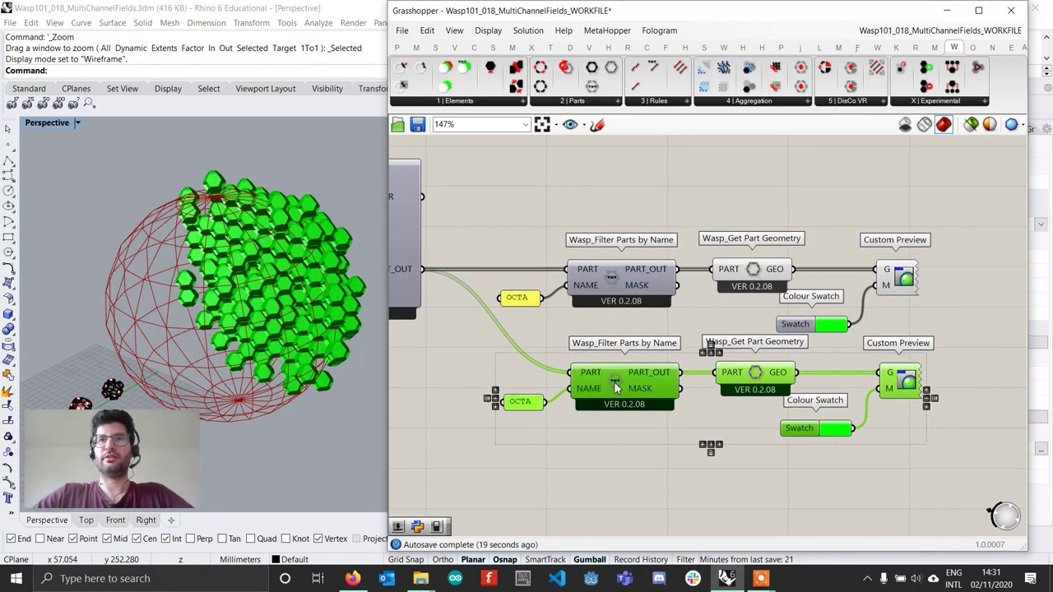
- Turn off the preview of both Wasp_Get Part Geometry components
{"action": "left_click_drag", "start_coordinate": [772, 448], "coordinate": [681, 201]}
{"action": "right_click", "coordinate": [681, 201]}
{"action": "left_click", "coordinate": [707, 222]}
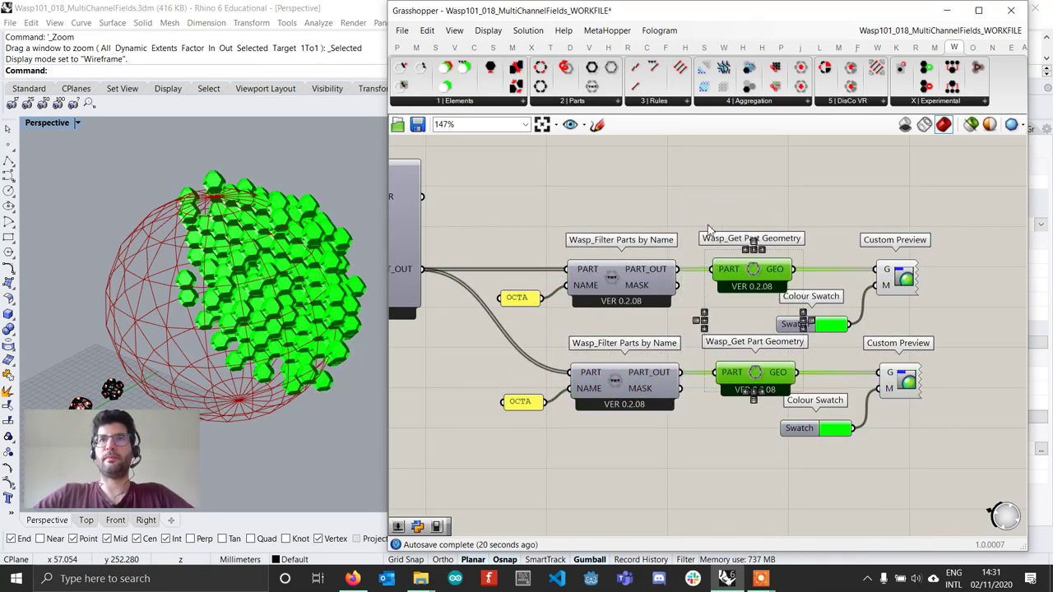
- Change the text of the duplicated name panel to CROSS
{"action": "double_click", "coordinate": [520, 401]}
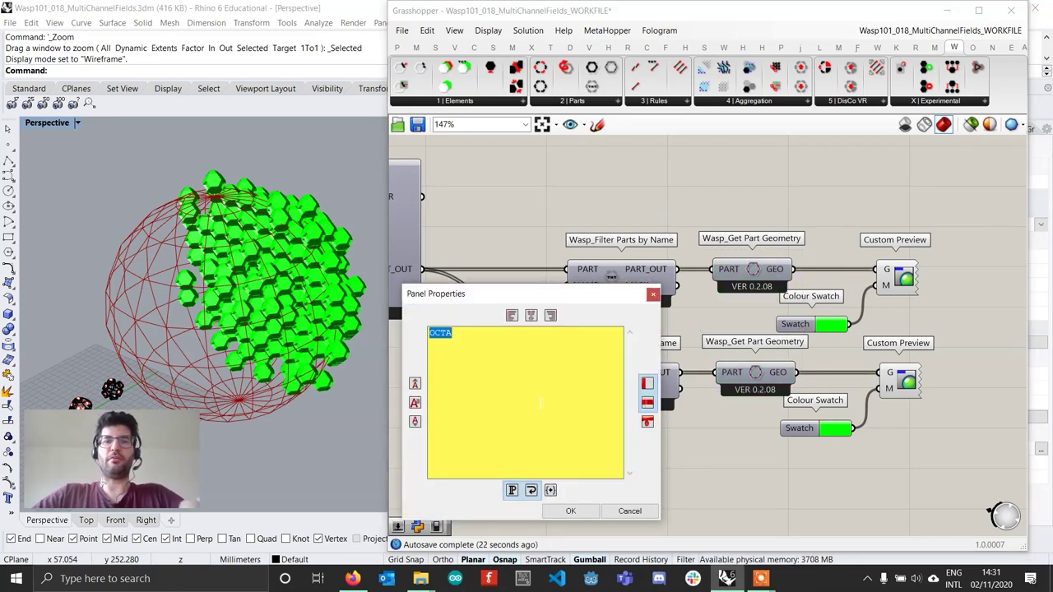
{"action": "type", "text": "SROSS"}
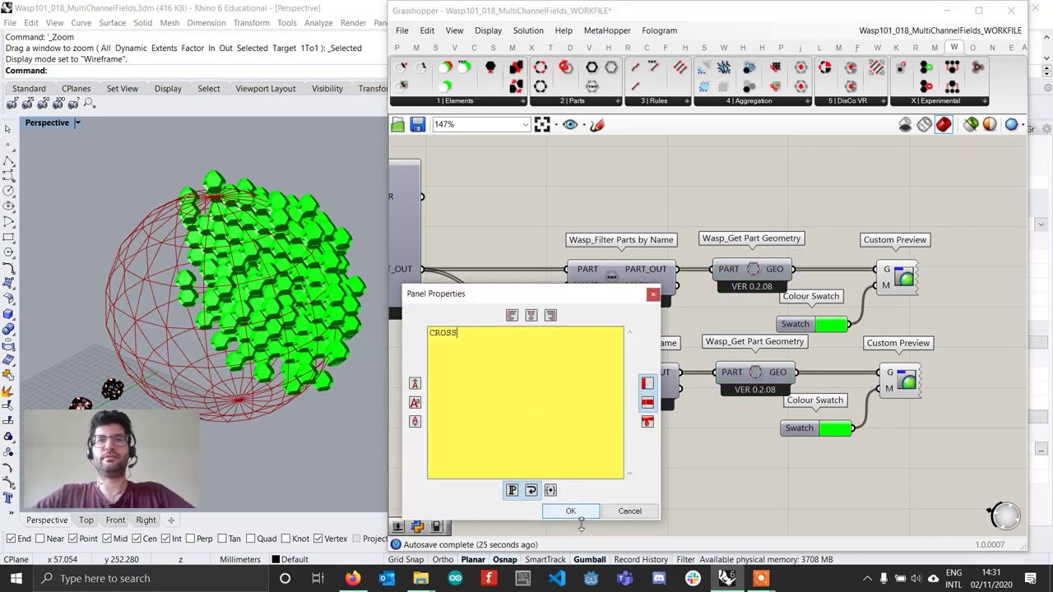
{"action": "left_click", "coordinate": [570, 511]}
- Set the CROSS parts' swatch to hue 77° and darken the OCTA parts' green swatch to value 81
{"action": "left_click", "coordinate": [839, 429]}
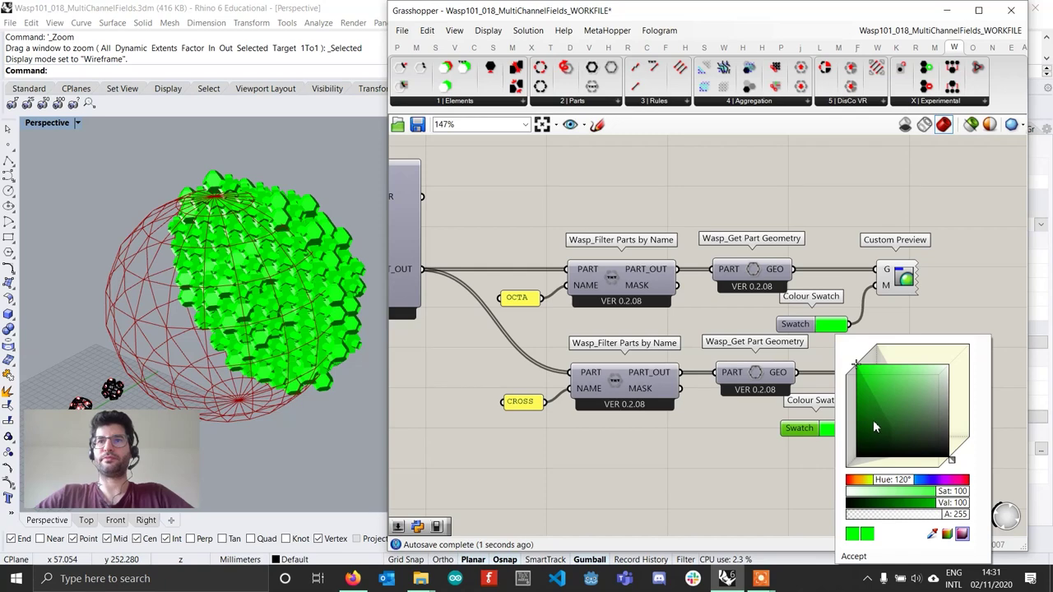
{"action": "mouse_move", "coordinate": [903, 486]}
{"action": "left_mouse_down"}
{"action": "mouse_move", "coordinate": [877, 486]}
{"action": "mouse_move", "coordinate": [890, 486]}
{"action": "left_mouse_up"}
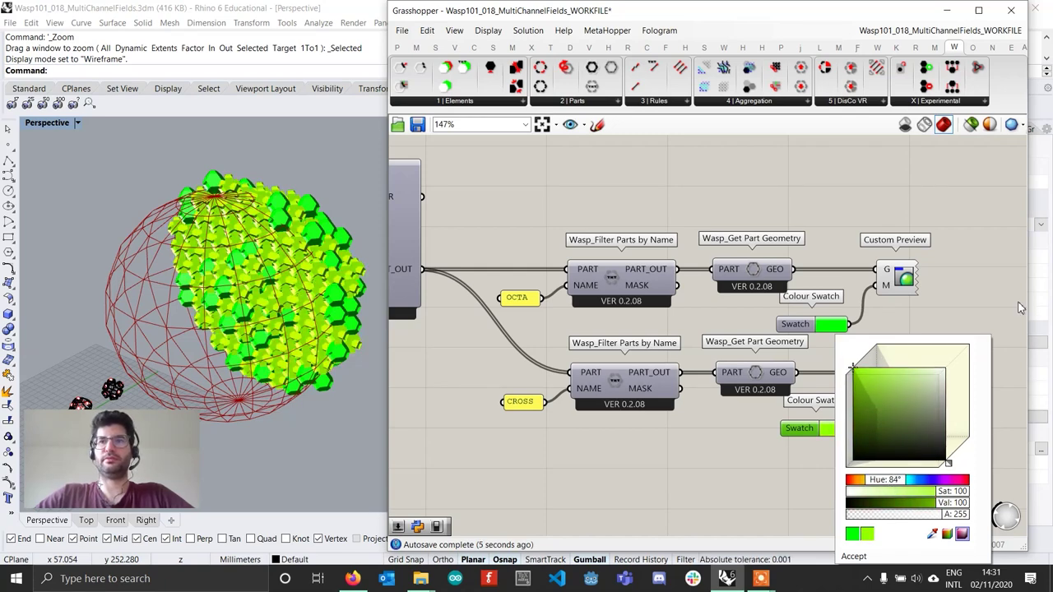
{"action": "left_click_drag", "start_coordinate": [899, 483], "coordinate": [895, 483]}
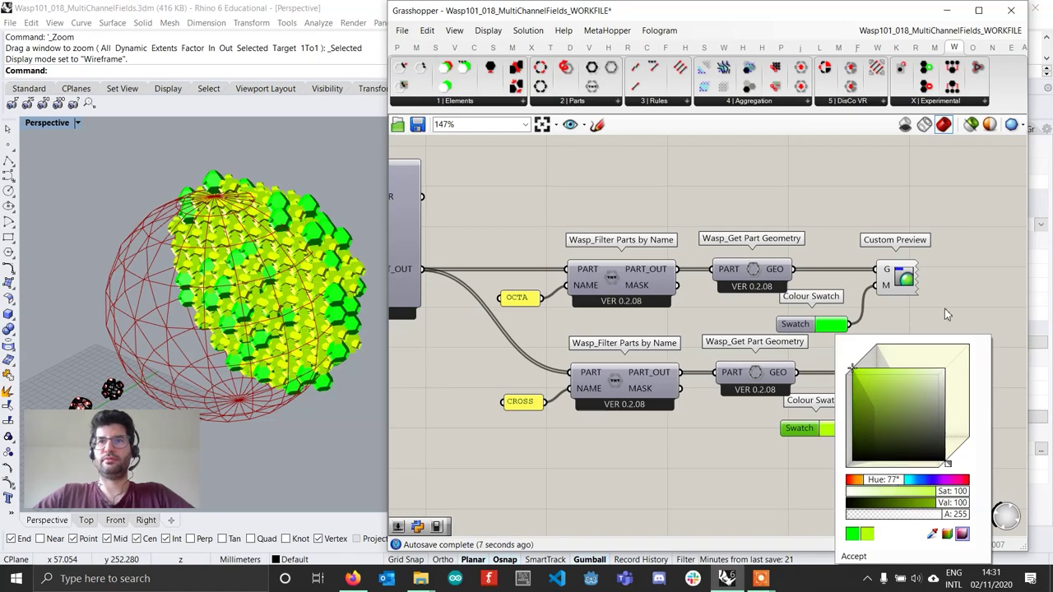
{"action": "left_click", "coordinate": [839, 326]}
{"action": "left_click_drag", "start_coordinate": [954, 497], "coordinate": [936, 499]}
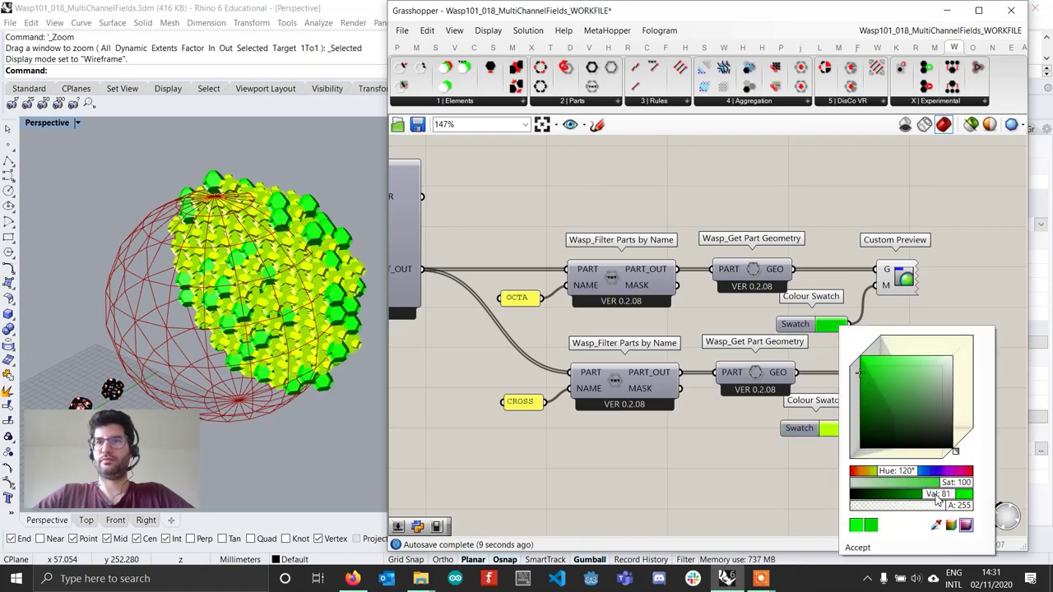
- Examine from several sides how the OCTA and CROSS parts are distributed in the coloured aggregation
{"action": "scroll", "coordinate": [359, 283], "scroll_direction": "up", "scroll_amount": 6}
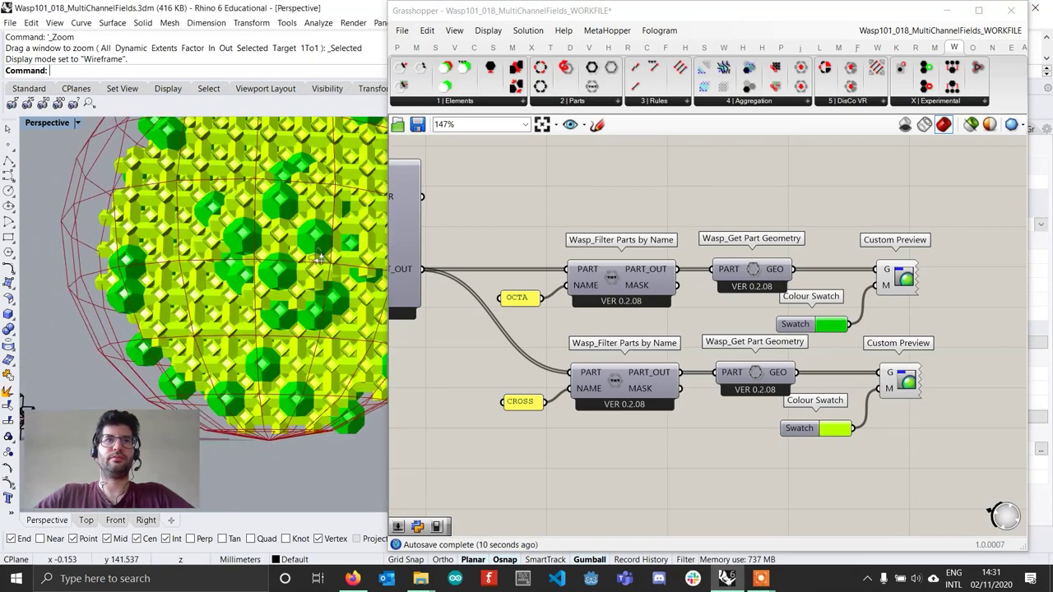
{"action": "scroll", "coordinate": [288, 292], "scroll_direction": "down", "scroll_amount": 3}
{"action": "right_click_drag", "start_coordinate": [359, 284], "coordinate": [306, 301], "text": "shift"}
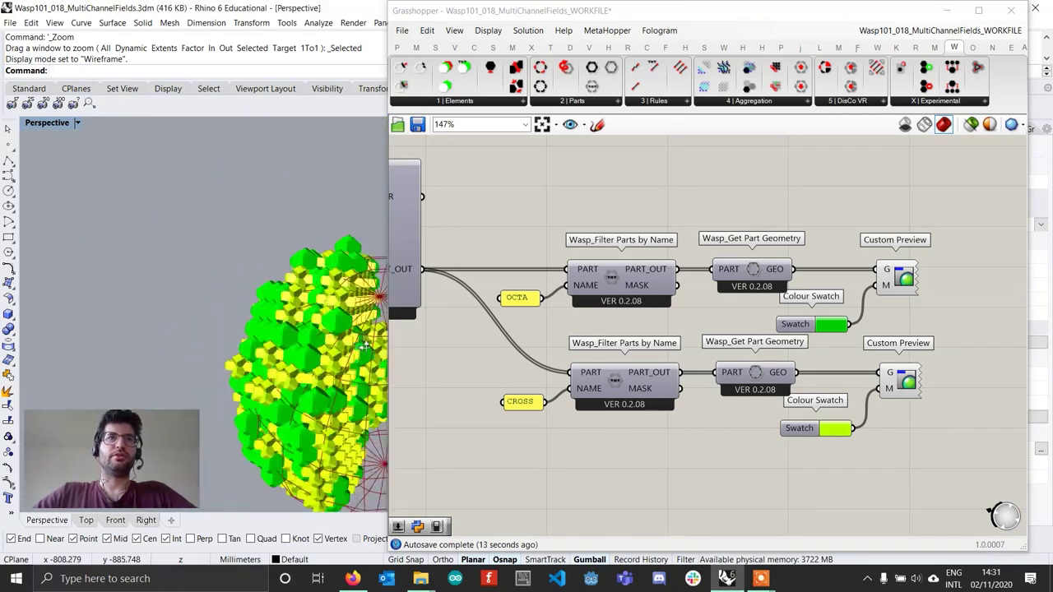
{"action": "scroll", "coordinate": [304, 301], "scroll_direction": "down", "scroll_amount": 6}
{"action": "scroll", "coordinate": [298, 317], "scroll_direction": "up", "scroll_amount": 6}
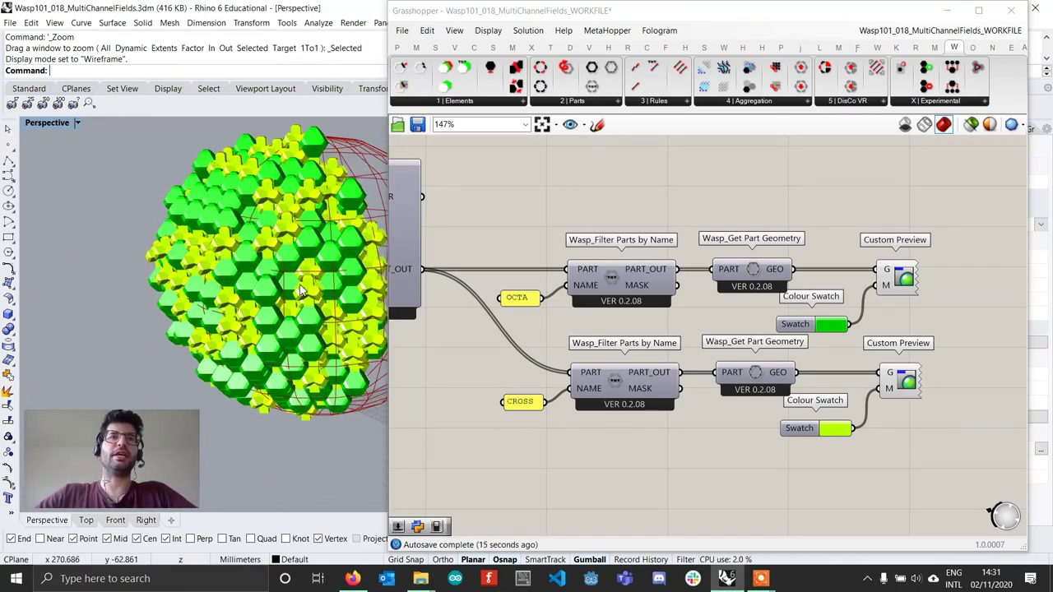
{"action": "scroll", "coordinate": [206, 305], "scroll_direction": "up", "scroll_amount": 8}
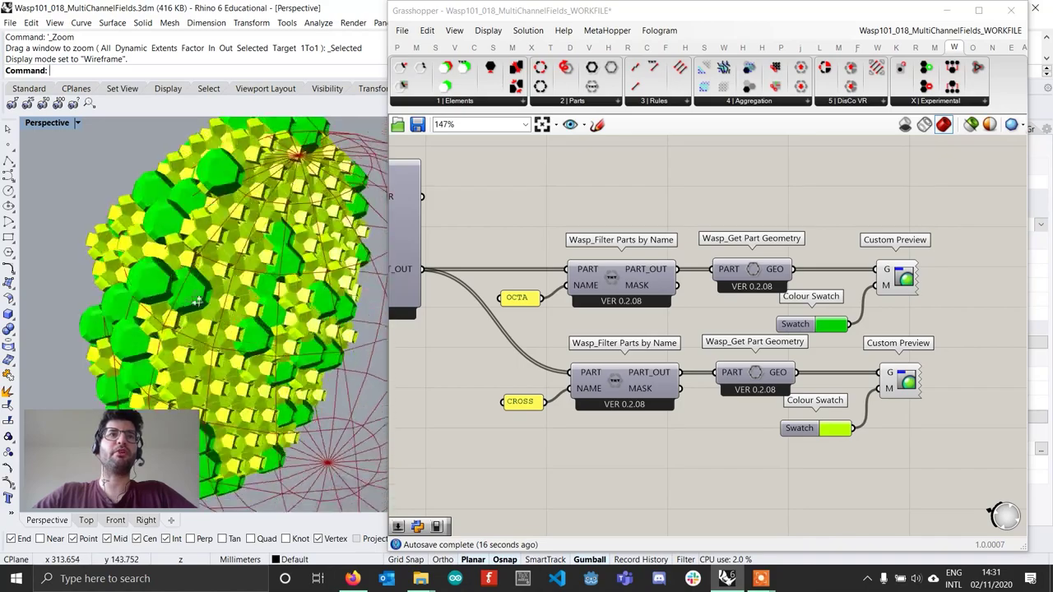
{"action": "right_click_drag", "start_coordinate": [162, 334], "coordinate": [217, 283]}
{"action": "scroll", "coordinate": [218, 283], "scroll_direction": "down", "scroll_amount": 10}
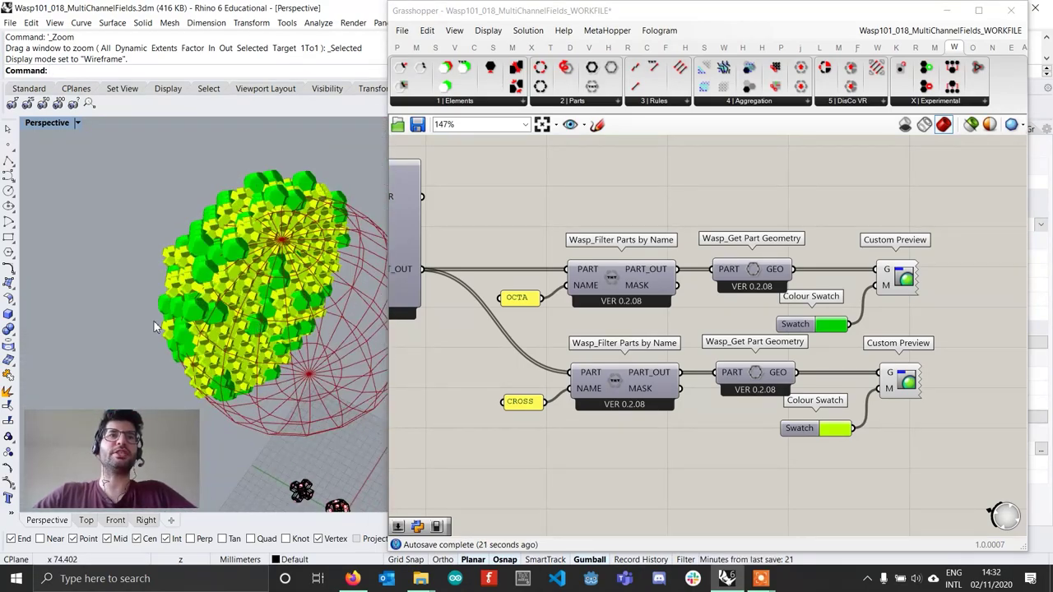
{"action": "right_click_drag", "start_coordinate": [123, 277], "coordinate": [234, 259]}
{"action": "scroll", "coordinate": [234, 258], "scroll_direction": "down", "scroll_amount": 3}
- Delete the blue group around the OCTA and CROSS part definitions while keeping its components
{"action": "scroll", "coordinate": [560, 369], "scroll_direction": "down", "scroll_amount": 1}
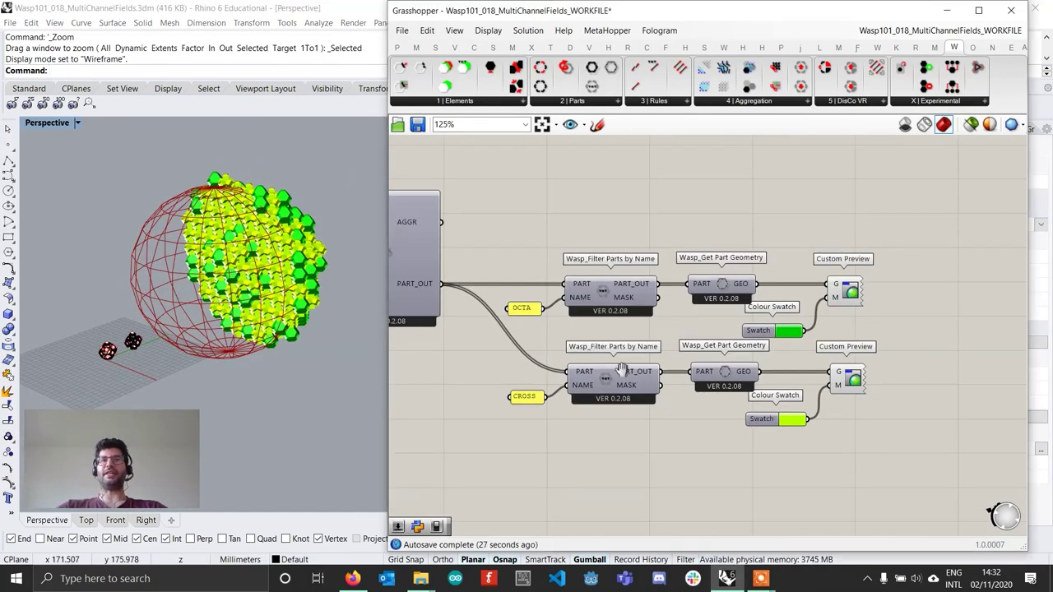
{"action": "right_click_drag", "start_coordinate": [620, 370], "coordinate": [904, 371]}
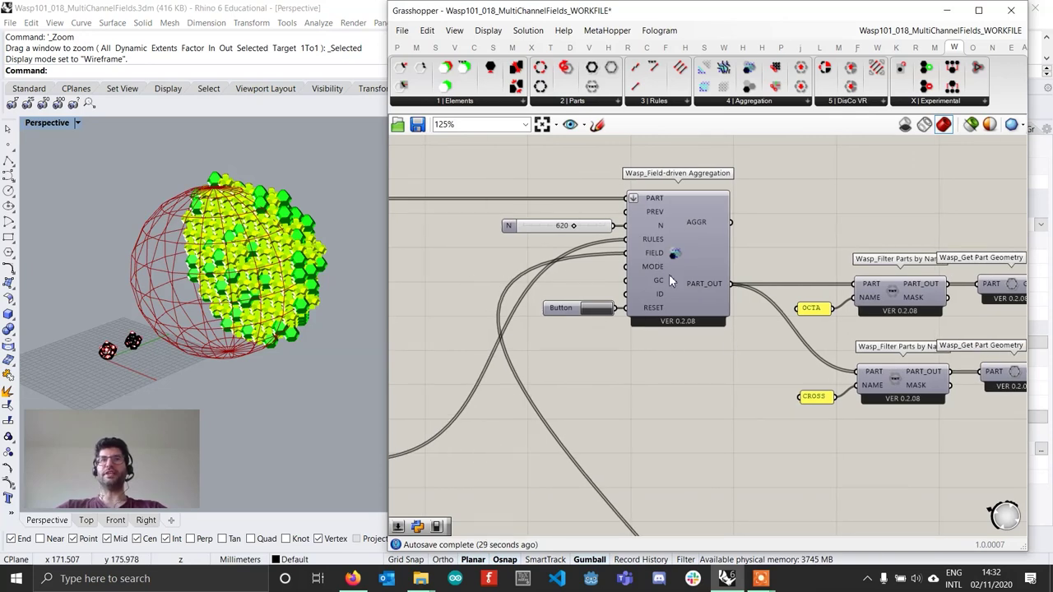
{"action": "scroll", "coordinate": [669, 278], "scroll_direction": "down", "scroll_amount": 2}
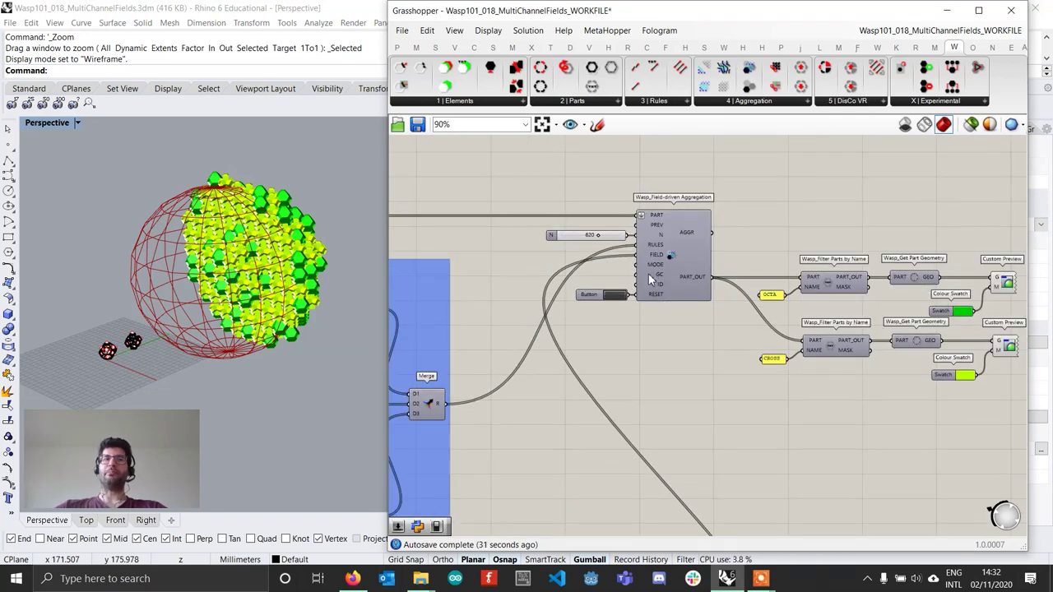
{"action": "mouse_move", "coordinate": [650, 280]}
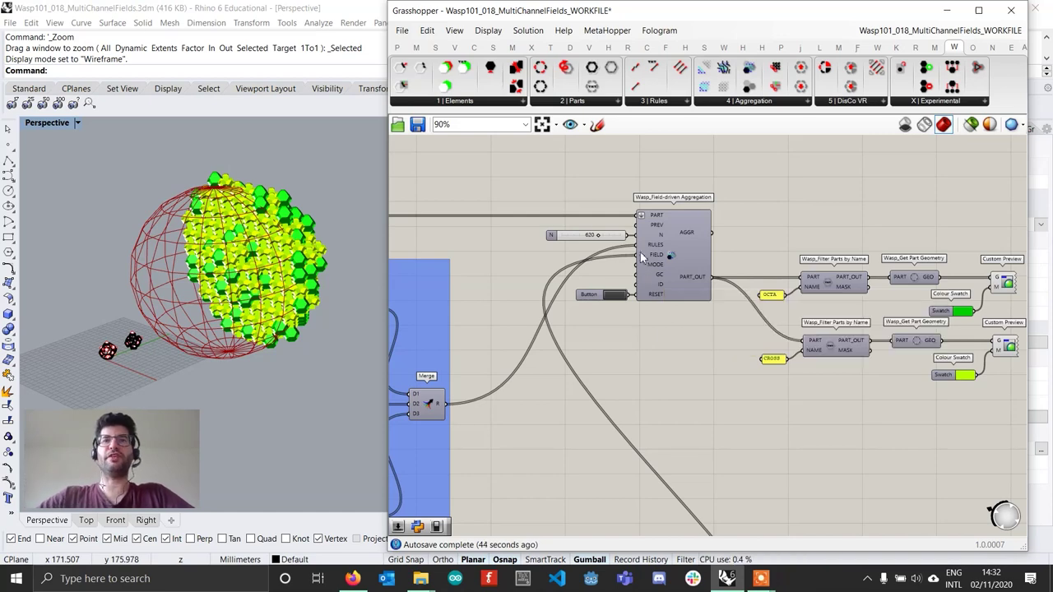
{"action": "scroll", "coordinate": [740, 288], "scroll_direction": "down", "scroll_amount": 5}
{"action": "scroll", "coordinate": [749, 283], "scroll_direction": "up", "scroll_amount": 5}
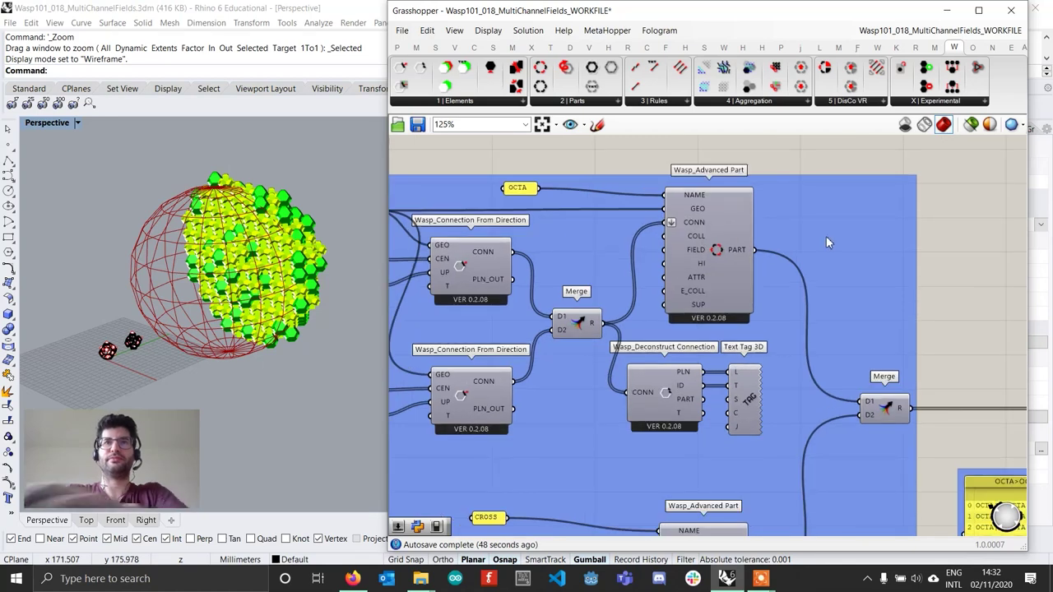
{"action": "left_click", "coordinate": [852, 244]}
{"action": "scroll", "coordinate": [851, 243], "scroll_direction": "up", "scroll_amount": 1}
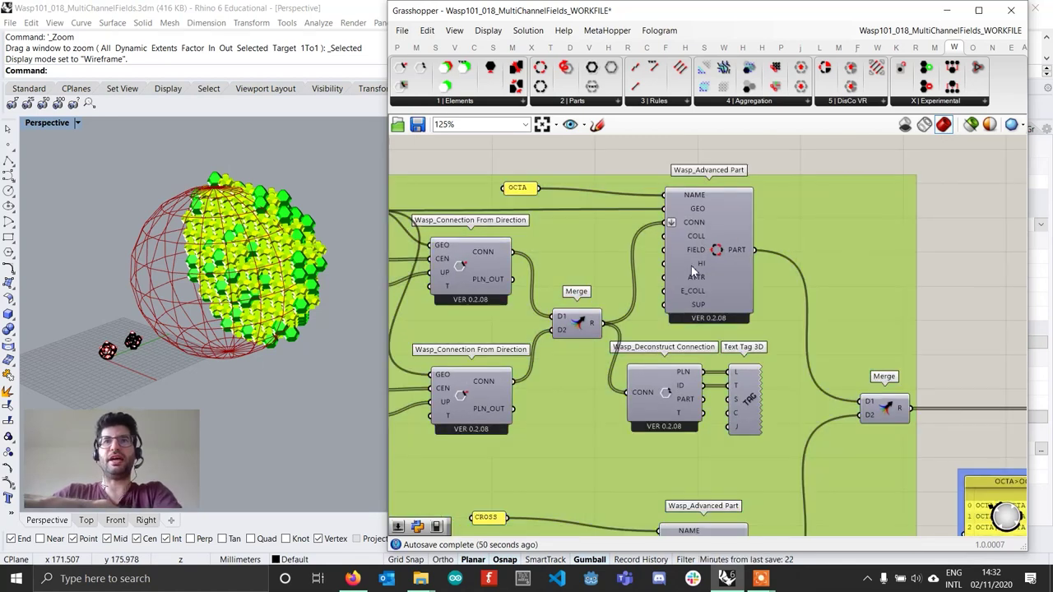
{"action": "key", "text": "Delete"}
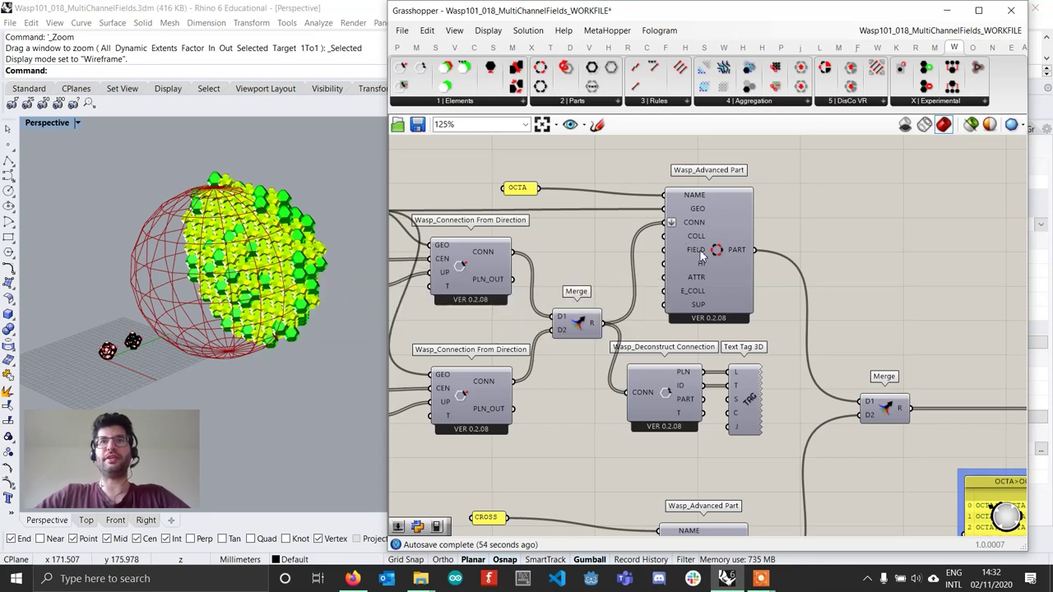
- Add a panel containing plus_y and connect it to the FIELD input of the OCTA Wasp_Advanced Part
{"action": "scroll", "coordinate": [699, 255], "scroll_direction": "up", "scroll_amount": 2}
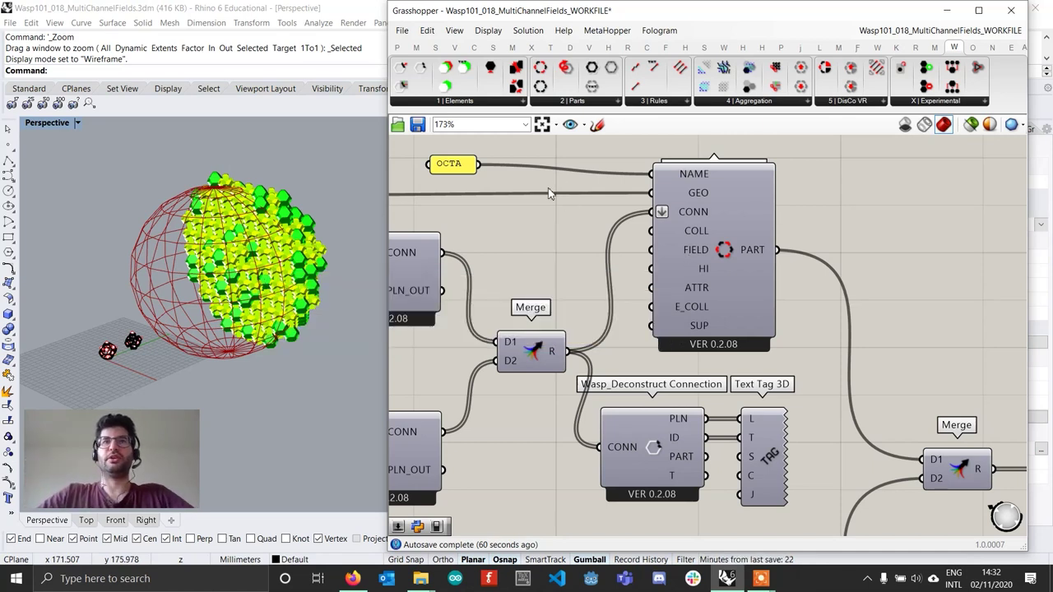
{"action": "double_click", "coordinate": [582, 247]}
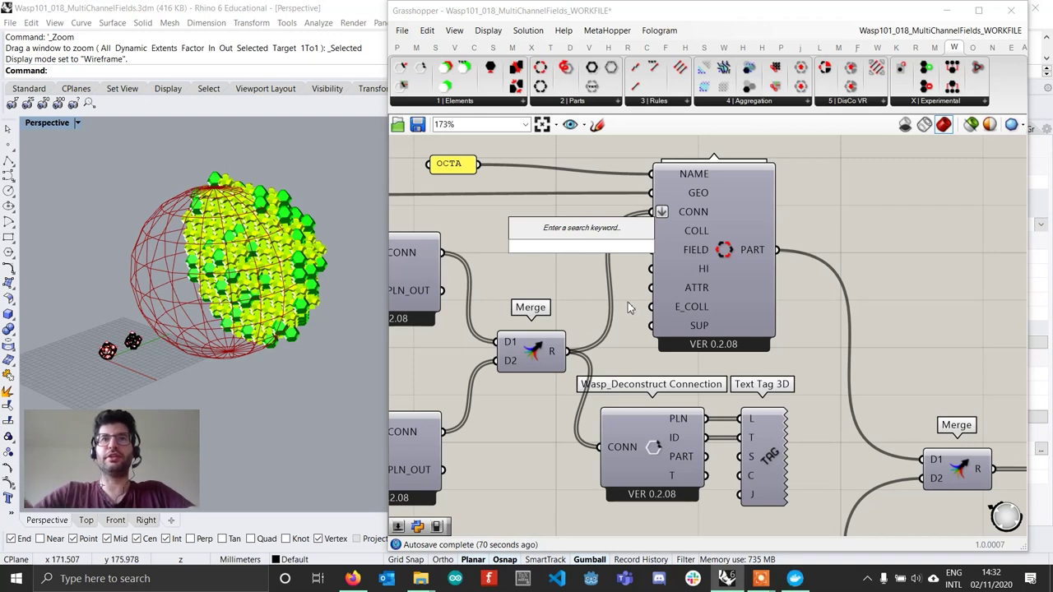
{"action": "type", "text": "\""}
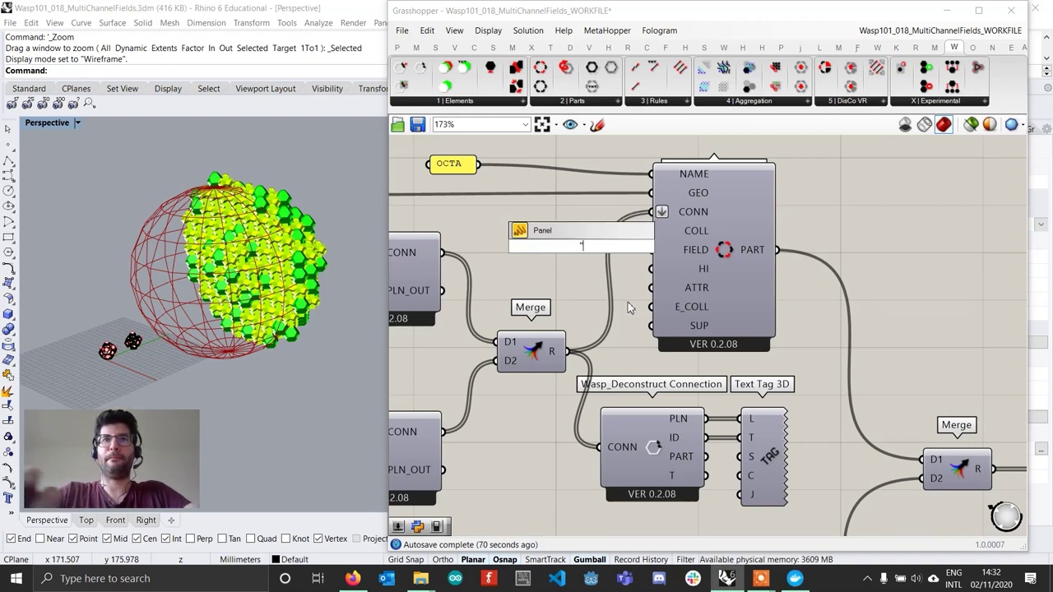
{"action": "type", "text": "plus_y"}
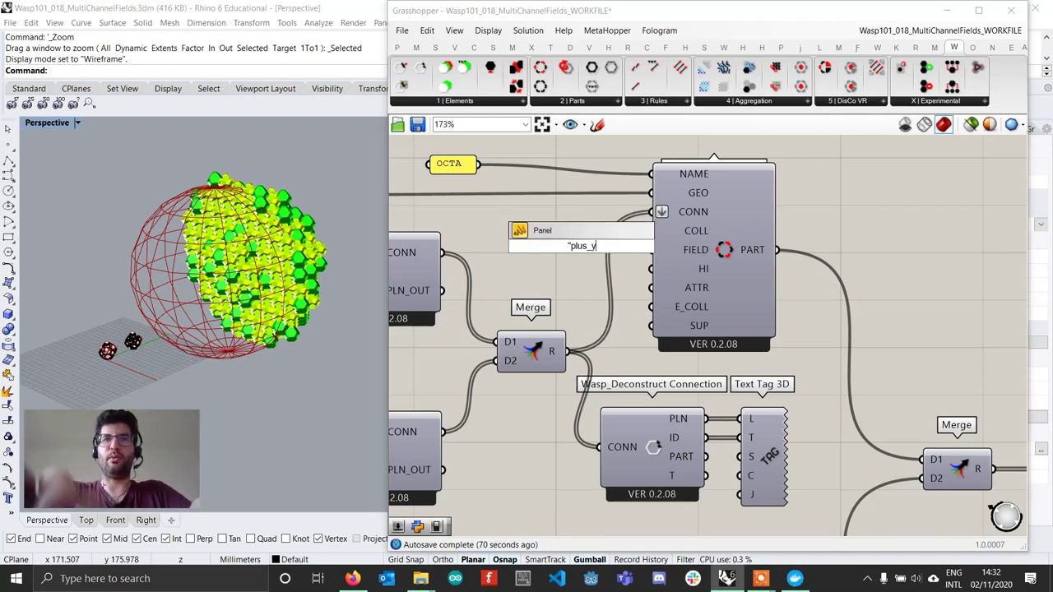
{"action": "key", "text": "Return"}
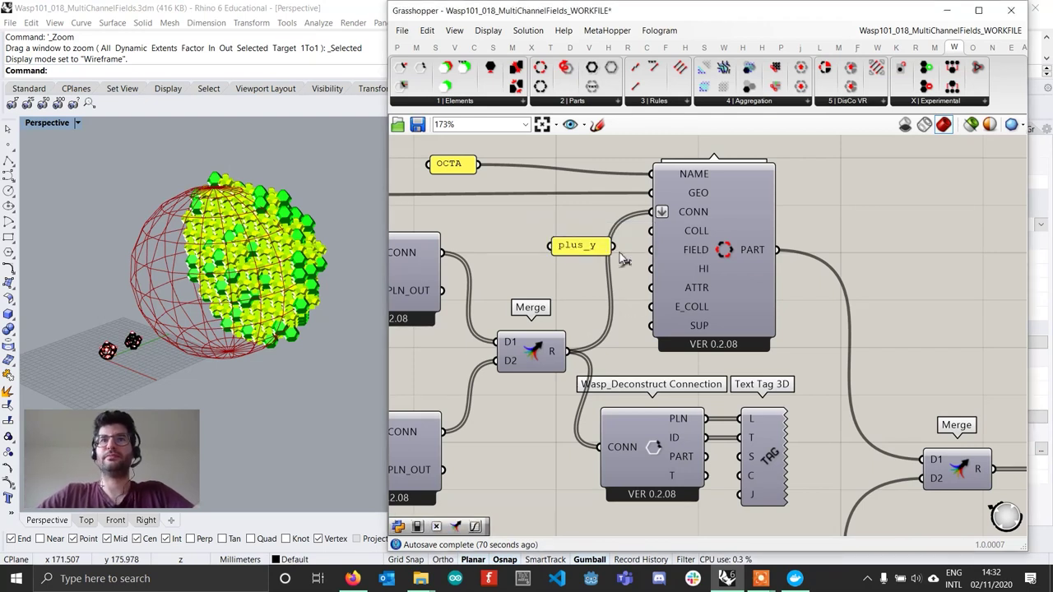
{"action": "left_click_drag", "start_coordinate": [619, 246], "coordinate": [640, 250]}
{"action": "left_click", "coordinate": [574, 249]}
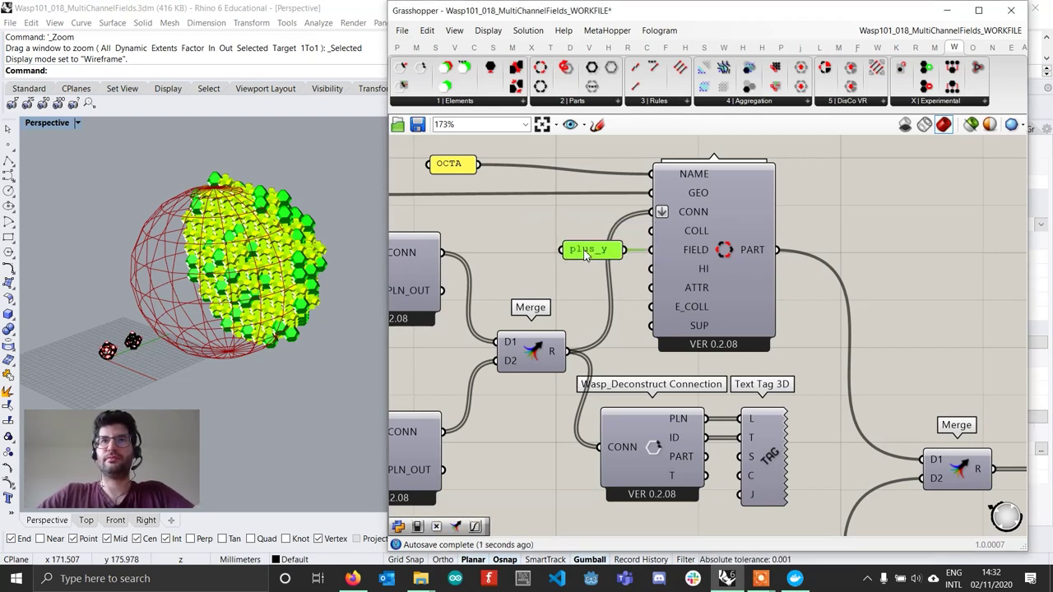
- Duplicate the plus_y panel beside the CROSS part, change its text to minus_y, and connect it to that part's FIELD input
{"action": "left_click_drag", "start_coordinate": [576, 250], "coordinate": [600, 448], "text": "alt"}
{"action": "scroll", "coordinate": [634, 206], "scroll_direction": "down", "scroll_amount": 3}
{"action": "scroll", "coordinate": [584, 506], "scroll_direction": "up", "scroll_amount": 3}
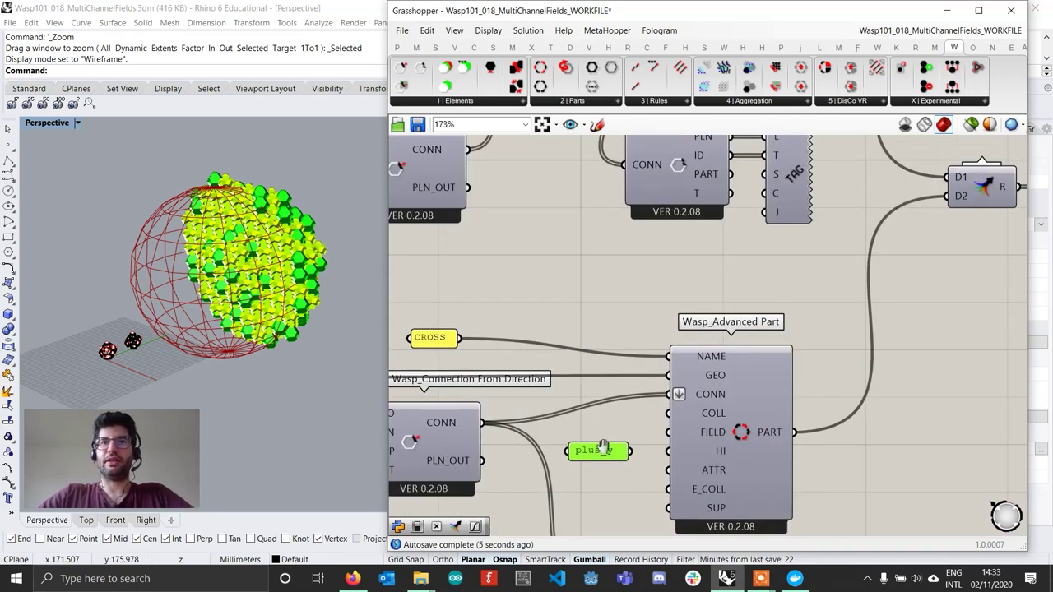
{"action": "right_click_drag", "start_coordinate": [600, 448], "coordinate": [602, 363]}
{"action": "double_click", "coordinate": [598, 363]}
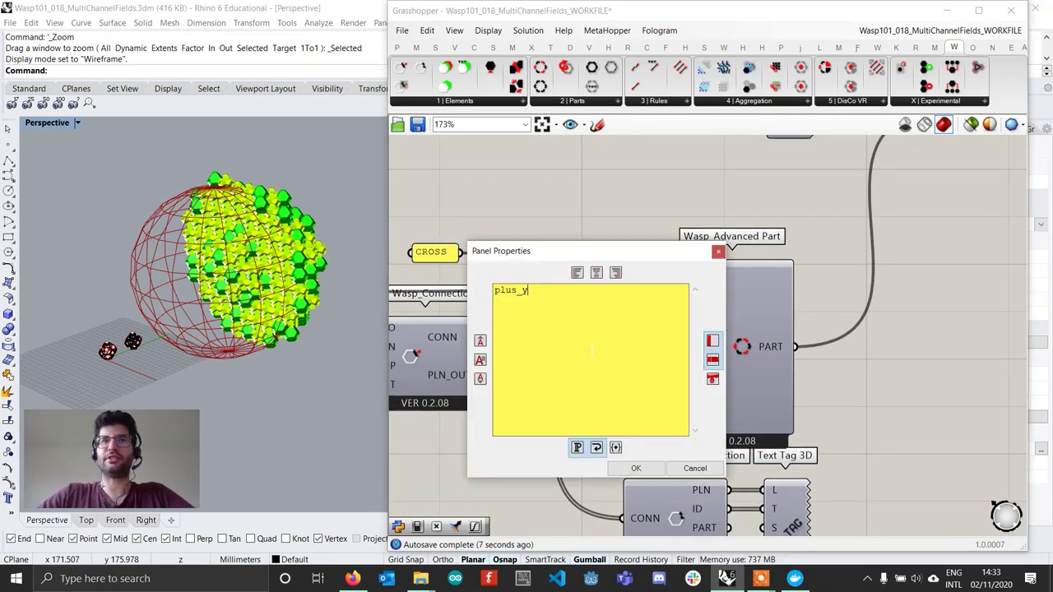
{"action": "left_click_drag", "start_coordinate": [518, 291], "coordinate": [494, 290]}
{"action": "type", "text": "minus"}
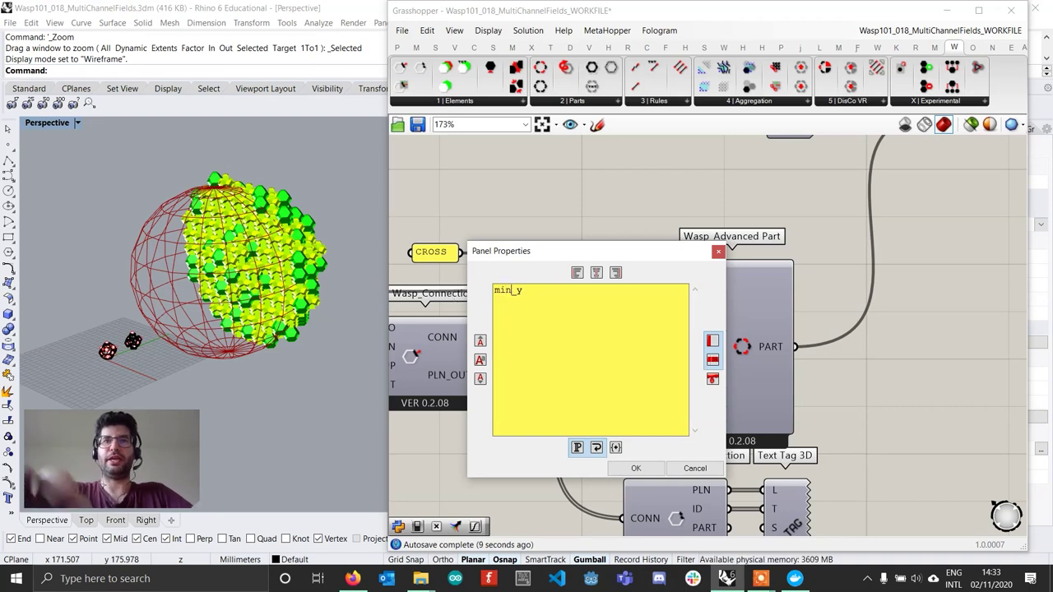
{"action": "left_click", "coordinate": [636, 468]}
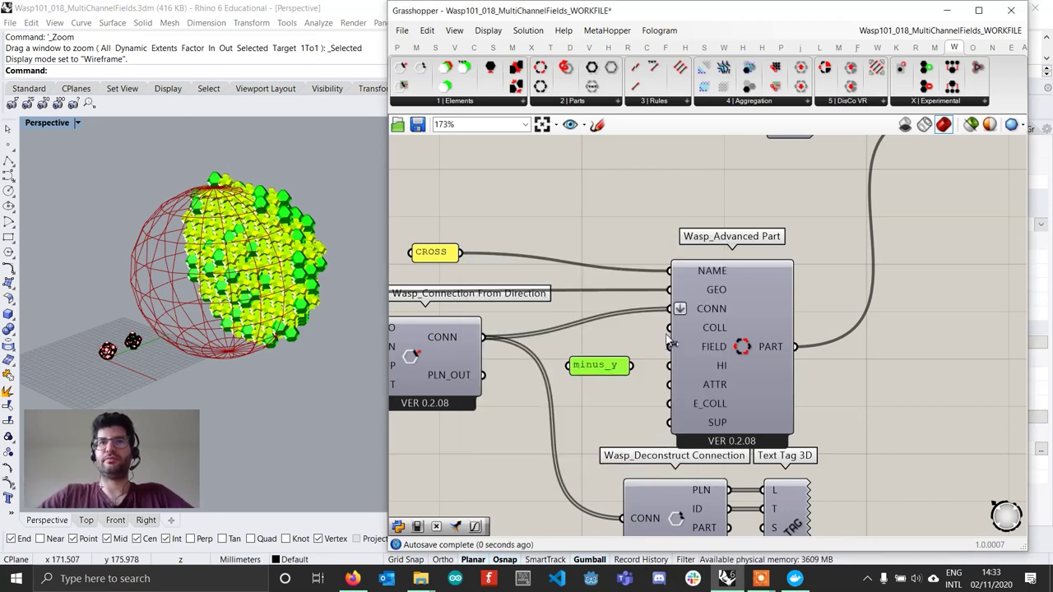
{"action": "left_click_drag", "start_coordinate": [650, 360], "coordinate": [617, 348]}
- Reset the Wasp_Field-driven Aggregation so it regenerates with the fields assigned to each part
{"action": "scroll", "coordinate": [619, 351], "scroll_direction": "down", "scroll_amount": 6}
{"action": "right_click_drag", "start_coordinate": [866, 299], "coordinate": [611, 346]}
{"action": "scroll", "coordinate": [786, 370], "scroll_direction": "up", "scroll_amount": 5}
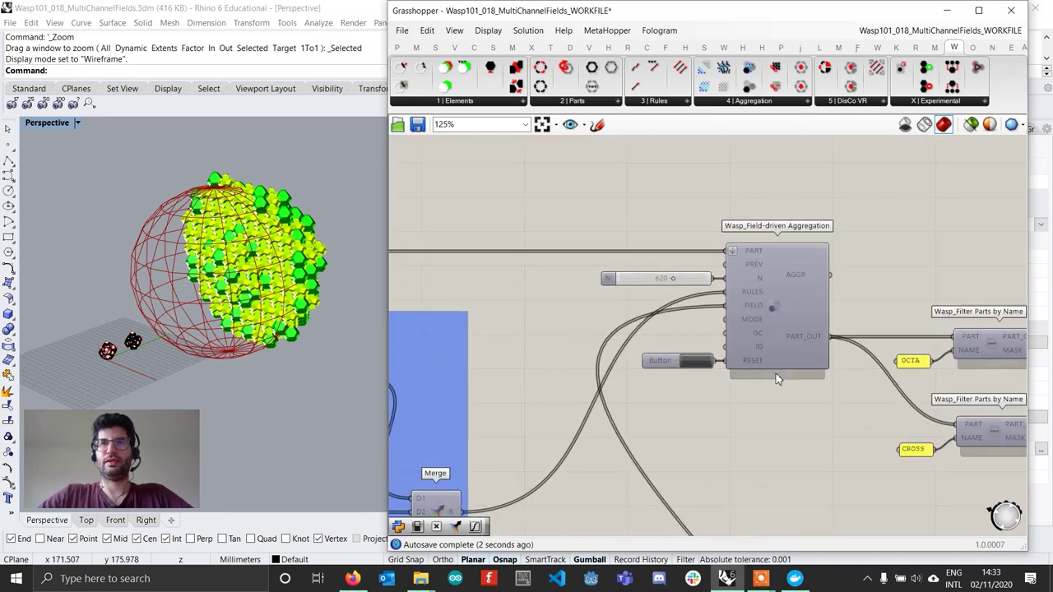
{"action": "right_click_drag", "start_coordinate": [705, 372], "coordinate": [571, 366]}
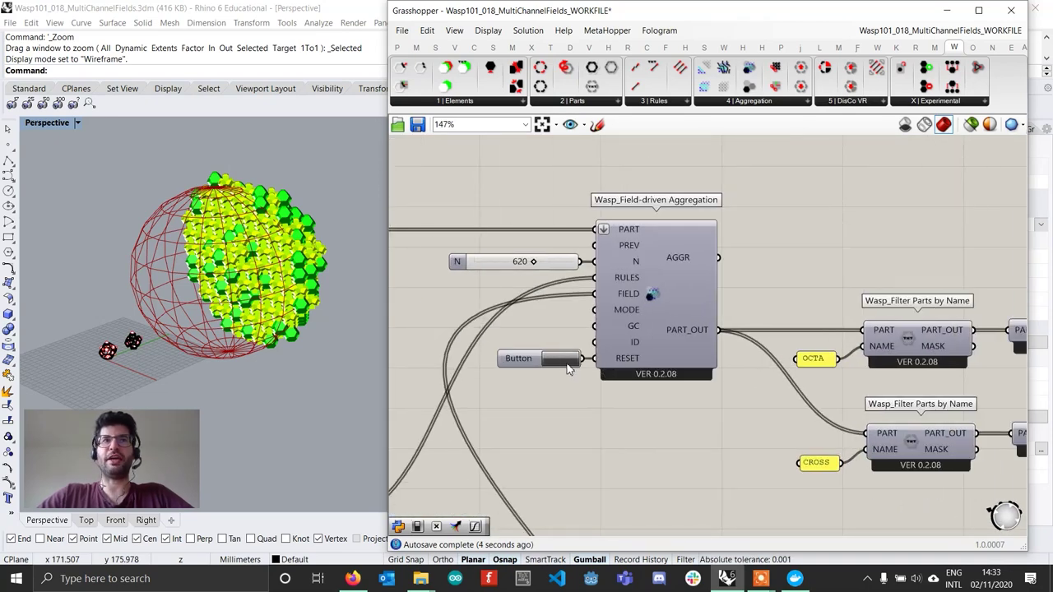
{"action": "left_click", "coordinate": [566, 370]}
- Examine from several sides how the OCTA and CROSS parts occupy the sphere and where the two clusters meet
{"action": "scroll", "coordinate": [210, 323], "scroll_direction": "up", "scroll_amount": 5}
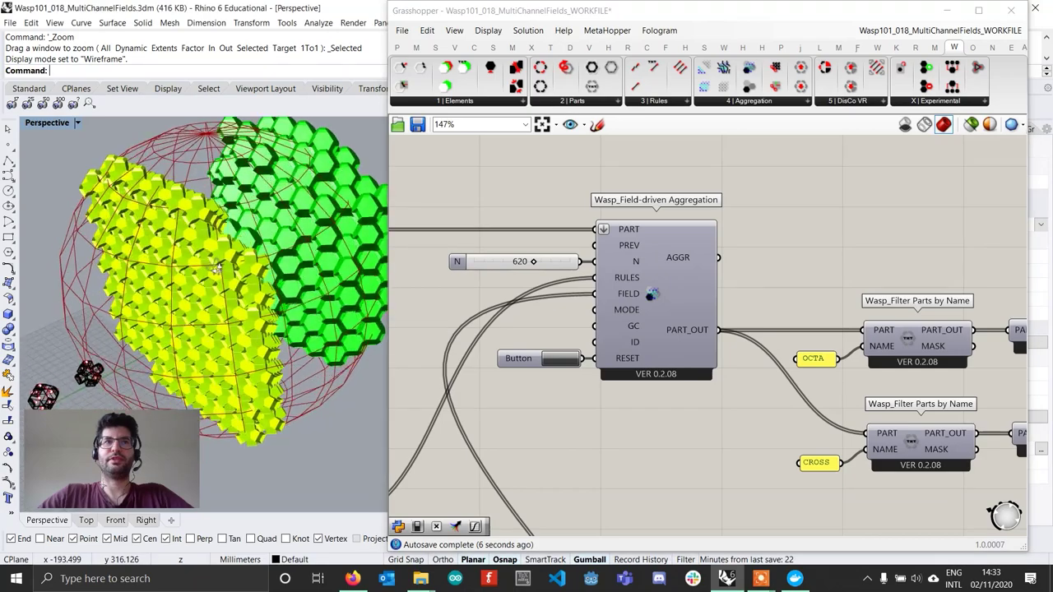
{"action": "right_click_drag", "start_coordinate": [208, 323], "coordinate": [288, 329]}
{"action": "scroll", "coordinate": [362, 362], "scroll_direction": "down", "scroll_amount": 5}
{"action": "right_click_drag", "start_coordinate": [370, 337], "coordinate": [334, 233], "text": "shift"}
{"action": "right_click_drag", "start_coordinate": [333, 233], "coordinate": [316, 168], "text": "shift"}
{"action": "right_click_drag", "start_coordinate": [317, 169], "coordinate": [333, 135]}
{"action": "scroll", "coordinate": [321, 268], "scroll_direction": "up", "scroll_amount": 8}
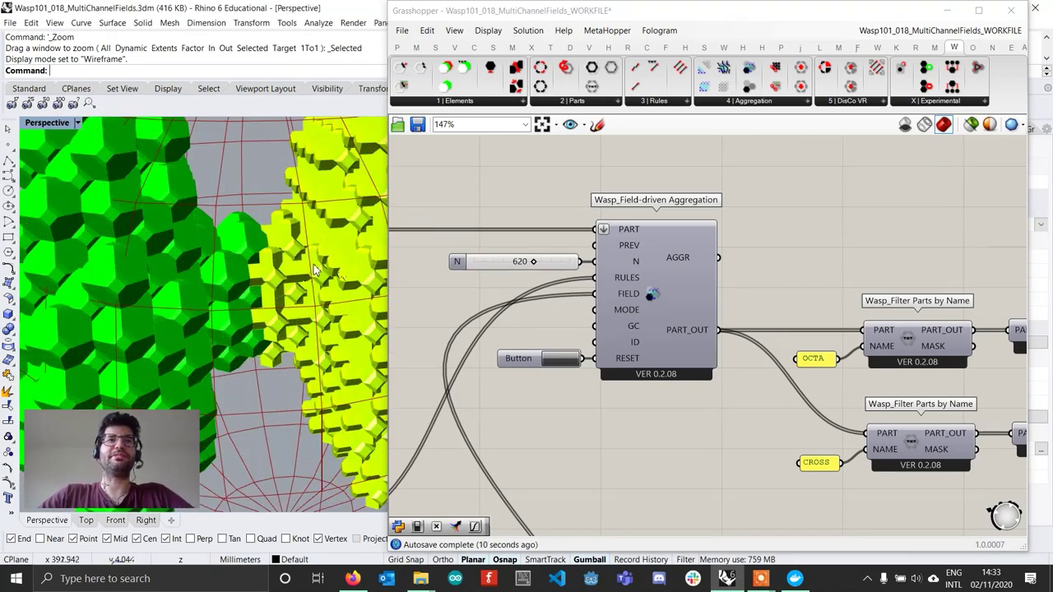
{"action": "scroll", "coordinate": [317, 268], "scroll_direction": "down", "scroll_amount": 8}
{"action": "right_click_drag", "start_coordinate": [317, 268], "coordinate": [273, 333]}
{"action": "scroll", "coordinate": [276, 259], "scroll_direction": "up", "scroll_amount": 4}
{"action": "scroll", "coordinate": [278, 300], "scroll_direction": "down", "scroll_amount": 4}
- Set the aggregation's part count N to 723
{"action": "scroll", "coordinate": [594, 237], "scroll_direction": "up", "scroll_amount": 2}
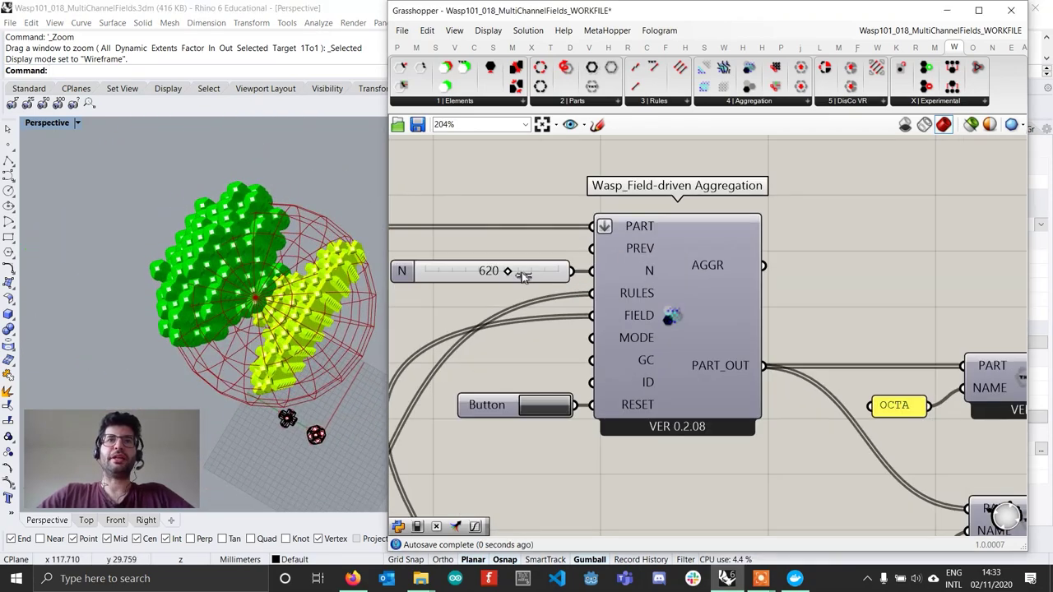
{"action": "left_click_drag", "start_coordinate": [527, 277], "coordinate": [528, 275]}
- Inspect the enlarged aggregation up close and from different angles, focusing on the transition between OCTA and CROSS parts
{"action": "right_click_drag", "start_coordinate": [345, 300], "coordinate": [335, 187]}
{"action": "scroll", "coordinate": [335, 187], "scroll_direction": "up", "scroll_amount": 7}
{"action": "scroll", "coordinate": [265, 198], "scroll_direction": "down", "scroll_amount": 7}
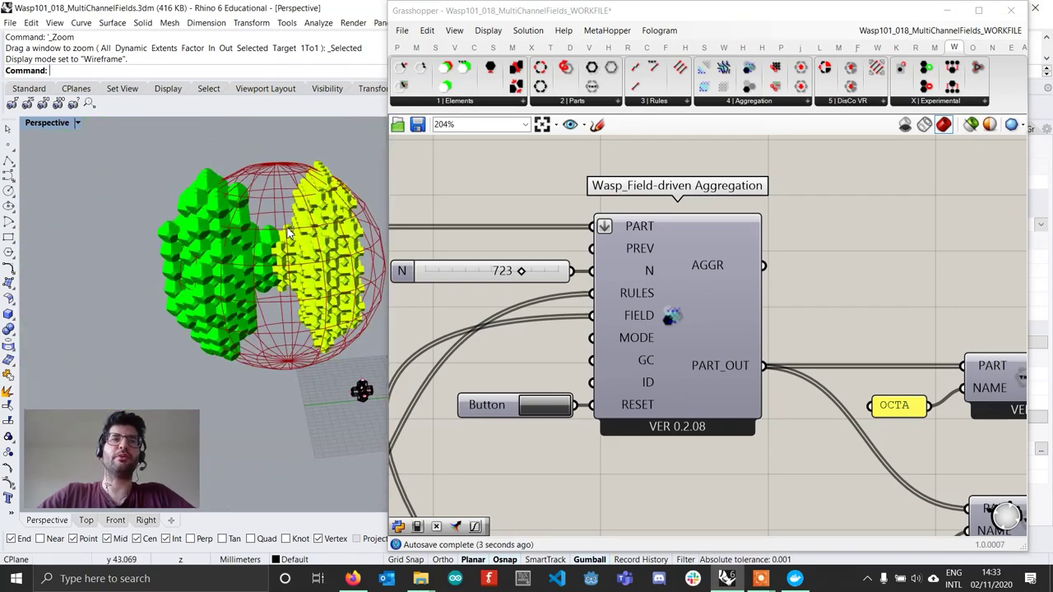
{"action": "right_click_drag", "start_coordinate": [265, 197], "coordinate": [222, 251]}
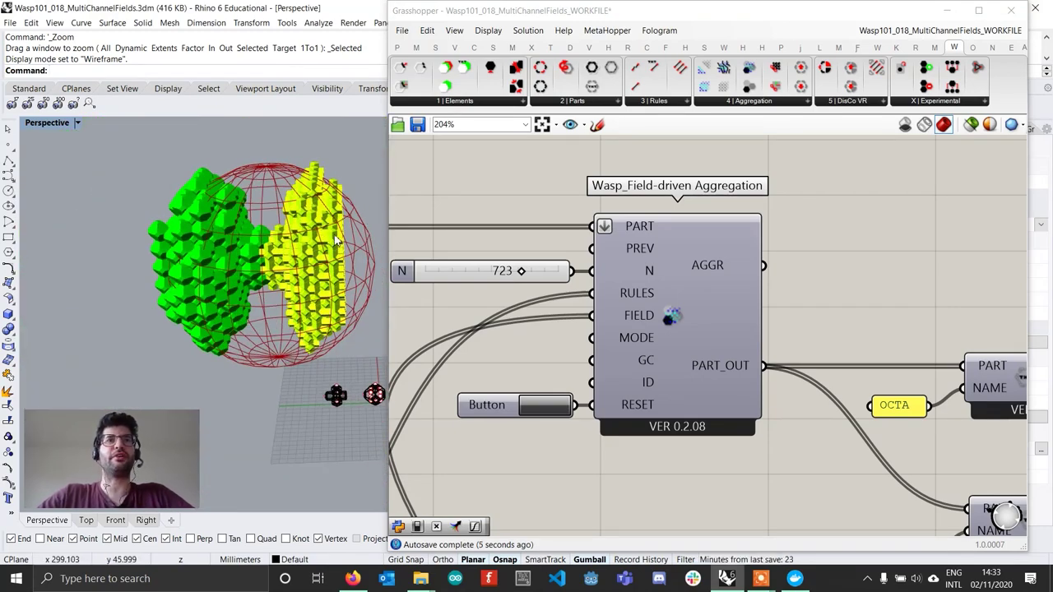
{"action": "right_click_drag", "start_coordinate": [314, 271], "coordinate": [288, 211]}
{"action": "scroll", "coordinate": [271, 227], "scroll_direction": "up", "scroll_amount": 7}
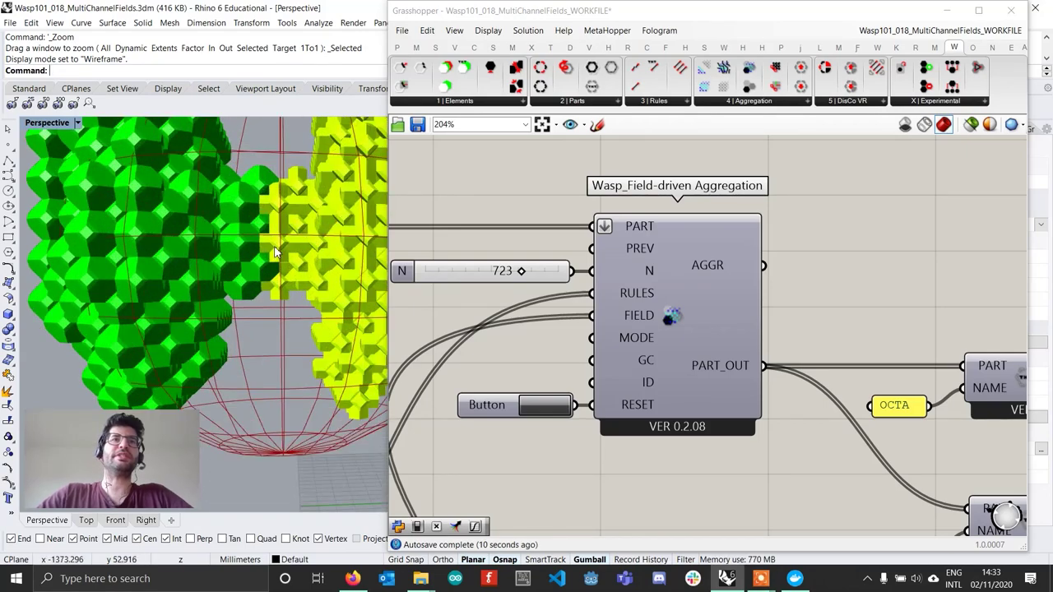
{"action": "scroll", "coordinate": [271, 226], "scroll_direction": "down", "scroll_amount": 5}
{"action": "right_click_drag", "start_coordinate": [267, 271], "coordinate": [251, 350]}
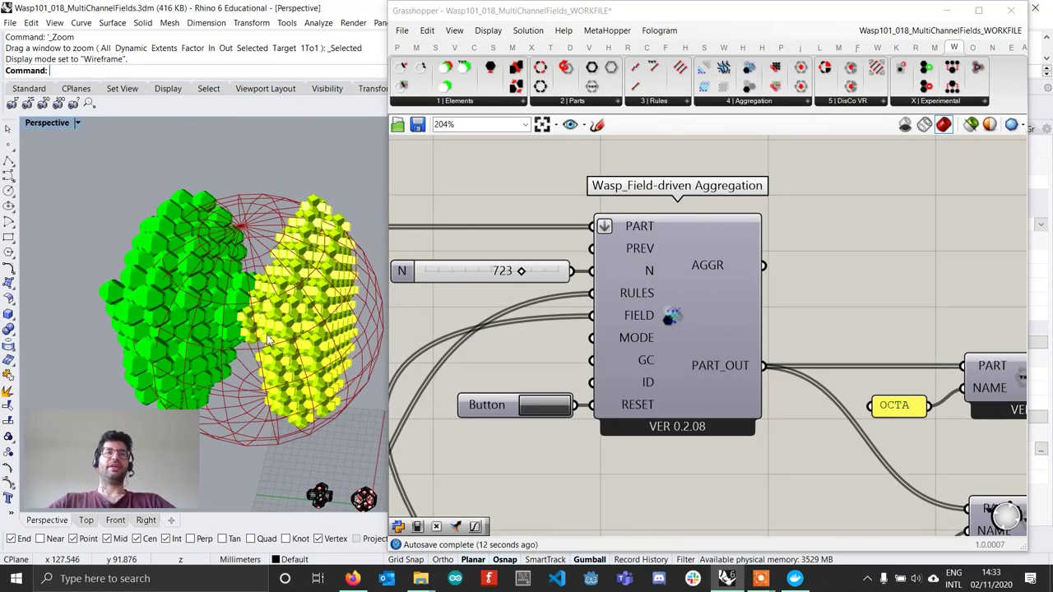
{"action": "scroll", "coordinate": [257, 339], "scroll_direction": "down", "scroll_amount": 1}
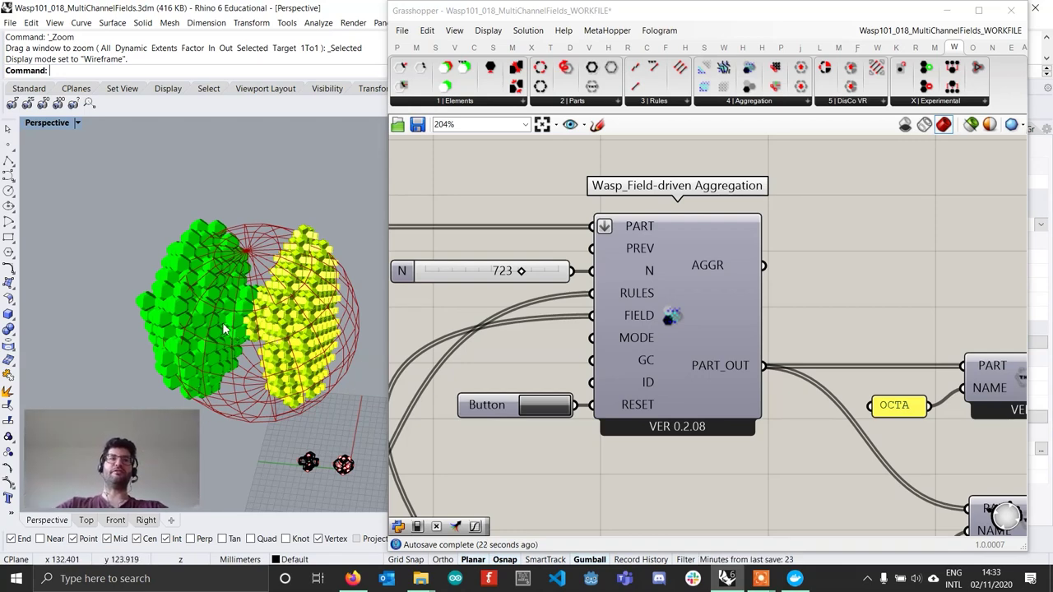
{"action": "right_click_drag", "start_coordinate": [228, 326], "coordinate": [249, 304]}
{"action": "scroll", "coordinate": [249, 304], "scroll_direction": "up", "scroll_amount": 5}
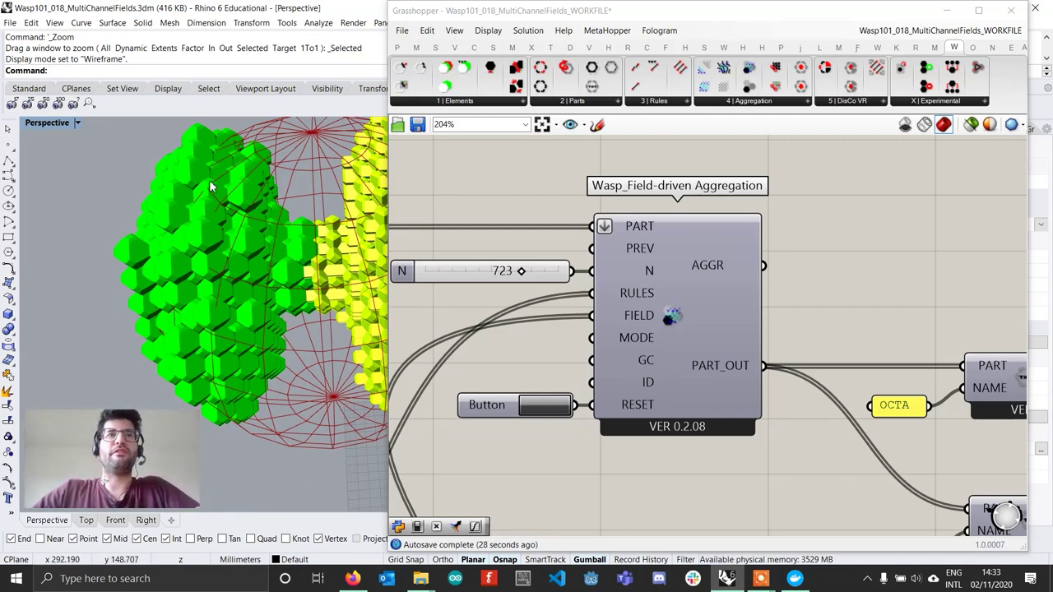
{"action": "right_click_drag", "start_coordinate": [286, 311], "coordinate": [305, 185]}
{"action": "right_click_drag", "start_coordinate": [357, 211], "coordinate": [291, 281], "text": "shift"}
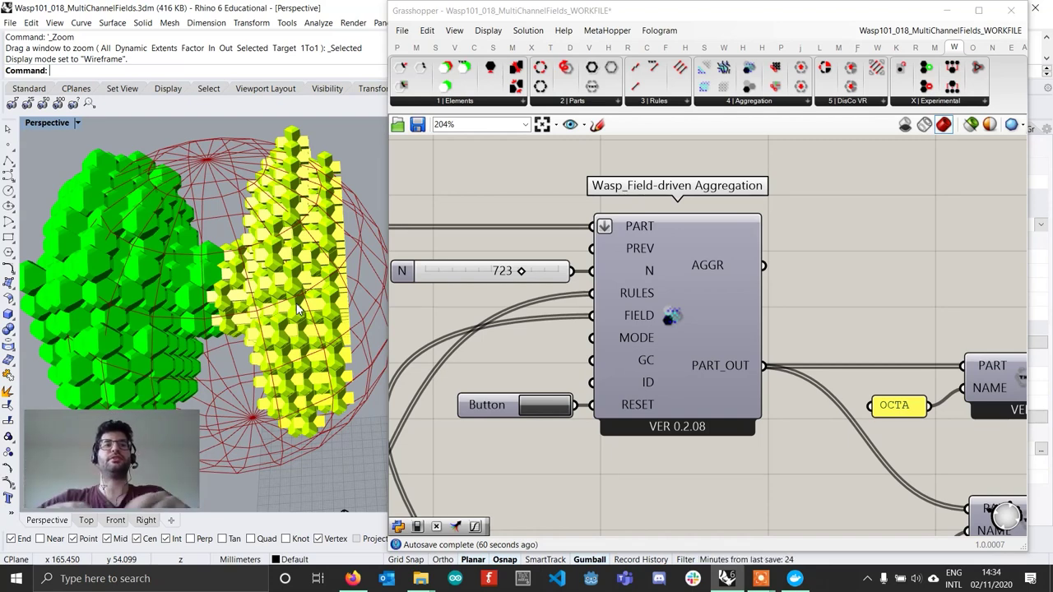
{"action": "scroll", "coordinate": [300, 308], "scroll_direction": "down", "scroll_amount": 5}
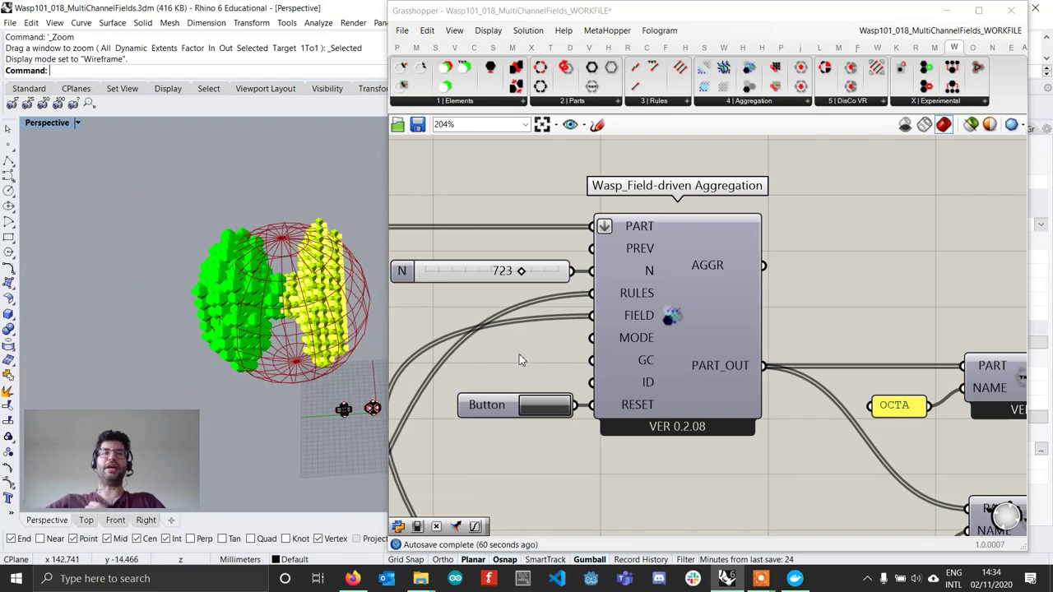
{"action": "scroll", "coordinate": [316, 317], "scroll_direction": "up", "scroll_amount": 5}
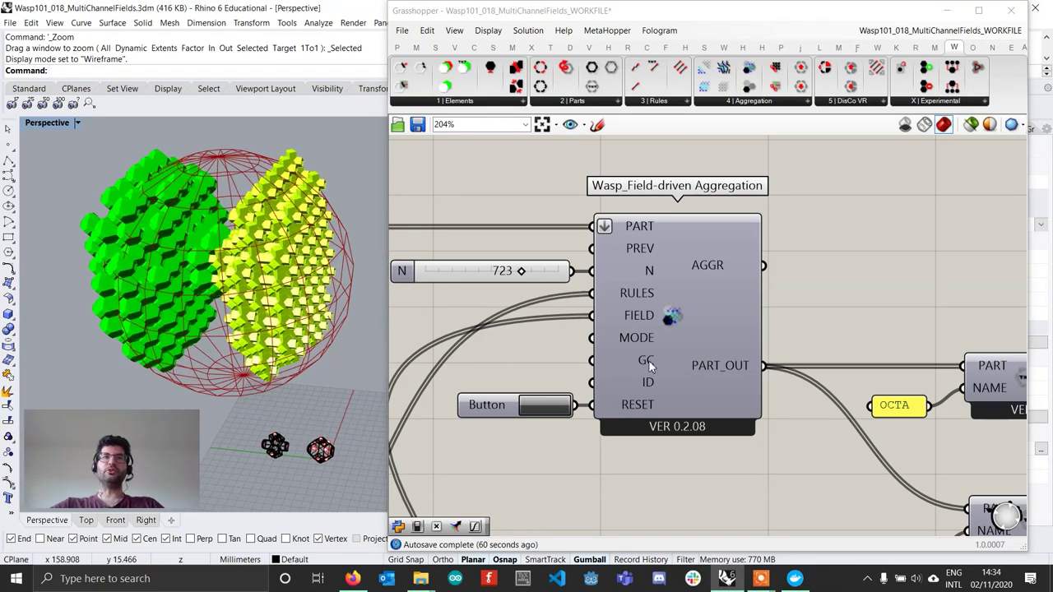
- Review how the Graph Mapper, Remap Numbers and Multiplication components produce the plus_y and minus_y field values
{"action": "scroll", "coordinate": [623, 355], "scroll_direction": "down", "scroll_amount": 4}
{"action": "right_click_drag", "start_coordinate": [670, 456], "coordinate": [710, 350]}
{"action": "scroll", "coordinate": [710, 348], "scroll_direction": "down", "scroll_amount": 4}
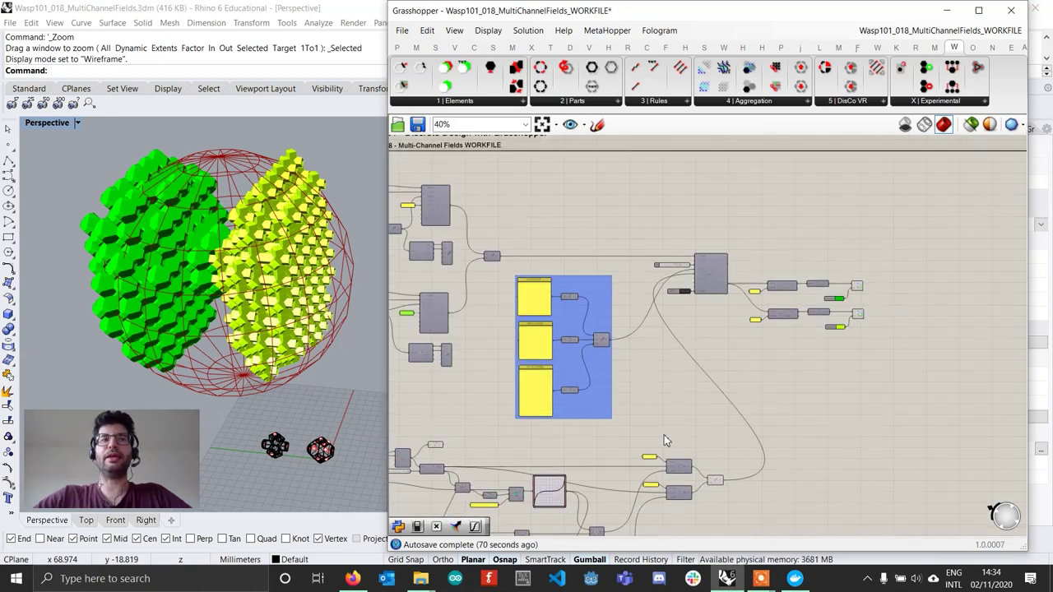
{"action": "right_click_drag", "start_coordinate": [586, 509], "coordinate": [695, 348]}
{"action": "scroll", "coordinate": [616, 420], "scroll_direction": "up", "scroll_amount": 2}
{"action": "scroll", "coordinate": [646, 285], "scroll_direction": "up", "scroll_amount": 4}
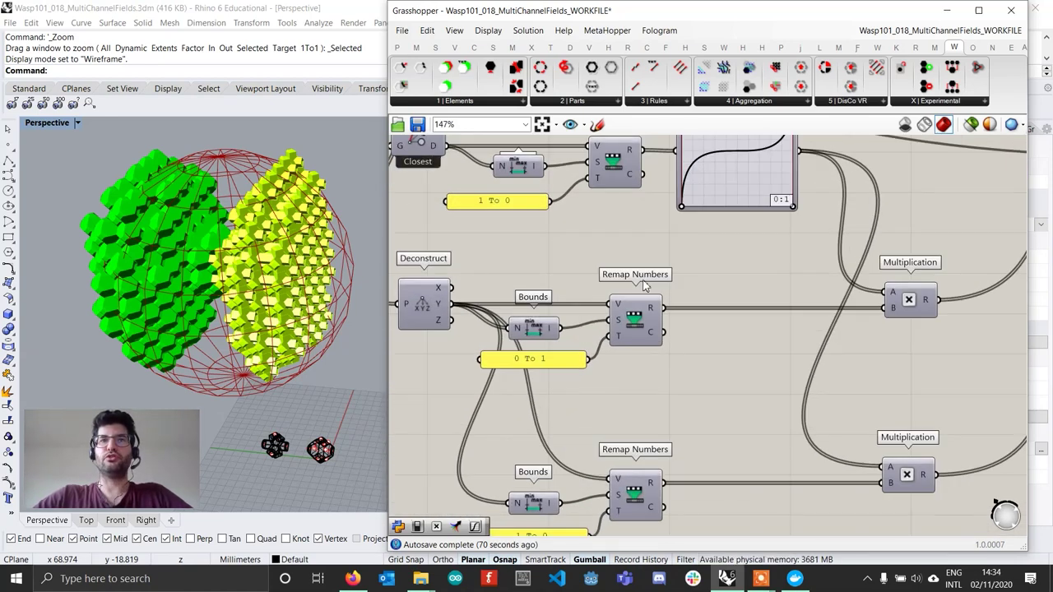
{"action": "scroll", "coordinate": [623, 331], "scroll_direction": "down", "scroll_amount": 3}
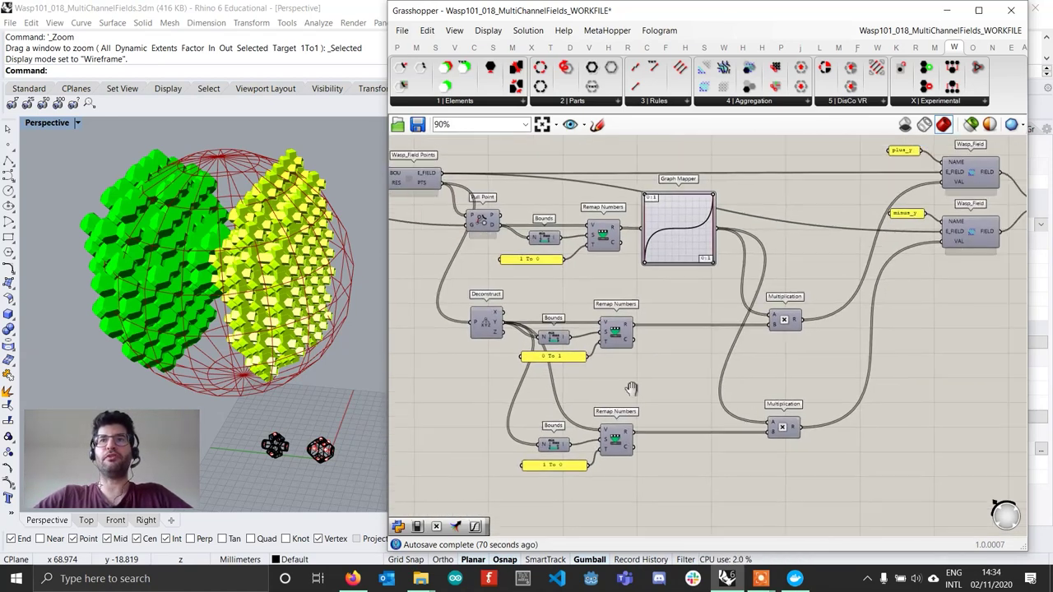
{"action": "scroll", "coordinate": [937, 199], "scroll_direction": "up", "scroll_amount": 1}
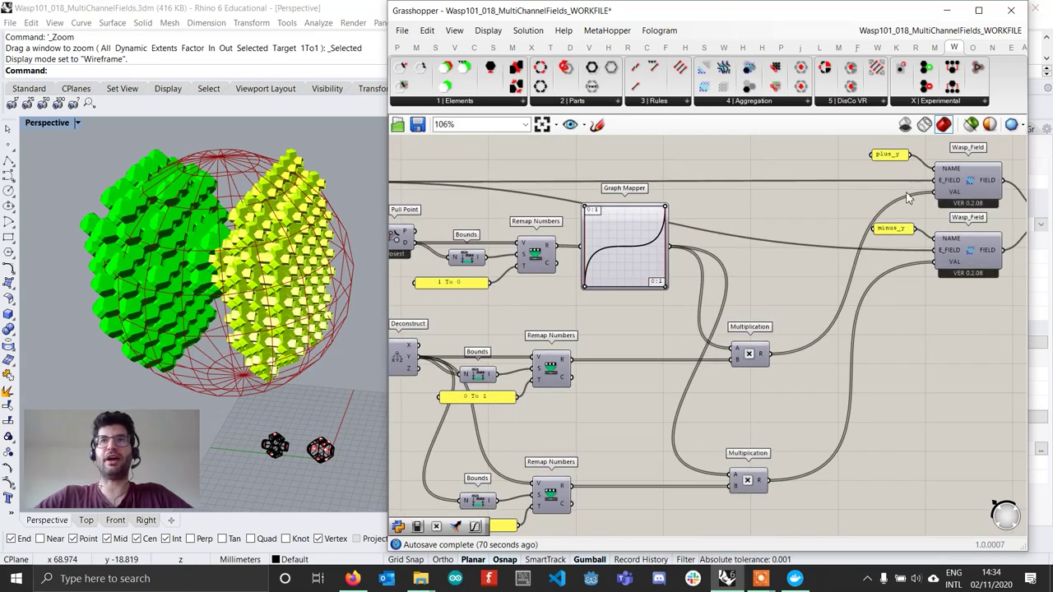
{"action": "right_click_drag", "start_coordinate": [614, 389], "coordinate": [644, 350]}
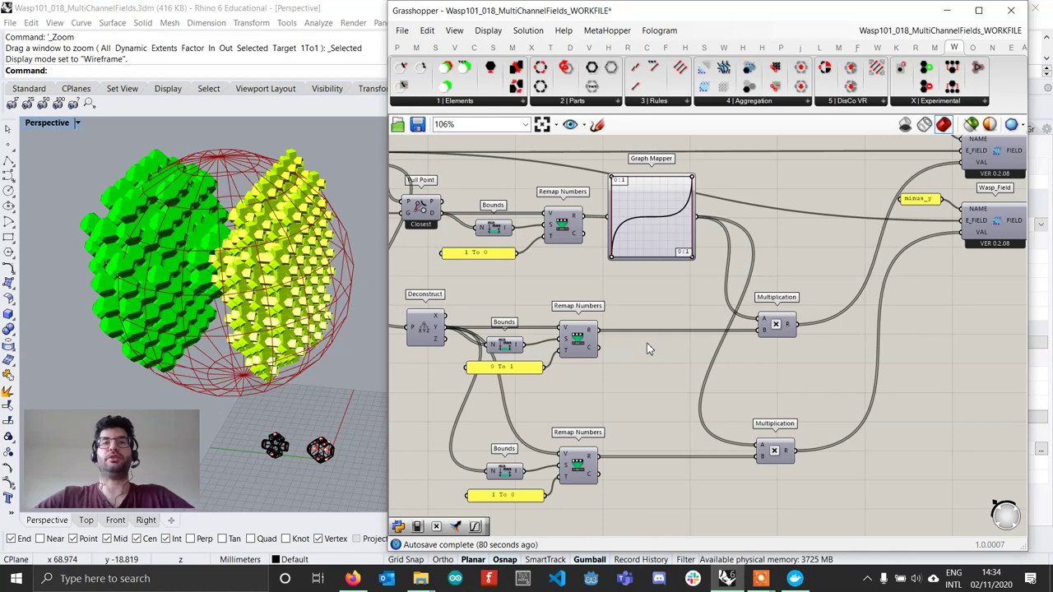
{"action": "right_click_drag", "start_coordinate": [684, 299], "coordinate": [719, 243]}
{"action": "scroll", "coordinate": [782, 424], "scroll_direction": "up", "scroll_amount": 1}
{"action": "scroll", "coordinate": [781, 425], "scroll_direction": "down", "scroll_amount": 1}
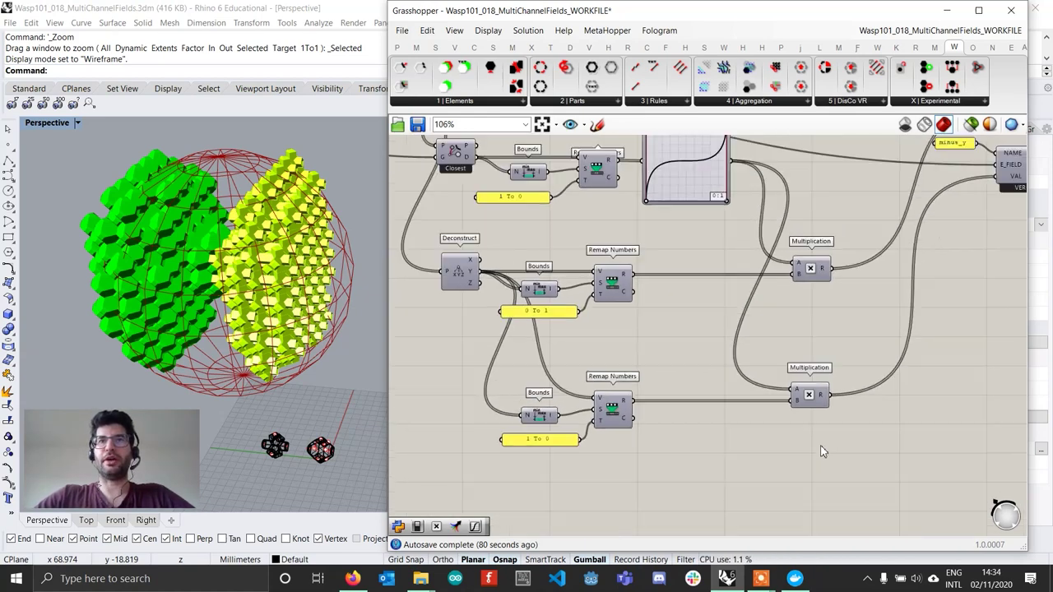
- Move the minus_y branch's Bounds, Remap Numbers, 1 To 0 panel and Multiplication lower to free space between the branches
{"action": "left_click_drag", "start_coordinate": [886, 484], "coordinate": [453, 360]}
{"action": "left_click_drag", "start_coordinate": [610, 408], "coordinate": [610, 491]}
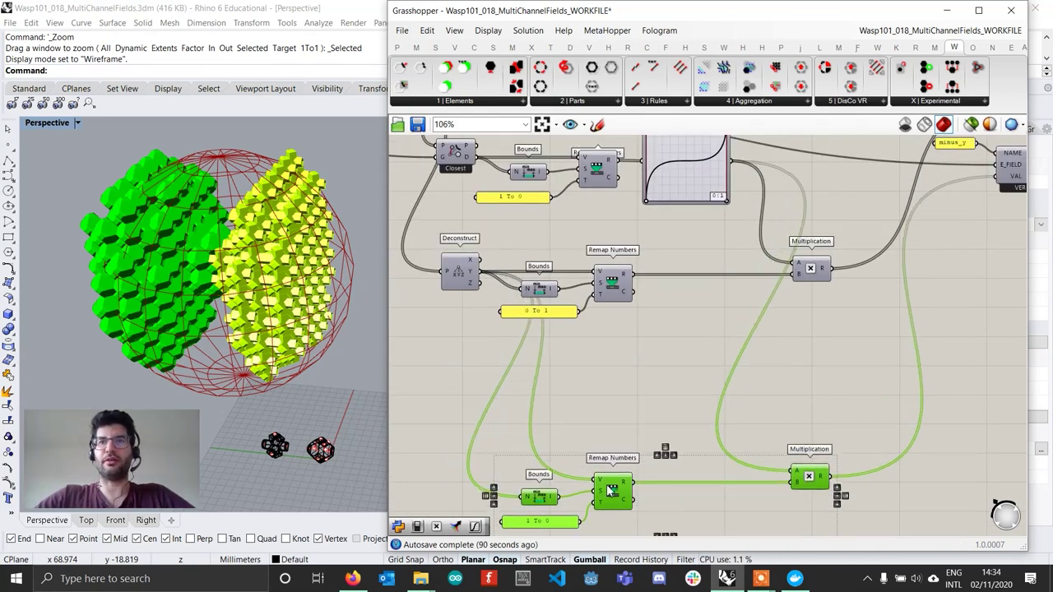
{"action": "right_click_drag", "start_coordinate": [782, 392], "coordinate": [772, 367]}
- Reposition both Multiplication components directly beside the outputs of their Remap Numbers components
{"action": "left_click_drag", "start_coordinate": [947, 500], "coordinate": [773, 198]}
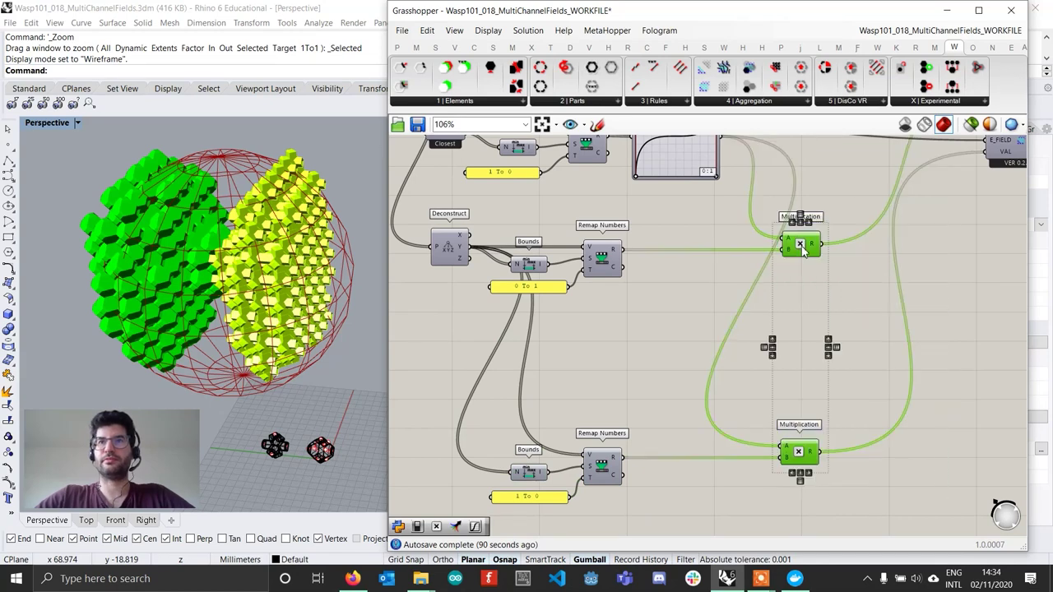
{"action": "left_click_drag", "start_coordinate": [803, 251], "coordinate": [876, 251]}
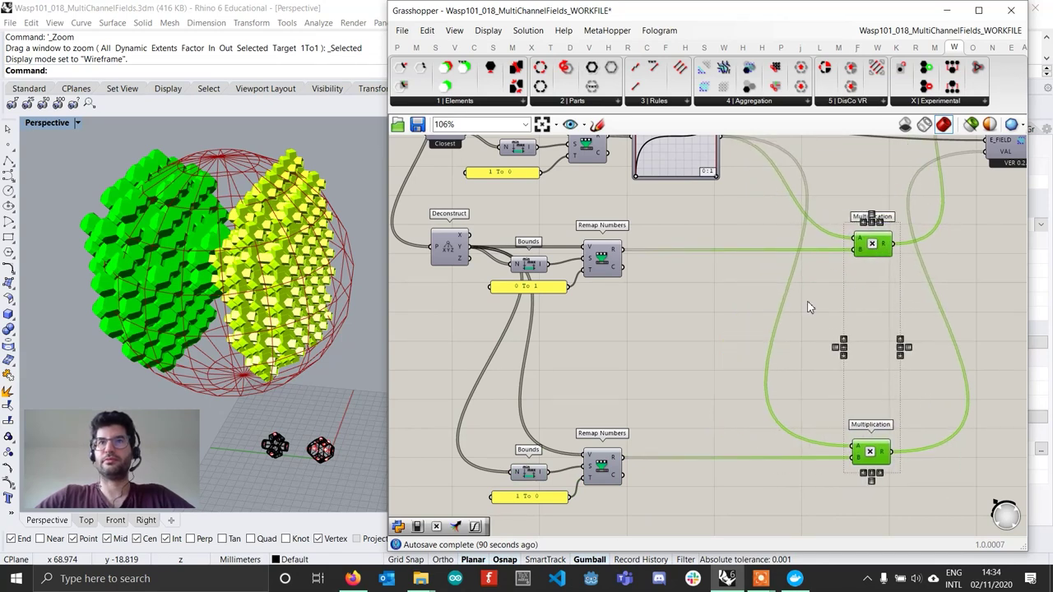
{"action": "left_click", "coordinate": [749, 307]}
{"action": "left_click_drag", "start_coordinate": [941, 484], "coordinate": [674, 244]}
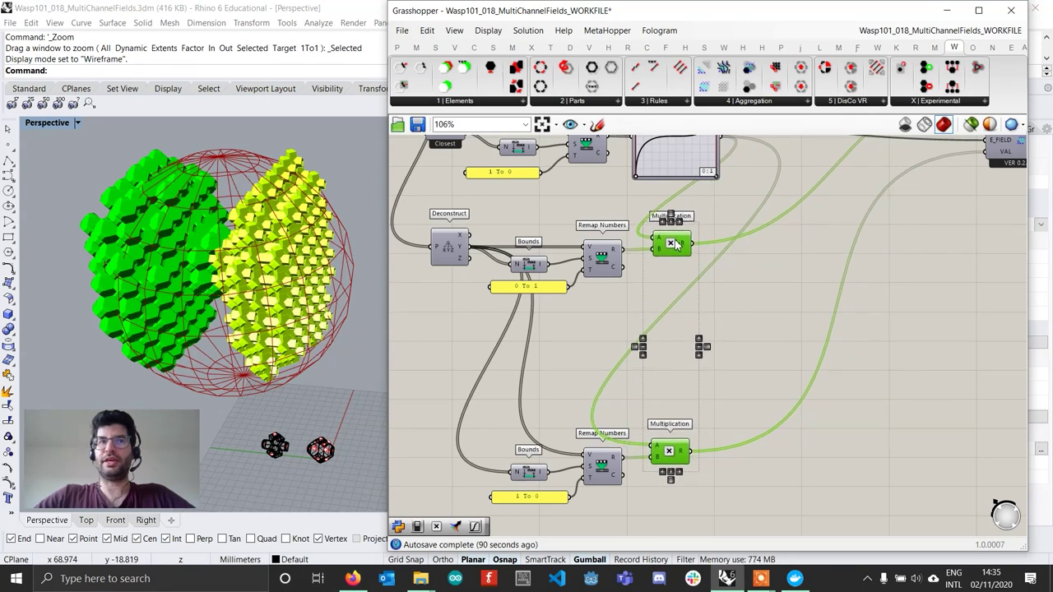
{"action": "right_click_drag", "start_coordinate": [695, 318], "coordinate": [661, 312]}
{"action": "left_click", "coordinate": [657, 313]}
{"action": "left_click_drag", "start_coordinate": [648, 247], "coordinate": [645, 248]}
{"action": "left_click", "coordinate": [730, 300]}
- Add a Random number component in the free space between the two Multiplication branches
{"action": "double_click", "coordinate": [723, 306]}
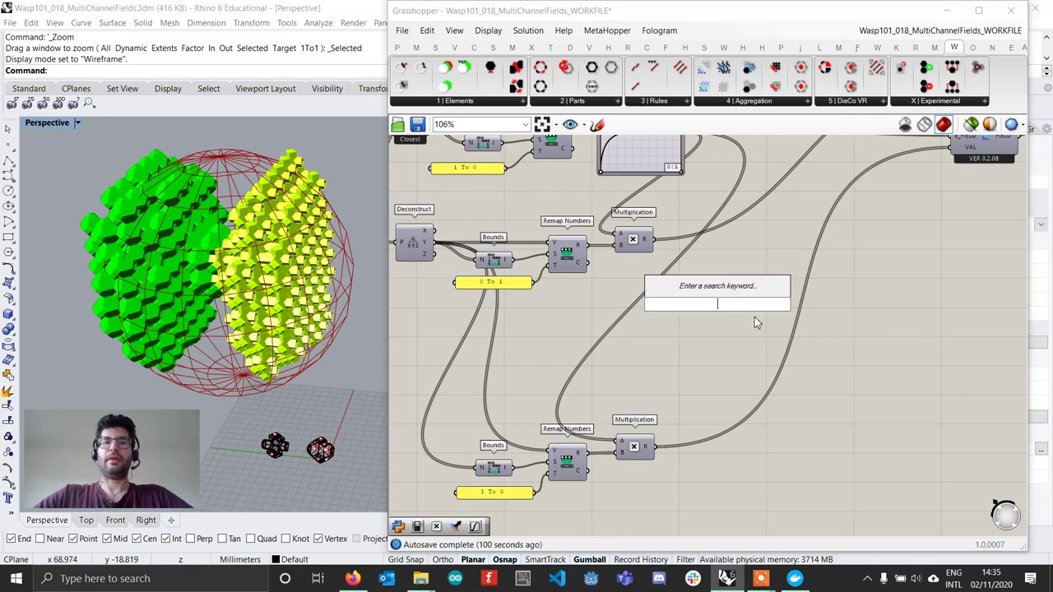
{"action": "type", "text": "random"}
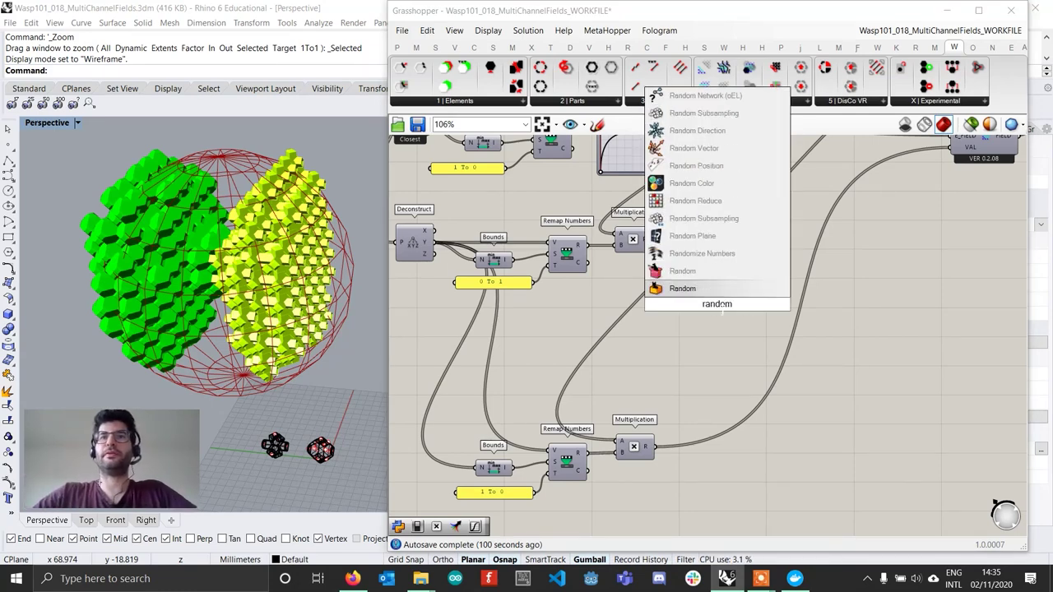
{"action": "key", "text": "Return"}
{"action": "left_click", "coordinate": [715, 304]}
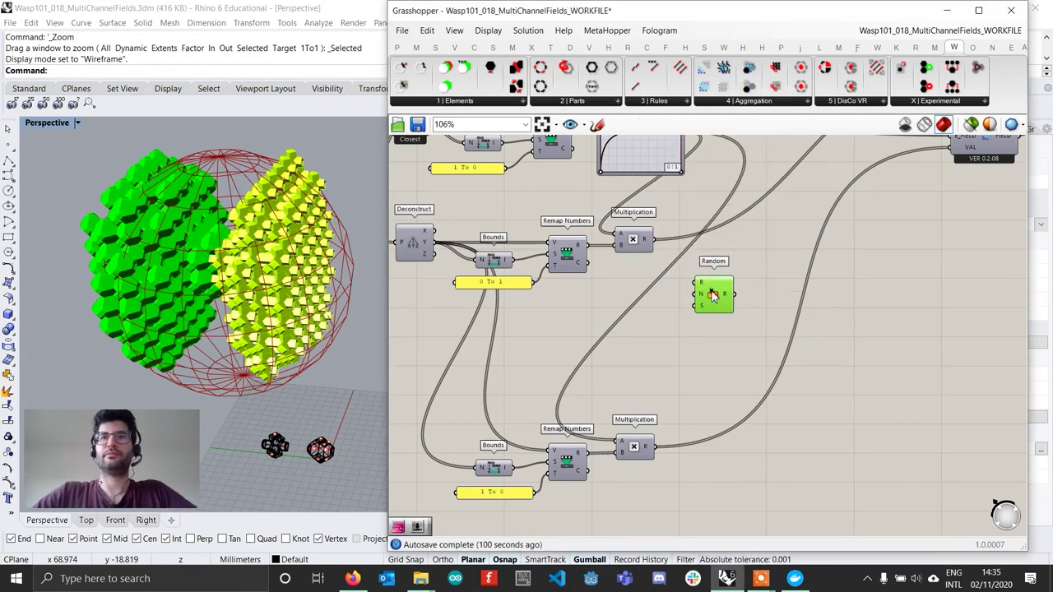
{"action": "scroll", "coordinate": [712, 298], "scroll_direction": "up", "scroll_amount": 1}
{"action": "left_click_drag", "start_coordinate": [712, 300], "coordinate": [738, 303]}
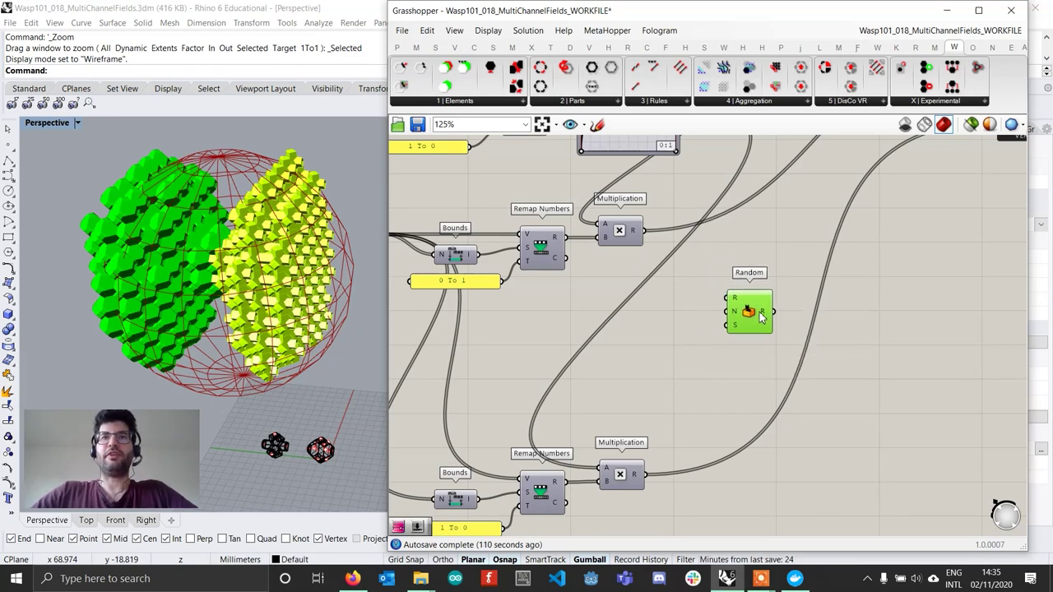
- Add a Construct Domain component just before the Random component
{"action": "double_click", "coordinate": [679, 337]}
{"action": "type", "text": "constru"}
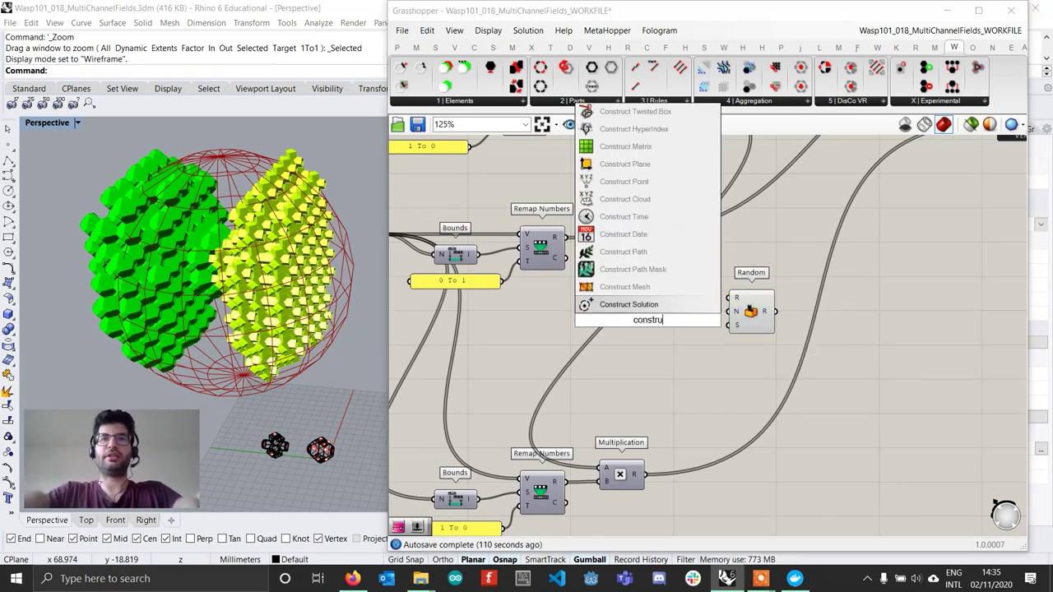
{"action": "type", "text": "ct doma"}
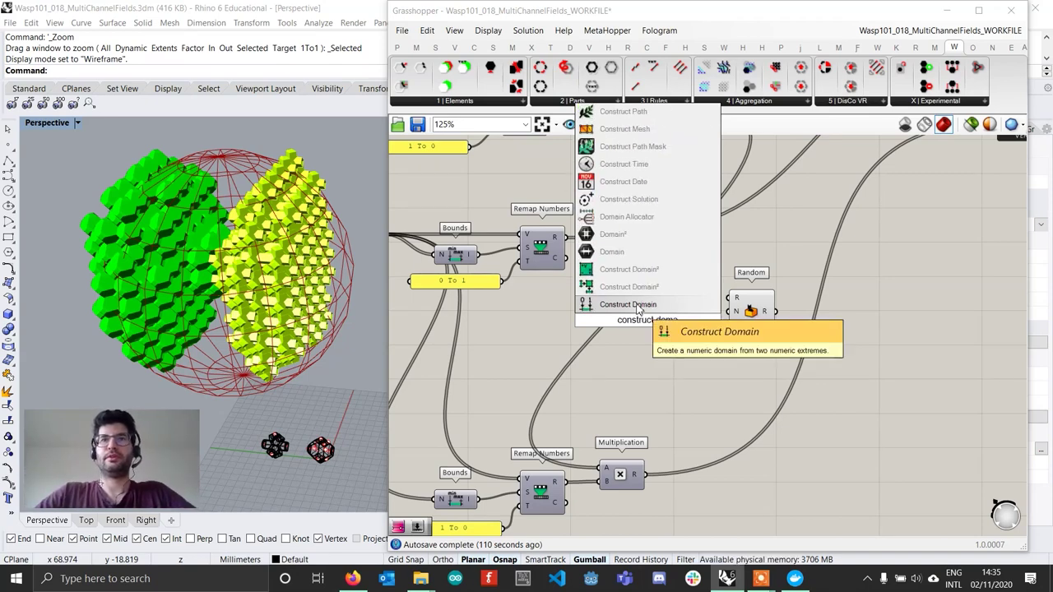
{"action": "left_click", "coordinate": [671, 304]}
{"action": "left_click_drag", "start_coordinate": [642, 309], "coordinate": [666, 312]}
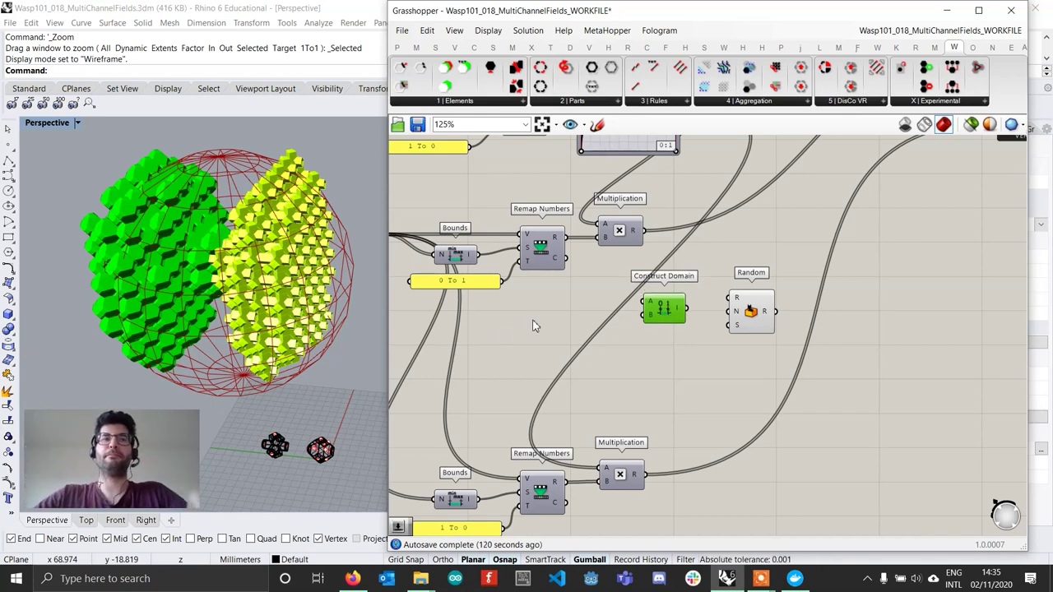
- Add a 0.15 number slider and wire it into both the A and B inputs of Construct Domain
{"action": "scroll", "coordinate": [581, 313], "scroll_direction": "up", "scroll_amount": 1}
{"action": "double_click", "coordinate": [557, 324]}
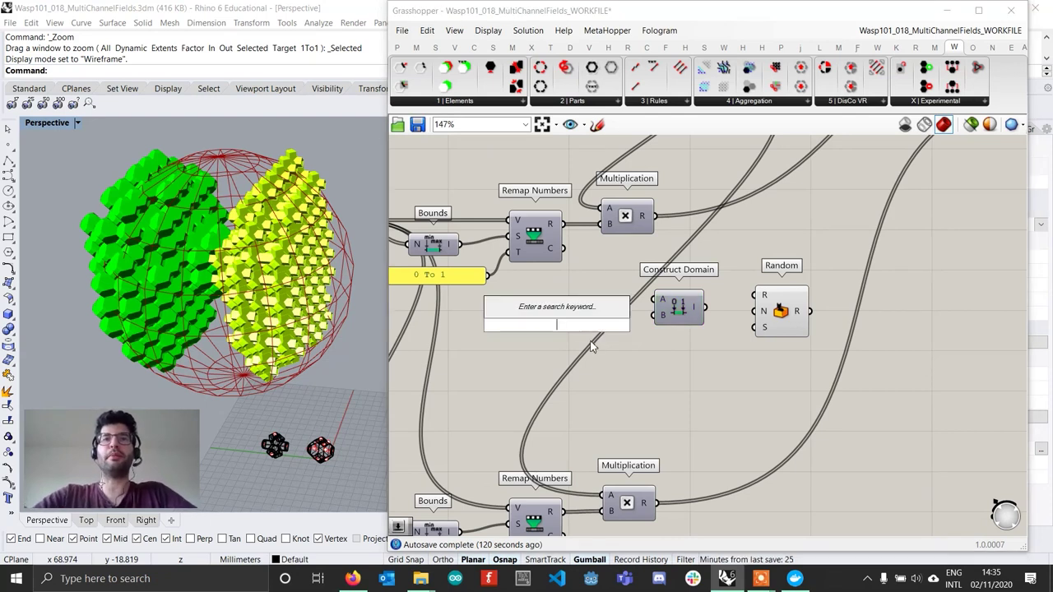
{"action": "type", "text": "0"}
{"action": "key", "text": "Return"}
{"action": "type", "text": ".15"}
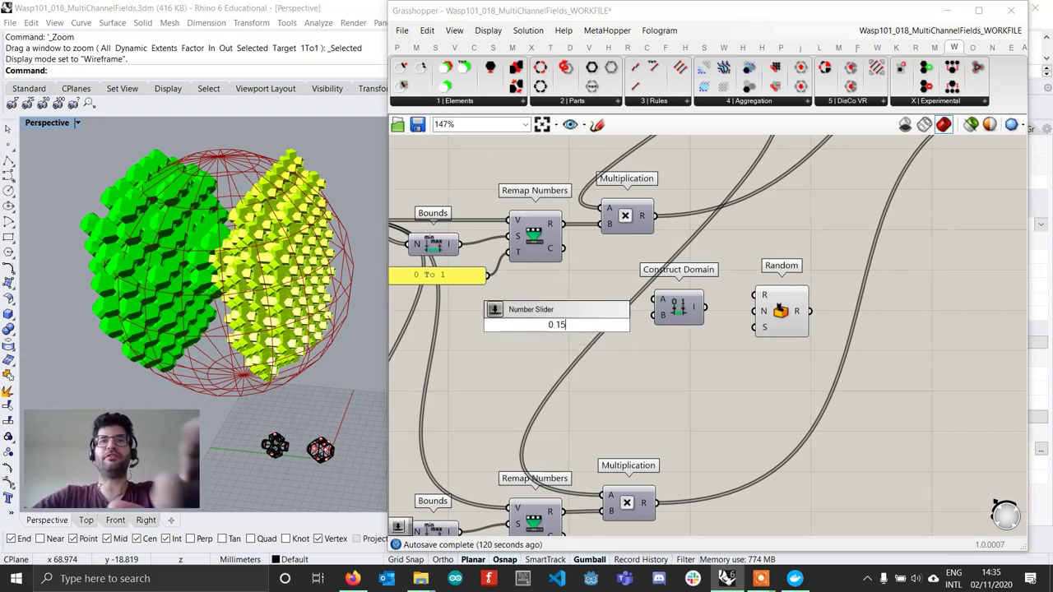
{"action": "key", "text": "Return"}
{"action": "scroll", "coordinate": [604, 356], "scroll_direction": "up", "scroll_amount": 1}
{"action": "left_click", "coordinate": [610, 314]}
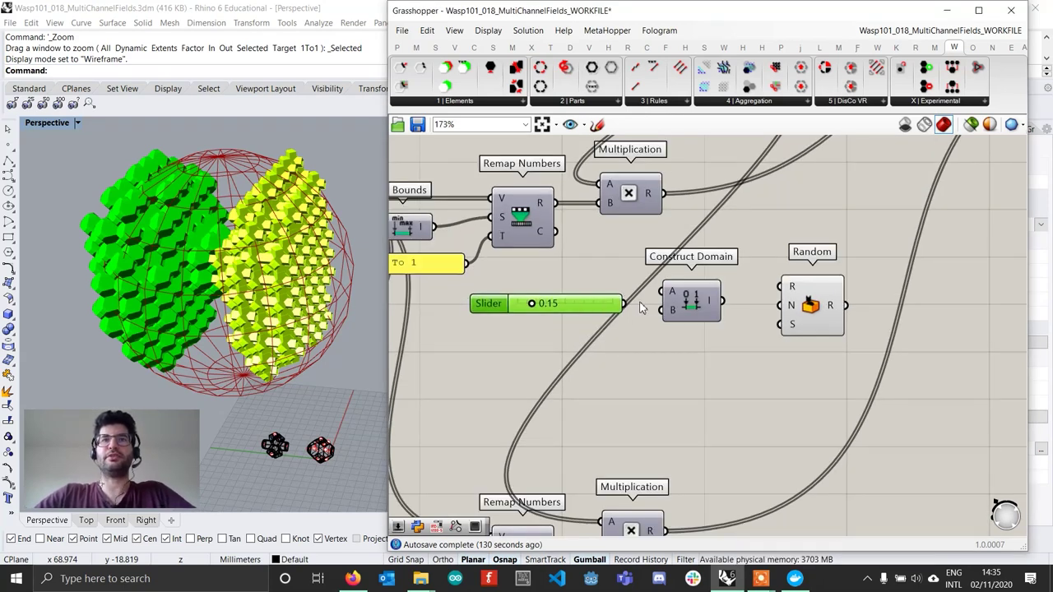
{"action": "left_click_drag", "start_coordinate": [650, 306], "coordinate": [687, 308]}
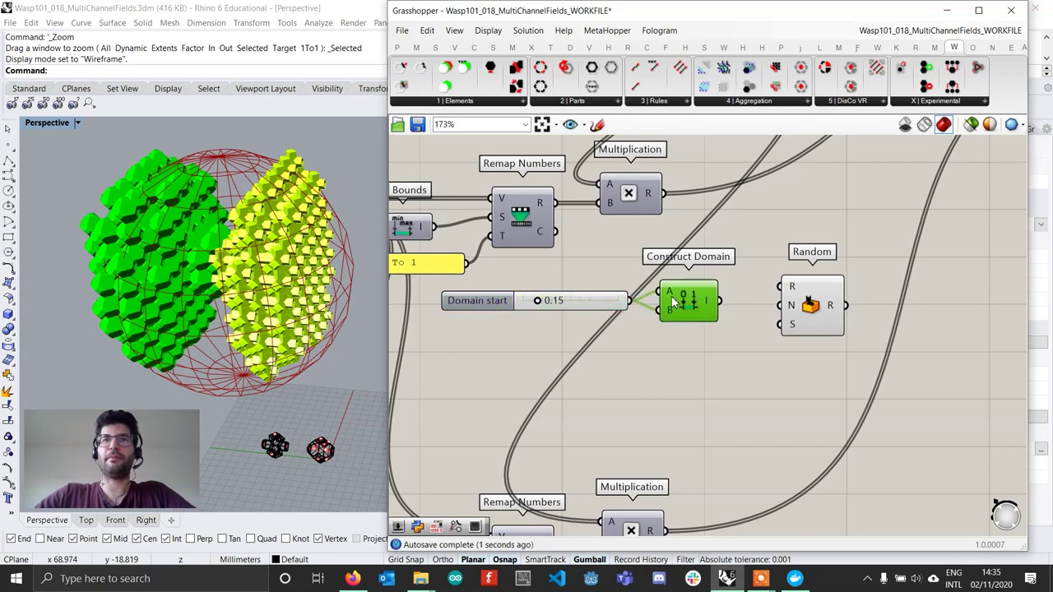
- Give Construct Domain's A input the expression -x and connect the resulting domain to Random's range input
{"action": "right_click", "coordinate": [670, 299]}
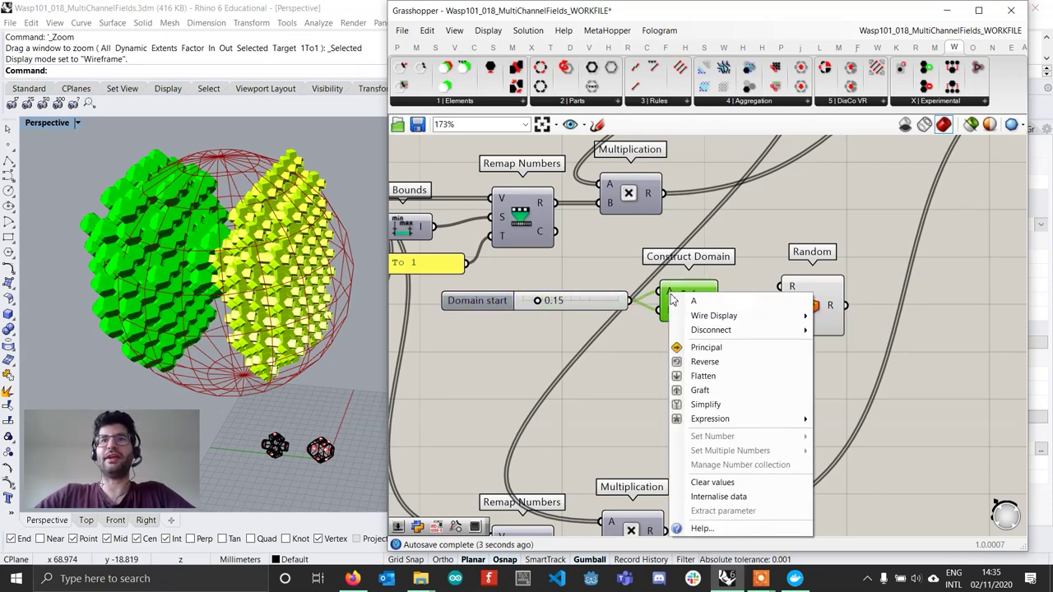
{"action": "mouse_move", "coordinate": [757, 418]}
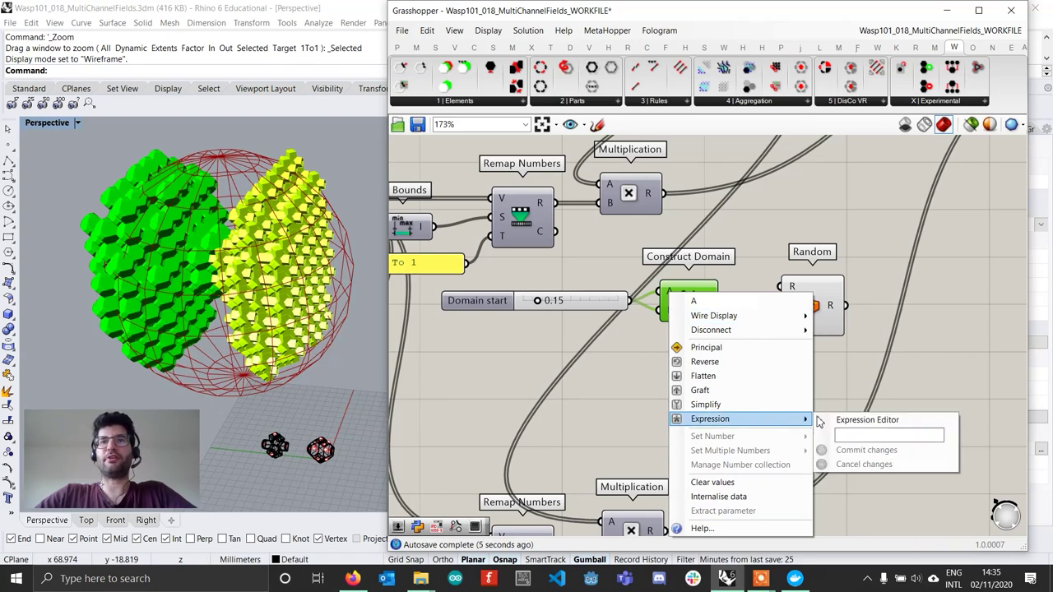
{"action": "left_click", "coordinate": [836, 435]}
{"action": "type", "text": "-x"}
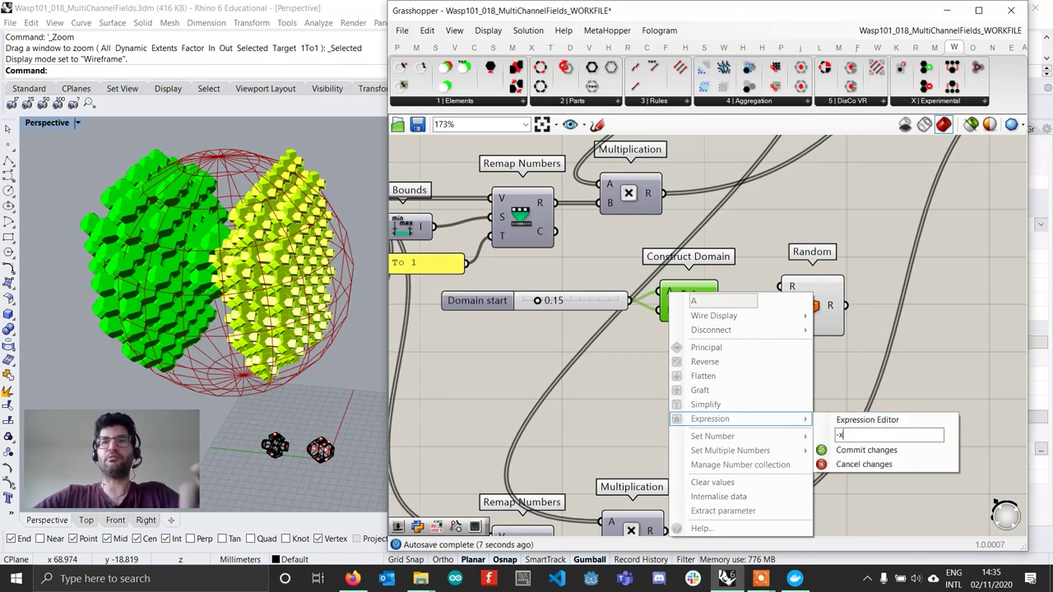
{"action": "left_click", "coordinate": [902, 450]}
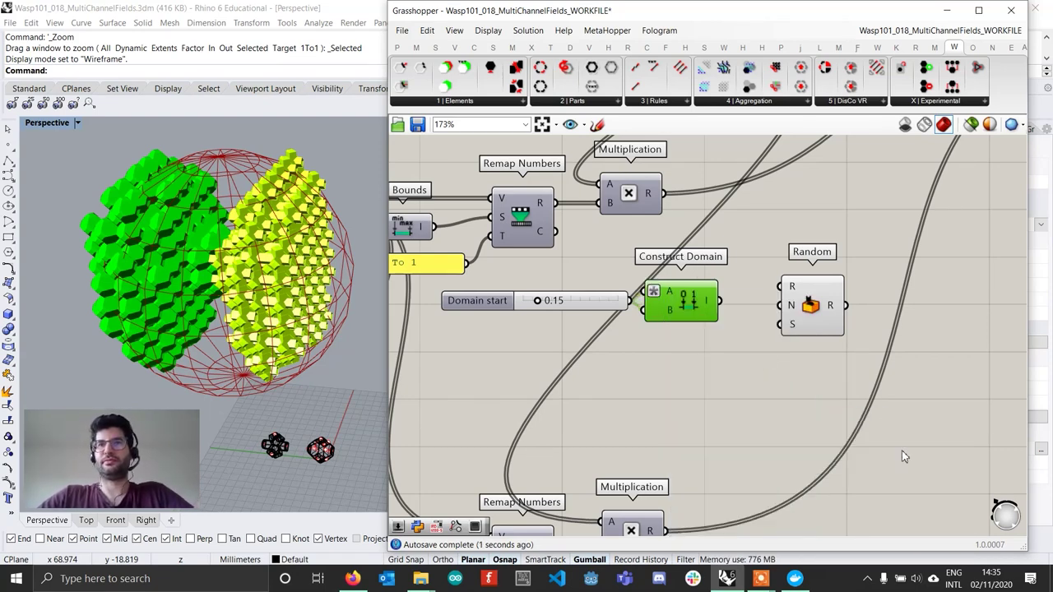
{"action": "mouse_move", "coordinate": [709, 305]}
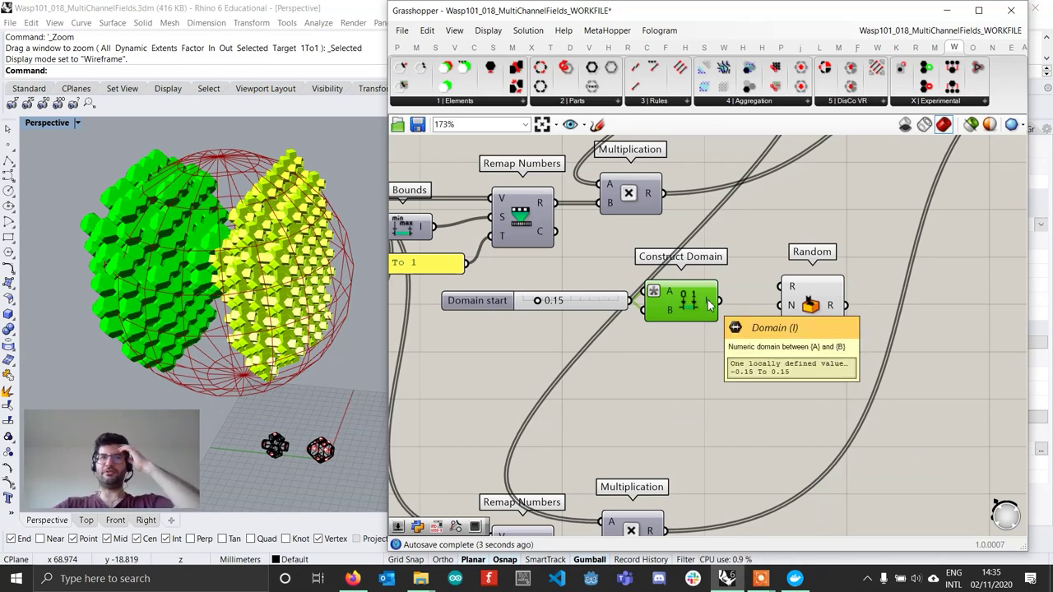
{"action": "left_click_drag", "start_coordinate": [720, 301], "coordinate": [810, 320]}
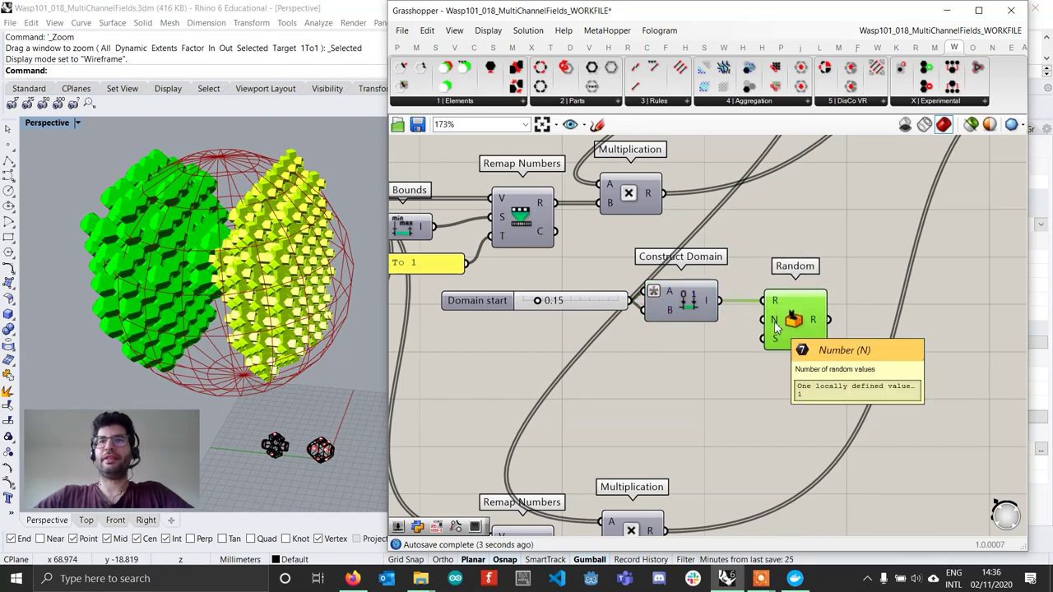
- Add a List Length component just below Construct Domain
{"action": "double_click", "coordinate": [648, 356]}
{"action": "type", "text": "list"}
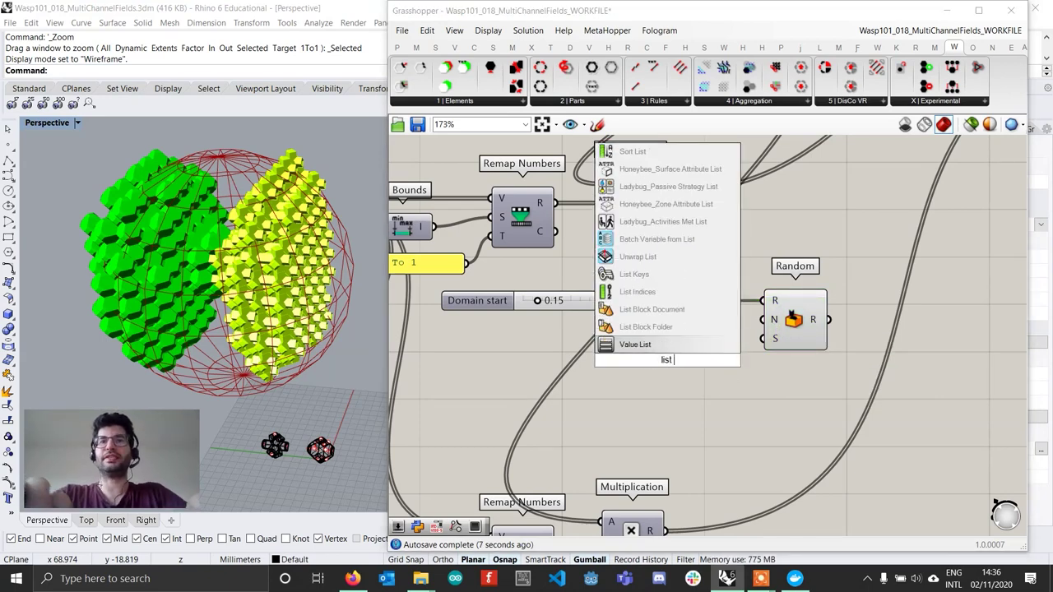
{"action": "type", "text": " i"}
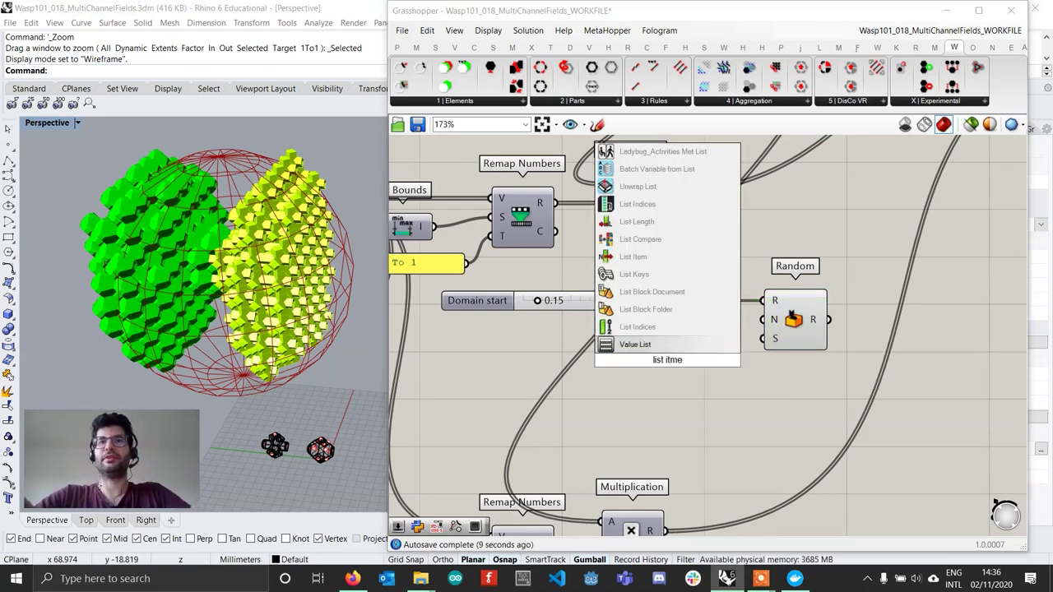
{"action": "key", "text": "BackSpace"}
{"action": "type", "text": "le"}
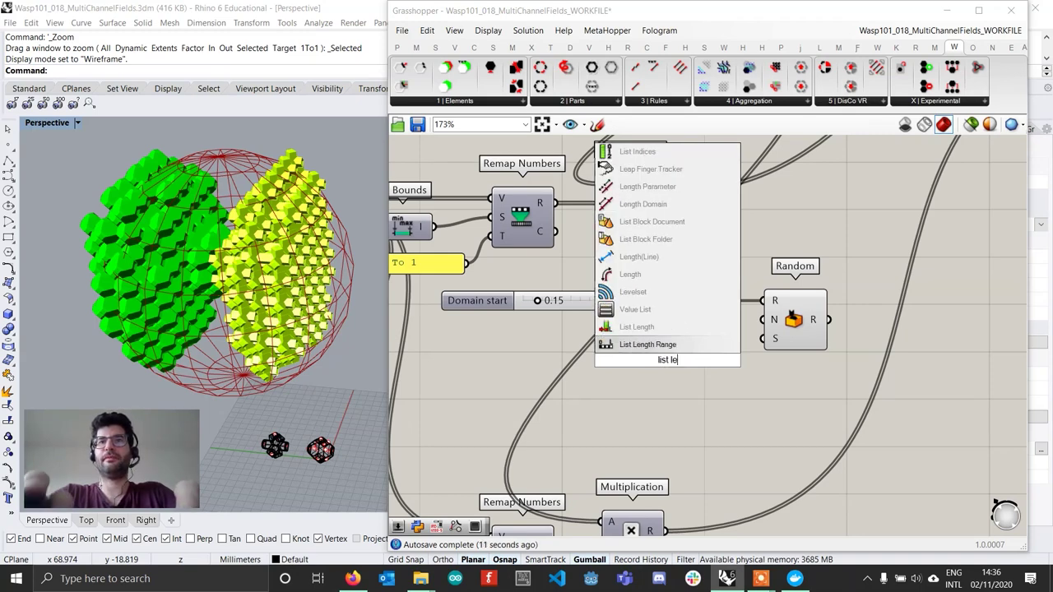
{"action": "type", "text": "n"}
{"action": "key", "text": "Return"}
{"action": "mouse_move", "coordinate": [674, 362]}
{"action": "left_mouse_down"}
{"action": "mouse_move", "coordinate": [691, 357]}
{"action": "mouse_move", "coordinate": [691, 367]}
{"action": "left_mouse_up"}
- Connect the upper Multiplication result to List Length, and the list length to Random's N input
{"action": "left_click", "coordinate": [722, 245]}
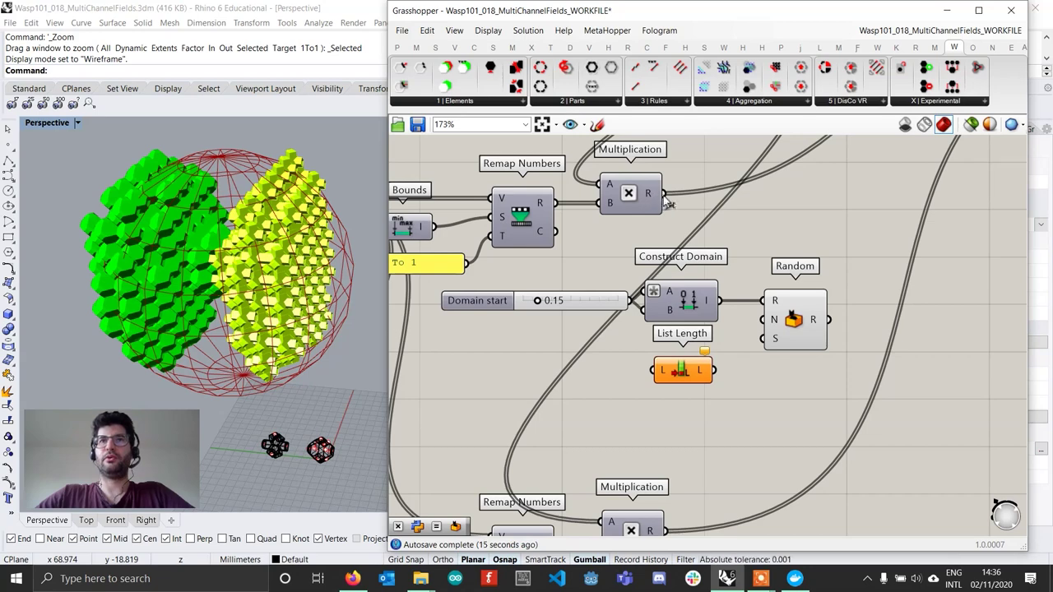
{"action": "scroll", "coordinate": [690, 255], "scroll_direction": "down", "scroll_amount": 3}
{"action": "left_click_drag", "start_coordinate": [671, 235], "coordinate": [666, 343]}
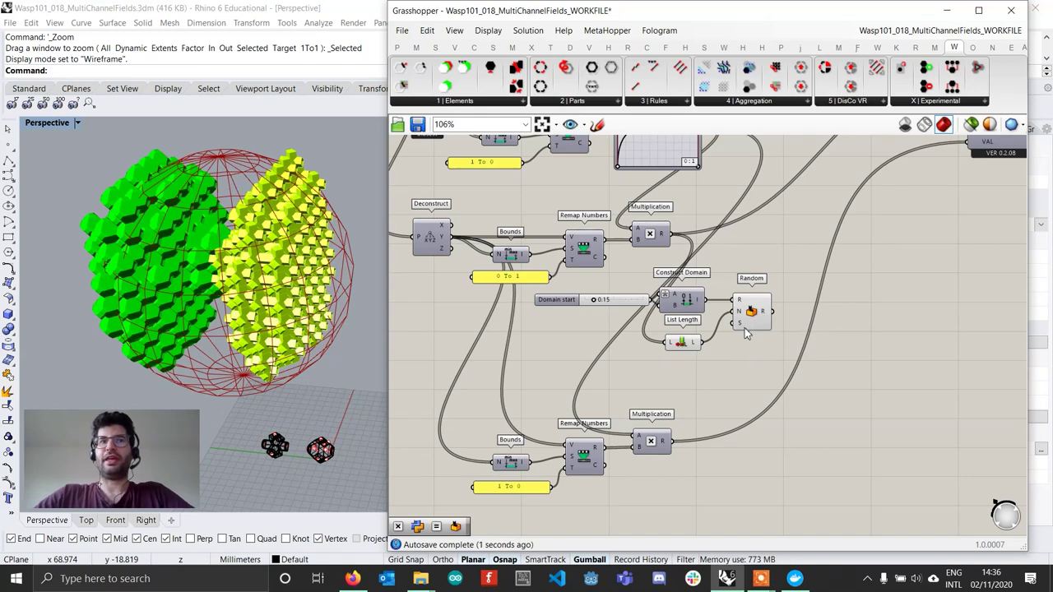
- Add a number slider of 12 below List Length and connect it to Random's seed input
{"action": "double_click", "coordinate": [649, 367]}
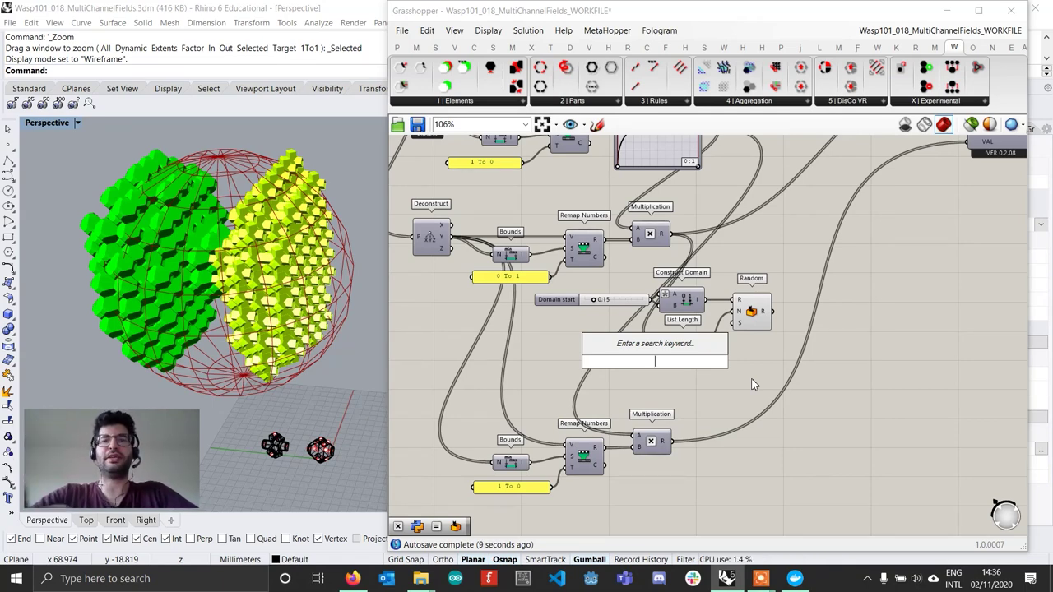
{"action": "type", "text": "12"}
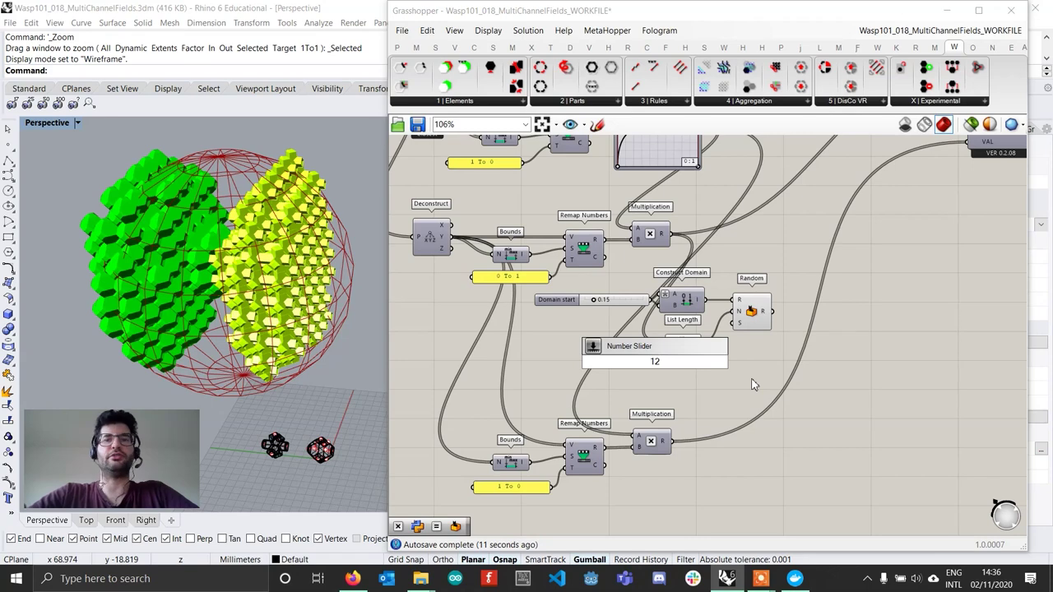
{"action": "key", "text": "Return"}
{"action": "scroll", "coordinate": [752, 378], "scroll_direction": "up", "scroll_amount": 2}
{"action": "mouse_move", "coordinate": [714, 366]}
{"action": "left_mouse_down"}
{"action": "mouse_move", "coordinate": [737, 320]}
{"action": "mouse_move", "coordinate": [703, 362]}
{"action": "left_mouse_up"}
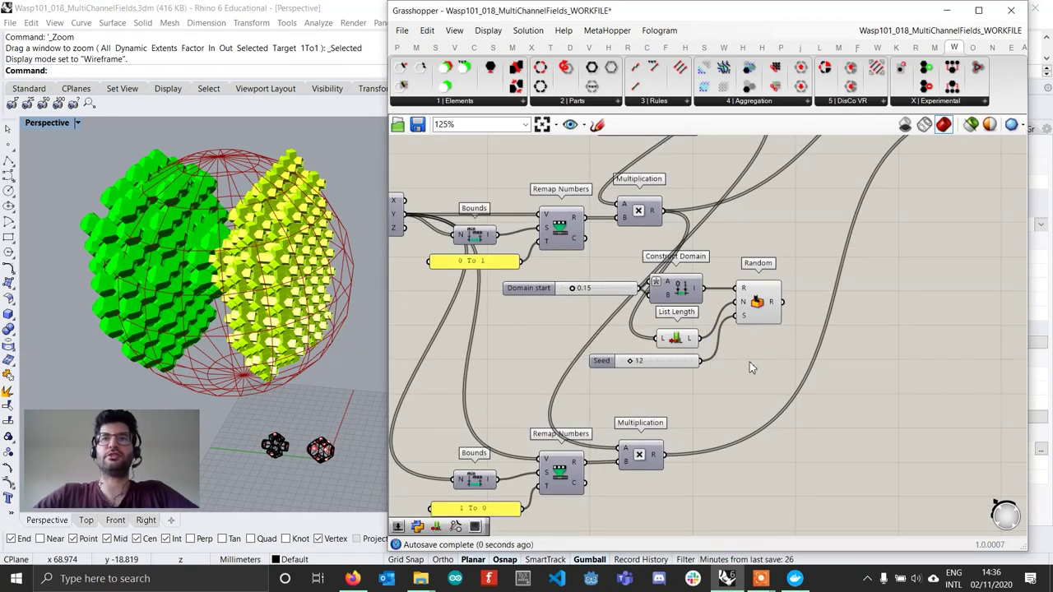
{"action": "left_click", "coordinate": [750, 300]}
- Move the 0.15 domain slider away from Construct Domain into the free space between the two Bounds branches
{"action": "right_click_drag", "start_coordinate": [617, 294], "coordinate": [674, 269]}
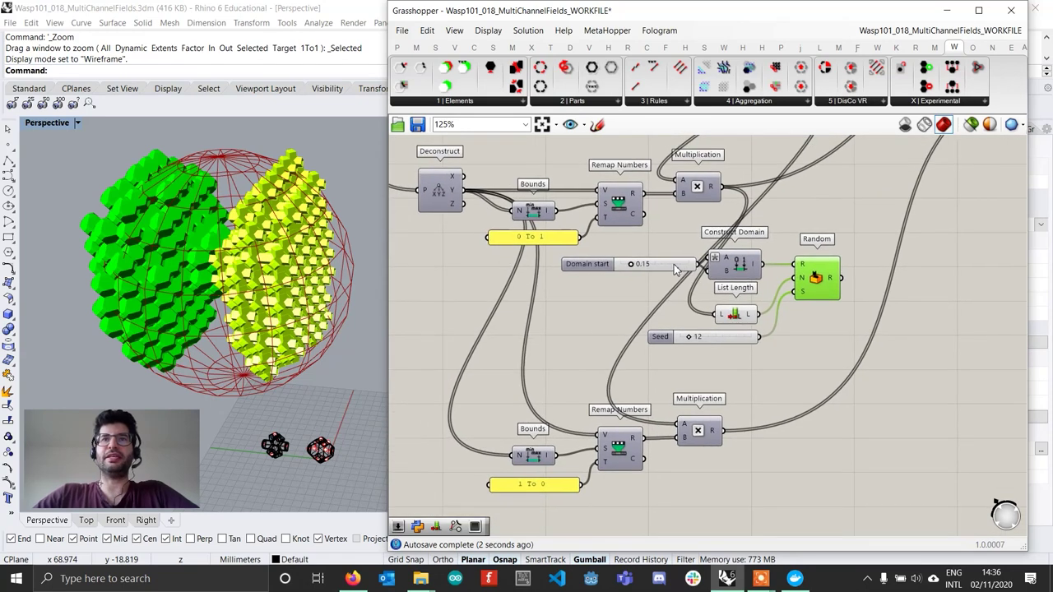
{"action": "left_click_drag", "start_coordinate": [674, 269], "coordinate": [530, 328]}
{"action": "right_click_drag", "start_coordinate": [839, 362], "coordinate": [834, 354]}
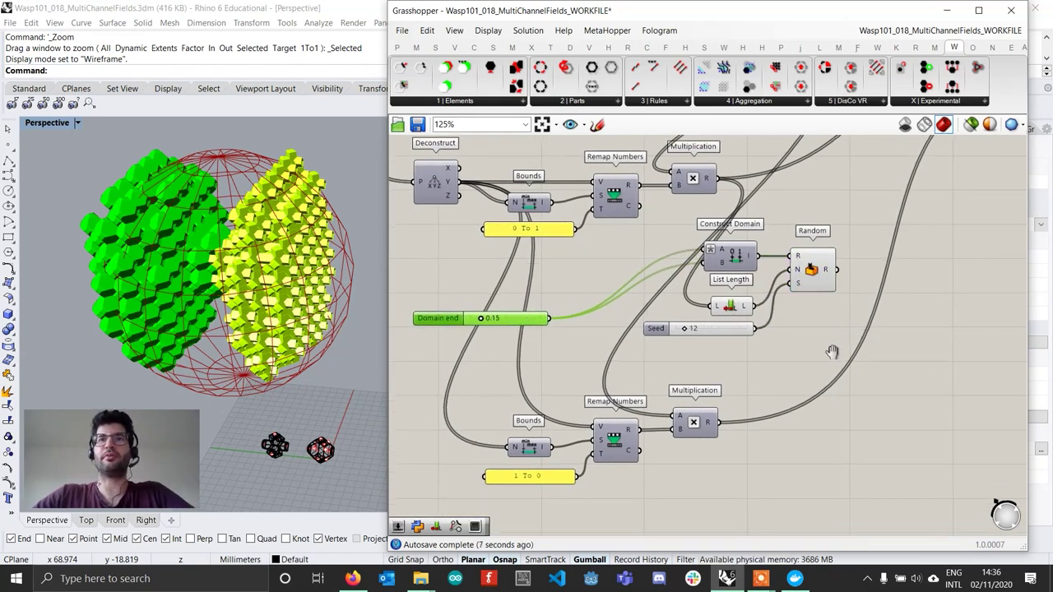
- Duplicate Construct Domain, List Length, Random and the Seed slider together, placing the copy just below the lower Multiplication
{"action": "left_click_drag", "start_coordinate": [831, 352], "coordinate": [679, 241]}
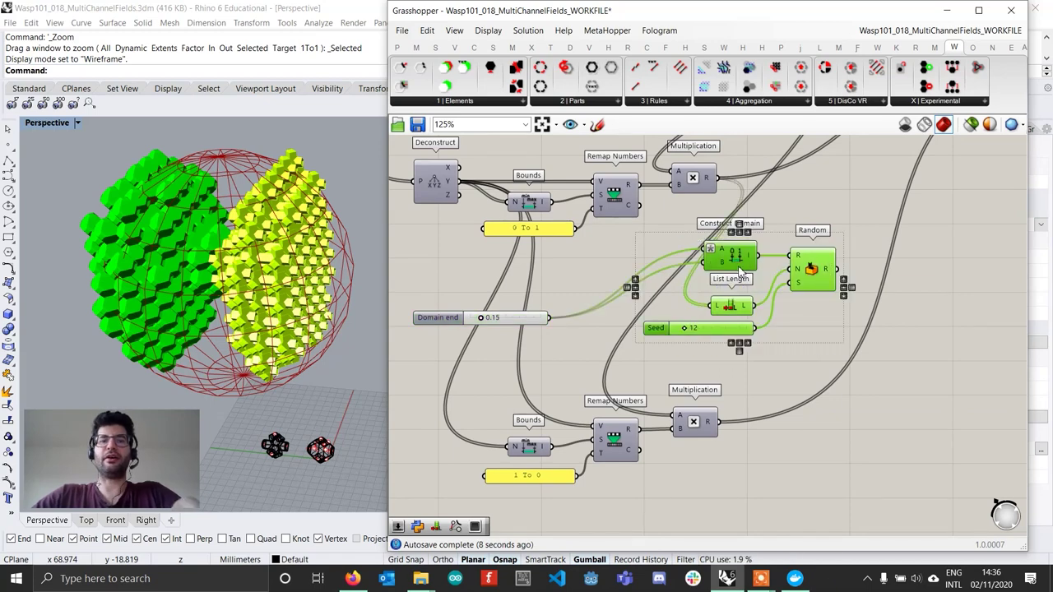
{"action": "left_click_drag", "start_coordinate": [739, 270], "coordinate": [725, 494], "text": "alt"}
{"action": "right_click_drag", "start_coordinate": [747, 454], "coordinate": [701, 412]}
{"action": "scroll", "coordinate": [729, 409], "scroll_direction": "down", "scroll_amount": 2}
{"action": "scroll", "coordinate": [701, 398], "scroll_direction": "up", "scroll_amount": 1}
{"action": "left_click", "coordinate": [790, 397]}
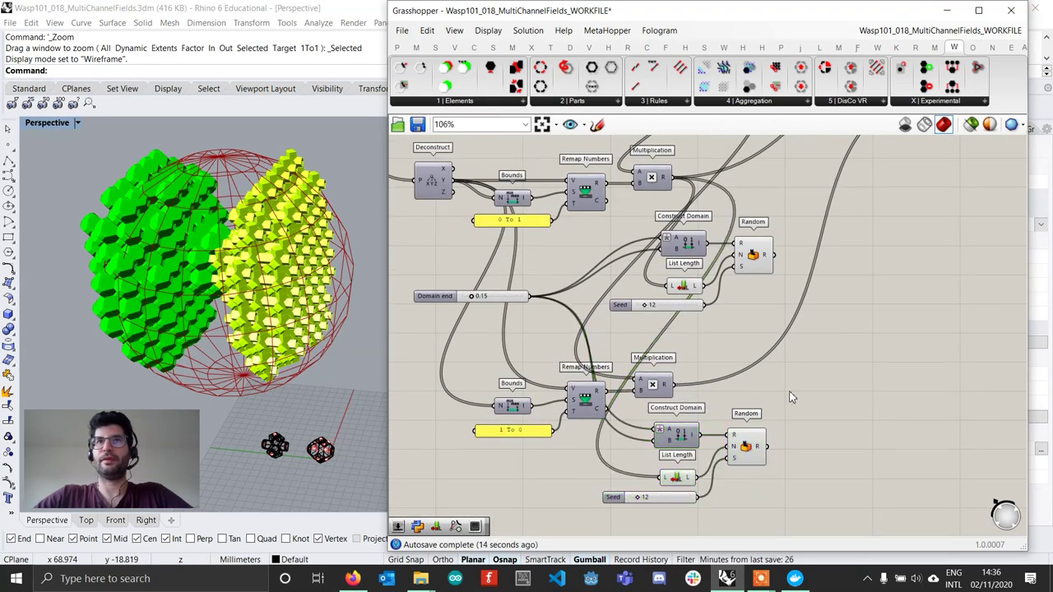
- Set the duplicated Seed slider to 43
{"action": "left_click_drag", "start_coordinate": [639, 499], "coordinate": [665, 499]}
{"action": "right_click_drag", "start_coordinate": [773, 336], "coordinate": [755, 312]}
{"action": "scroll", "coordinate": [775, 309], "scroll_direction": "down", "scroll_amount": 1}
{"action": "scroll", "coordinate": [748, 316], "scroll_direction": "up", "scroll_amount": 2}
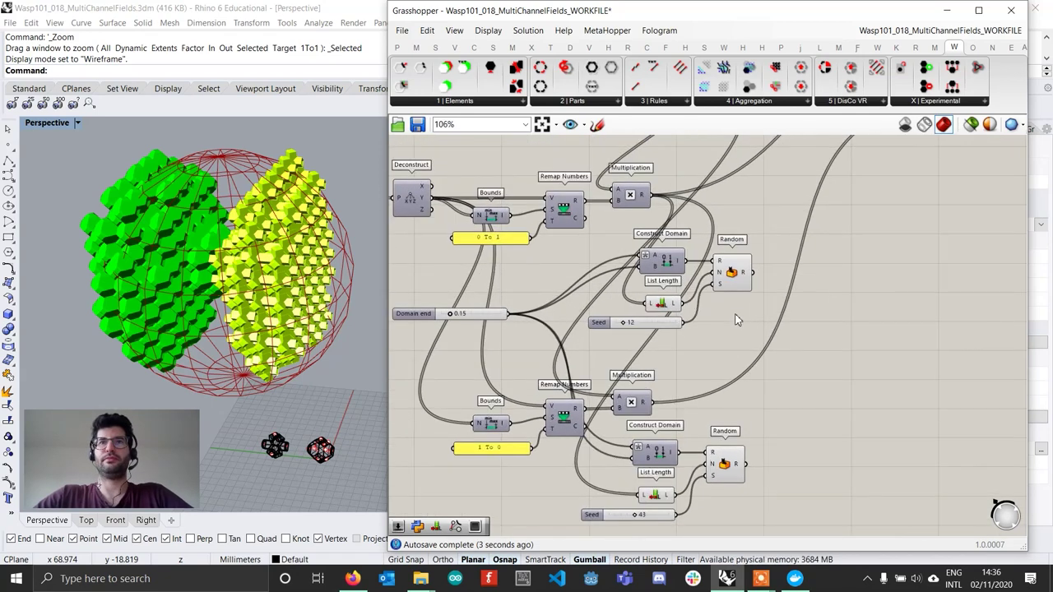
- Add an Addition component that sums the upper Multiplication result and the upper Random values
{"action": "double_click", "coordinate": [771, 220]}
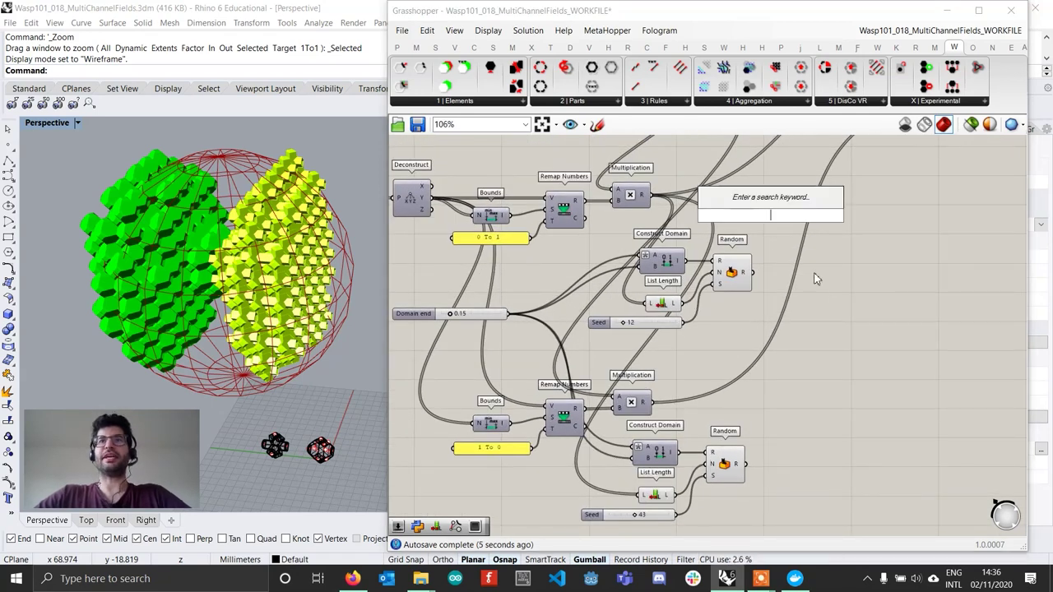
{"action": "type", "text": "addi"}
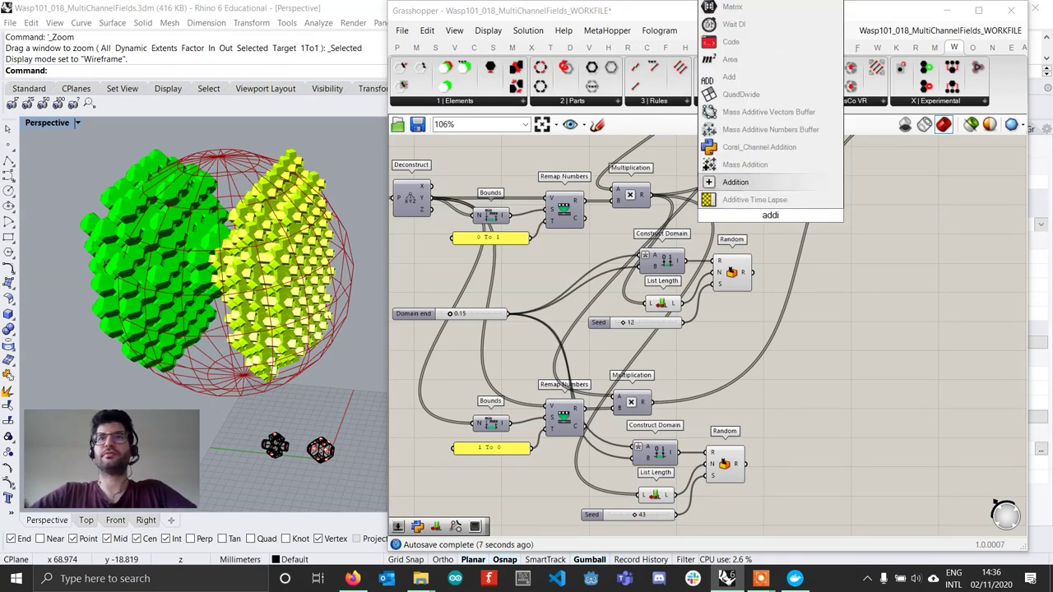
{"action": "left_click", "coordinate": [735, 182]}
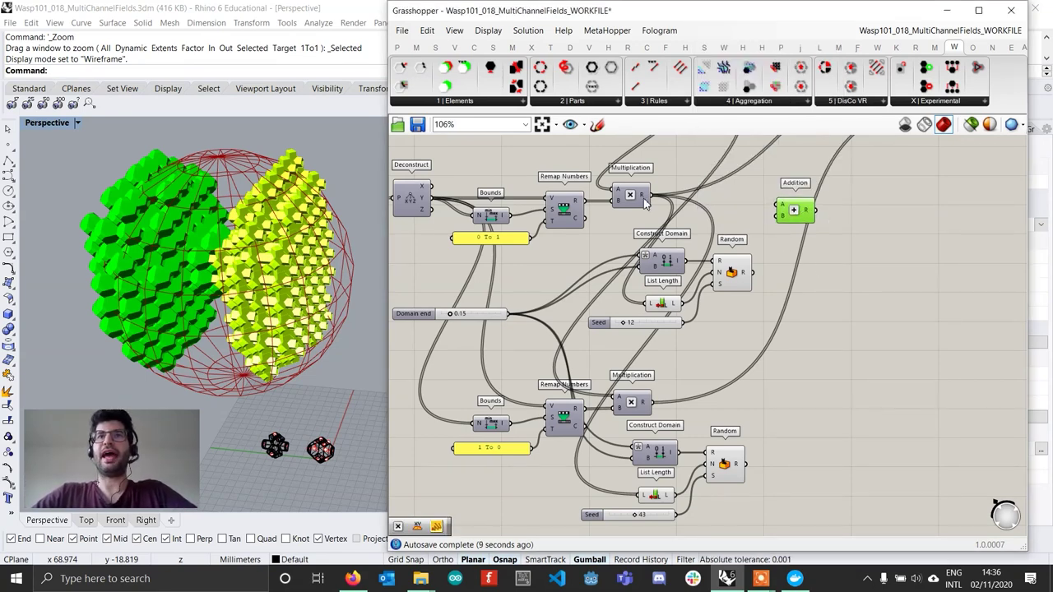
{"action": "left_click_drag", "start_coordinate": [690, 163], "coordinate": [801, 211]}
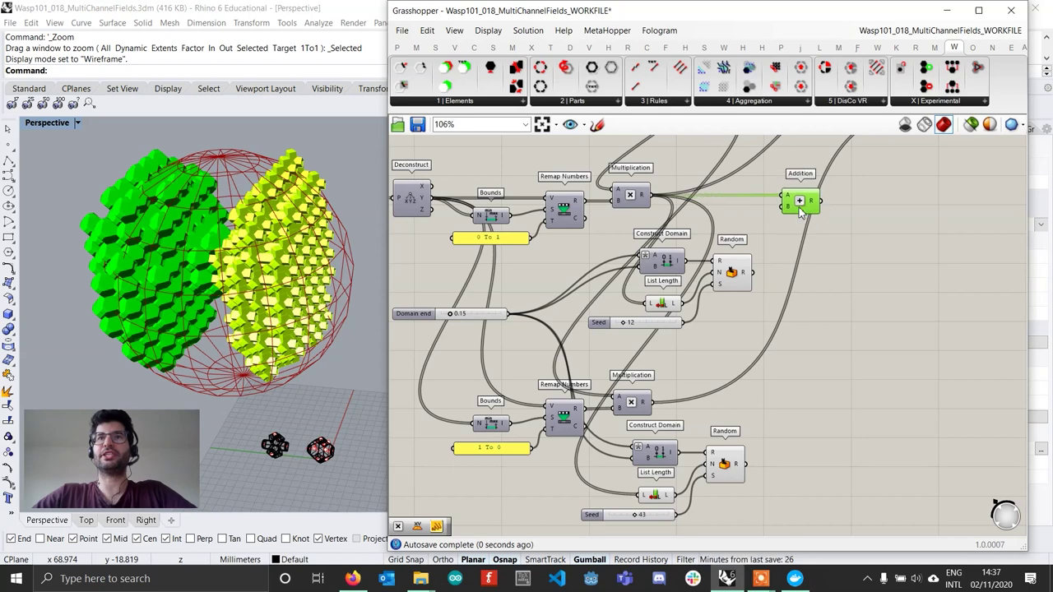
{"action": "left_click_drag", "start_coordinate": [749, 274], "coordinate": [822, 205]}
- Add a second Addition component that sums the lower Multiplication result and the lower Random values
{"action": "double_click", "coordinate": [785, 425]}
{"action": "type", "text": "add"}
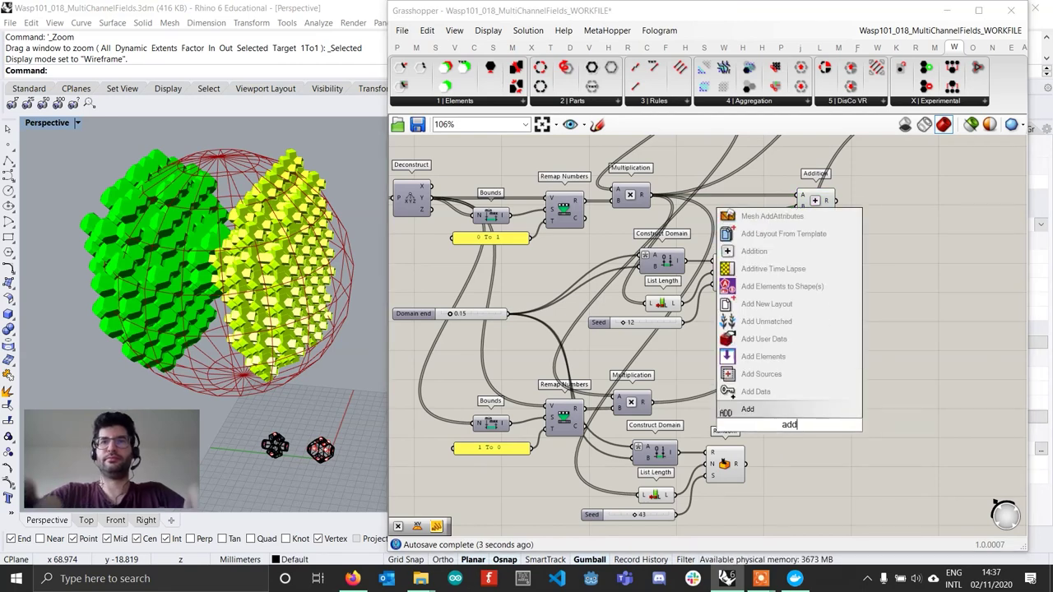
{"action": "key", "text": "Up"}
{"action": "type", "text": "i"}
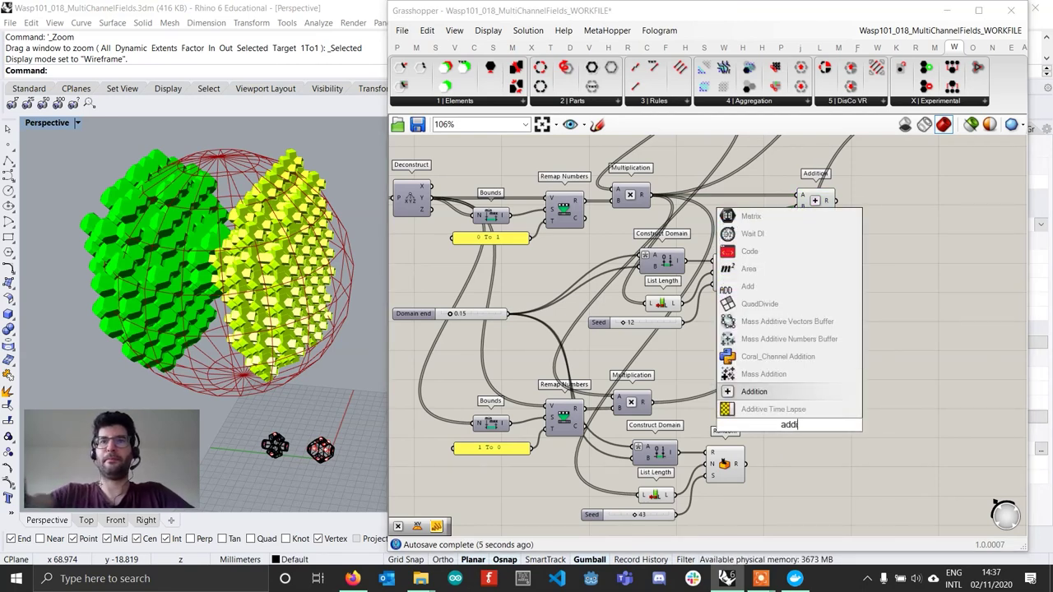
{"action": "key", "text": "Return"}
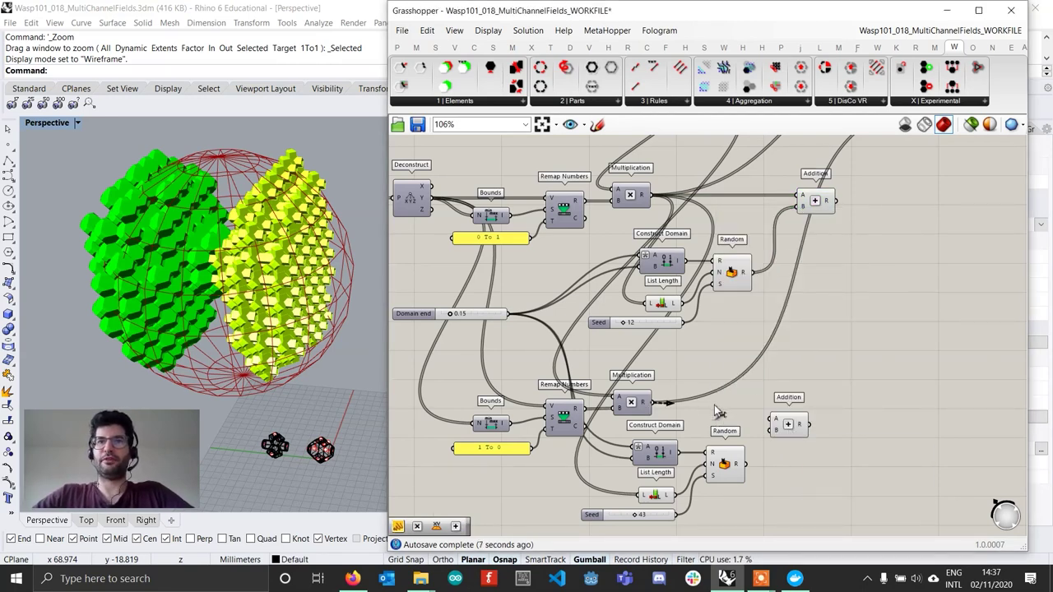
{"action": "left_click_drag", "start_coordinate": [716, 411], "coordinate": [798, 402]}
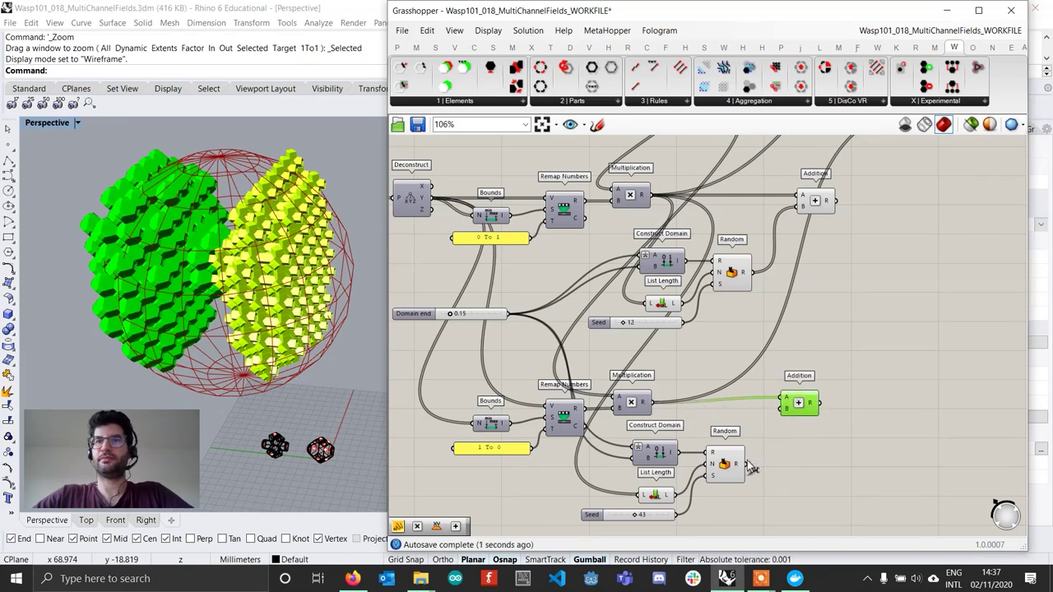
{"action": "left_click_drag", "start_coordinate": [745, 464], "coordinate": [782, 408]}
- Feed the upper Addition into the VAL input of the plus_y Wasp_Field and the lower Addition into that of minus_y
{"action": "right_click_drag", "start_coordinate": [826, 412], "coordinate": [757, 462]}
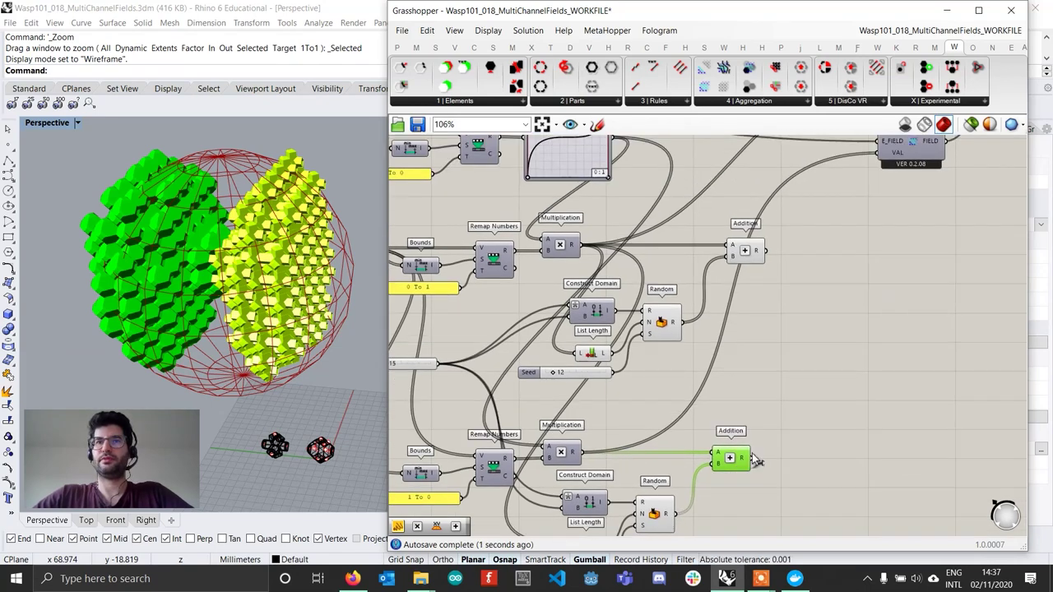
{"action": "scroll", "coordinate": [751, 457], "scroll_direction": "down", "scroll_amount": 1}
{"action": "right_click_drag", "start_coordinate": [760, 326], "coordinate": [666, 368]}
{"action": "left_click_drag", "start_coordinate": [670, 323], "coordinate": [767, 183]}
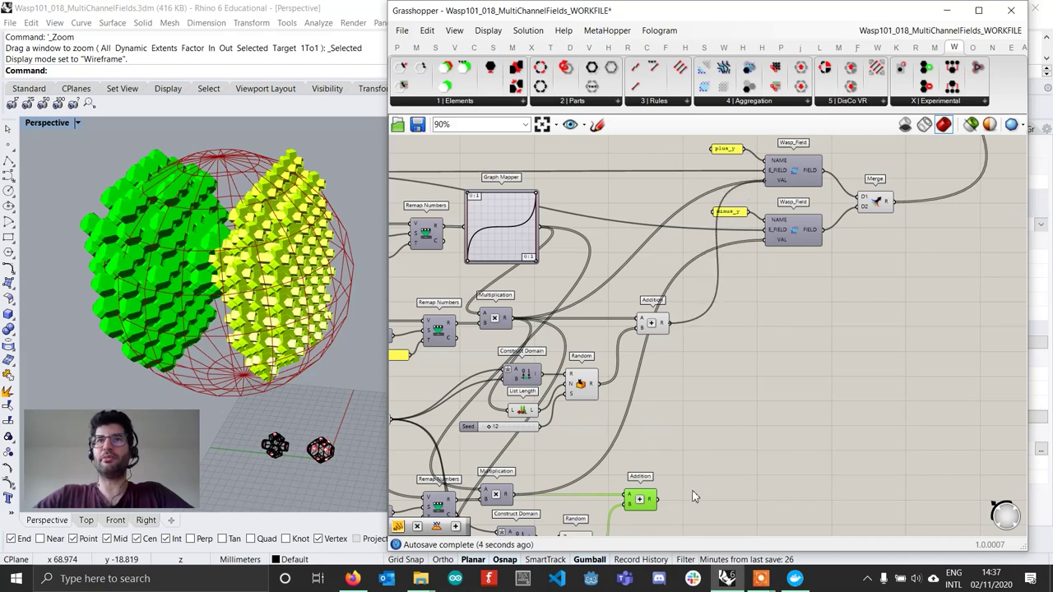
{"action": "left_click_drag", "start_coordinate": [662, 499], "coordinate": [765, 251]}
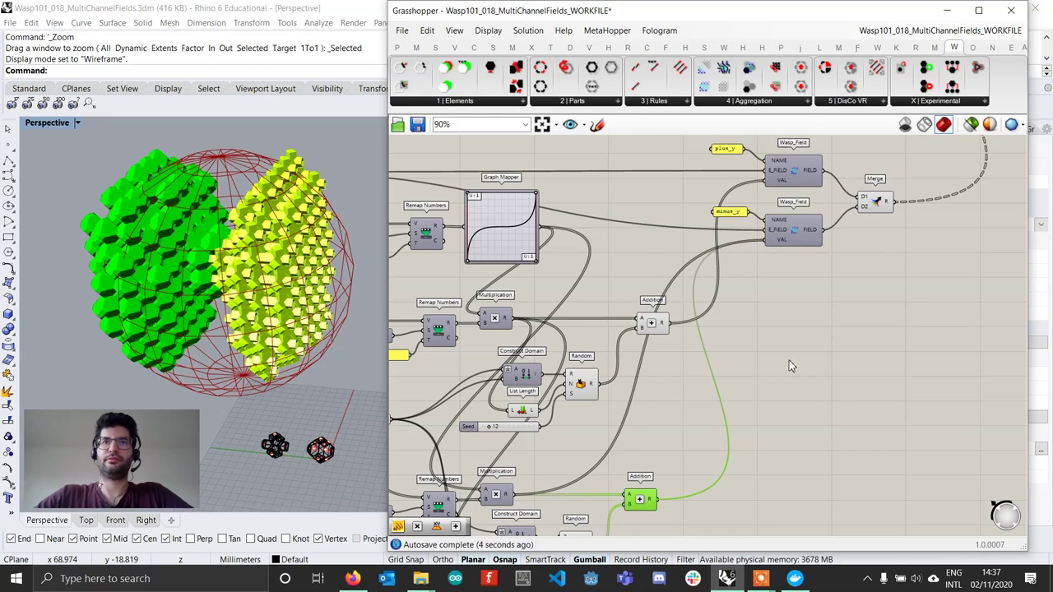
{"action": "scroll", "coordinate": [787, 359], "scroll_direction": "down", "scroll_amount": 5}
{"action": "right_click_drag", "start_coordinate": [787, 360], "coordinate": [672, 339]}
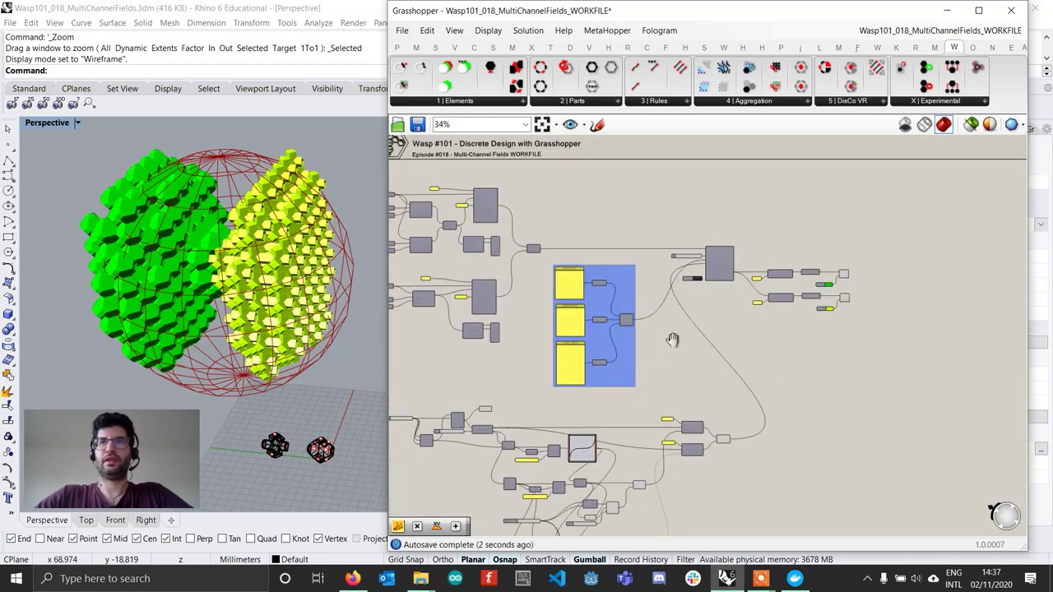
- Reset the Wasp_Field-driven Aggregation so it regenerates with the randomized field values
{"action": "scroll", "coordinate": [675, 329], "scroll_direction": "up", "scroll_amount": 9}
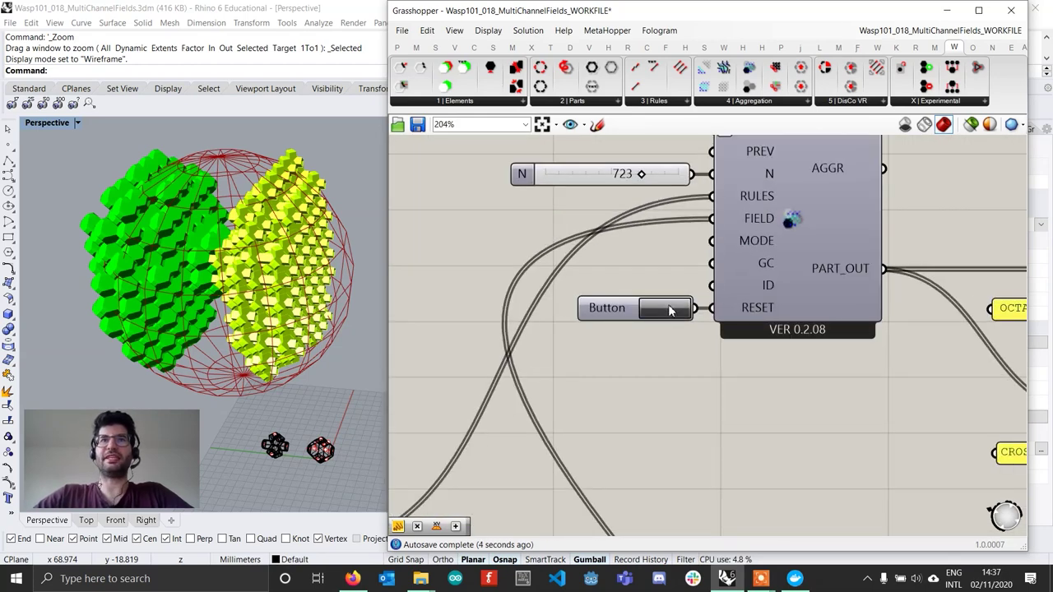
{"action": "left_click", "coordinate": [669, 310]}
{"action": "scroll", "coordinate": [309, 310], "scroll_direction": "down", "scroll_amount": 3}
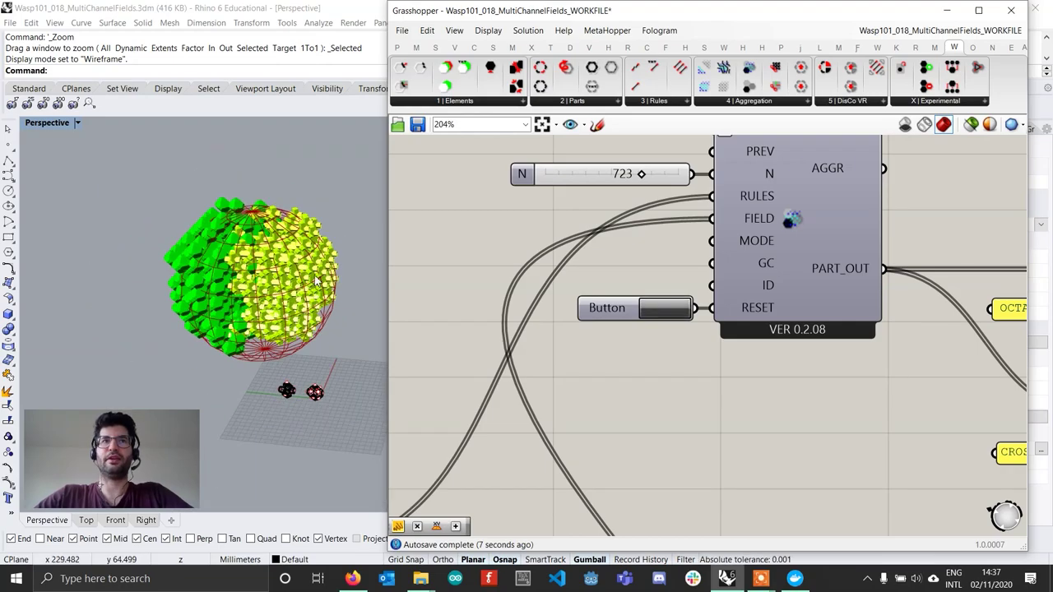
- Examine the boundary between the green OCTA and yellow CROSS parts in the regenerated aggregation
{"action": "right_click_drag", "start_coordinate": [309, 310], "coordinate": [244, 330]}
{"action": "scroll", "coordinate": [244, 330], "scroll_direction": "up", "scroll_amount": 4}
{"action": "scroll", "coordinate": [244, 330], "scroll_direction": "up", "scroll_amount": 3}
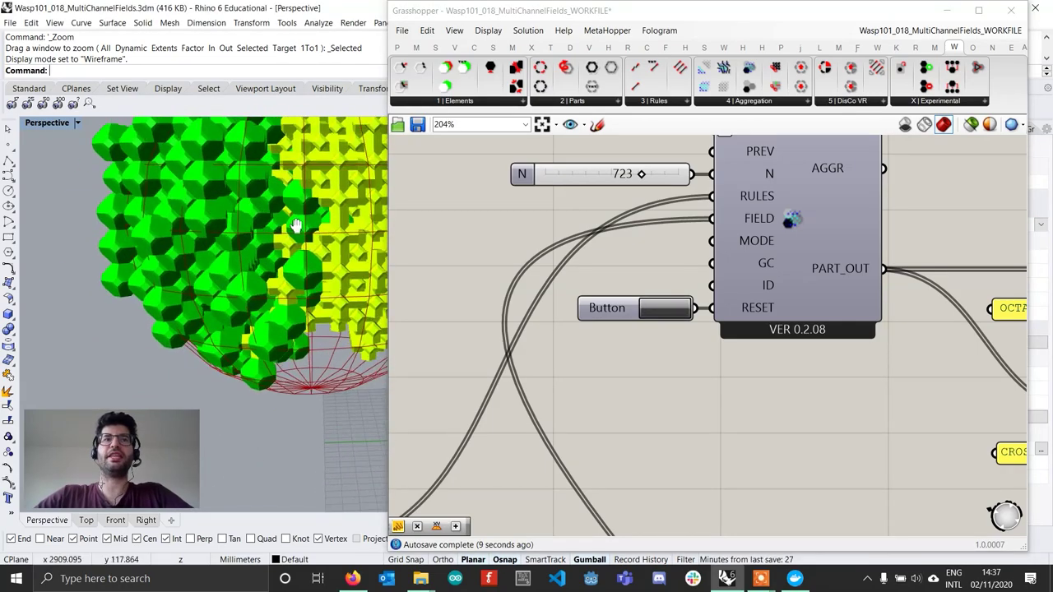
{"action": "scroll", "coordinate": [288, 279], "scroll_direction": "down", "scroll_amount": 4}
{"action": "scroll", "coordinate": [306, 262], "scroll_direction": "up", "scroll_amount": 6}
{"action": "mouse_move", "coordinate": [306, 262]}
{"action": "right_mouse_down"}
{"action": "mouse_move", "coordinate": [305, 304]}
{"action": "mouse_move", "coordinate": [296, 256]}
{"action": "mouse_move", "coordinate": [289, 268]}
{"action": "right_mouse_up"}
{"action": "scroll", "coordinate": [293, 246], "scroll_direction": "down", "scroll_amount": 3}
{"action": "right_click_drag", "start_coordinate": [355, 472], "coordinate": [294, 192]}
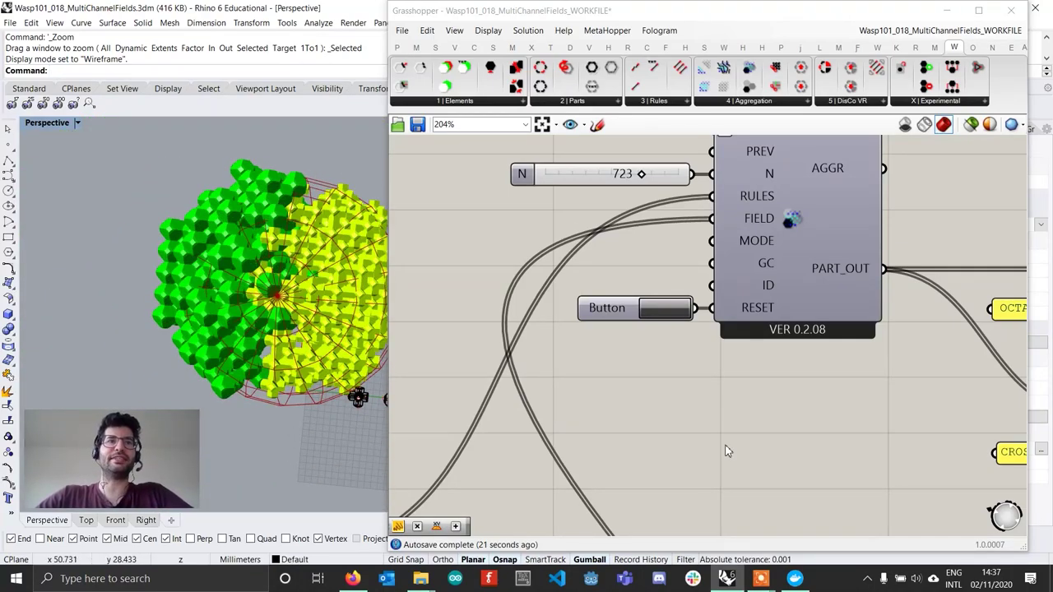
- Set the Domain end slider feeding both Construct Domain components to 0.25
{"action": "scroll", "coordinate": [729, 446], "scroll_direction": "down", "scroll_amount": 8}
{"action": "right_click_drag", "start_coordinate": [741, 308], "coordinate": [758, 255]}
{"action": "right_click_drag", "start_coordinate": [677, 404], "coordinate": [740, 275]}
{"action": "scroll", "coordinate": [616, 385], "scroll_direction": "up", "scroll_amount": 9}
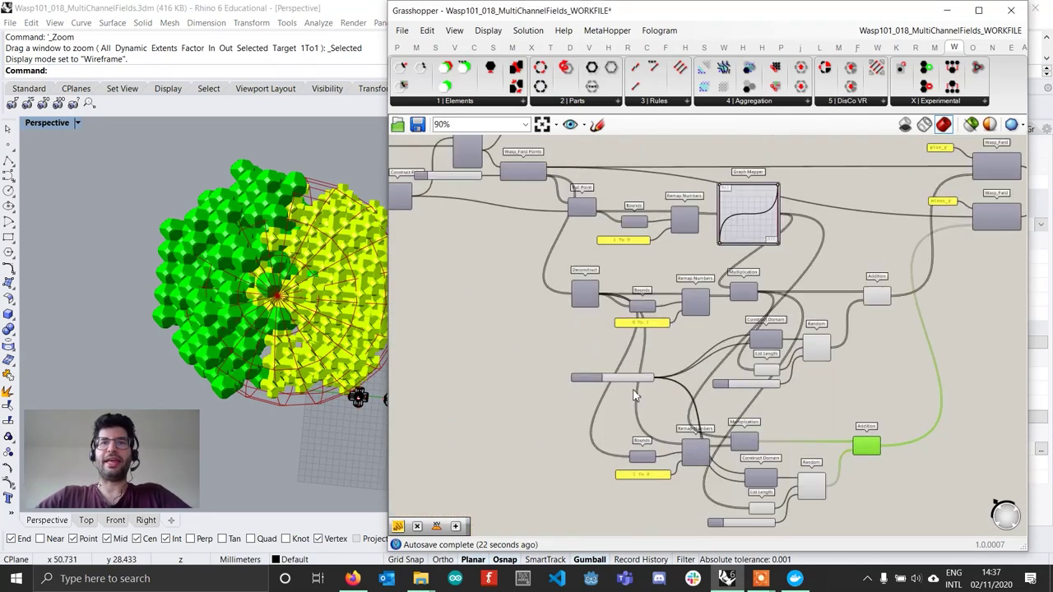
{"action": "double_click", "coordinate": [629, 378]}
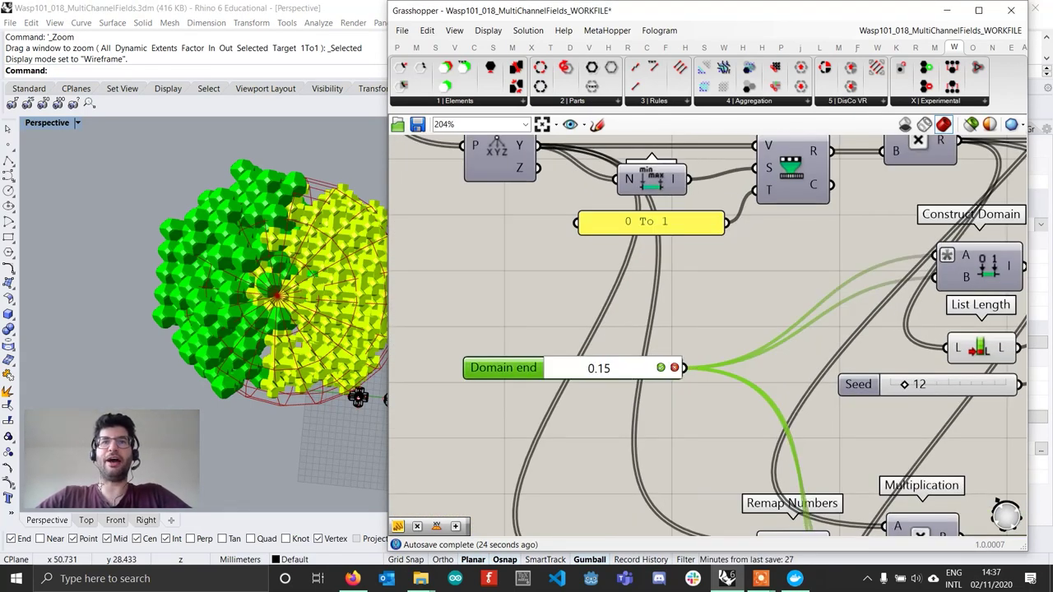
{"action": "type", "text": "5"}
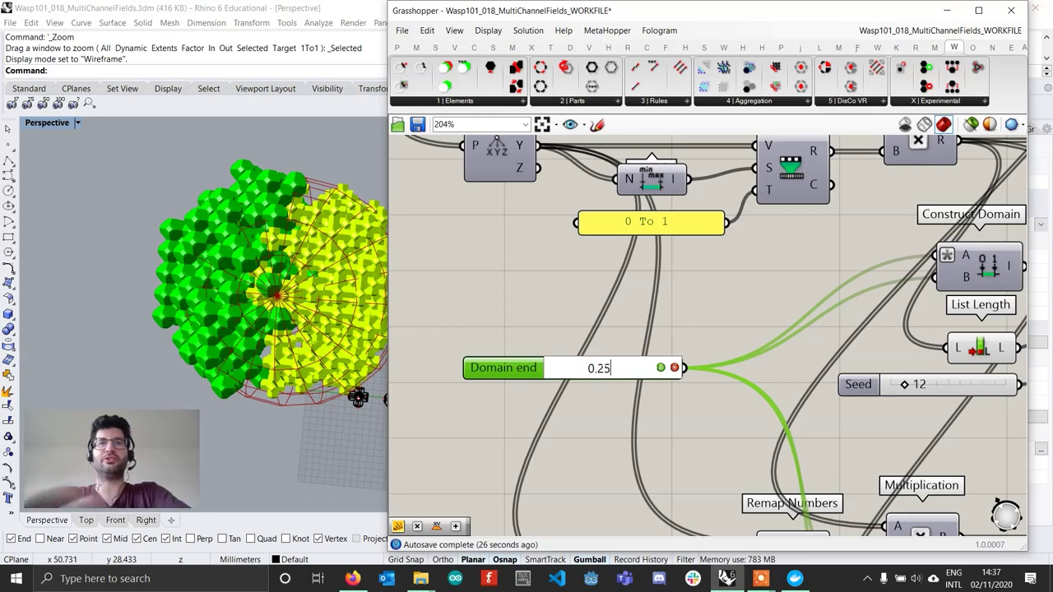
{"action": "key", "text": "Return"}
- Examine how the OCTA and CROSS parts intermix in the aggregation with a domain end of 0.25
{"action": "scroll", "coordinate": [625, 409], "scroll_direction": "down", "scroll_amount": 9}
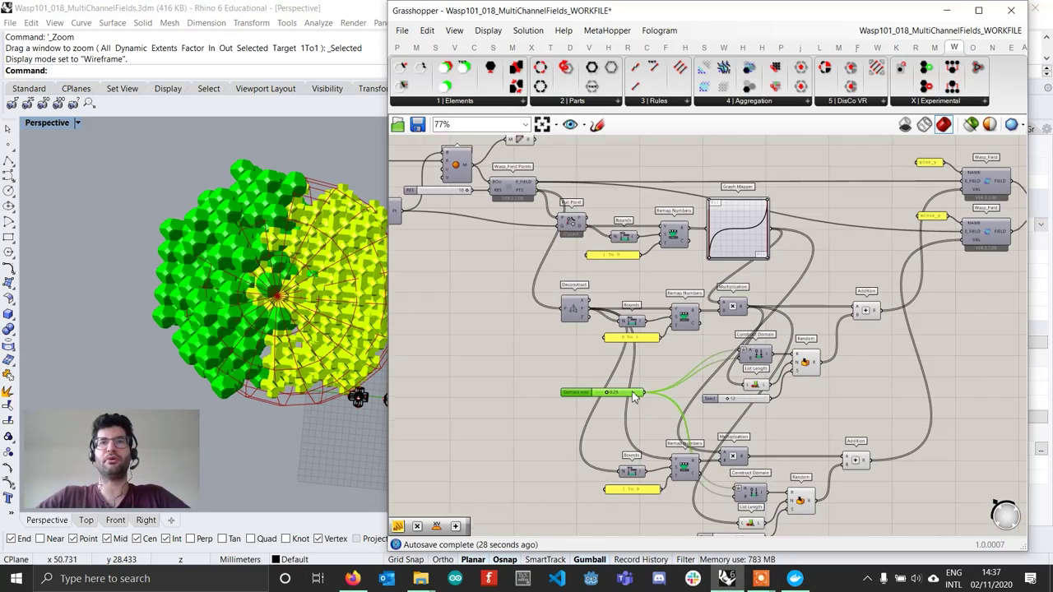
{"action": "right_click_drag", "start_coordinate": [737, 362], "coordinate": [586, 500]}
{"action": "scroll", "coordinate": [631, 270], "scroll_direction": "up", "scroll_amount": 7}
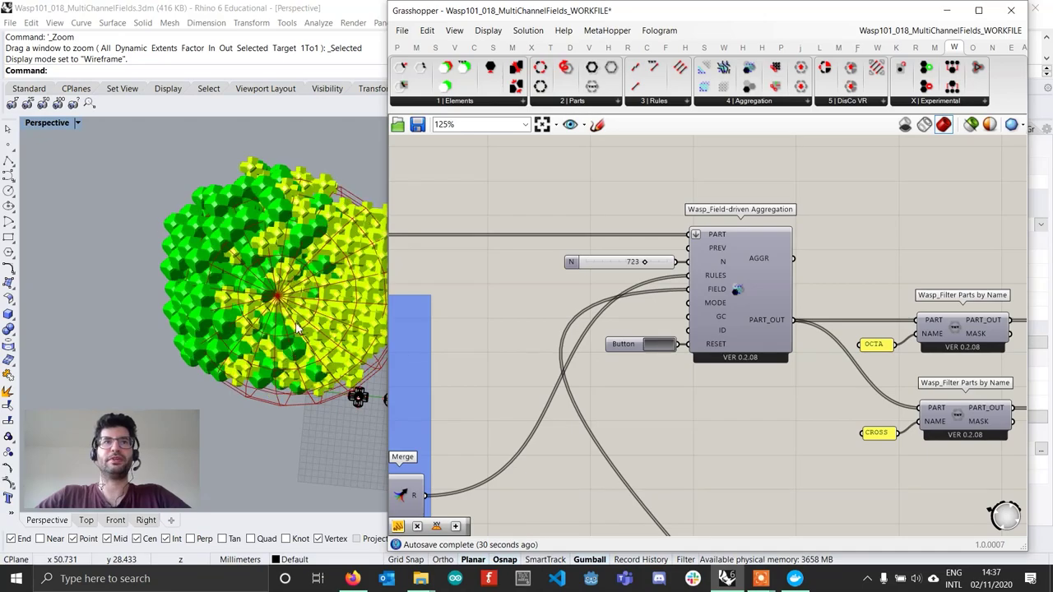
{"action": "scroll", "coordinate": [317, 250], "scroll_direction": "up", "scroll_amount": 6}
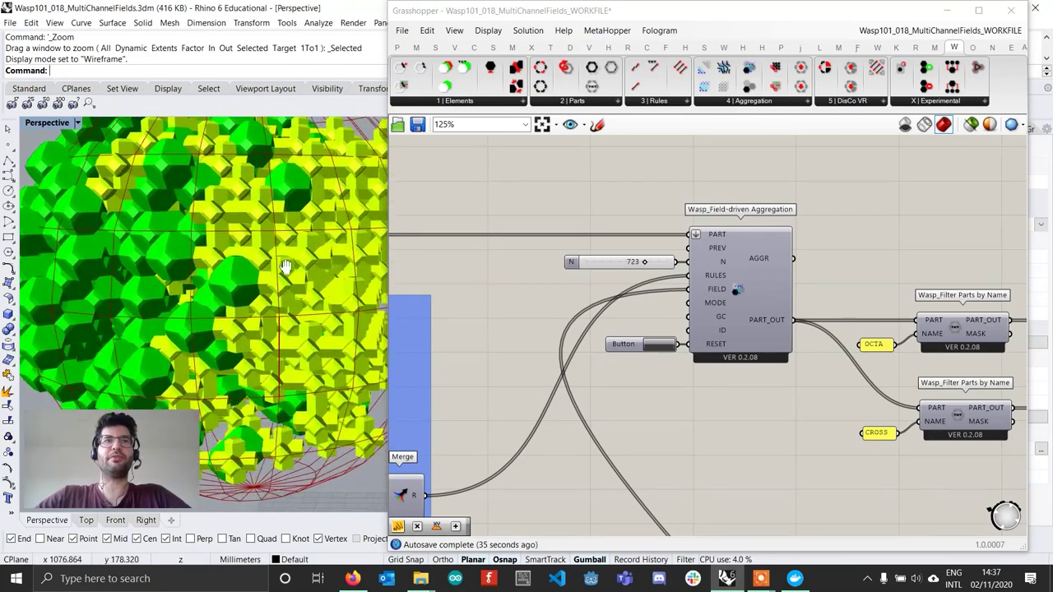
{"action": "scroll", "coordinate": [264, 284], "scroll_direction": "down", "scroll_amount": 6}
{"action": "scroll", "coordinate": [259, 288], "scroll_direction": "down", "scroll_amount": 3}
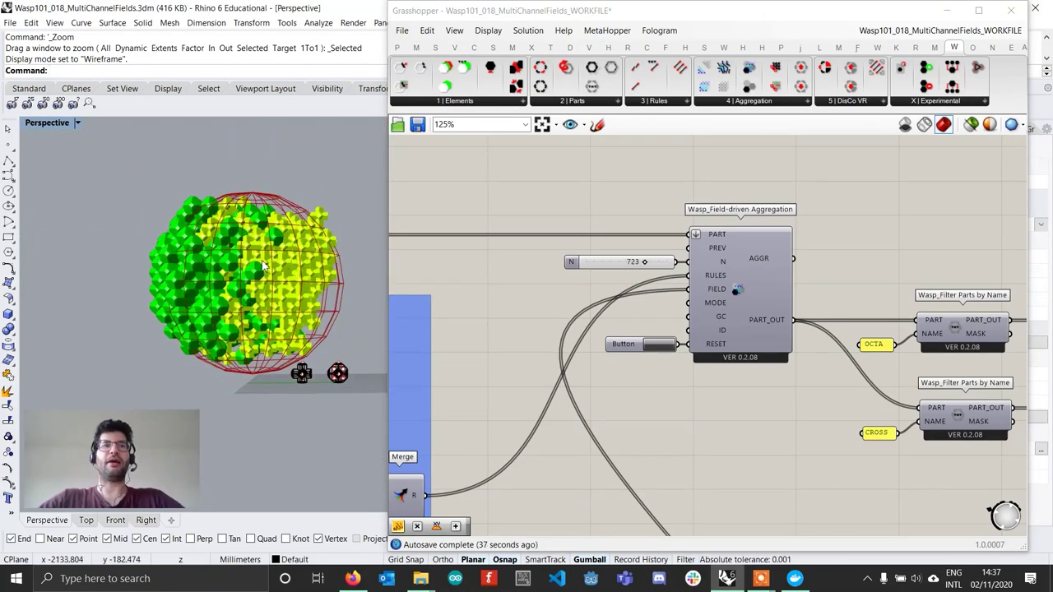
{"action": "scroll", "coordinate": [261, 263], "scroll_direction": "up", "scroll_amount": 8}
{"action": "right_click_drag", "start_coordinate": [261, 263], "coordinate": [590, 338]}
- Set the Domain end slider to 0.05 to reduce the random variation in both fields
{"action": "scroll", "coordinate": [591, 343], "scroll_direction": "down", "scroll_amount": 4}
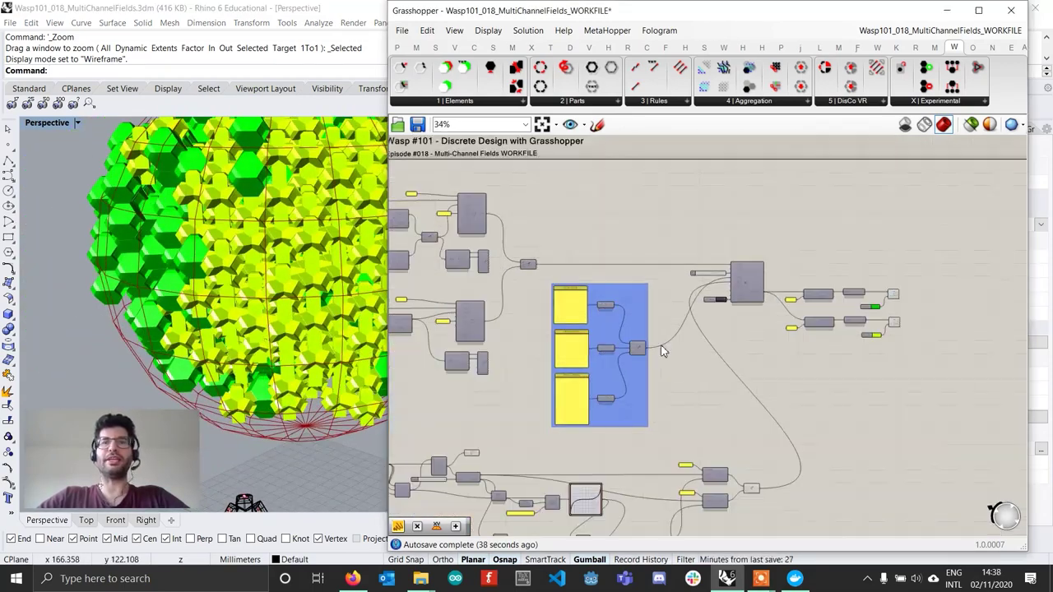
{"action": "scroll", "coordinate": [670, 385], "scroll_direction": "up", "scroll_amount": 5}
{"action": "double_click", "coordinate": [670, 385]}
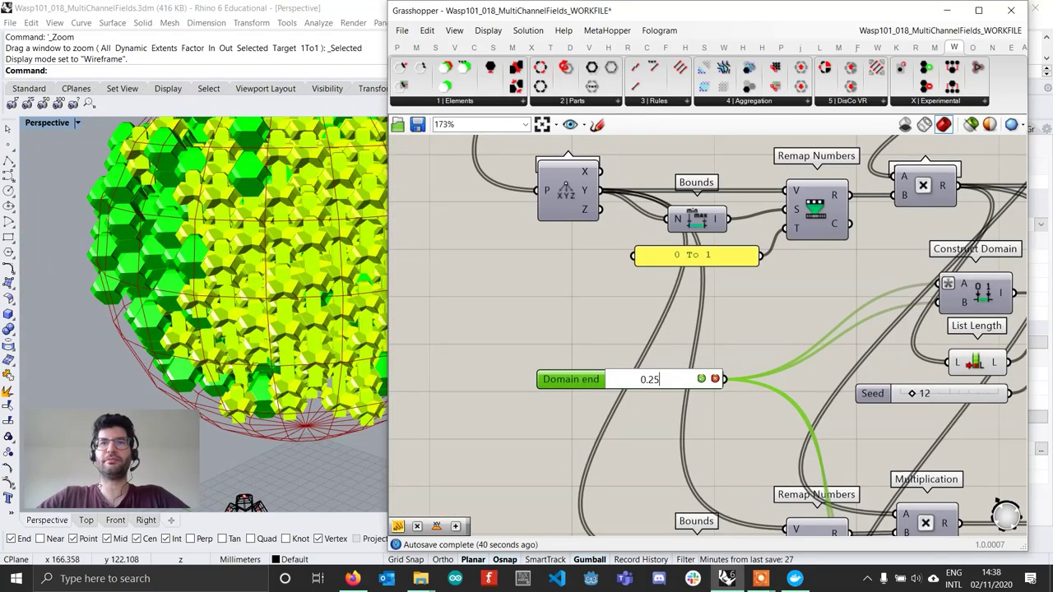
{"action": "key", "text": "BackSpace"}
{"action": "key", "text": "BackSpace"}
{"action": "key", "text": "BackSpace"}
{"action": "key", "text": "BackSpace"}
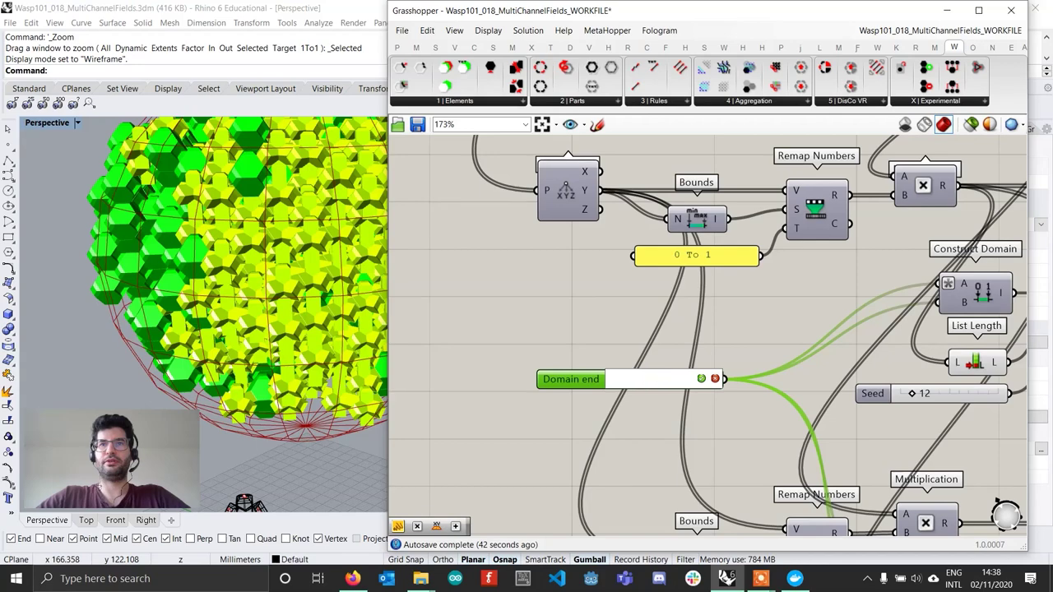
{"action": "type", "text": "0.05"}
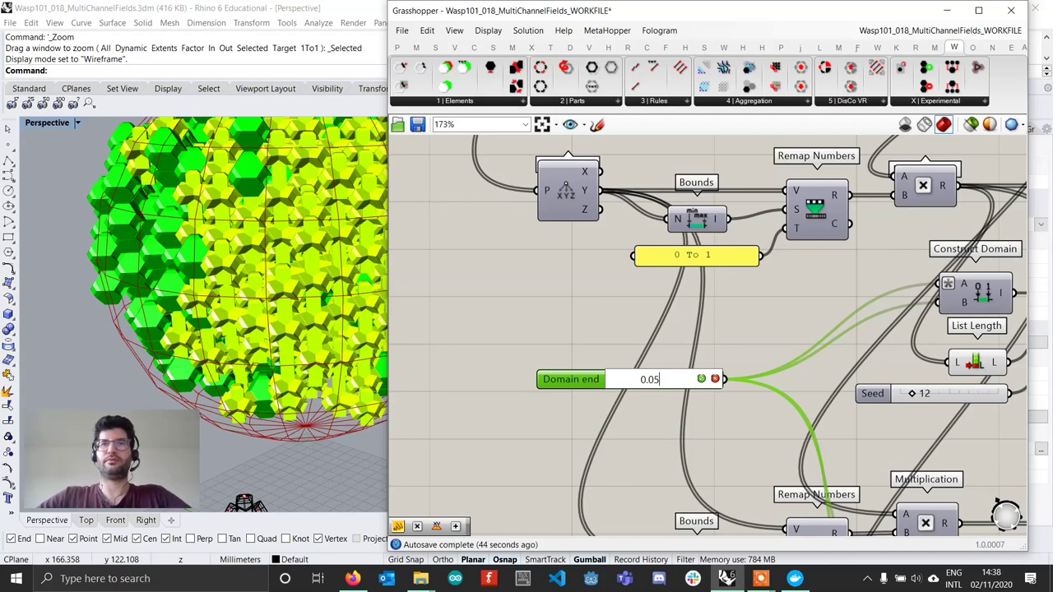
{"action": "key", "text": "Return"}
- Examine the separation between the OCTA and CROSS parts with a domain end of 0.05
{"action": "scroll", "coordinate": [670, 385], "scroll_direction": "down", "scroll_amount": 4}
{"action": "scroll", "coordinate": [757, 242], "scroll_direction": "up", "scroll_amount": 4}
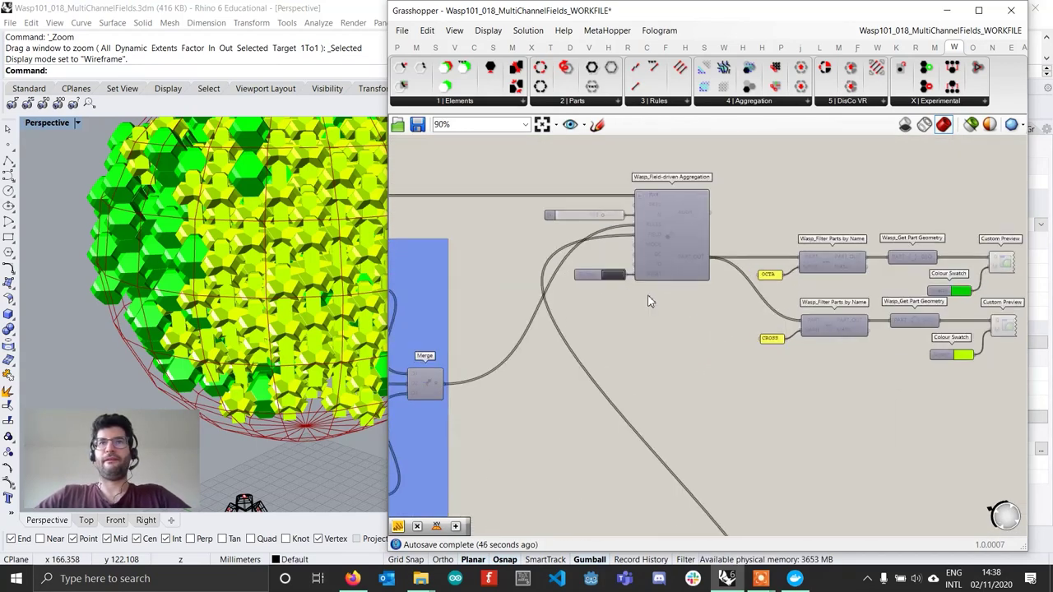
{"action": "scroll", "coordinate": [613, 284], "scroll_direction": "up", "scroll_amount": 3}
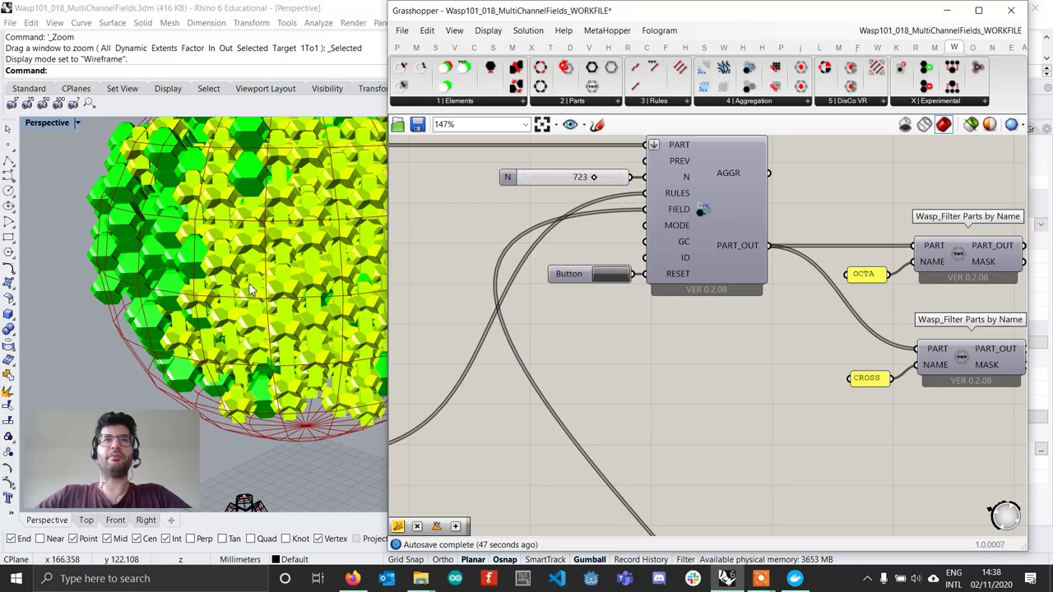
{"action": "scroll", "coordinate": [251, 288], "scroll_direction": "down", "scroll_amount": 6}
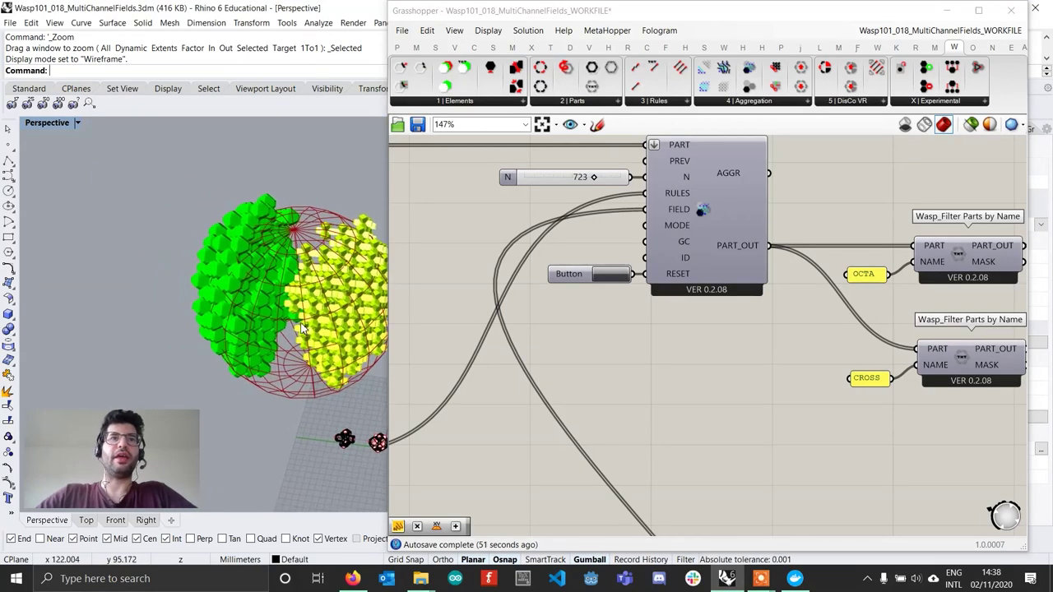
{"action": "scroll", "coordinate": [302, 328], "scroll_direction": "up", "scroll_amount": 5}
{"action": "scroll", "coordinate": [280, 286], "scroll_direction": "down", "scroll_amount": 3}
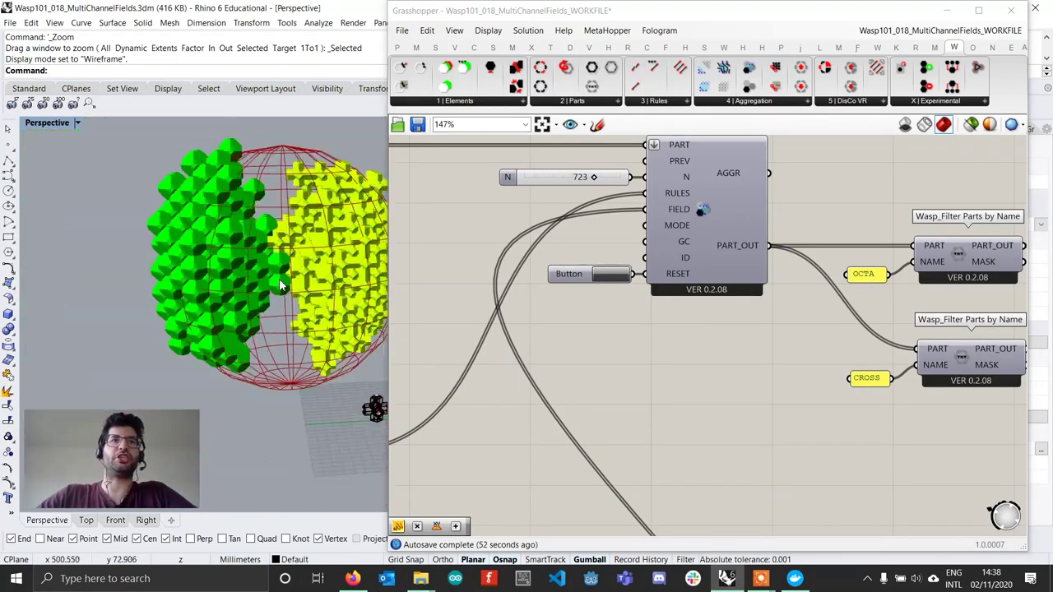
{"action": "scroll", "coordinate": [280, 285], "scroll_direction": "down", "scroll_amount": 3}
- Review the Construct Domain, Random and Addition components that add noise to the two field channels
{"action": "scroll", "coordinate": [689, 349], "scroll_direction": "down", "scroll_amount": 4}
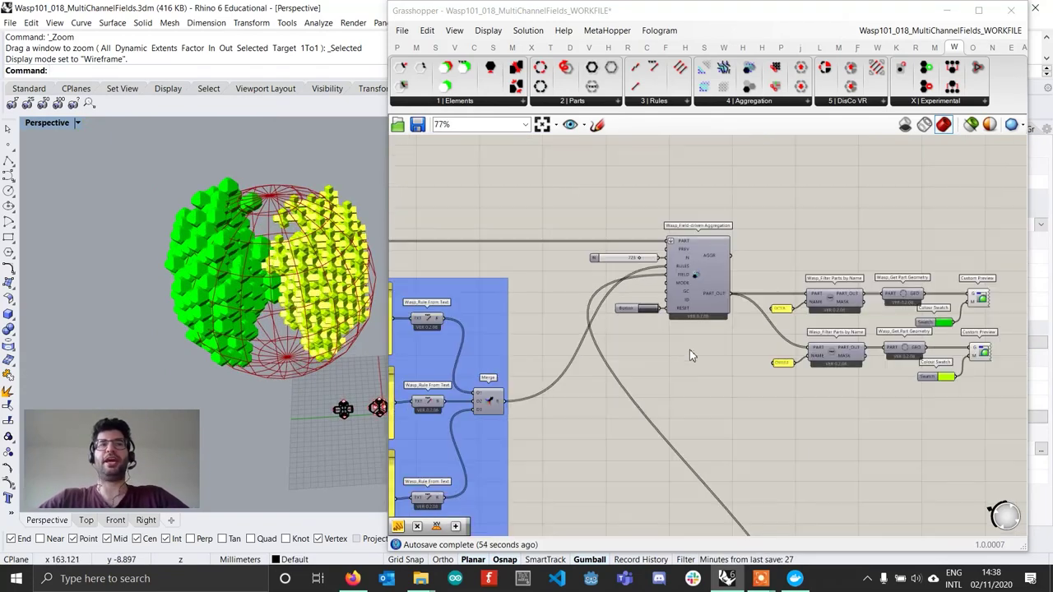
{"action": "right_click_drag", "start_coordinate": [647, 420], "coordinate": [778, 332]}
{"action": "scroll", "coordinate": [778, 332], "scroll_direction": "down", "scroll_amount": 3}
{"action": "right_click_drag", "start_coordinate": [742, 409], "coordinate": [871, 245]}
{"action": "scroll", "coordinate": [791, 504], "scroll_direction": "up", "scroll_amount": 2}
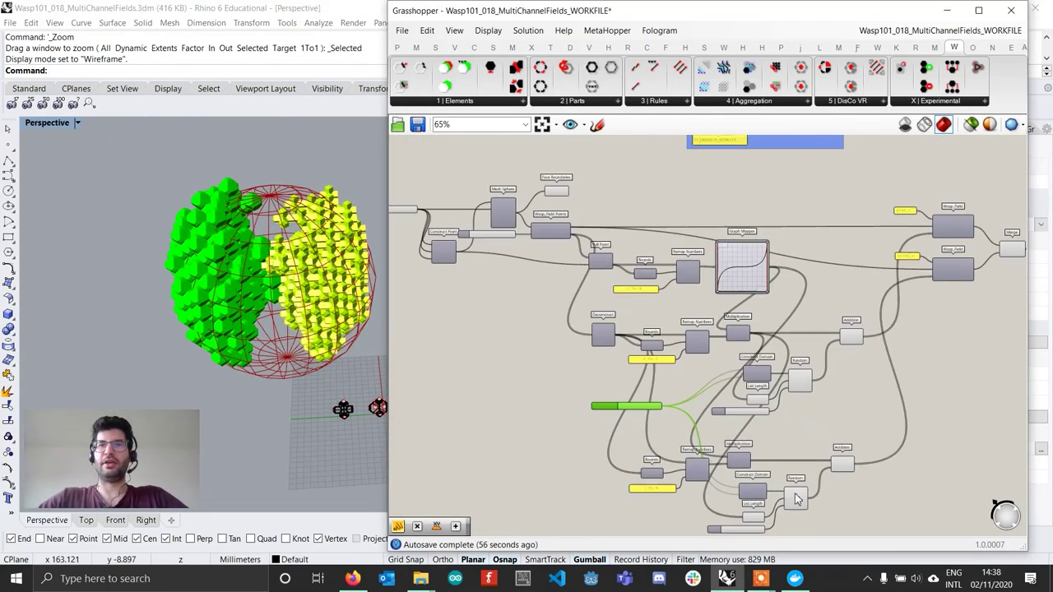
{"action": "scroll", "coordinate": [796, 498], "scroll_direction": "up", "scroll_amount": 4}
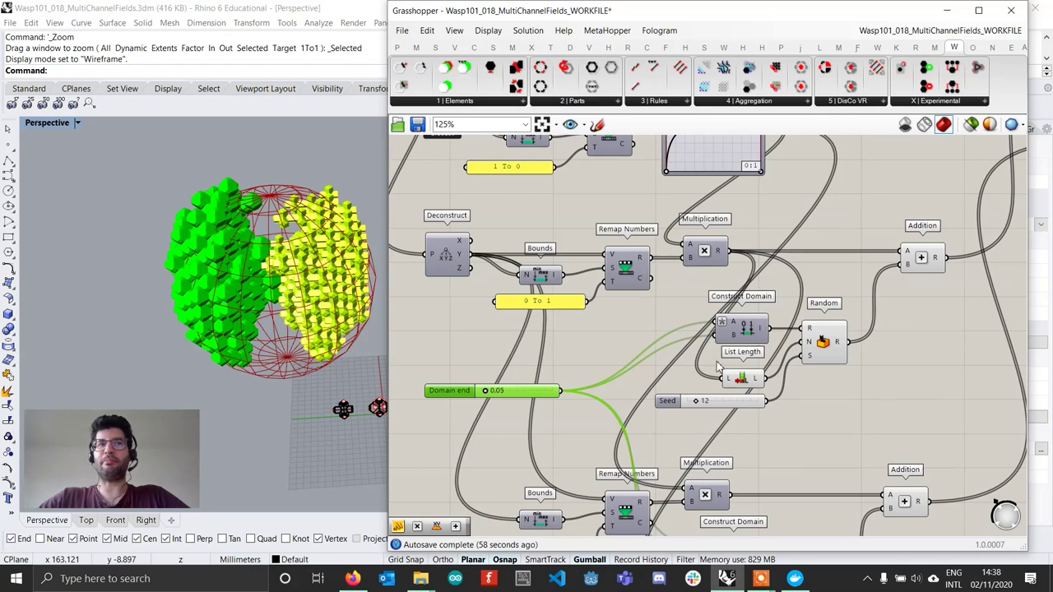
{"action": "scroll", "coordinate": [717, 366], "scroll_direction": "down", "scroll_amount": 3}
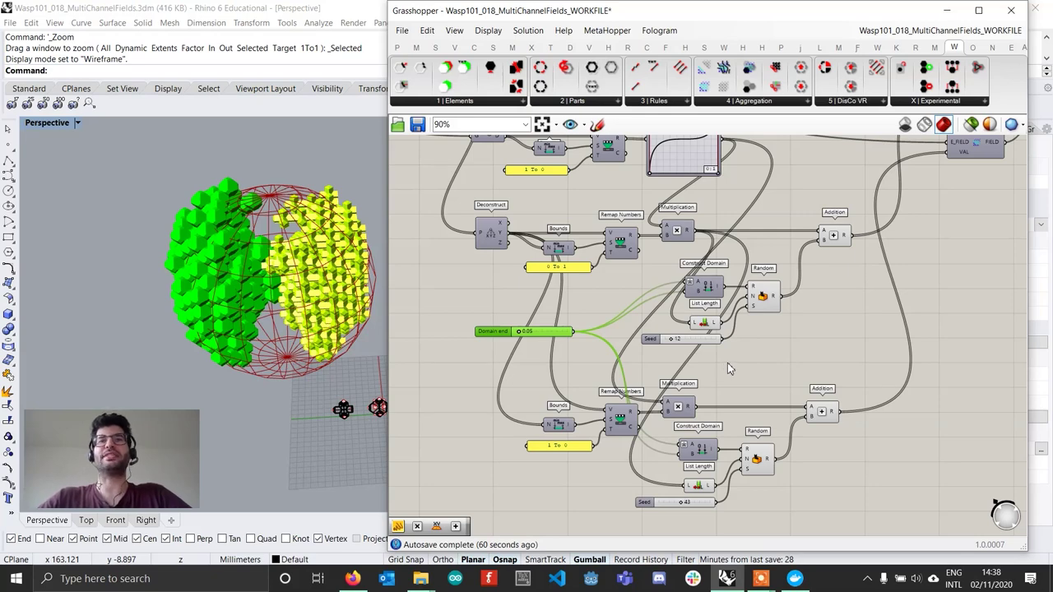
{"action": "left_click_drag", "start_coordinate": [856, 352], "coordinate": [697, 213]}
{"action": "left_click", "coordinate": [834, 354]}
- Set the Domain end slider of the random ranges back to 0.25
{"action": "scroll", "coordinate": [489, 376], "scroll_direction": "up", "scroll_amount": 3}
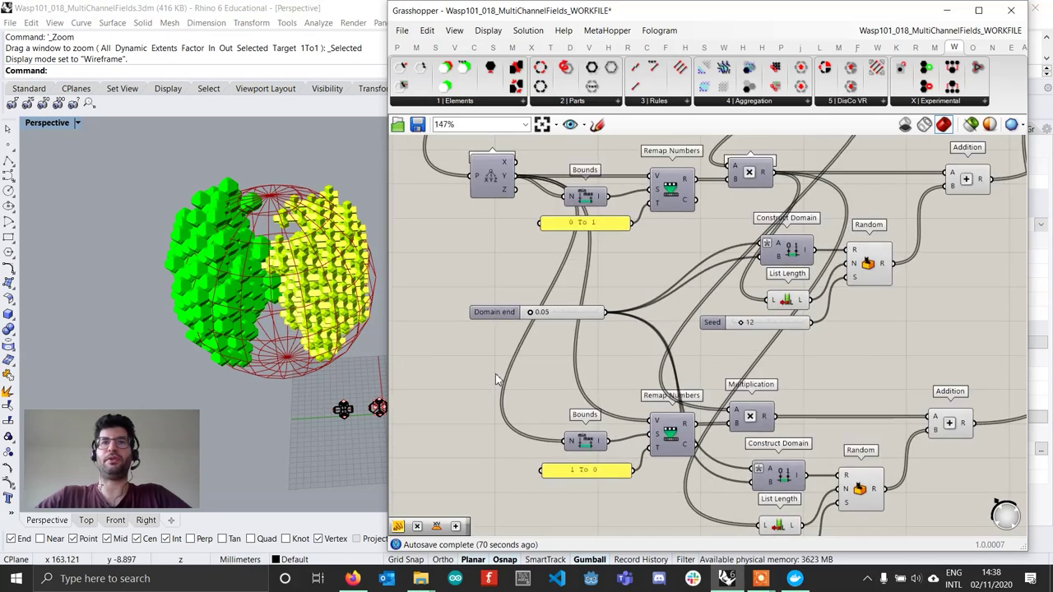
{"action": "double_click", "coordinate": [566, 301]}
{"action": "type", "text": ".25"}
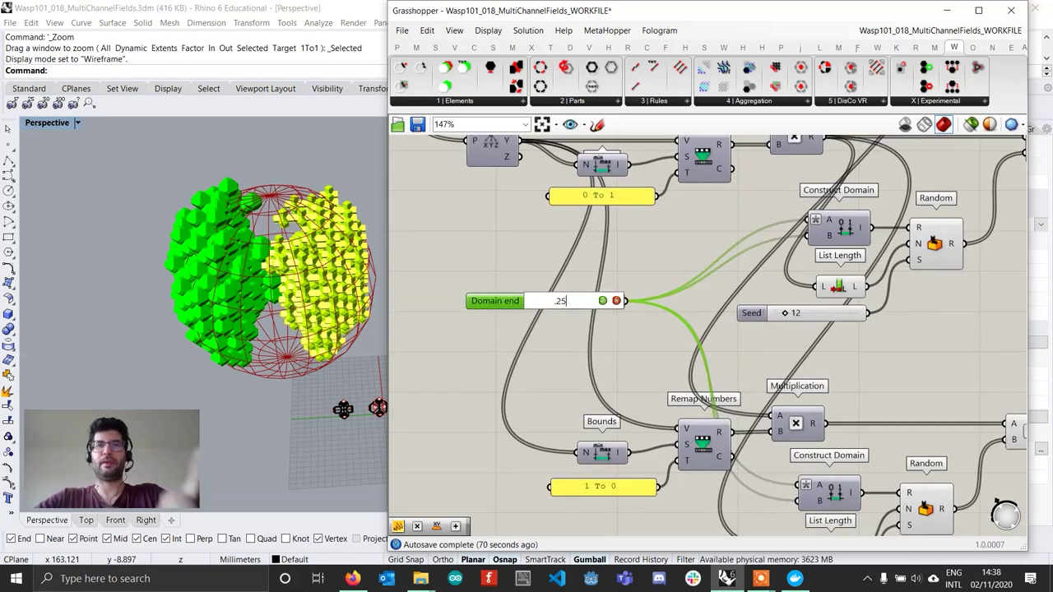
{"action": "key", "text": "Return"}
- Set the N slider of the Wasp_Field-driven Aggregation to 1000 parts
{"action": "scroll", "coordinate": [755, 327], "scroll_direction": "down", "scroll_amount": 5}
{"action": "right_click_drag", "start_coordinate": [755, 327], "coordinate": [487, 470]}
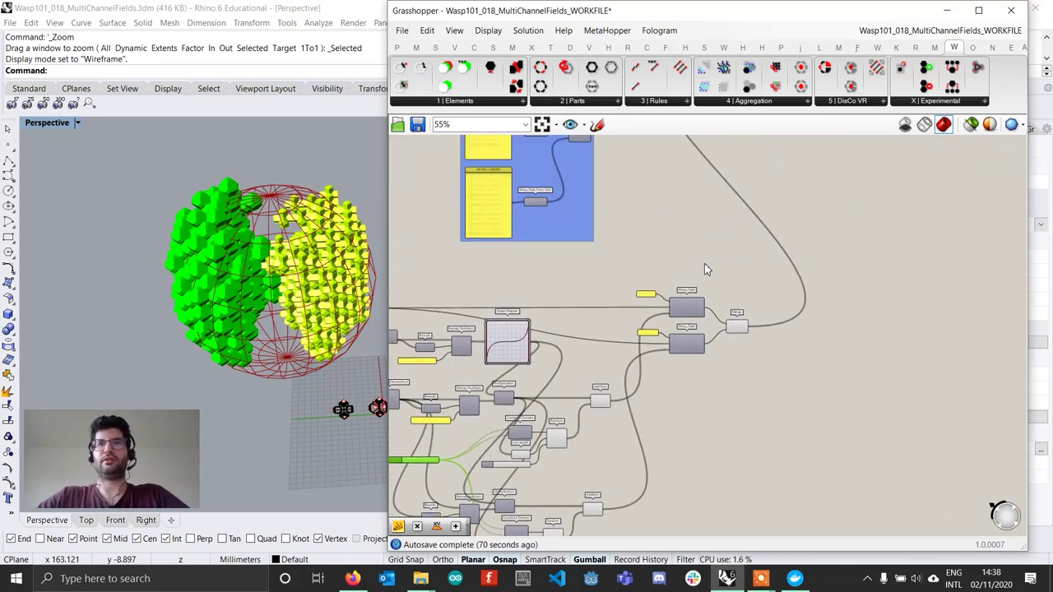
{"action": "right_click_drag", "start_coordinate": [699, 148], "coordinate": [675, 266]}
{"action": "scroll", "coordinate": [675, 265], "scroll_direction": "up", "scroll_amount": 4}
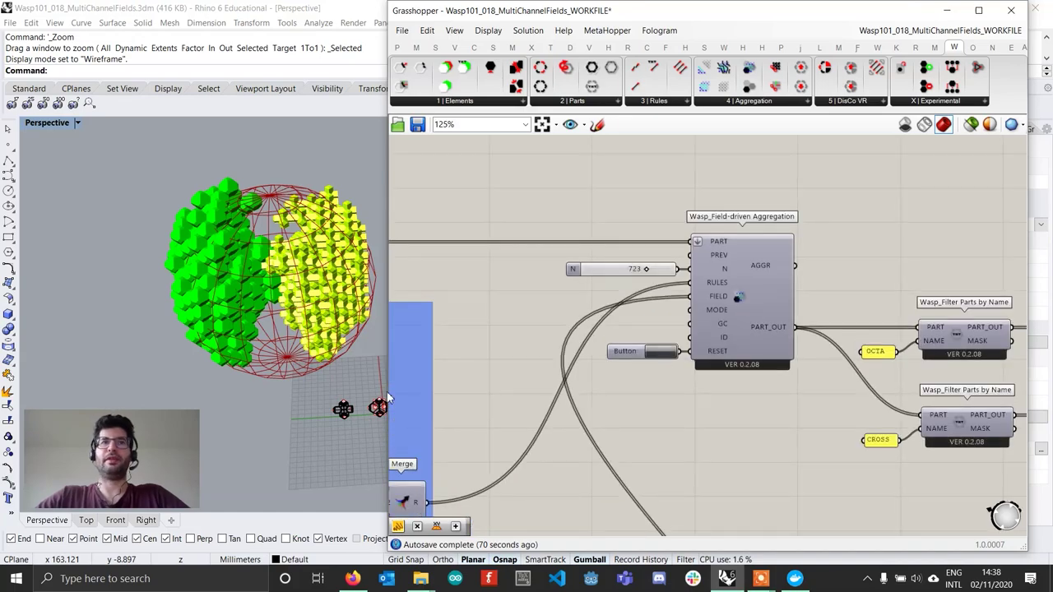
{"action": "scroll", "coordinate": [298, 320], "scroll_direction": "up", "scroll_amount": 10}
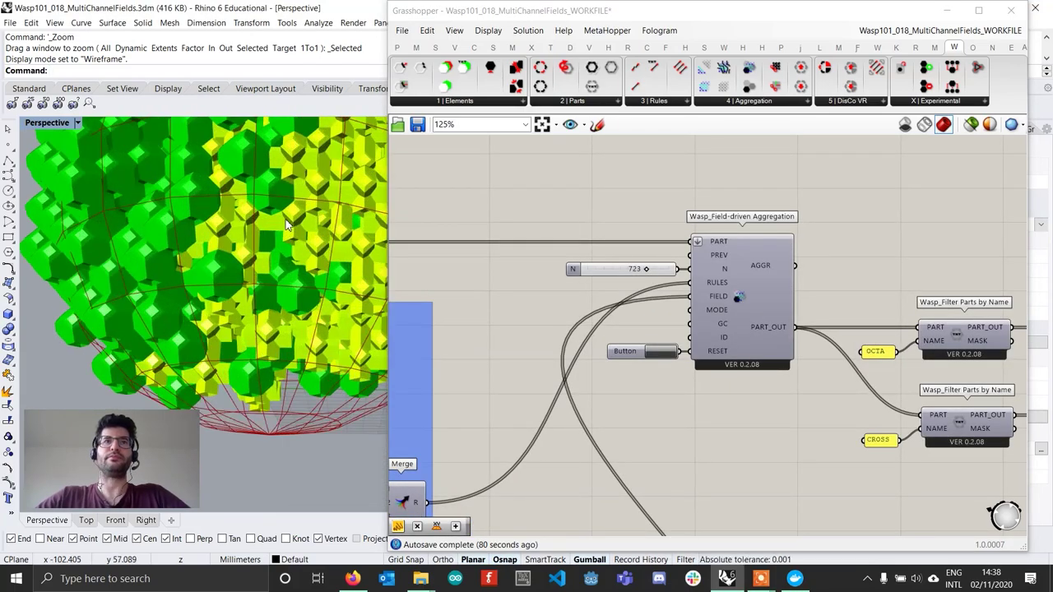
{"action": "right_click_drag", "start_coordinate": [224, 242], "coordinate": [304, 238]}
{"action": "double_click", "coordinate": [664, 268]}
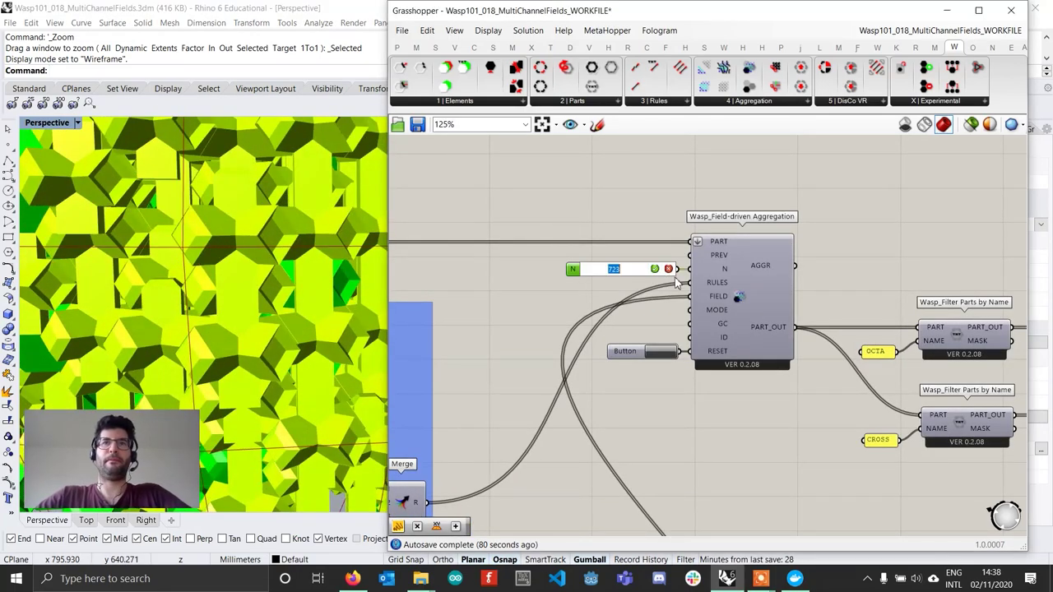
{"action": "type", "text": "1000"}
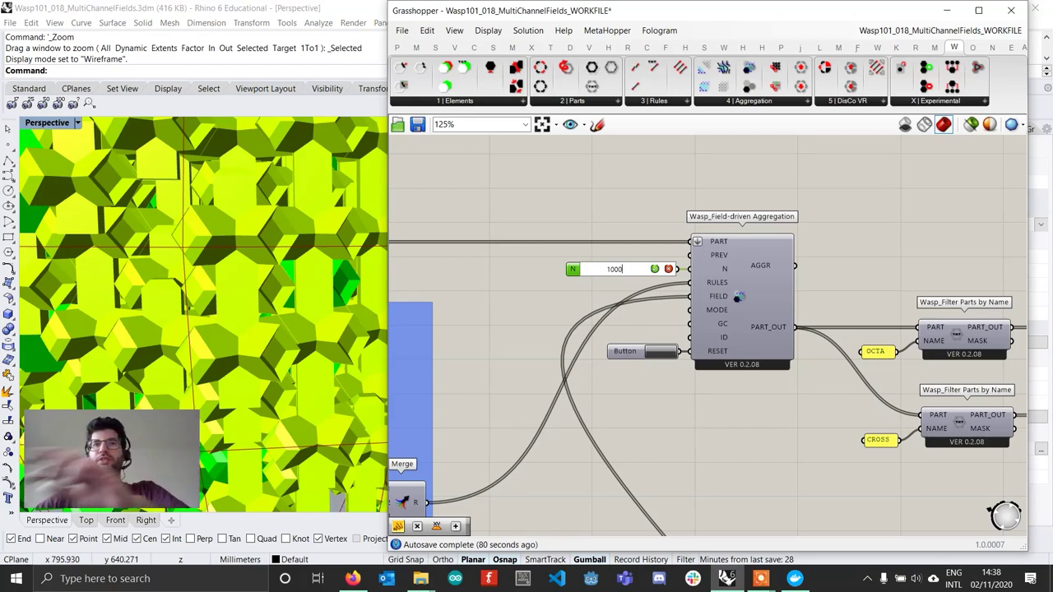
{"action": "key", "text": "Return"}
- Collapse the Grasshopper window to its title bar to expose the whole Rhino Perspective viewport
{"action": "scroll", "coordinate": [296, 308], "scroll_direction": "down", "scroll_amount": 5}
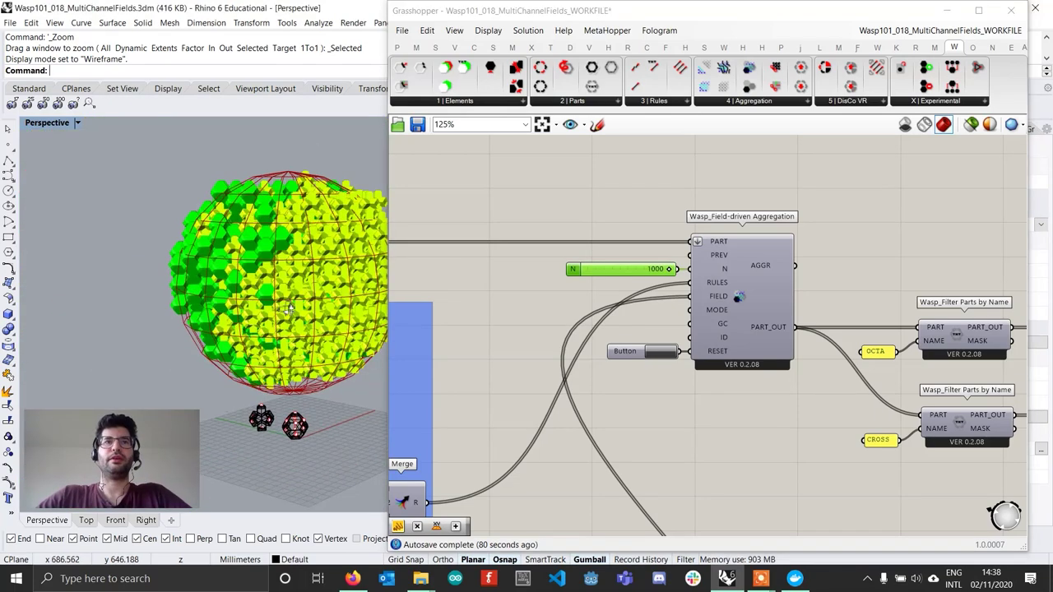
{"action": "right_click_drag", "start_coordinate": [360, 295], "coordinate": [362, 341]}
{"action": "scroll", "coordinate": [146, 282], "scroll_direction": "down", "scroll_amount": 3}
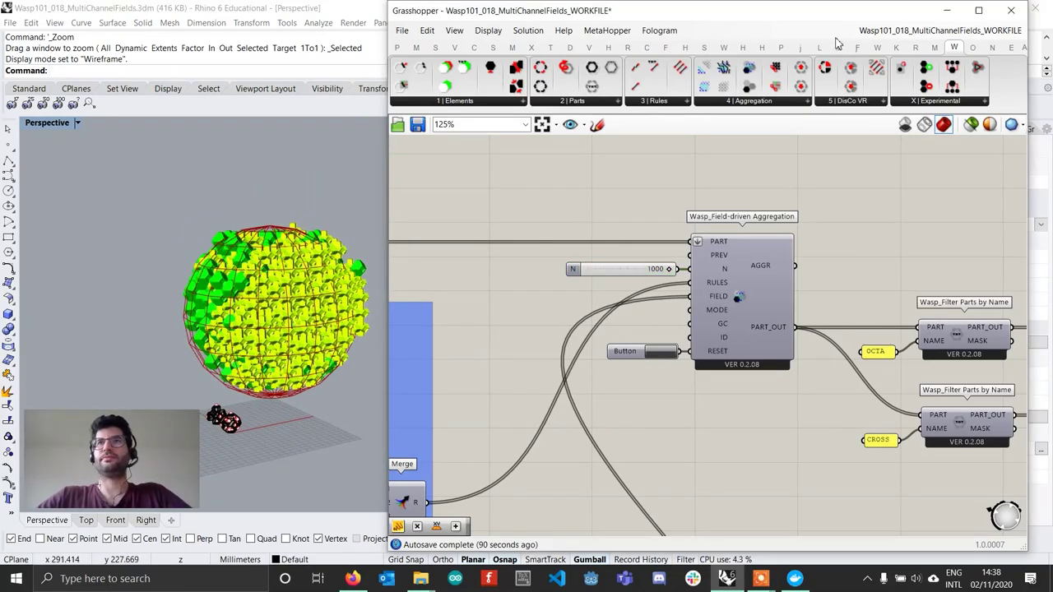
{"action": "double_click", "coordinate": [860, 11]}
{"action": "right_click_drag", "start_coordinate": [437, 295], "coordinate": [582, 291], "text": "shift"}
{"action": "scroll", "coordinate": [415, 333], "scroll_direction": "up", "scroll_amount": 4}
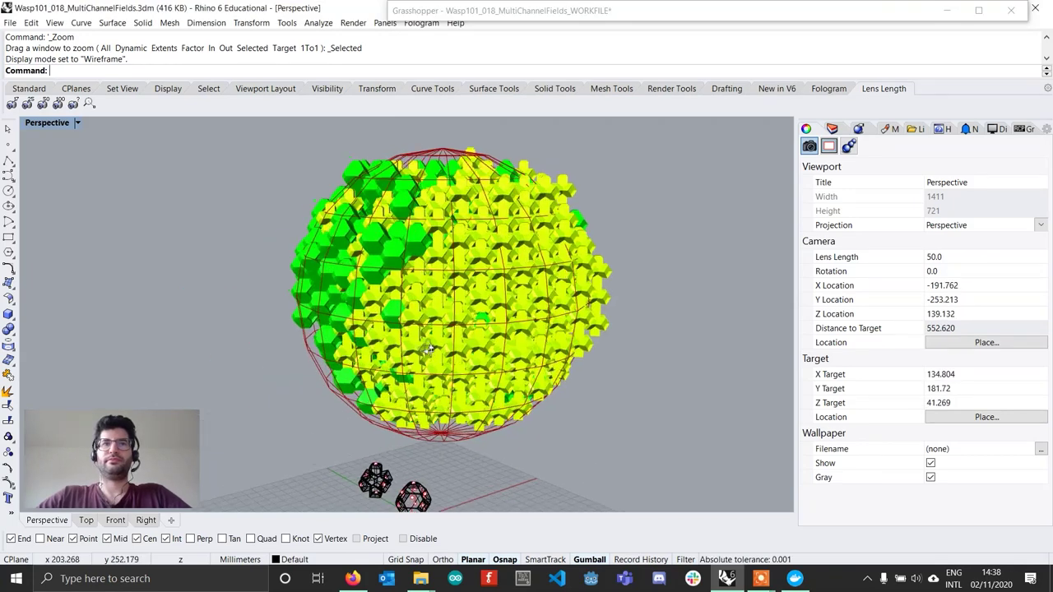
- Set the Perspective viewport's display mode to Arctic
{"action": "right_click_drag", "start_coordinate": [418, 337], "coordinate": [457, 364]}
{"action": "left_click", "coordinate": [51, 127]}
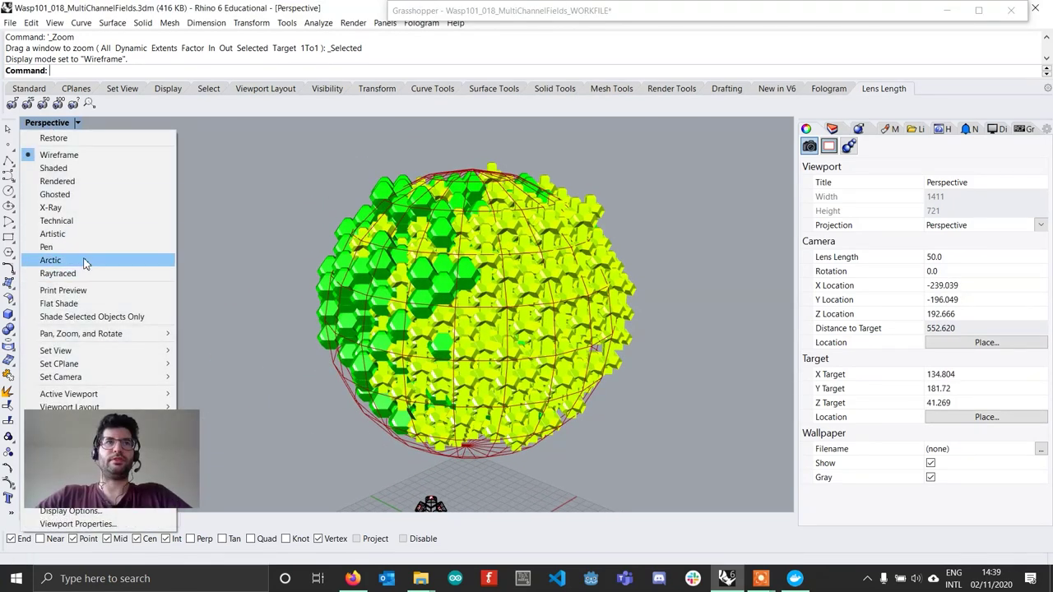
{"action": "left_click", "coordinate": [85, 260]}
- Examine the 1000-part aggregation from all sides, including where OCTA and CROSS parts mix inside the sphere
{"action": "scroll", "coordinate": [608, 316], "scroll_direction": "down", "scroll_amount": 2}
{"action": "right_click_drag", "start_coordinate": [608, 315], "coordinate": [268, 321]}
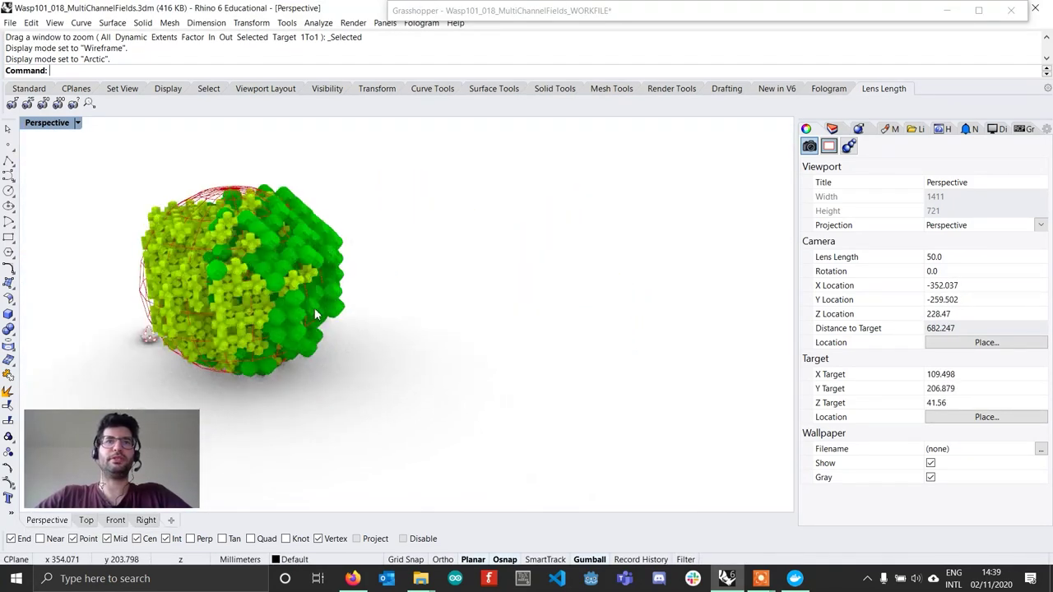
{"action": "scroll", "coordinate": [259, 273], "scroll_direction": "up", "scroll_amount": 5}
{"action": "right_click_drag", "start_coordinate": [385, 321], "coordinate": [527, 303], "text": "shift"}
{"action": "scroll", "coordinate": [518, 305], "scroll_direction": "down", "scroll_amount": 4}
{"action": "right_click_drag", "start_coordinate": [518, 304], "coordinate": [450, 165]}
{"action": "scroll", "coordinate": [416, 294], "scroll_direction": "up", "scroll_amount": 3}
{"action": "right_click_drag", "start_coordinate": [450, 204], "coordinate": [474, 298], "text": "shift"}
{"action": "scroll", "coordinate": [450, 285], "scroll_direction": "down", "scroll_amount": 2}
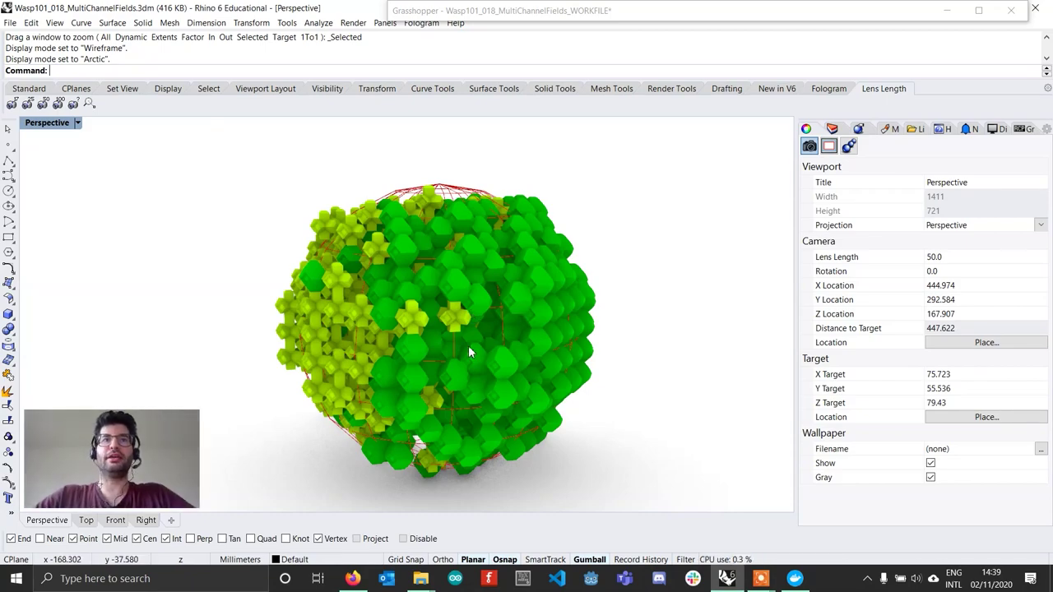
{"action": "scroll", "coordinate": [493, 300], "scroll_direction": "up", "scroll_amount": 2}
{"action": "right_click_drag", "start_coordinate": [494, 300], "coordinate": [521, 260], "text": "shift"}
{"action": "right_click_drag", "start_coordinate": [362, 272], "coordinate": [477, 256]}
{"action": "scroll", "coordinate": [442, 310], "scroll_direction": "up", "scroll_amount": 4}
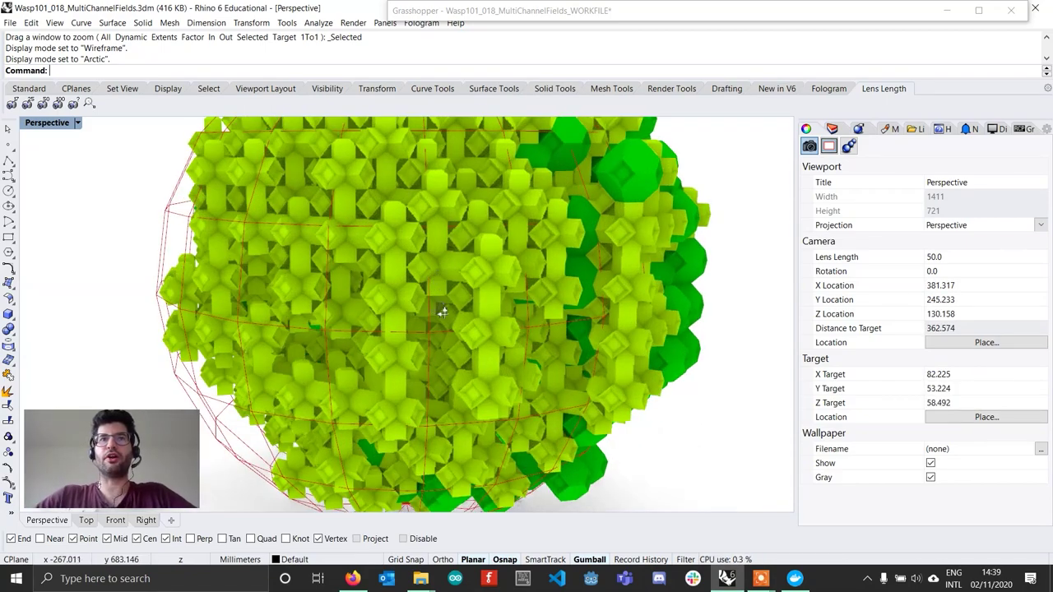
{"action": "right_click_drag", "start_coordinate": [442, 310], "coordinate": [614, 293]}
{"action": "scroll", "coordinate": [538, 332], "scroll_direction": "down", "scroll_amount": 4}
{"action": "right_click_drag", "start_coordinate": [538, 331], "coordinate": [519, 282]}
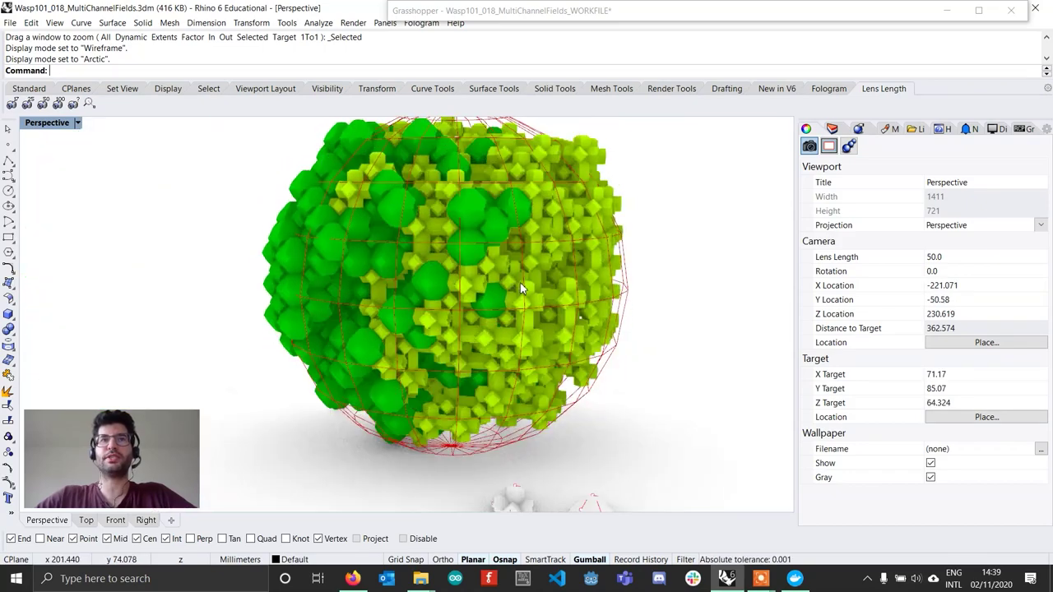
{"action": "scroll", "coordinate": [519, 282], "scroll_direction": "up", "scroll_amount": 4}
{"action": "scroll", "coordinate": [509, 296], "scroll_direction": "down", "scroll_amount": 3}
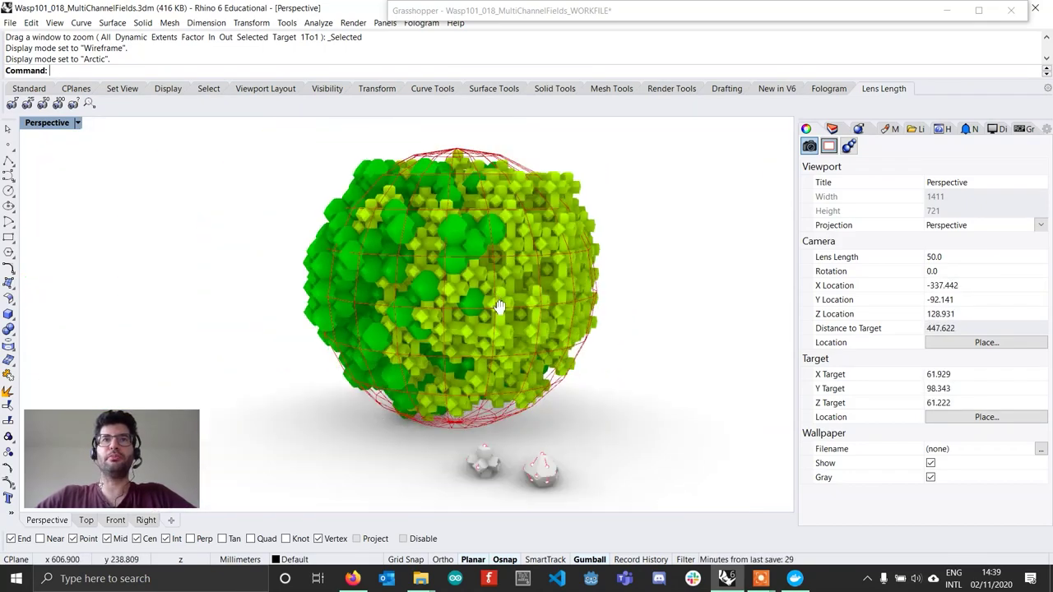
{"action": "right_click_drag", "start_coordinate": [492, 320], "coordinate": [492, 355]}
{"action": "scroll", "coordinate": [496, 314], "scroll_direction": "up", "scroll_amount": 2}
{"action": "mouse_move", "coordinate": [497, 308]}
{"action": "right_mouse_down", "text": "shift"}
{"action": "mouse_move", "coordinate": [473, 343]}
{"action": "mouse_move", "coordinate": [487, 326]}
{"action": "right_mouse_up", "text": "shift"}
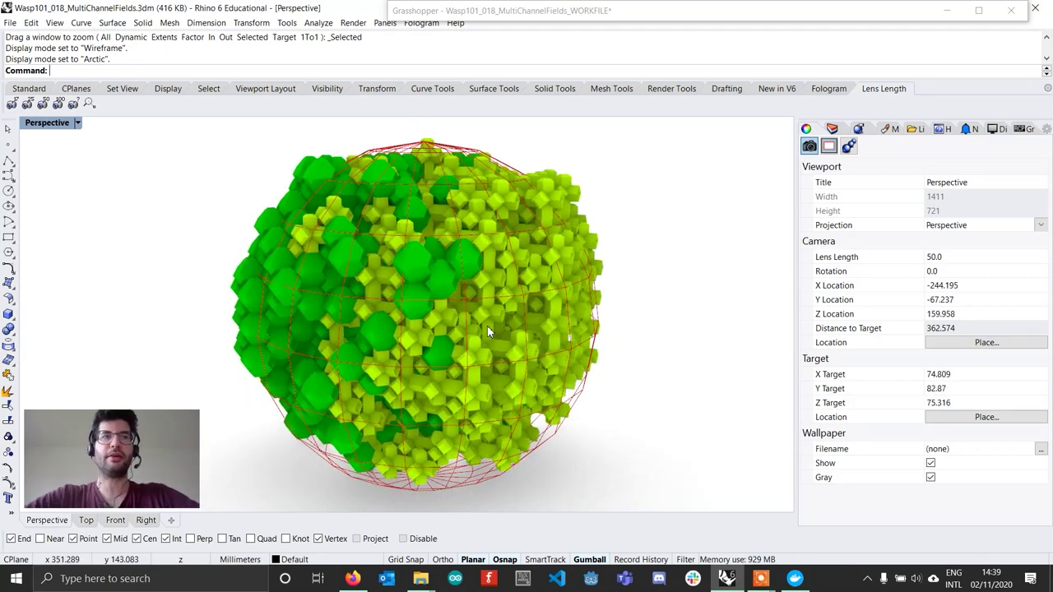